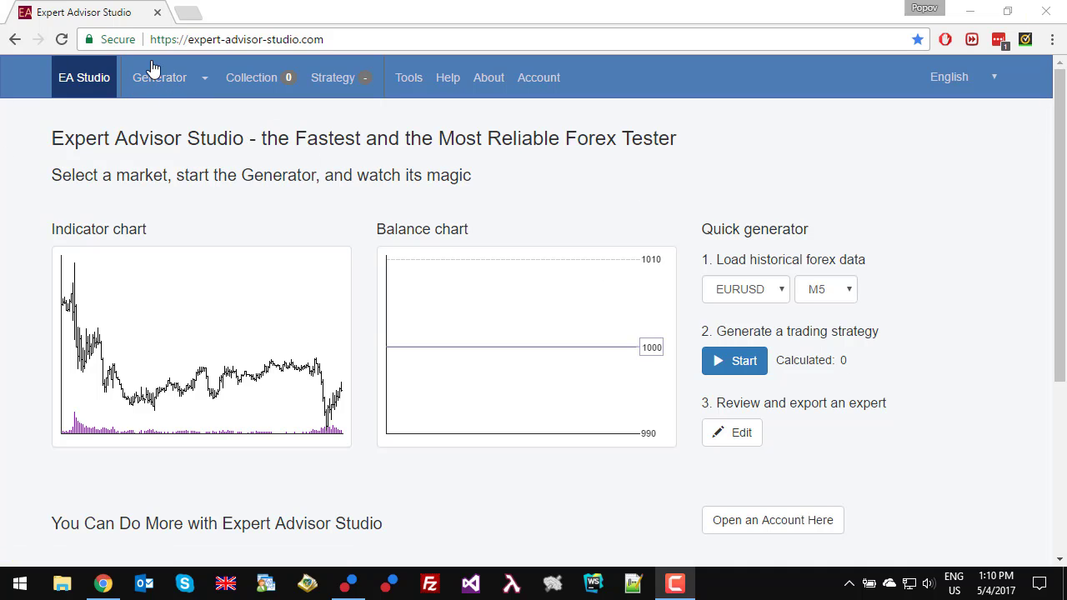
# Start the strategy Generator on MetaTrader-Demo historical data for symbol GBPUSD with the M15 period.
pyautogui.click(161, 86)
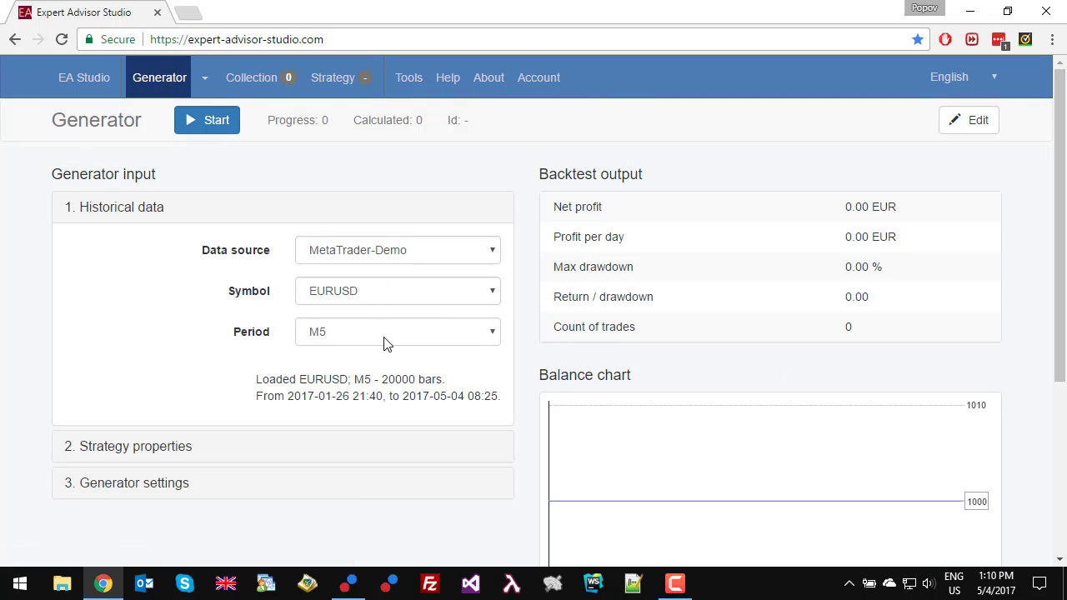
pyautogui.click(363, 294)
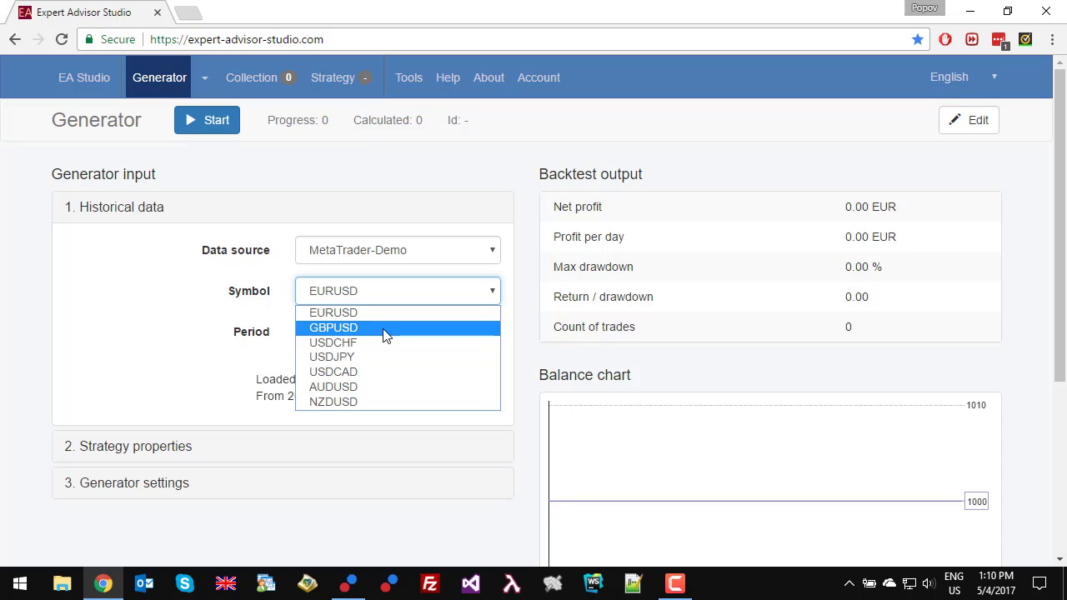
pyautogui.click(385, 327)
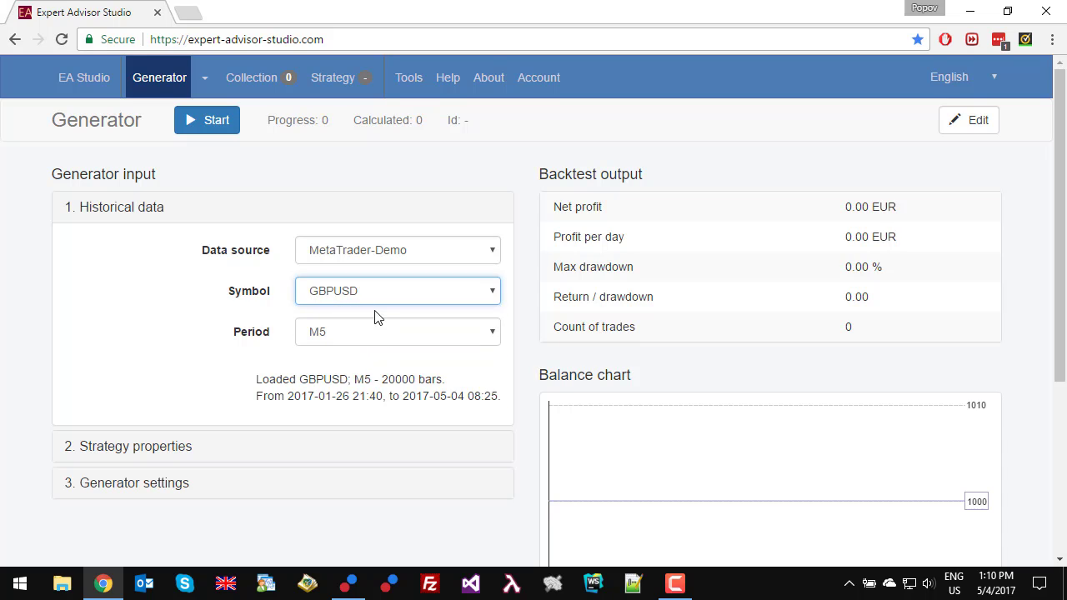
pyautogui.click(368, 333)
pyautogui.click(357, 380)
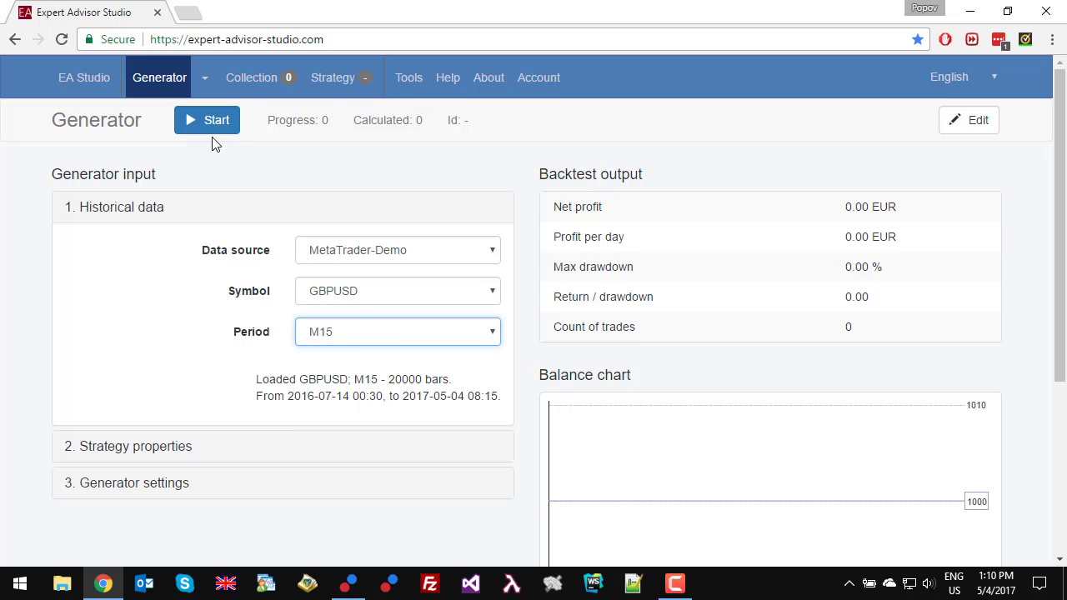
pyautogui.click(208, 124)
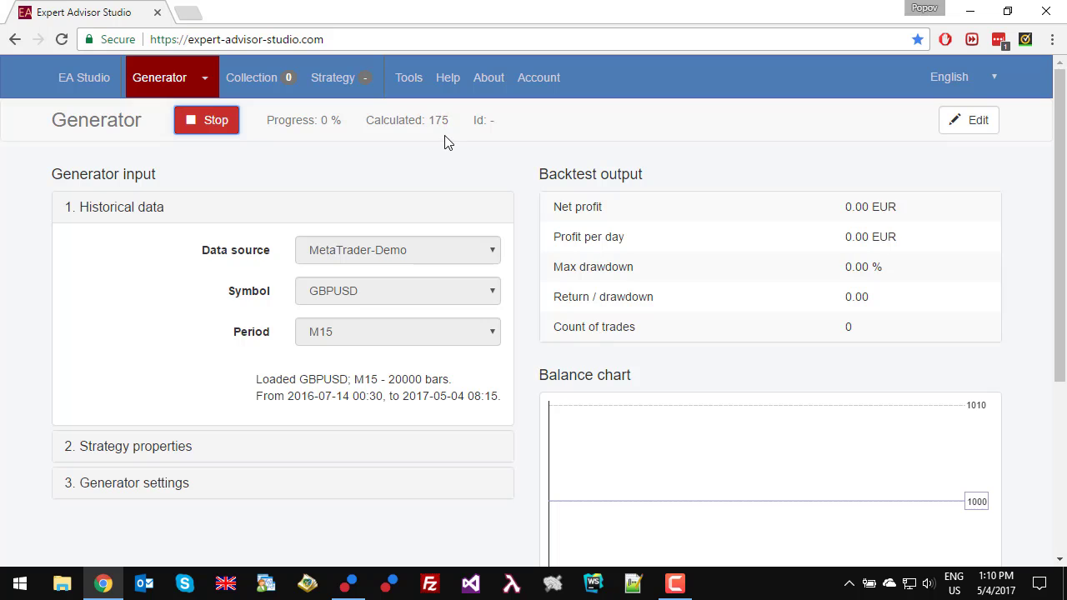
# Open the strategy found by the Generator in the Editor and review its backtest output and entry and exit rules.
pyautogui.scroll(-1, 688, 434)
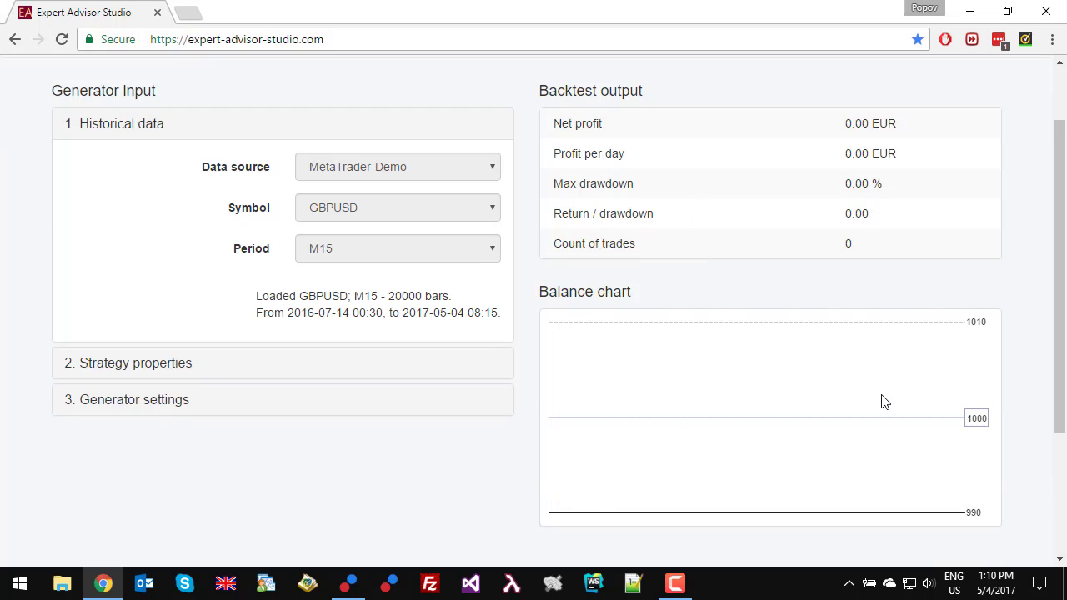
pyautogui.scroll(1, 856, 380)
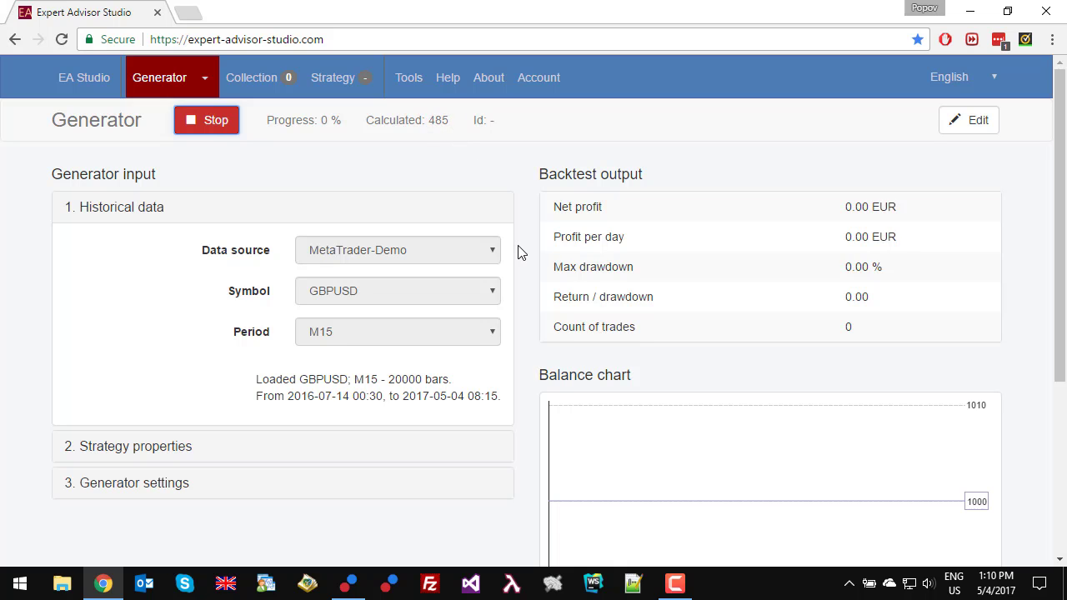
pyautogui.scroll(-1, 583, 267)
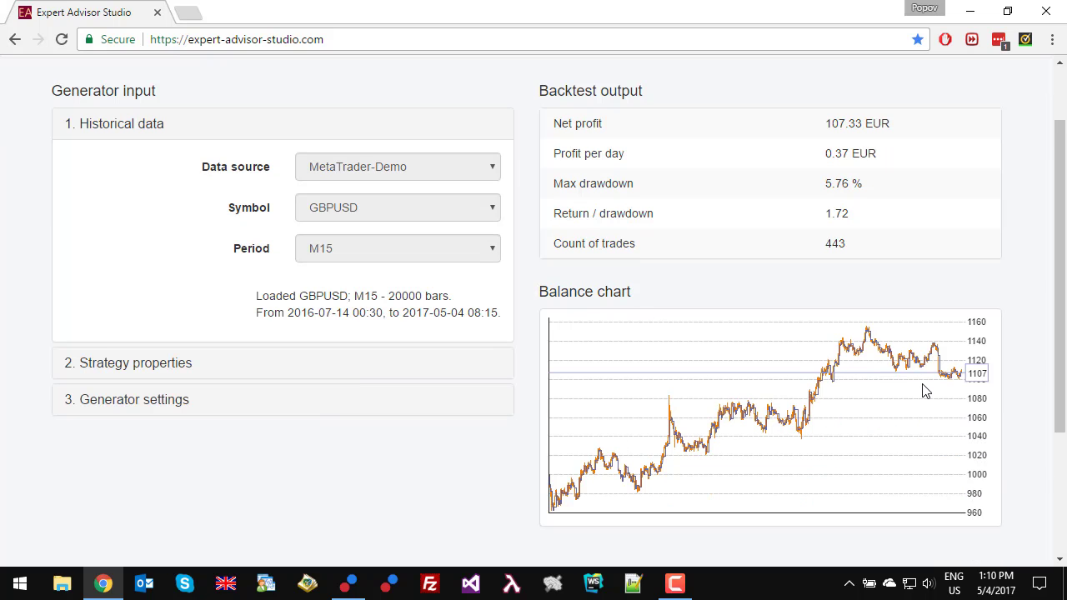
pyautogui.scroll(1, 923, 391)
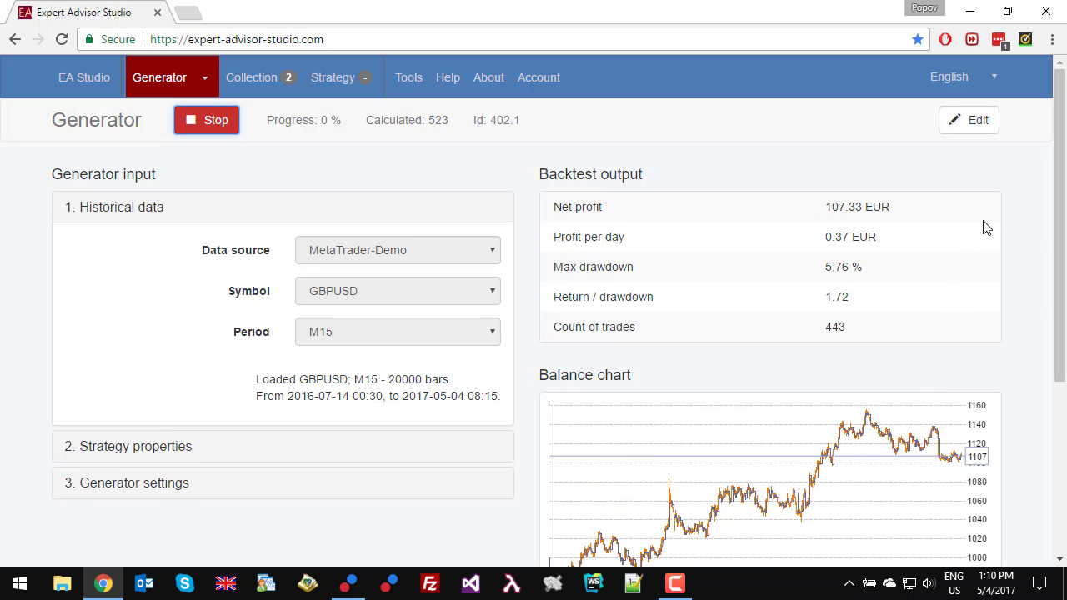
pyautogui.click(975, 131)
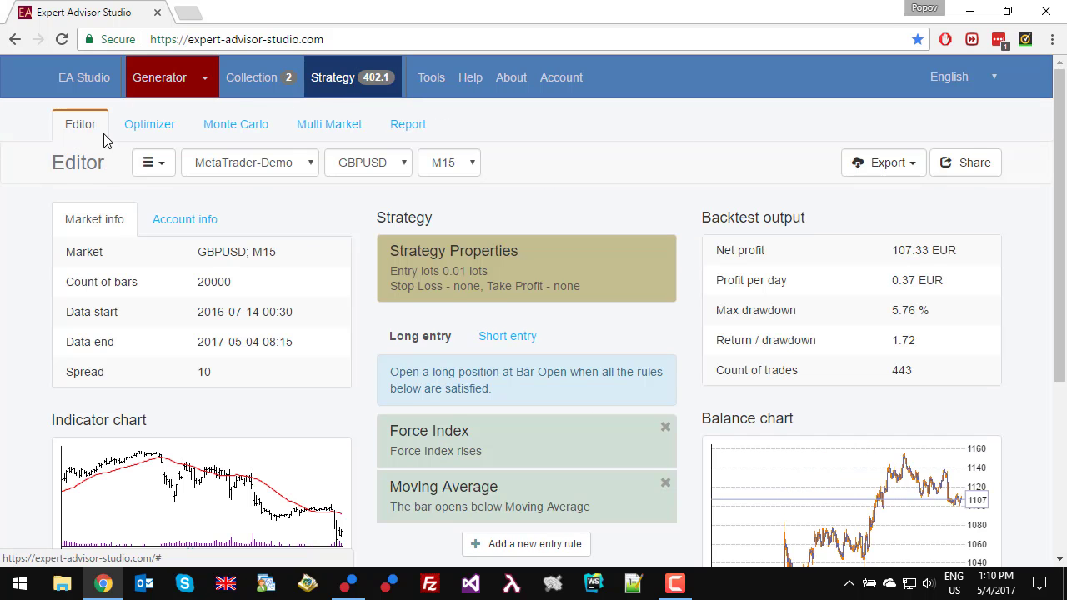
pyautogui.scroll(-2, 405, 299)
pyautogui.scroll(2, 400, 298)
pyautogui.scroll(-2, 400, 297)
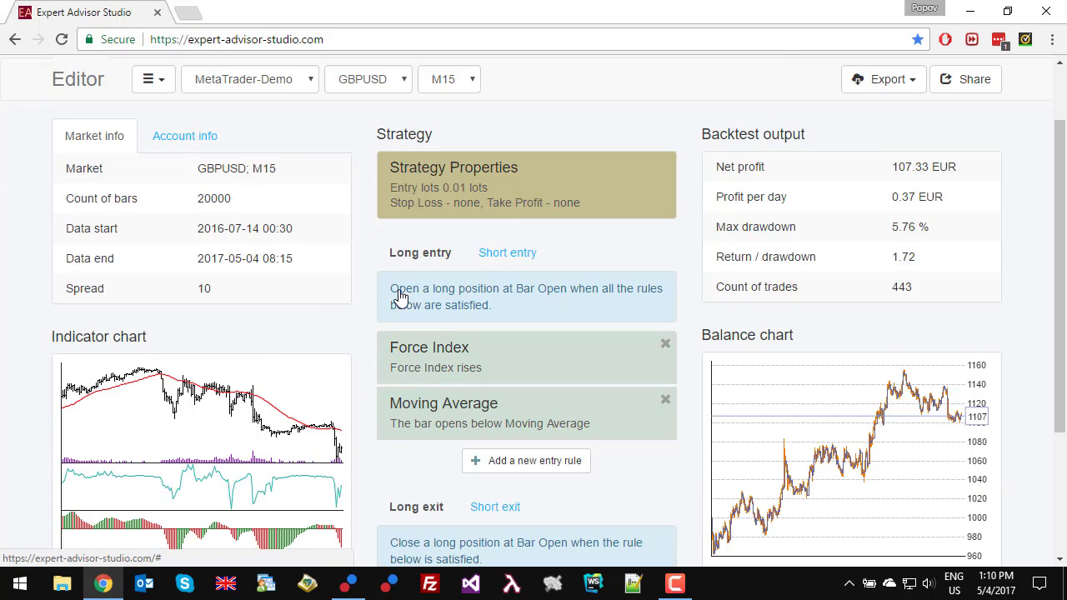
pyautogui.scroll(-2, 360, 425)
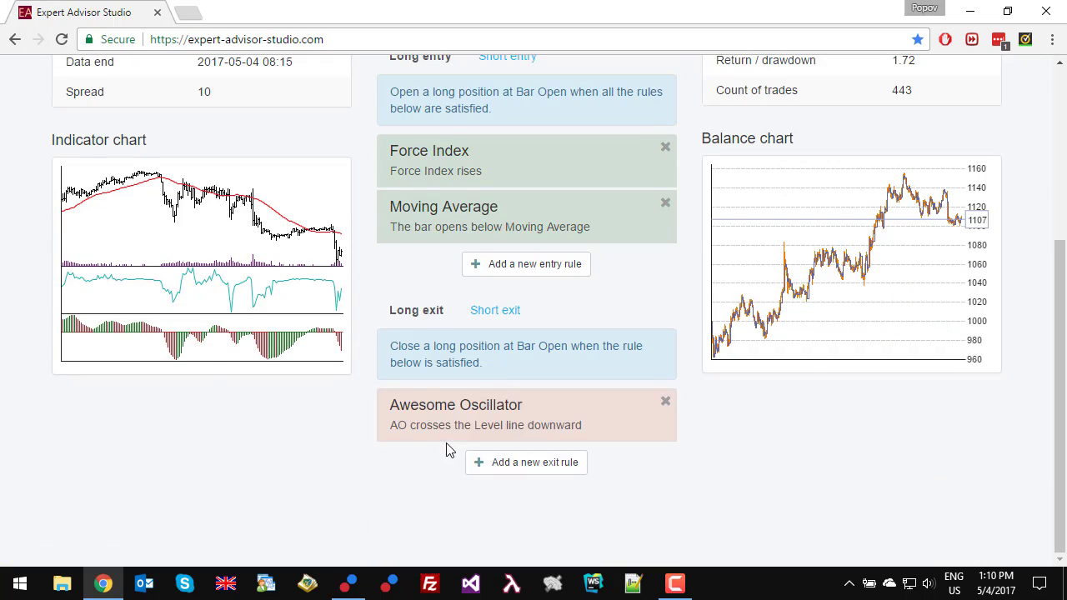
pyautogui.scroll(3, 449, 450)
# Run the Optimizer on all parameters of the strategy and review the backtest output and balance chart.
pyautogui.click(143, 129)
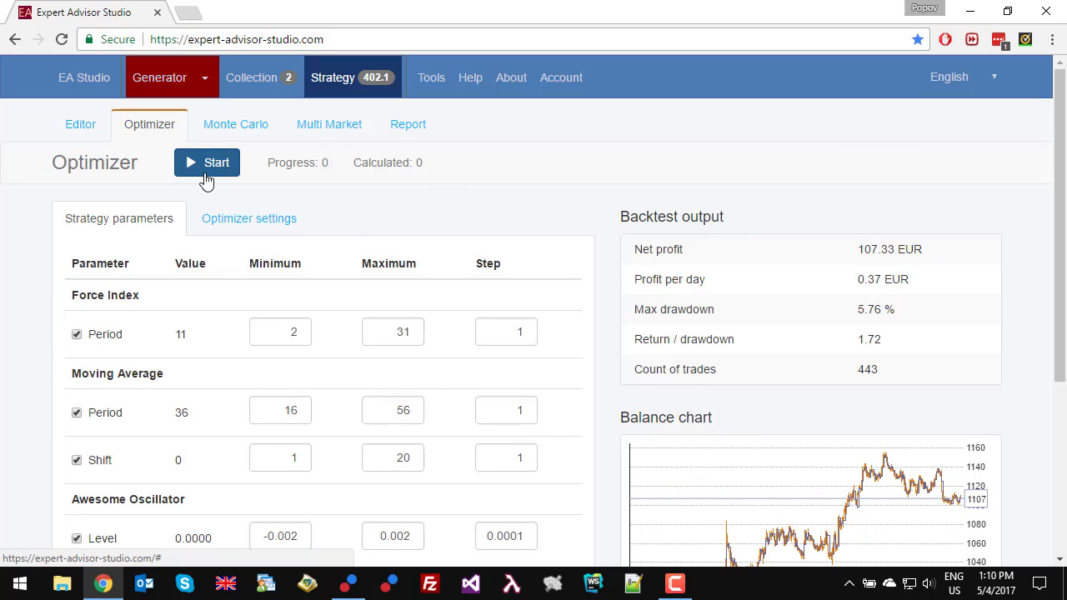
pyautogui.scroll(-1, 210, 183)
pyautogui.click(206, 81)
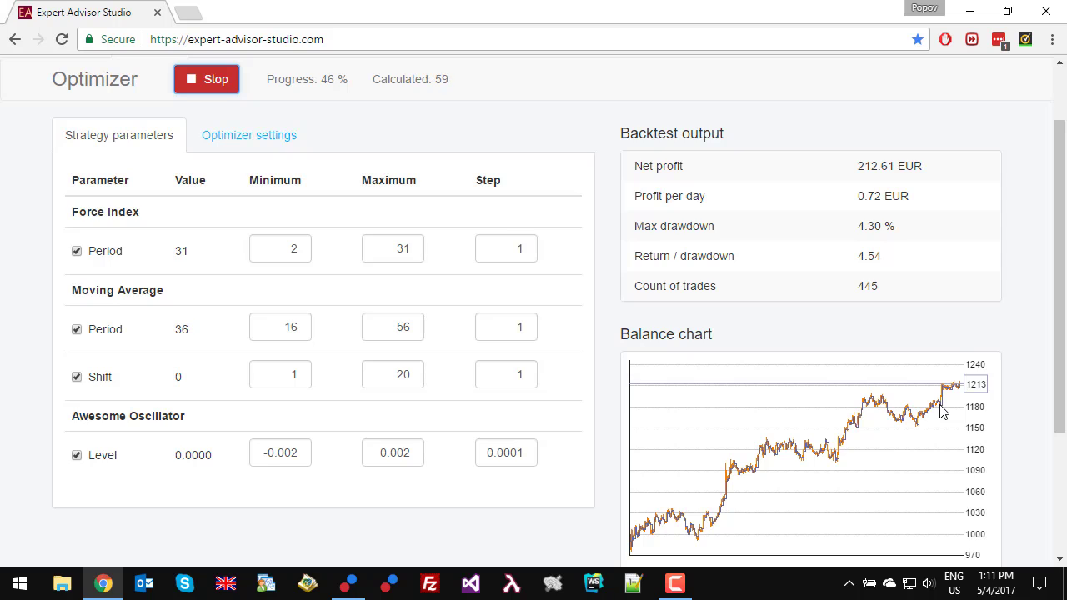
pyautogui.scroll(1, 942, 414)
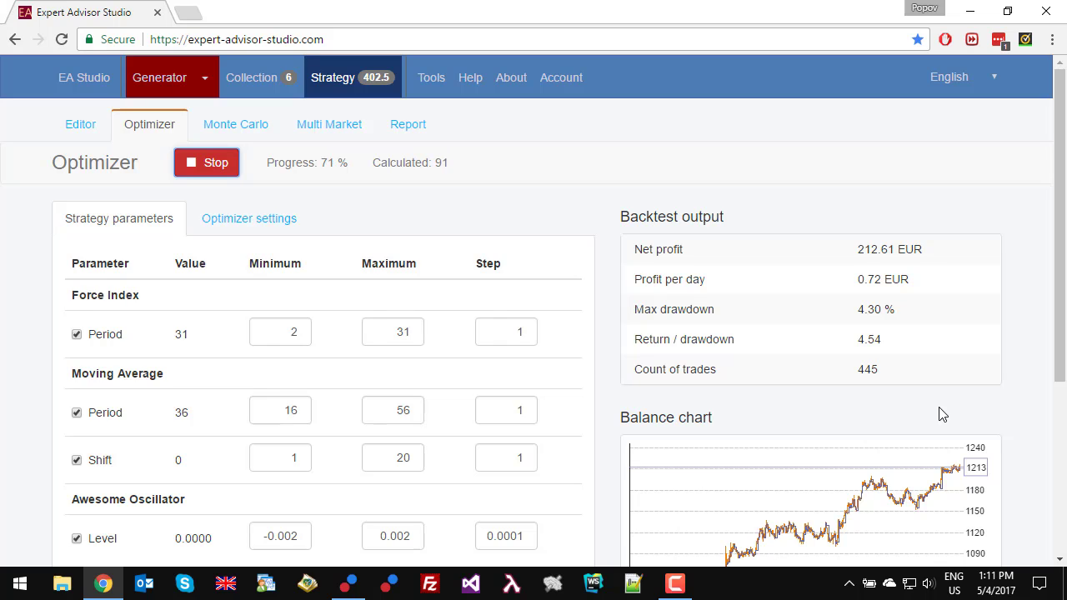
pyautogui.scroll(-1, 941, 417)
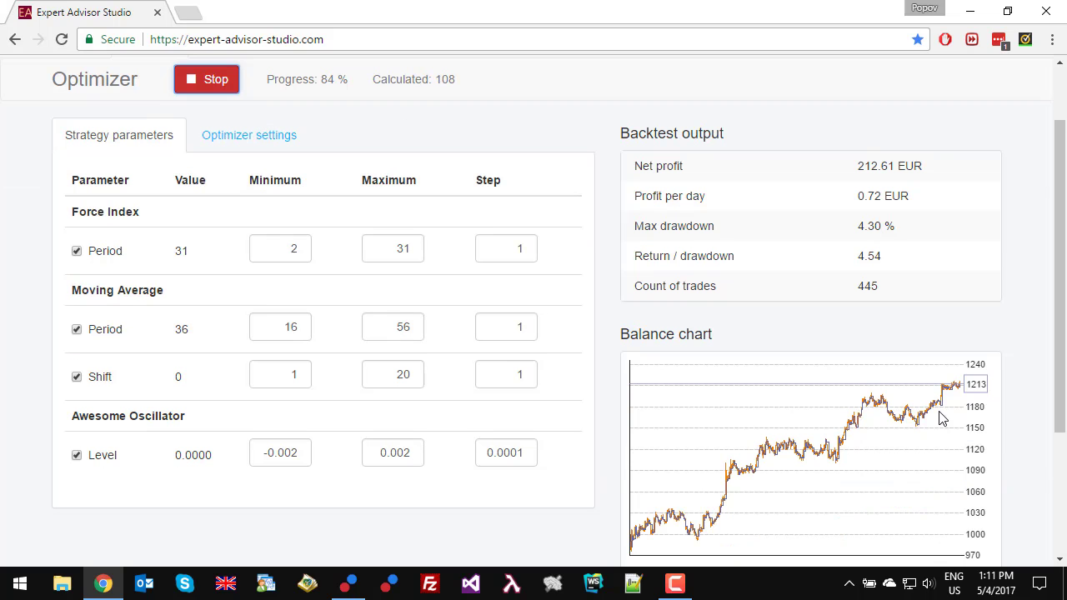
pyautogui.scroll(1, 797, 471)
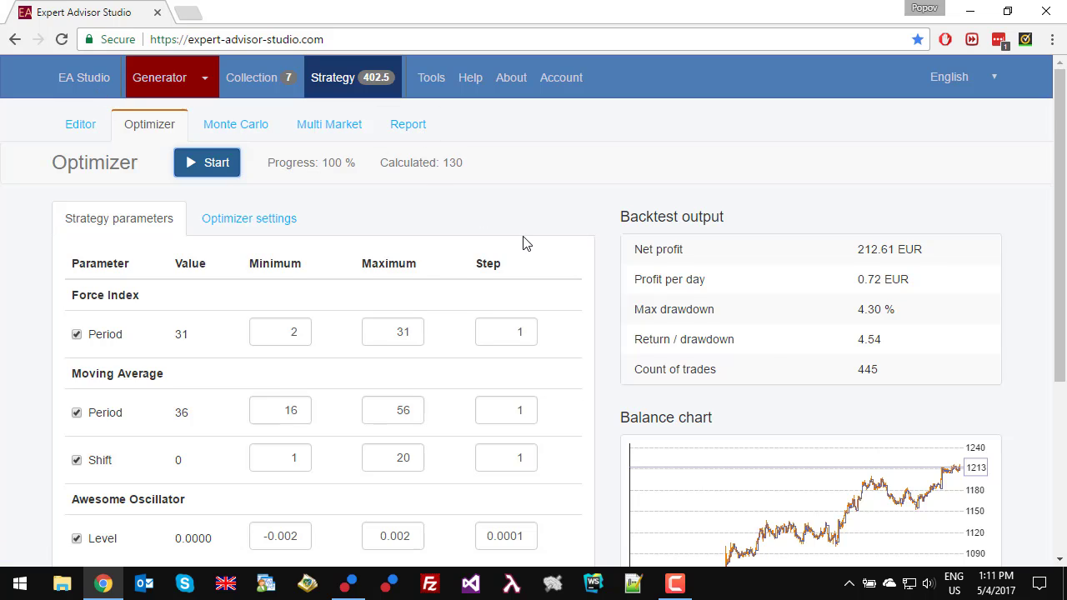
pyautogui.scroll(-2, 774, 361)
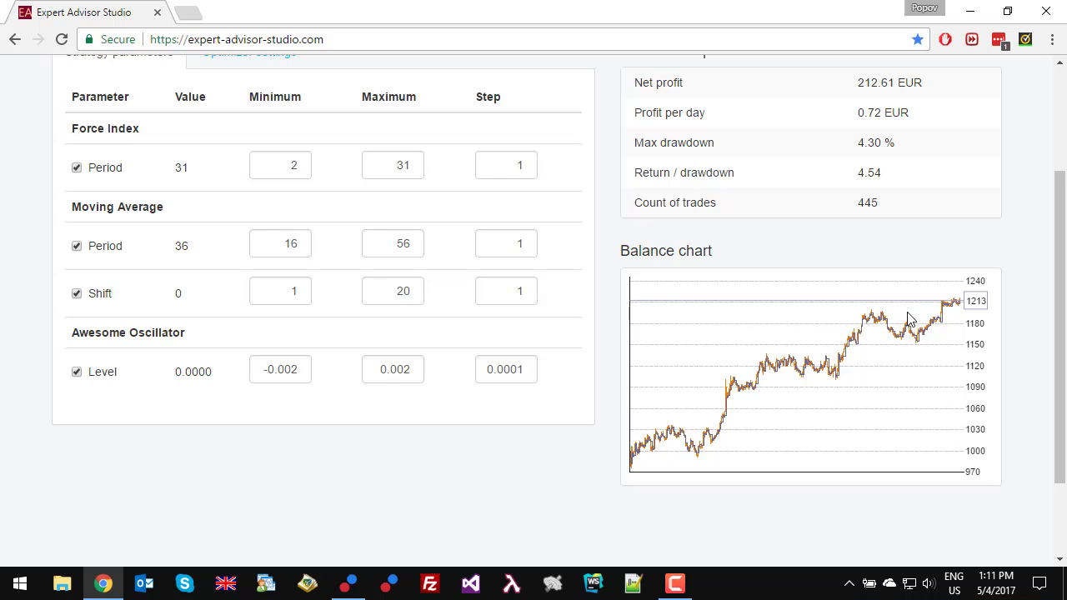
pyautogui.scroll(2, 908, 321)
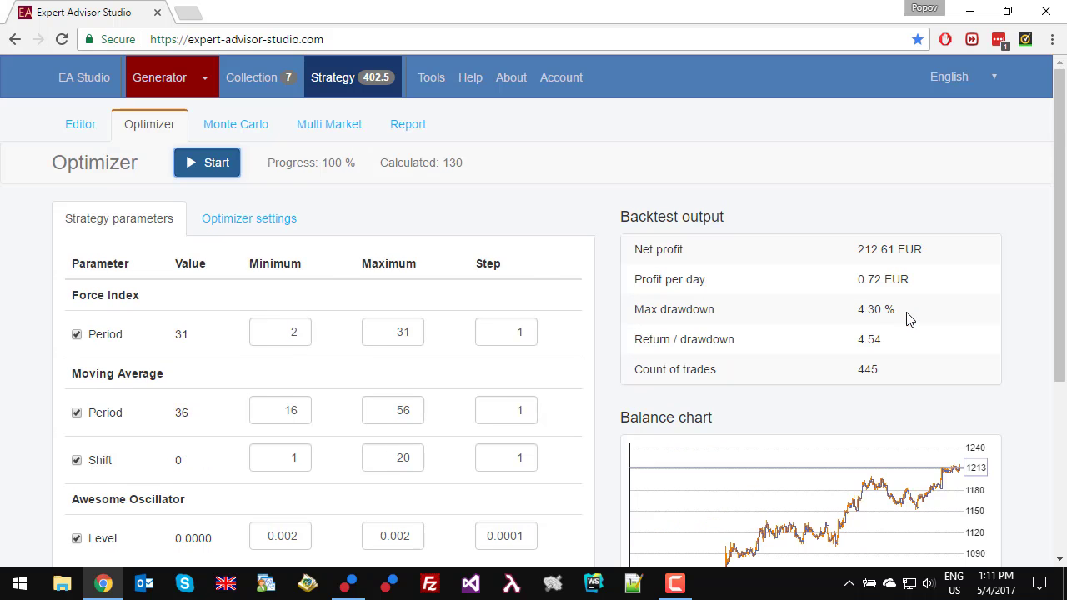
# Review the strategy's Monte Carlo simulations and options, and reset them all to their defaults.
pyautogui.click(235, 127)
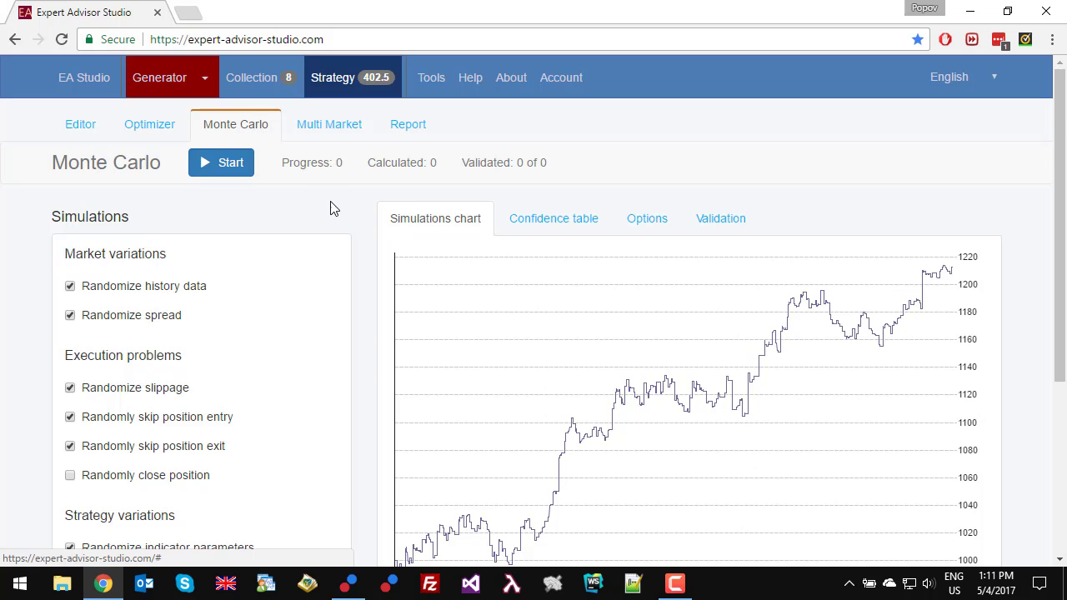
pyautogui.scroll(-1, 329, 208)
pyautogui.scroll(1, 297, 175)
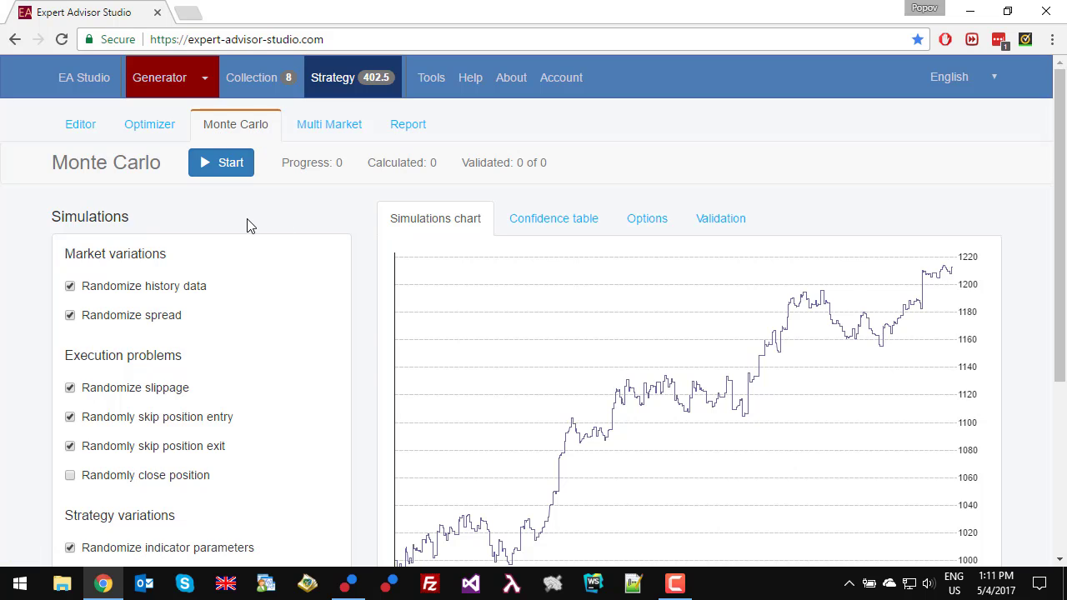
pyautogui.scroll(-1, 255, 243)
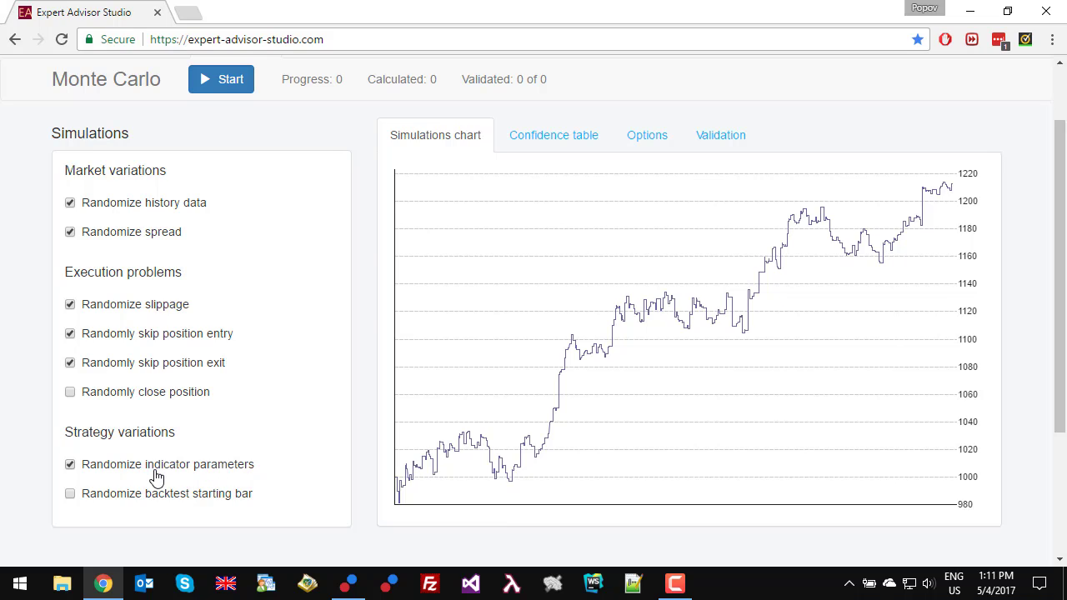
pyautogui.click(642, 148)
pyautogui.scroll(-4, 564, 179)
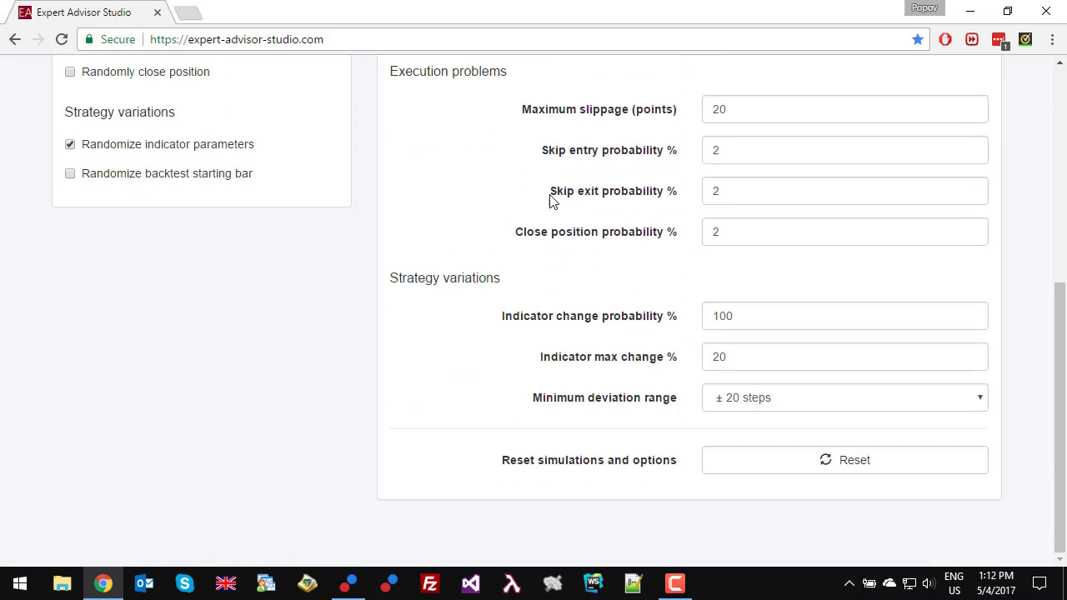
pyautogui.click(851, 462)
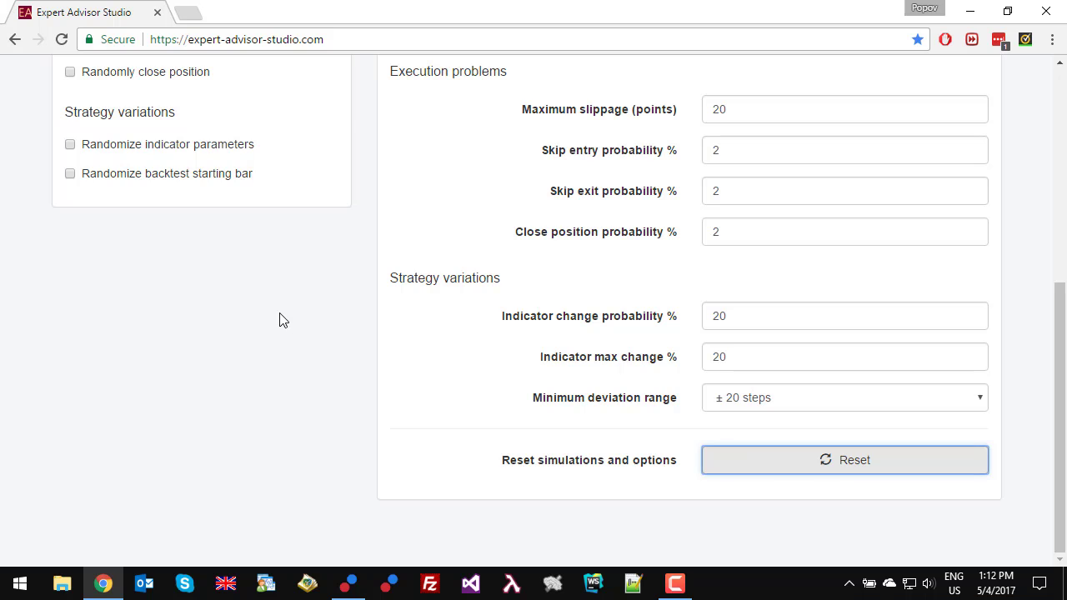
# Run the Monte Carlo test with the default settings, and check the simulations chart and the count of tests option.
pyautogui.scroll(4, 277, 321)
pyautogui.click(428, 158)
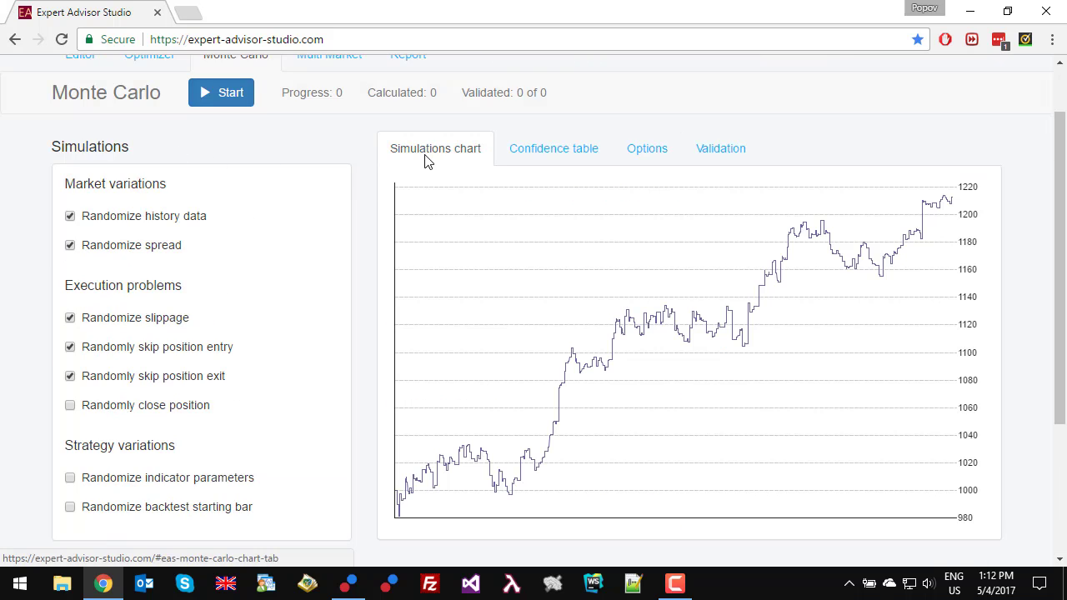
pyautogui.scroll(1, 293, 161)
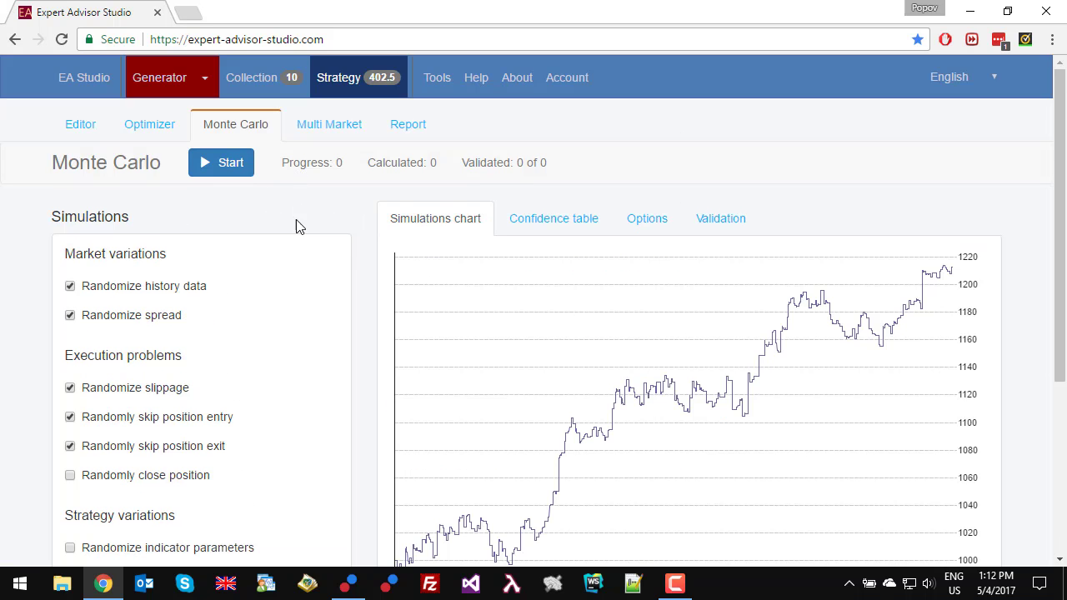
pyautogui.click(224, 175)
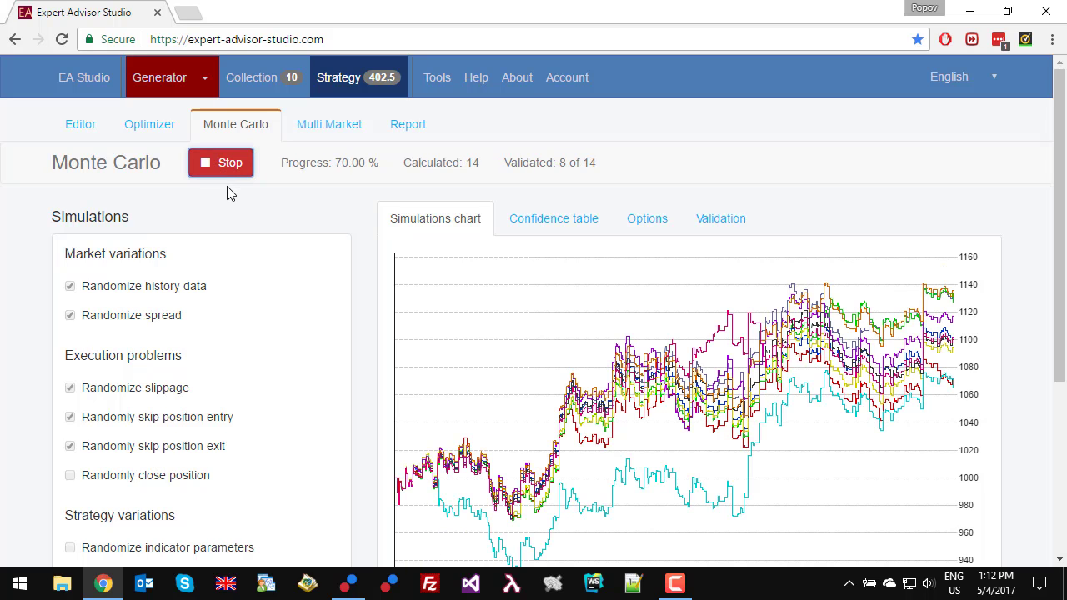
pyautogui.scroll(-1, 233, 200)
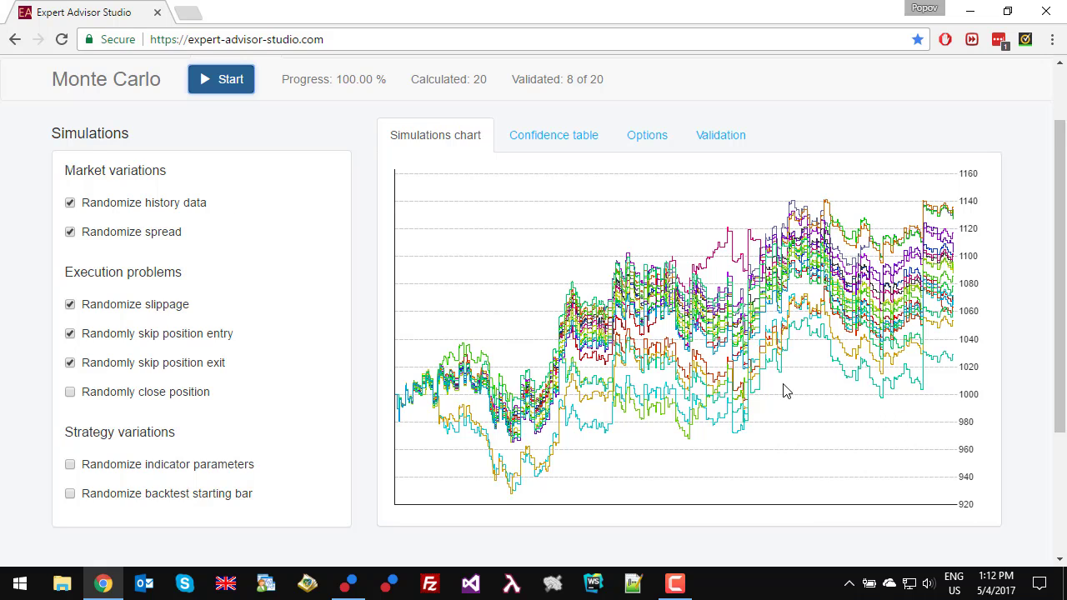
pyautogui.click(659, 140)
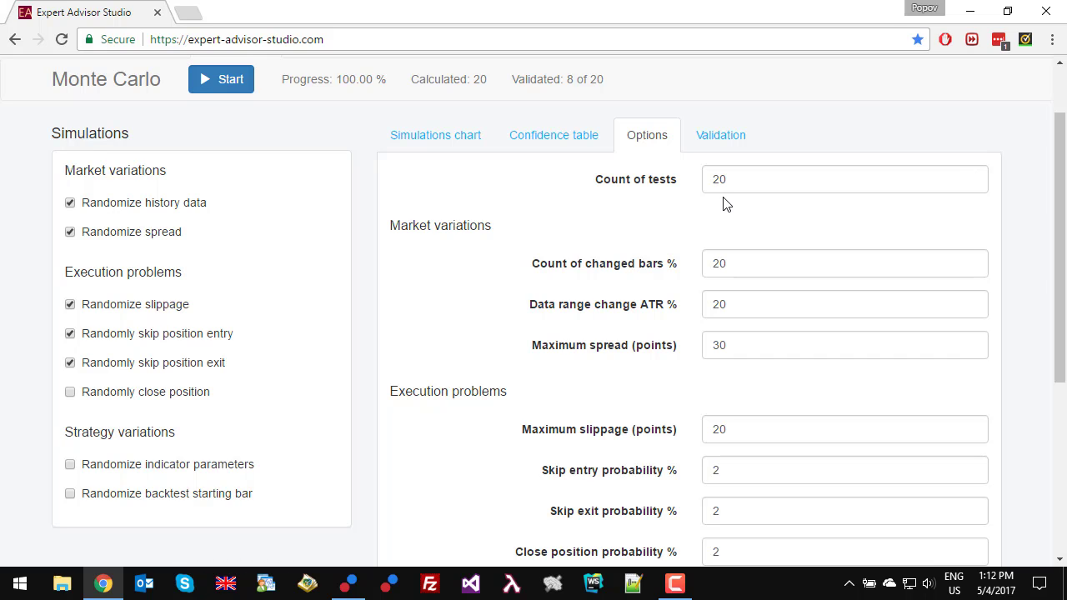
pyautogui.click(438, 141)
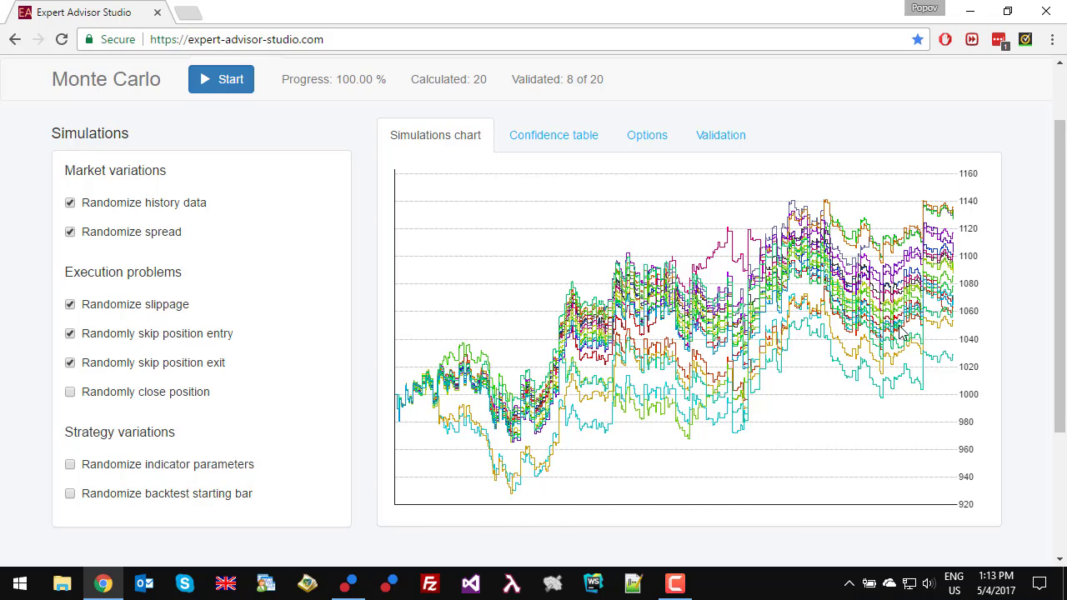
pyautogui.scroll(1, 888, 337)
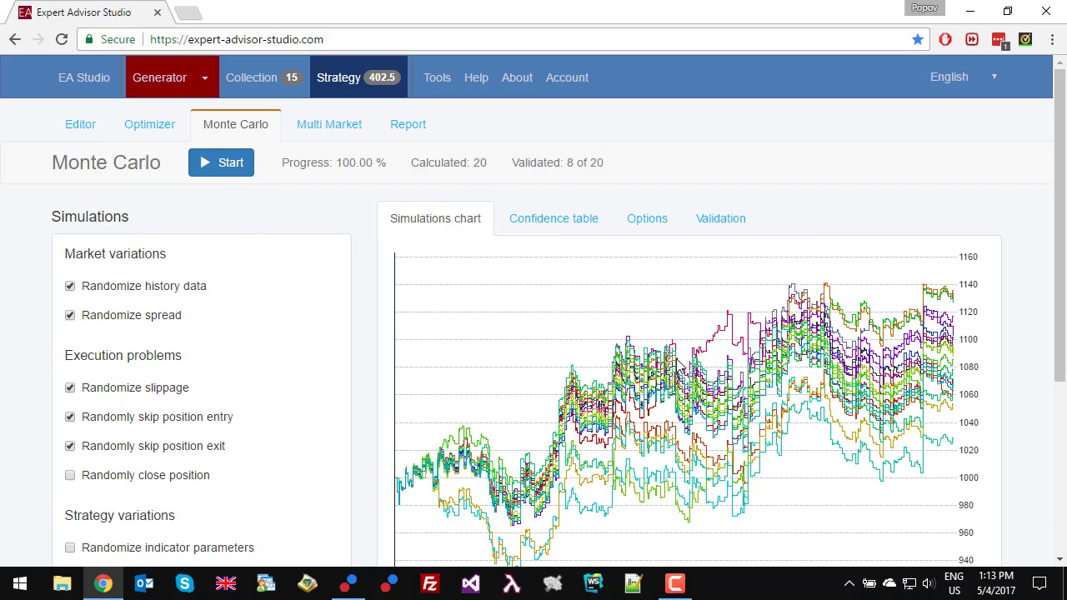
# Export the optimized strategy from the Editor as an Expert Advisor for MT4.
pyautogui.click(71, 136)
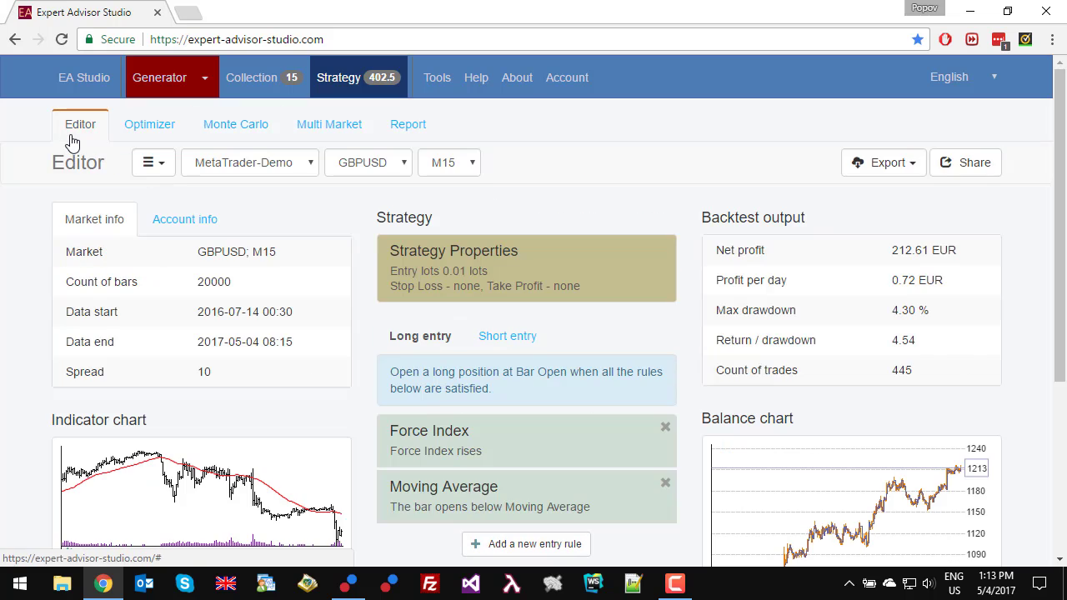
pyautogui.click(890, 163)
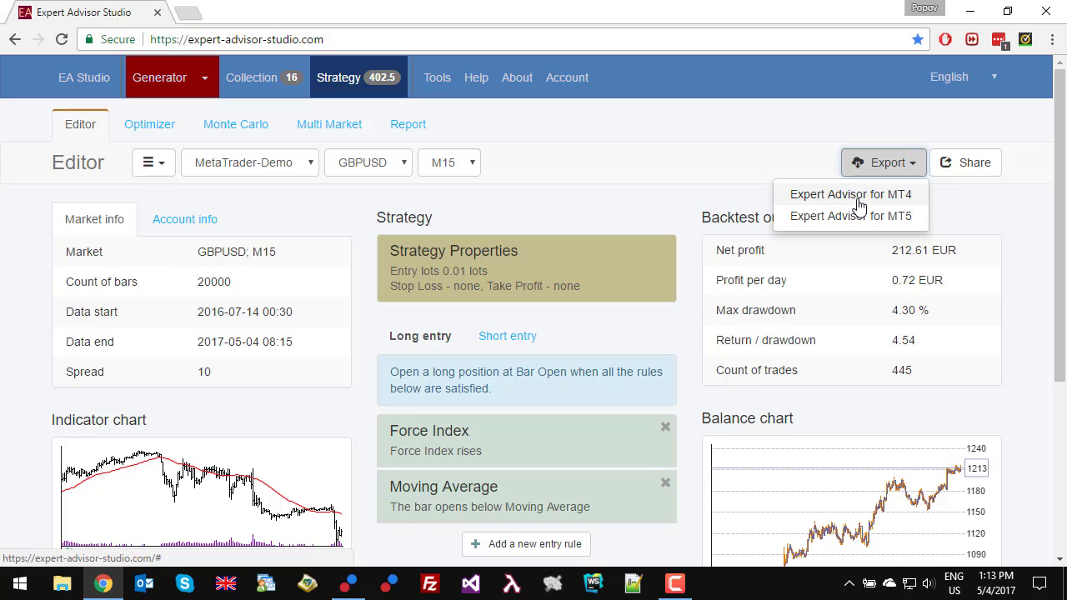
pyautogui.click(859, 195)
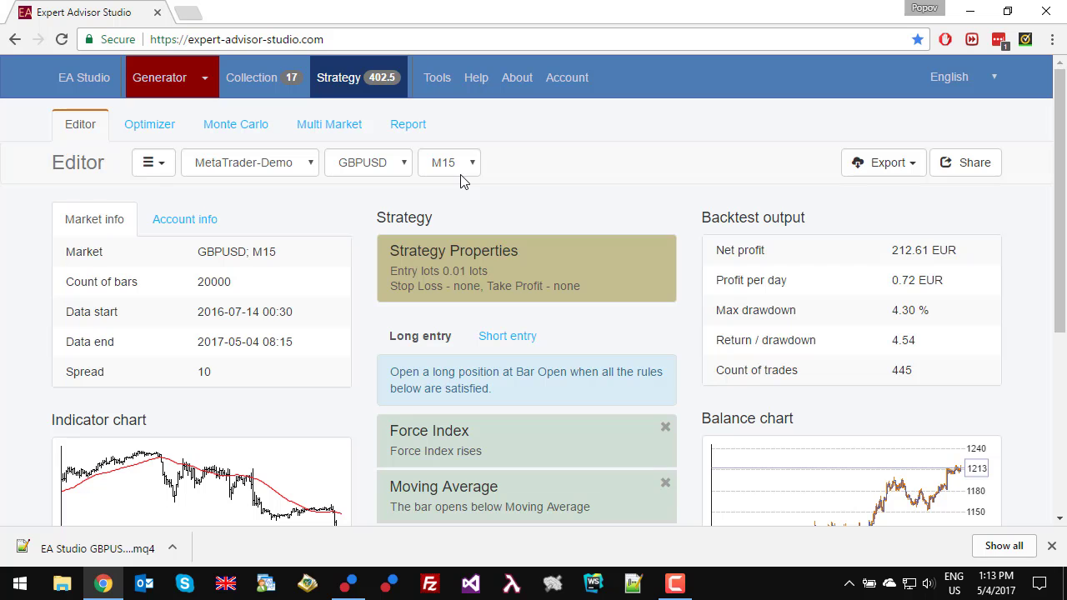
# Switch to MetaTrader and open the MQL4 Experts folder inside the terminal's data folder.
pyautogui.click(348, 583)
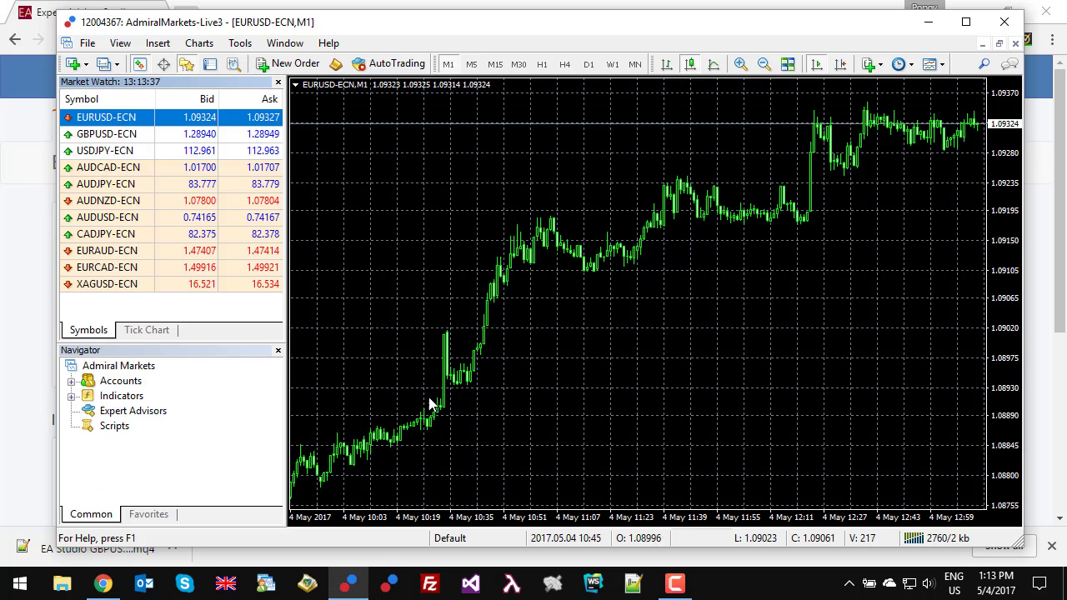
pyautogui.moveTo(379, 23); pyautogui.dragTo(392, 16)
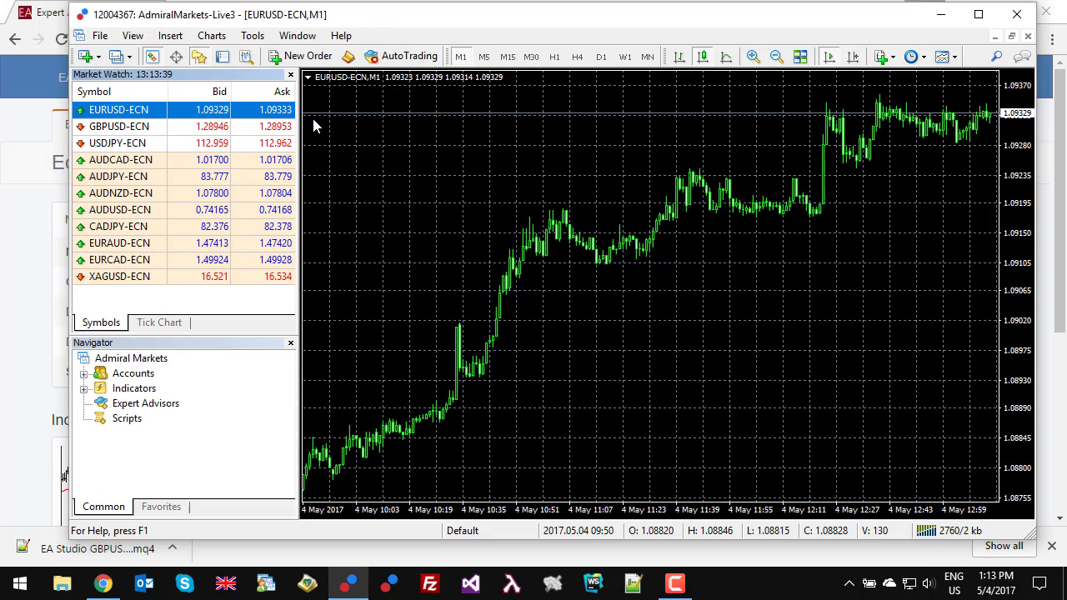
pyautogui.moveTo(298, 126); pyautogui.dragTo(287, 126)
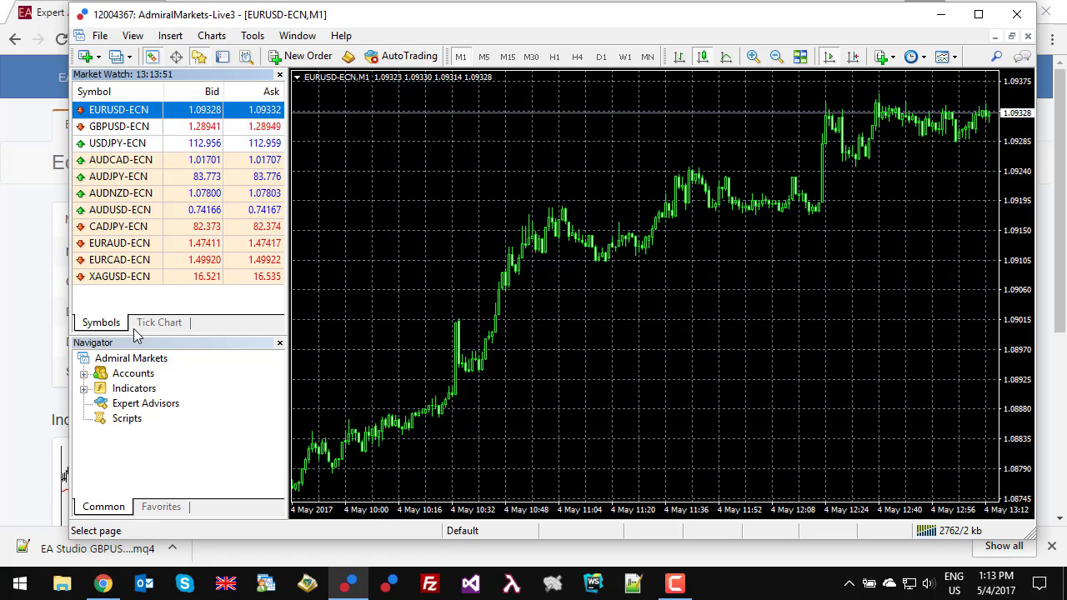
pyautogui.click(98, 39)
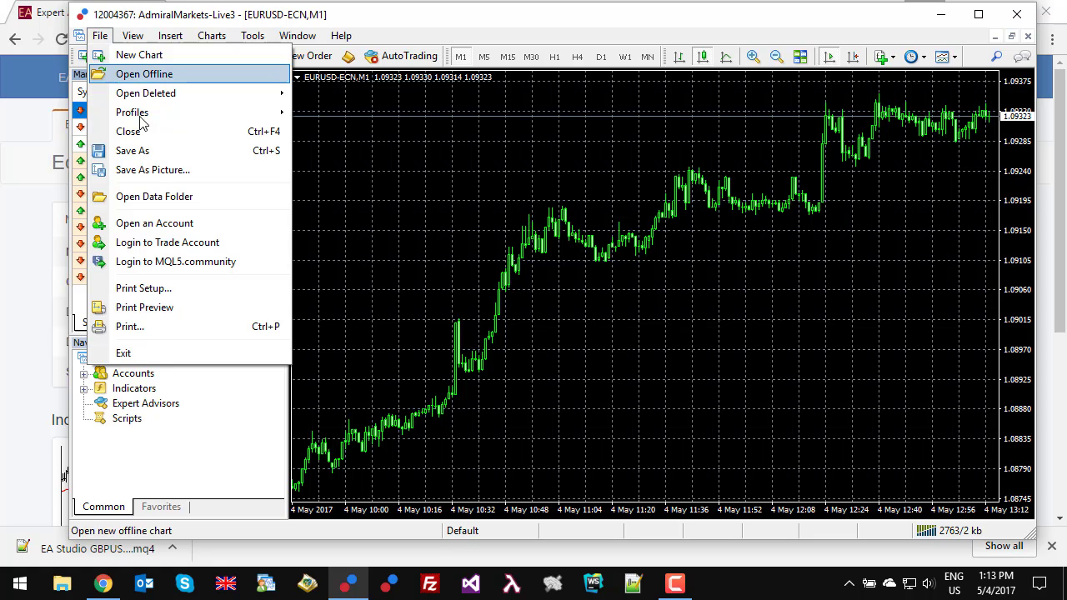
pyautogui.click(161, 195)
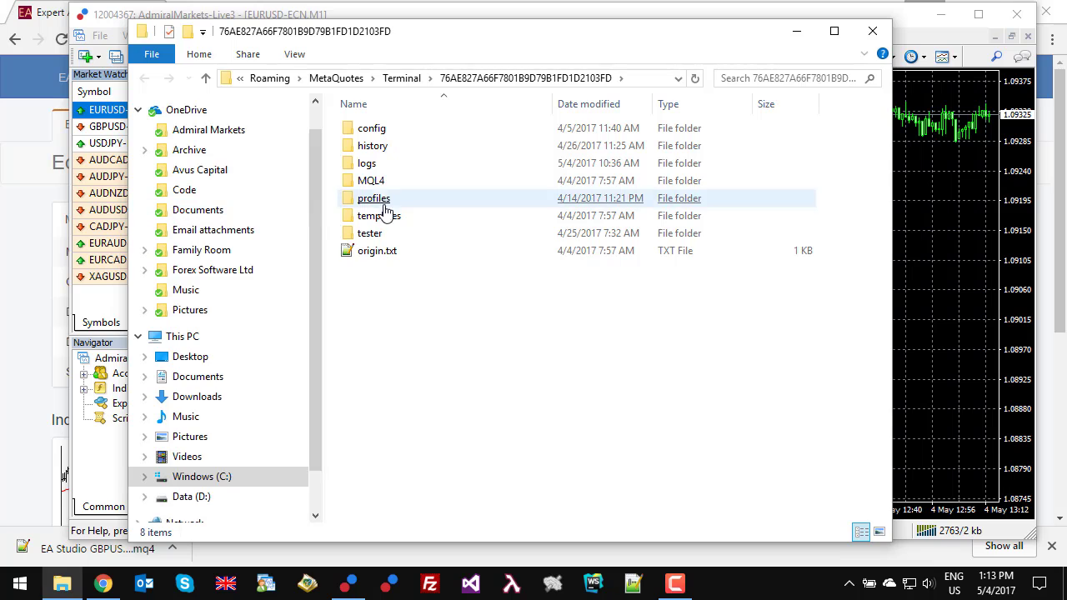
pyautogui.doubleClick(375, 180)
pyautogui.doubleClick(372, 129)
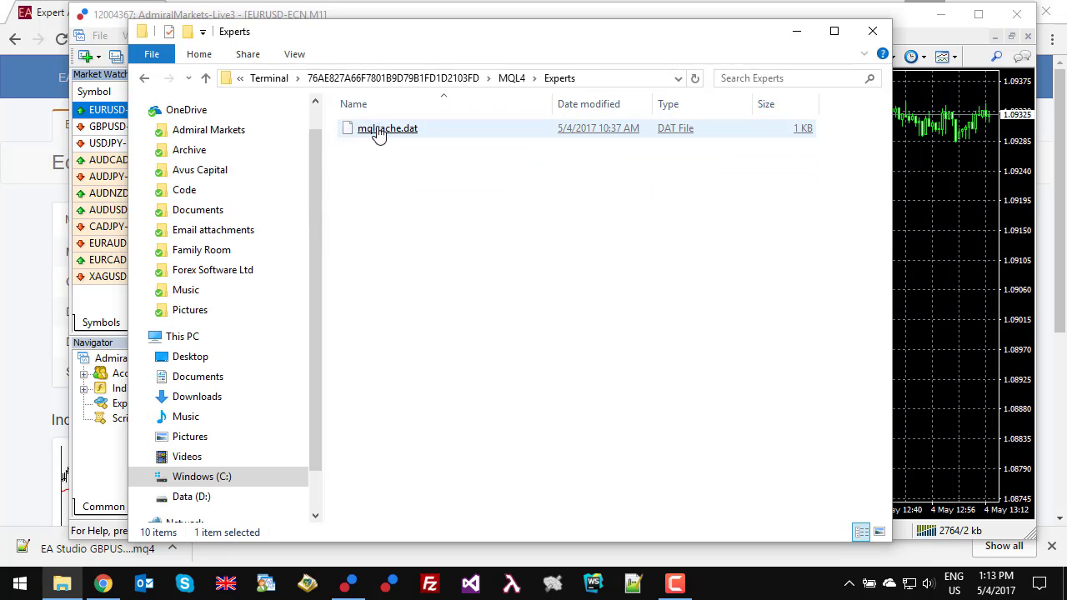
# Copy the downloaded EA Studio GBPUSD M15 .mq4 file from the browser into the Experts folder.
pyautogui.click(37, 546)
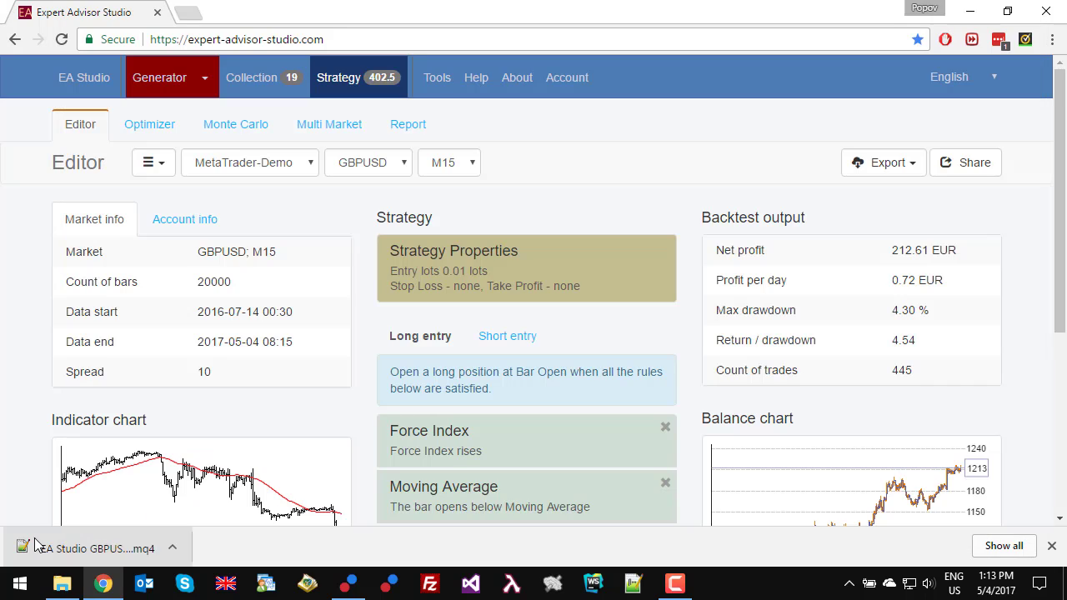
pyautogui.click(349, 583)
pyautogui.moveTo(98, 548); pyautogui.dragTo(466, 257)
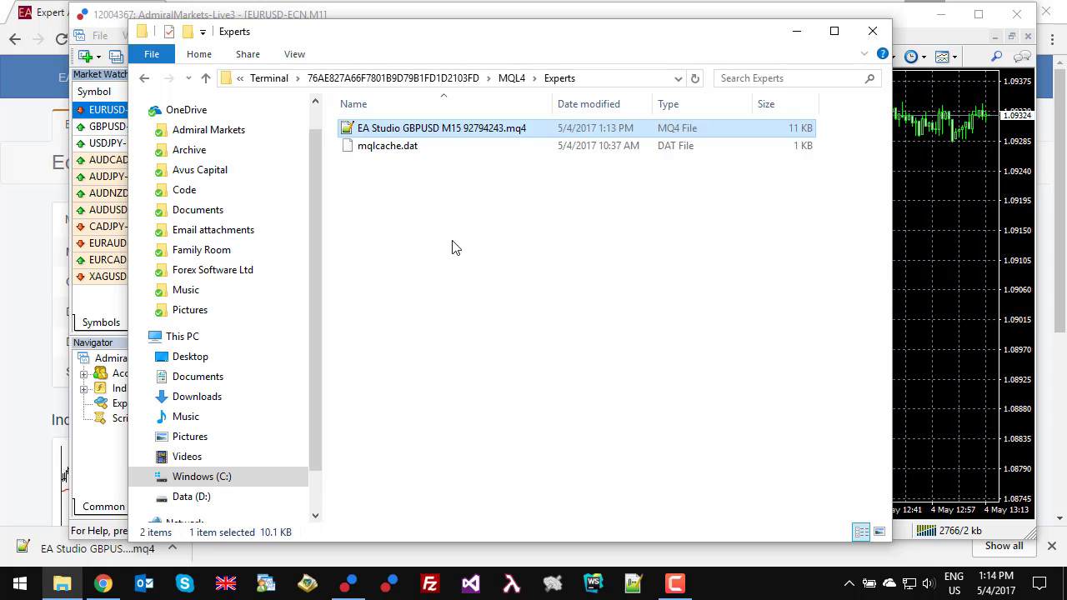
pyautogui.click(459, 142)
# Return to MetaTrader and refresh the Expert Advisors list in the Navigator.
pyautogui.click(116, 15)
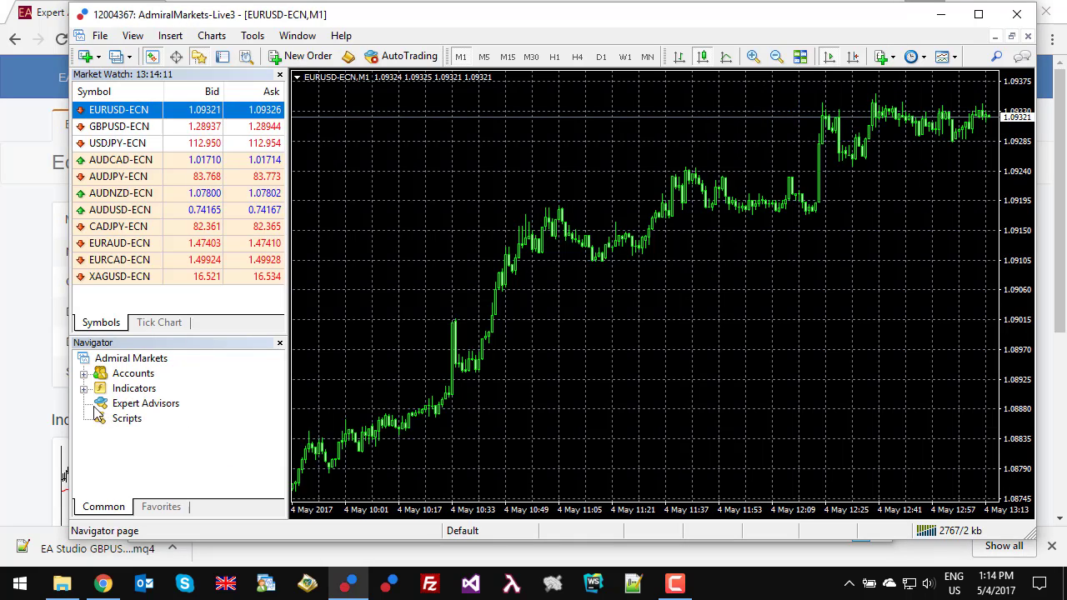
pyautogui.click(148, 406)
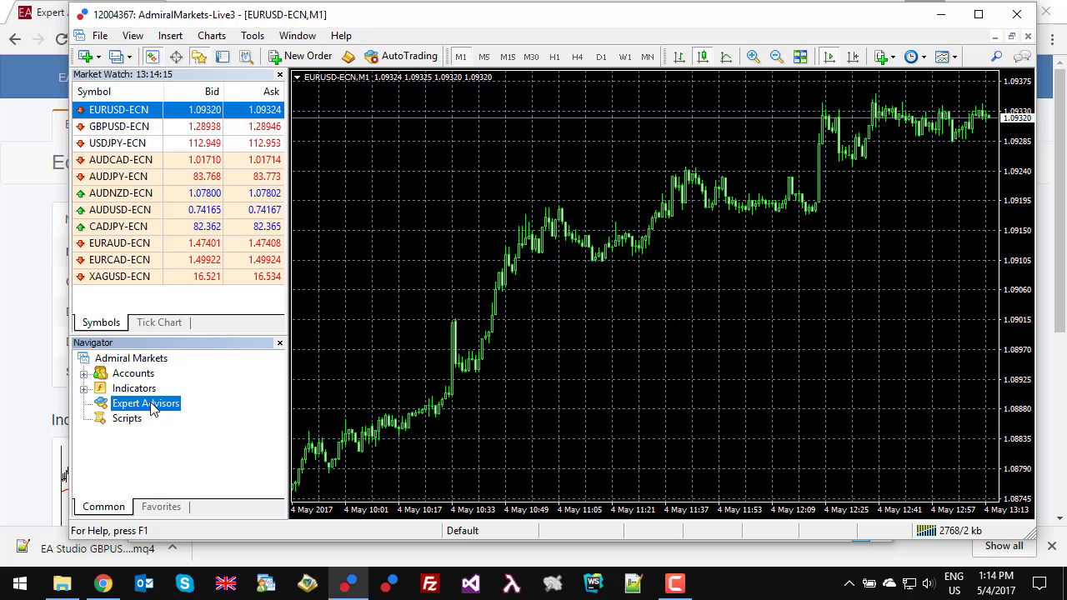
pyautogui.rightClick(151, 406)
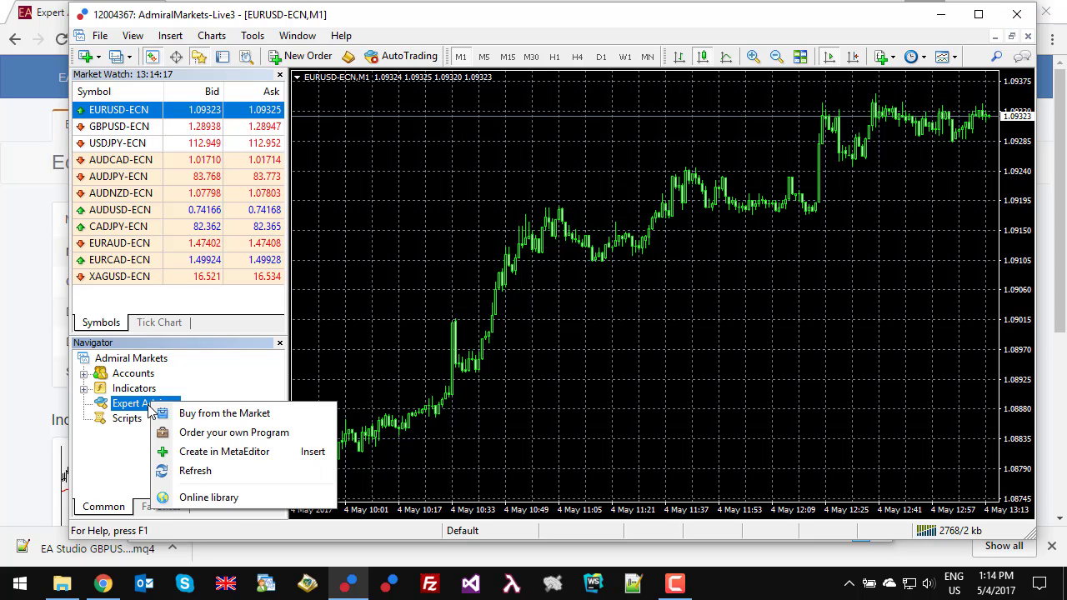
pyautogui.click(202, 477)
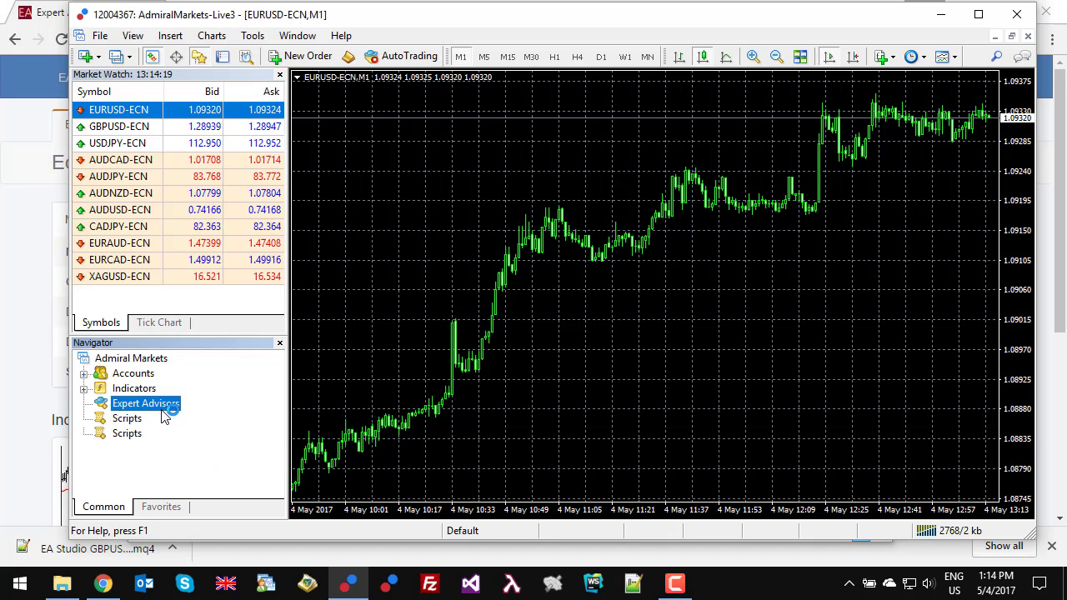
# Open the EA Studio GBPUSD M15 expert's source code in MetaEditor and maximize its code window.
pyautogui.rightClick(204, 424)
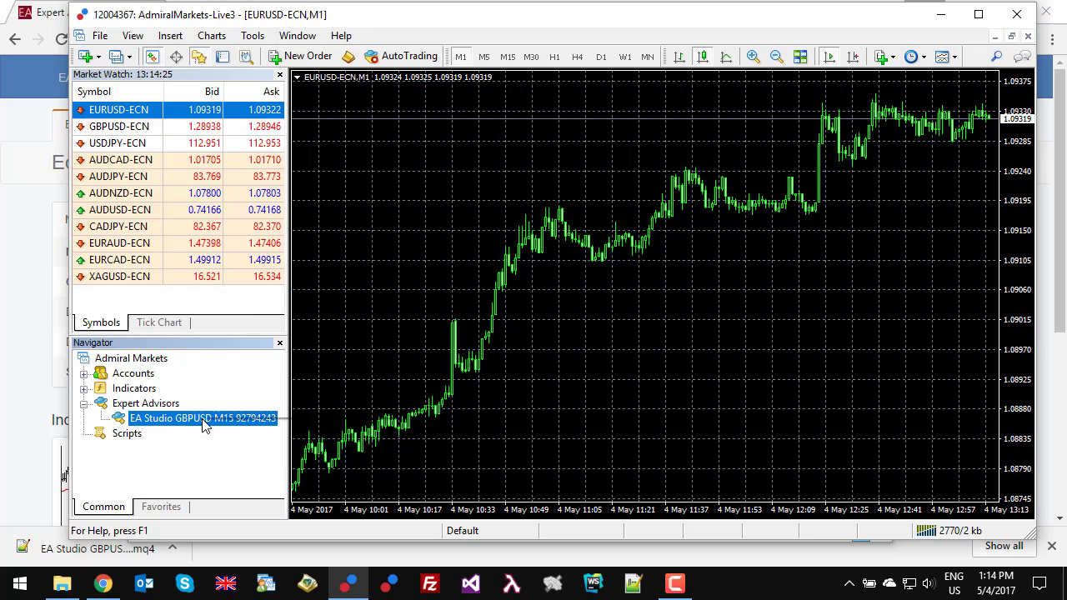
pyautogui.click(280, 239)
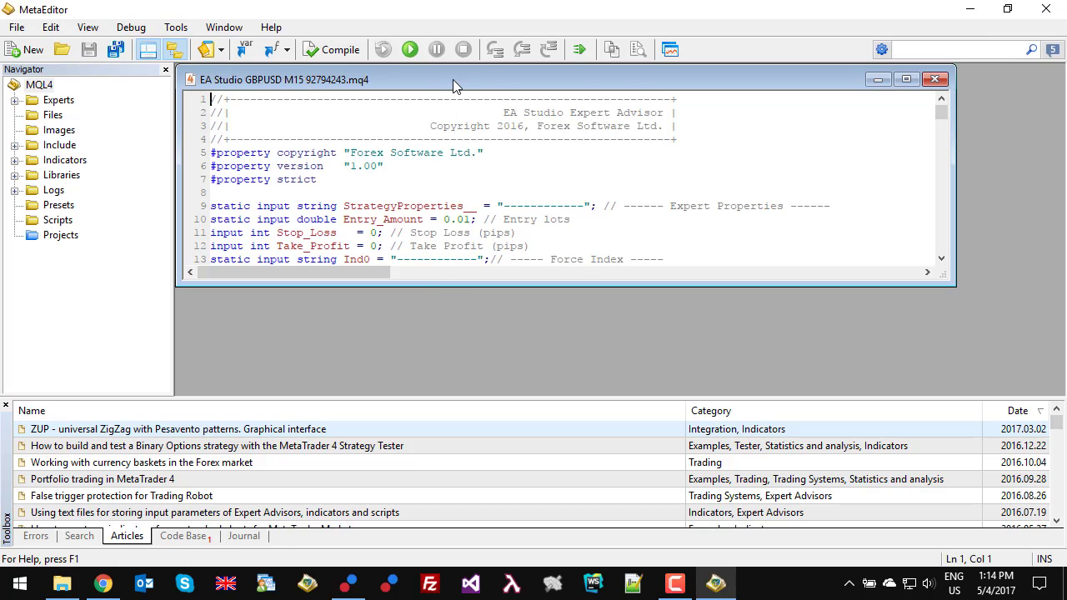
pyautogui.doubleClick(452, 79)
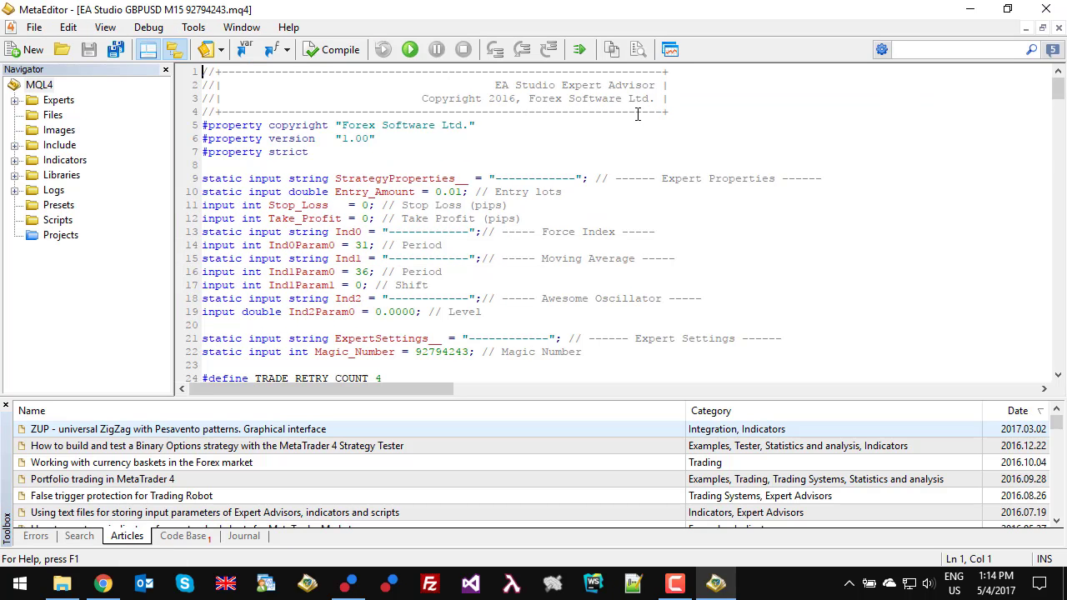
pyautogui.moveTo(1057, 93)
pyautogui.mouseDown()
pyautogui.moveTo(1055, 357)
pyautogui.moveTo(1039, 172)
pyautogui.moveTo(1055, 83)
pyautogui.mouseUp()
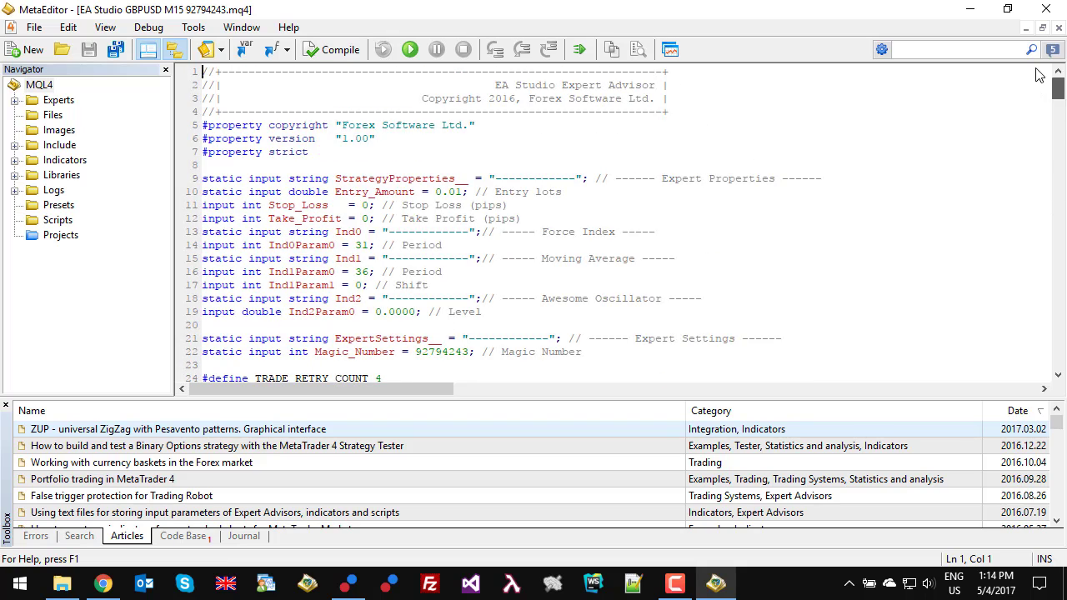
# Compile the EA Studio GBPUSD M15 expert and close MetaEditor.
pyautogui.click(331, 50)
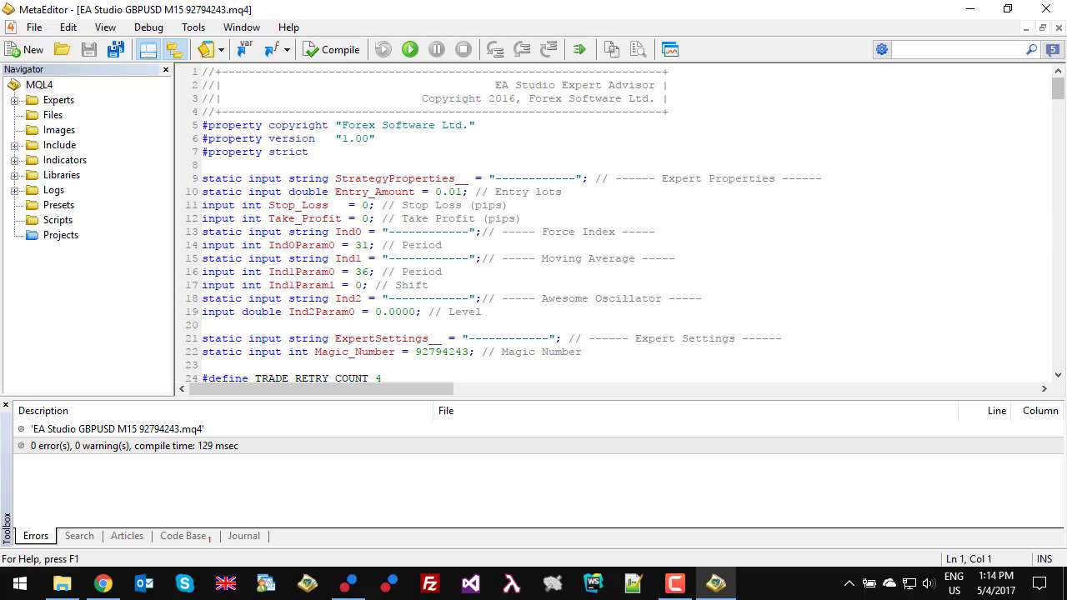
pyautogui.moveTo(1060, 97)
pyautogui.mouseDown()
pyautogui.moveTo(1057, 180)
pyautogui.moveTo(1057, 90)
pyautogui.mouseUp()
pyautogui.click(1058, 27)
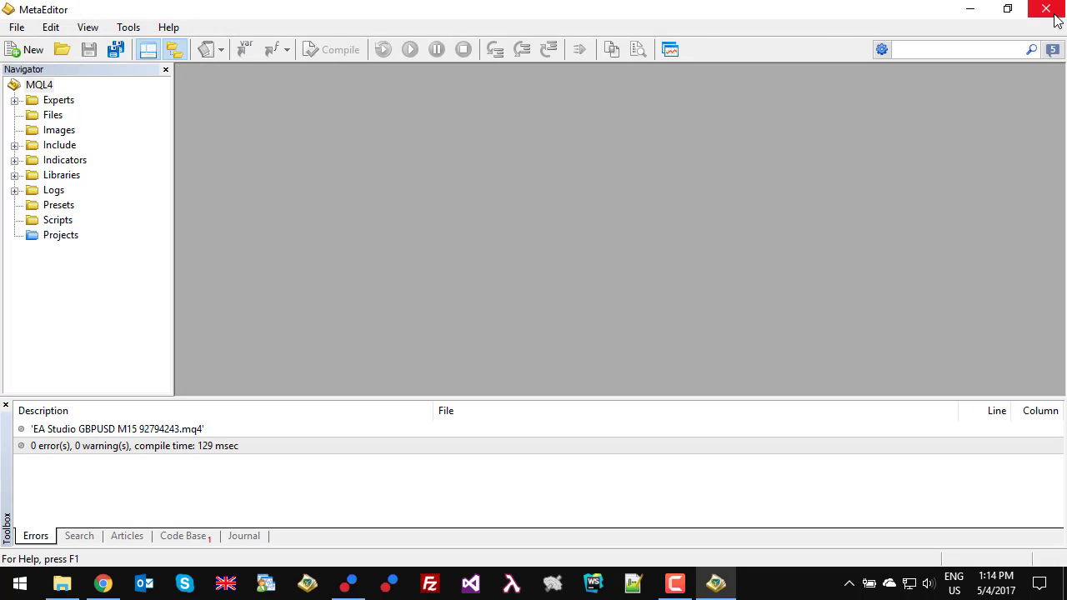
pyautogui.click(1054, 15)
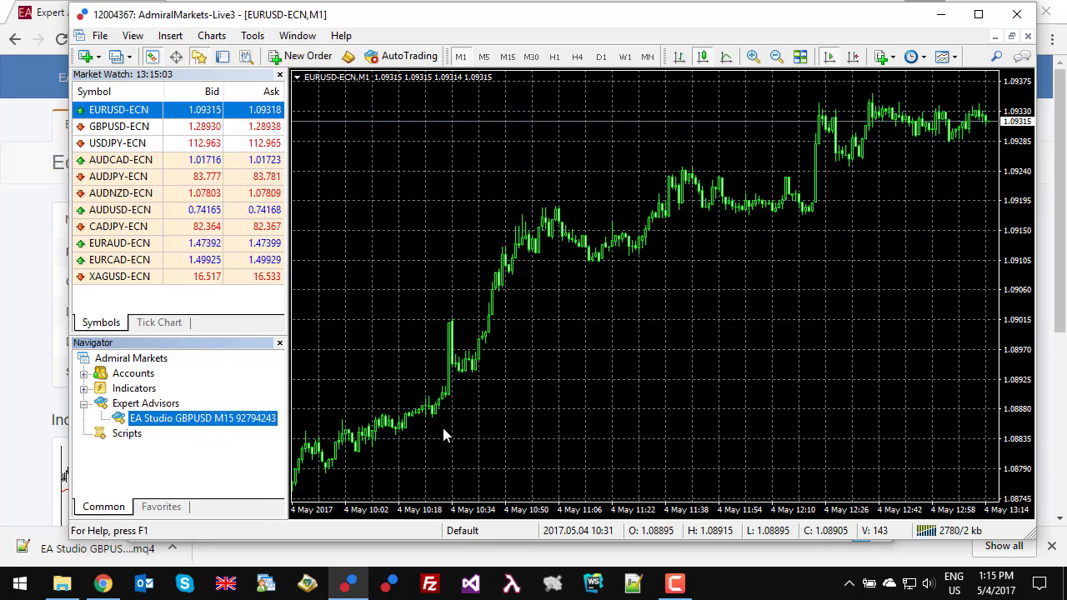
# Open a chart window for GBPUSD-ECN and set its timeframe to M5.
pyautogui.click(113, 127)
pyautogui.rightClick(120, 126)
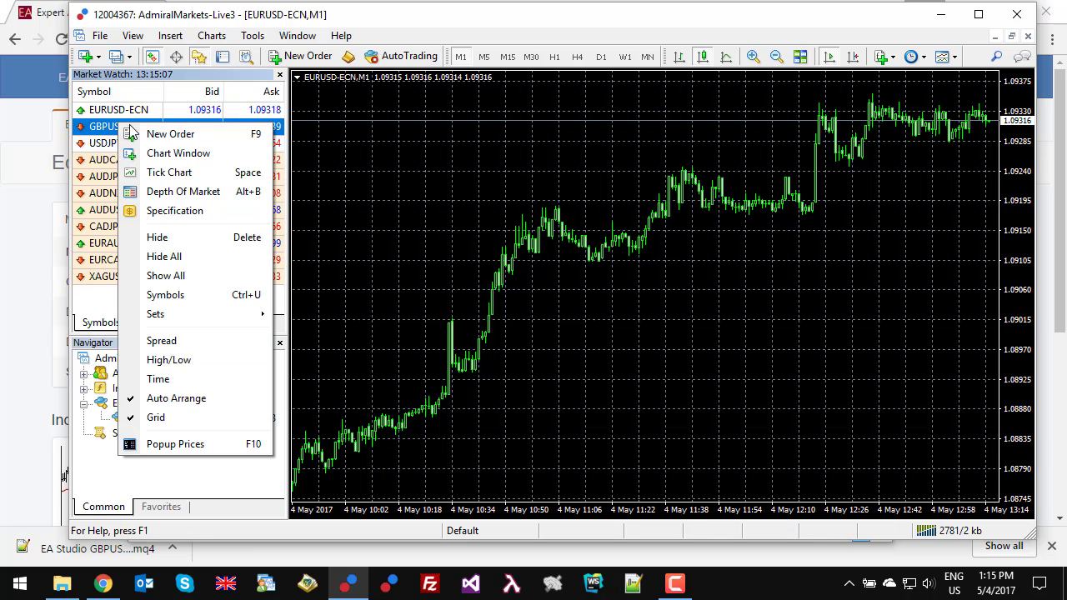
pyautogui.click(183, 155)
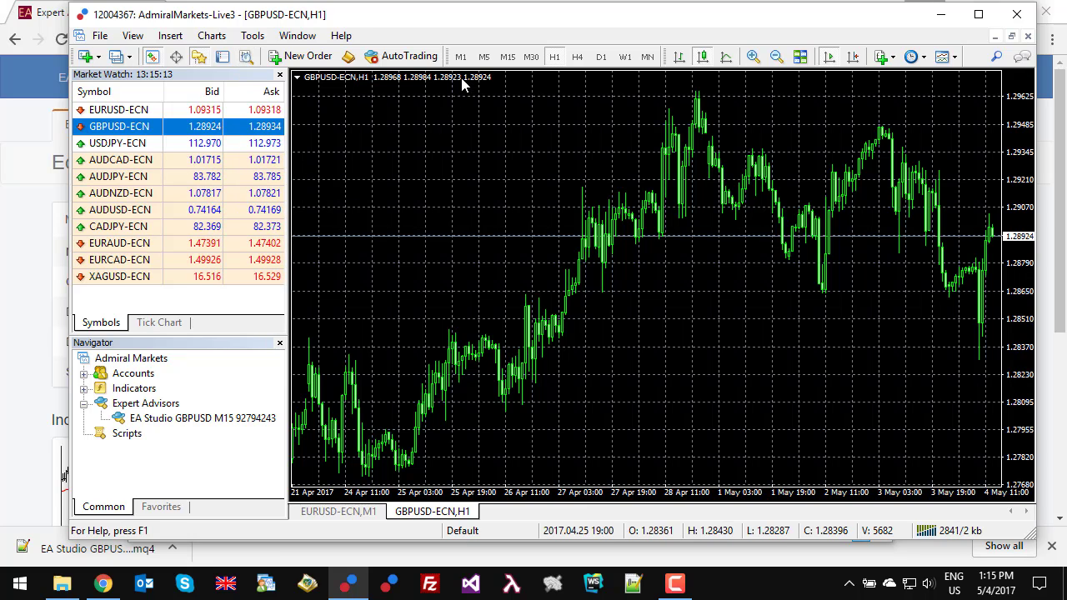
pyautogui.click(483, 56)
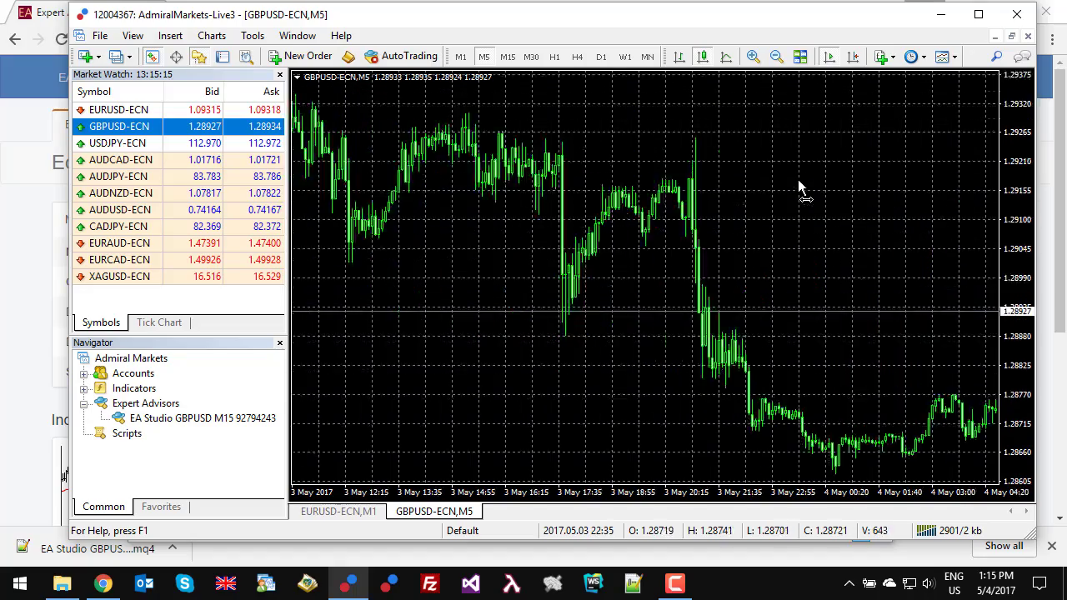
# Load the older GBPUSD-ECN M5 price history back to March 2017 and return the chart to the latest bar.
pyautogui.moveTo(799, 182); pyautogui.dragTo(531, 183)
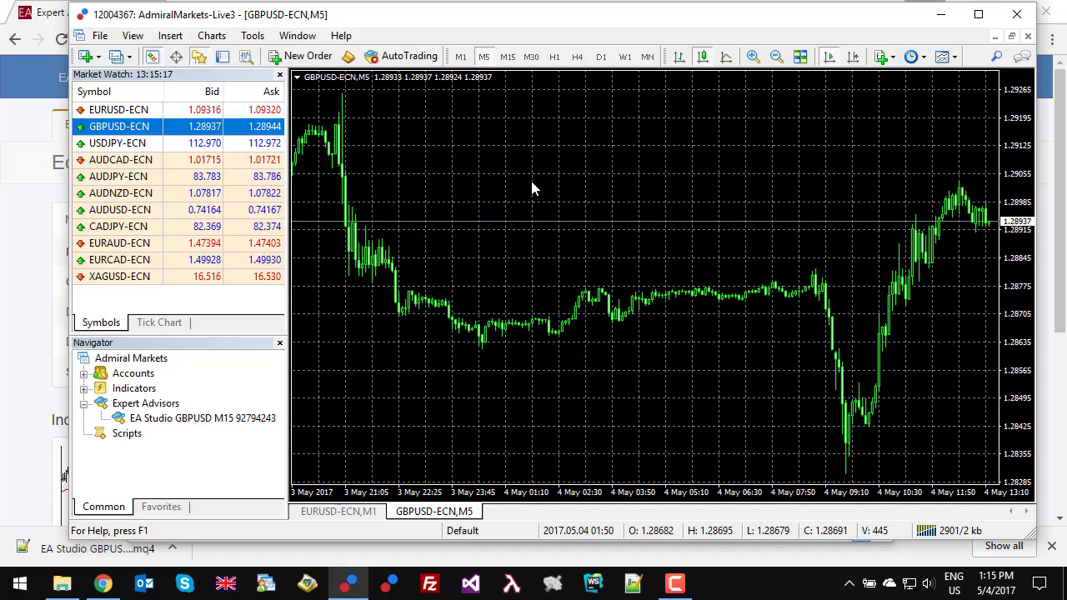
pyautogui.press('Home')
pyautogui.press('Home')
pyautogui.press('Home')
pyautogui.press('Home')
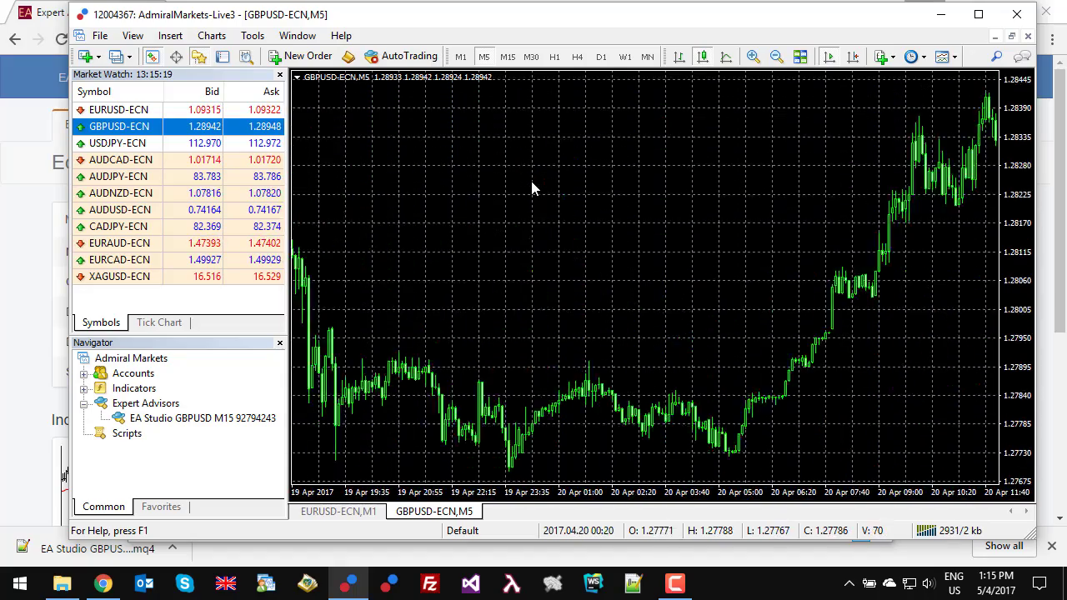
pyautogui.press('Home')
pyautogui.press('Home')
pyautogui.press('Home')
pyautogui.press('Home')
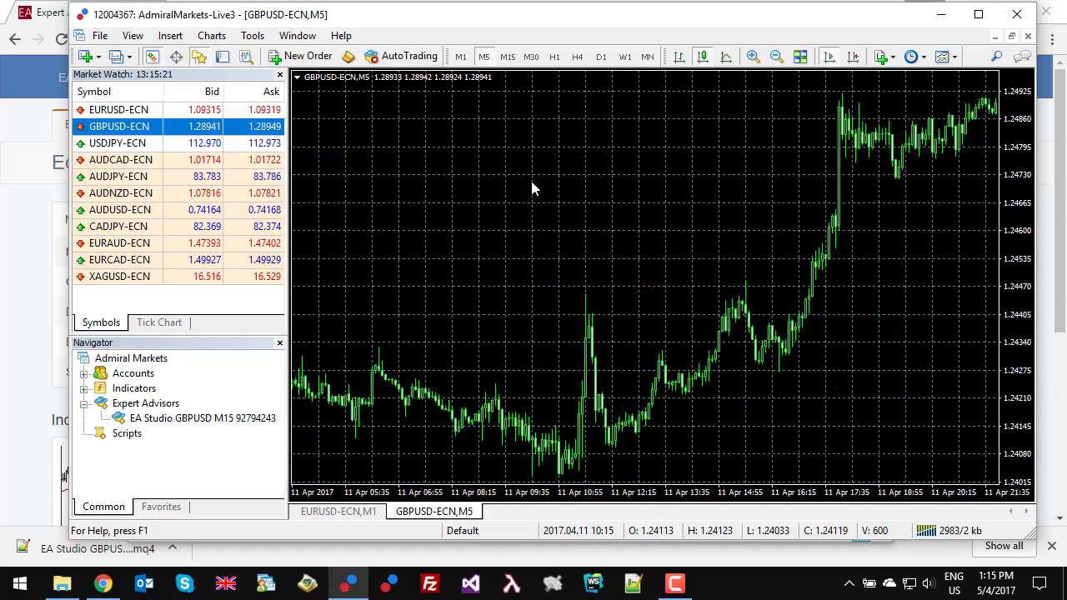
pyautogui.press('Home')
pyautogui.press('Home')
pyautogui.press('Home')
pyautogui.press('Home')
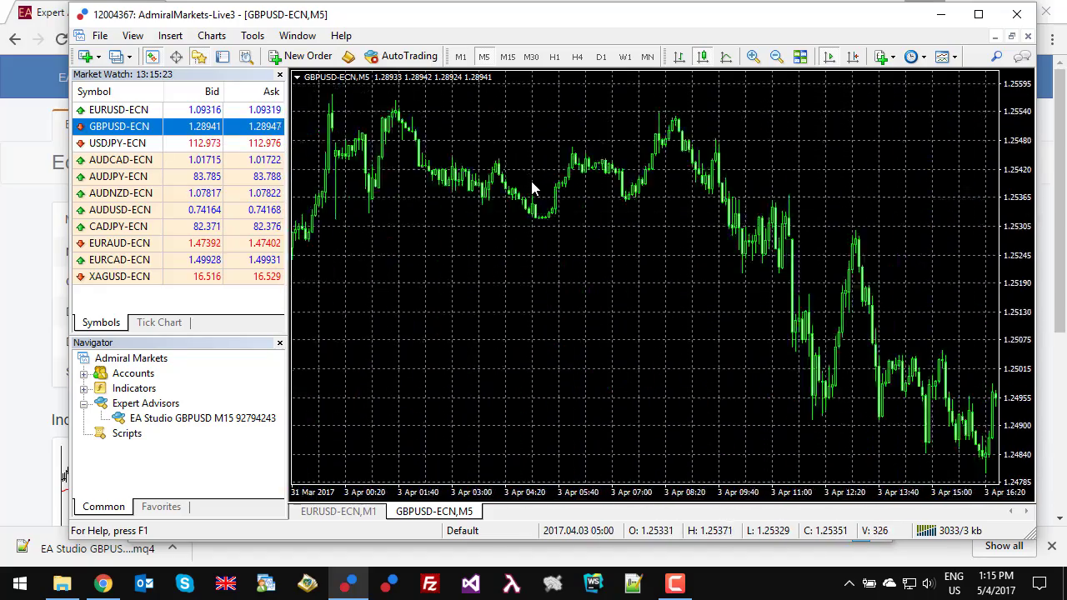
pyautogui.press('Home')
pyautogui.press('Home')
pyautogui.press('Home')
pyautogui.press('Home')
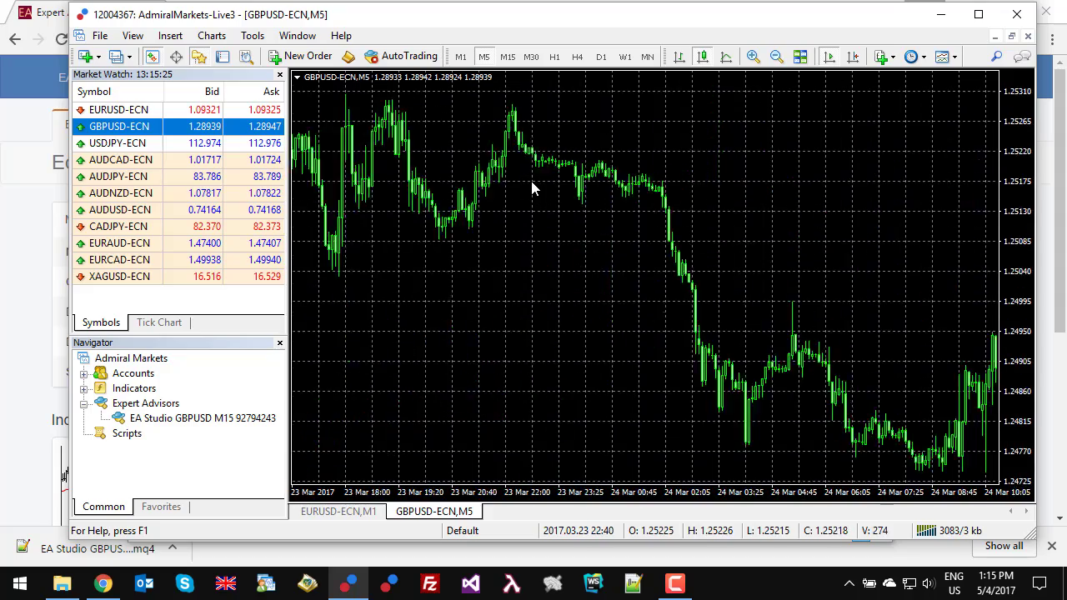
pyautogui.press('Home')
pyautogui.press('Home')
pyautogui.press('End')
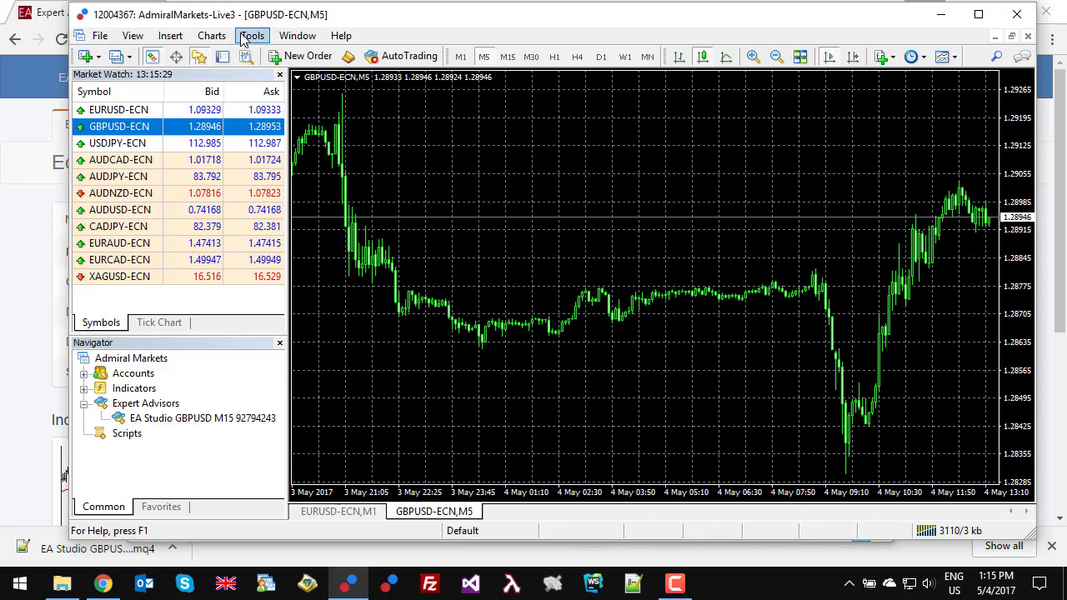
# Open the Strategy Tester and set its period to M5 and its symbol to GBPUSD-ECN.
pyautogui.click(246, 55)
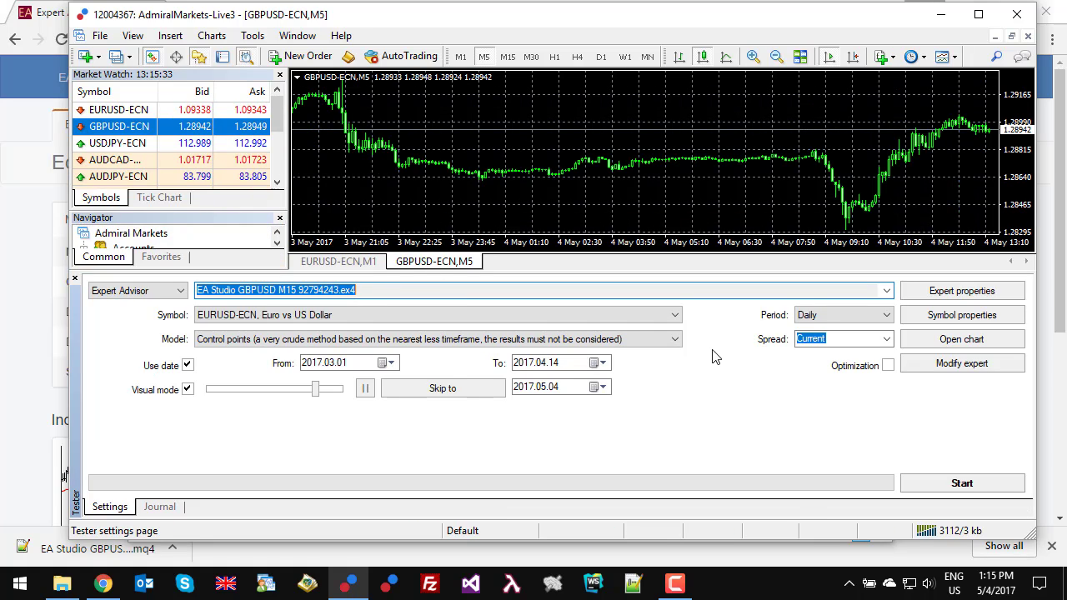
pyautogui.click(813, 318)
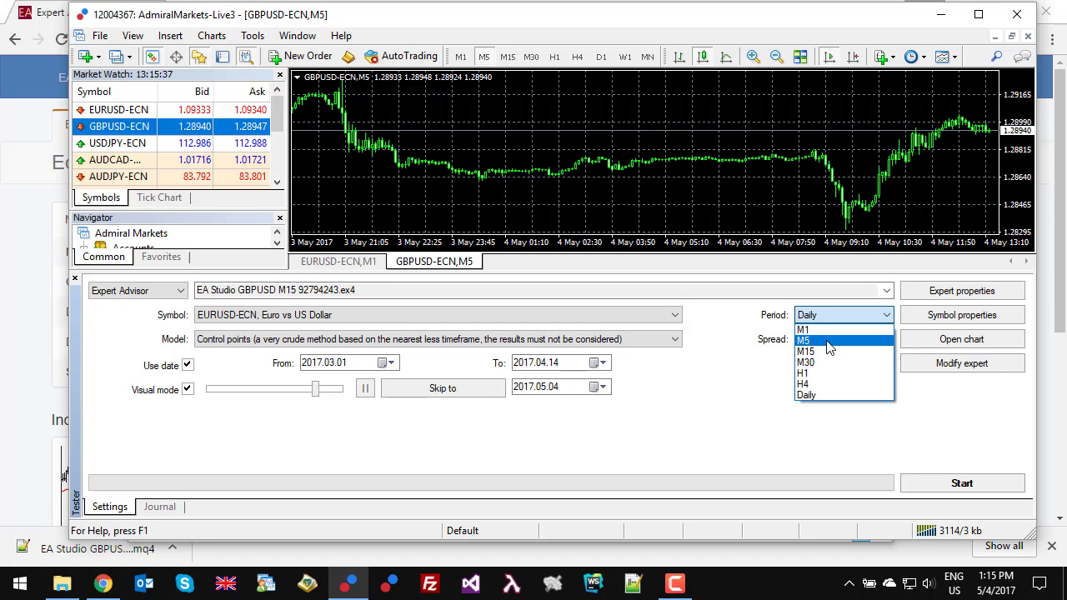
pyautogui.click(827, 343)
pyautogui.click(257, 319)
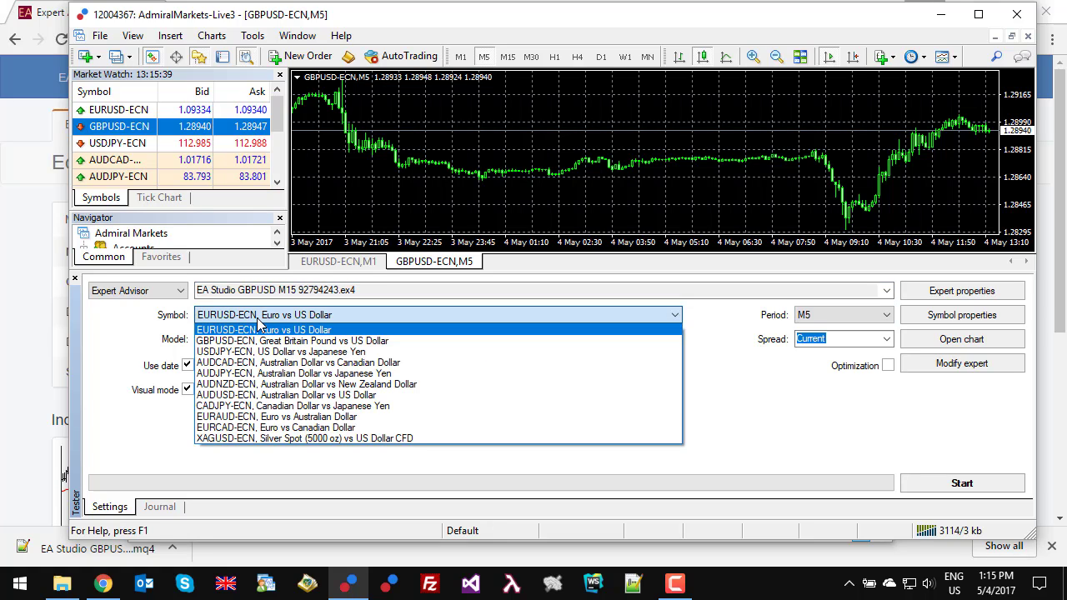
pyautogui.click(237, 341)
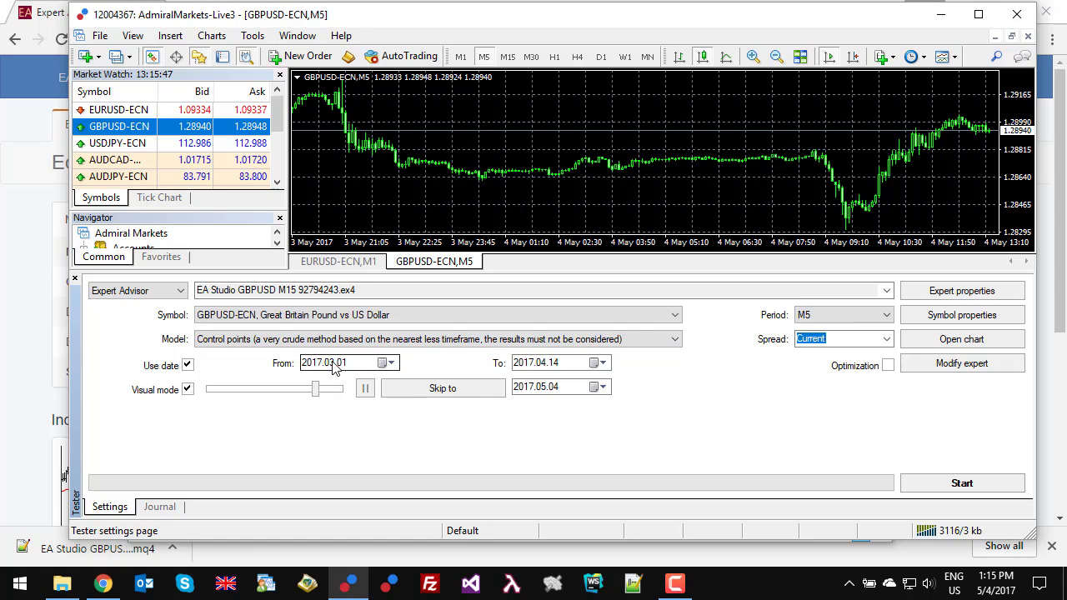
# Check the strategy's data start in EA Studio and set the Strategy Tester's start date in MetaTrader to 2016.07.14.
pyautogui.click(3, 298)
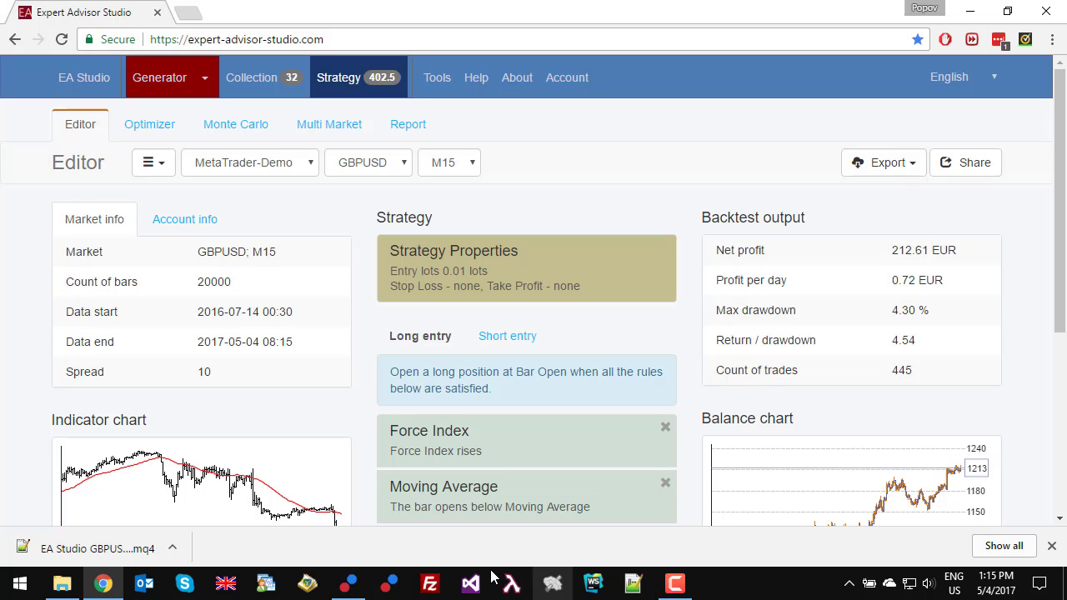
pyautogui.click(349, 583)
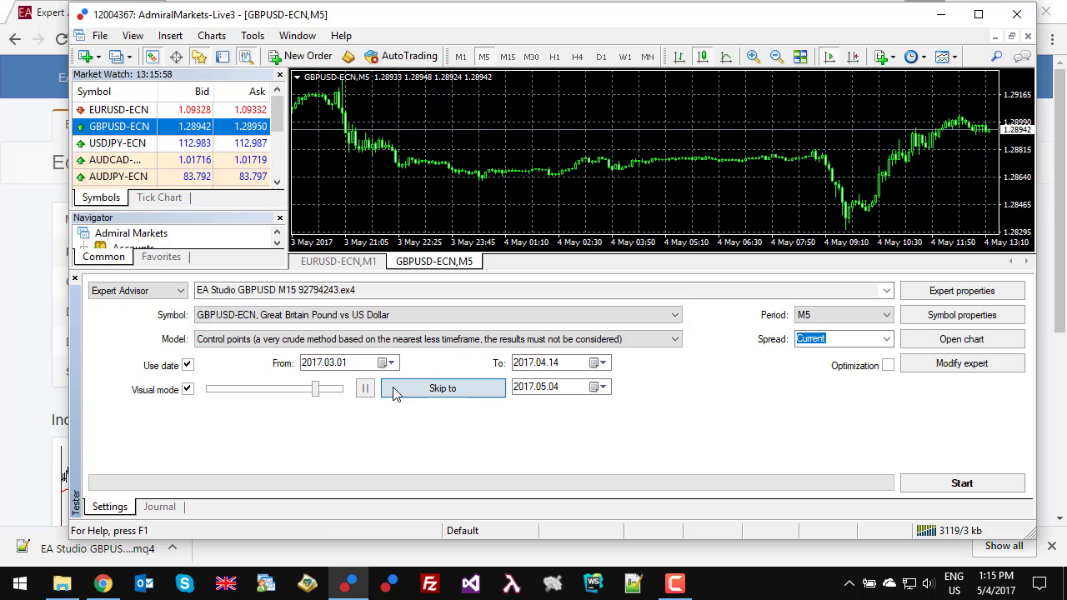
pyautogui.click(317, 368)
pyautogui.write('2016')
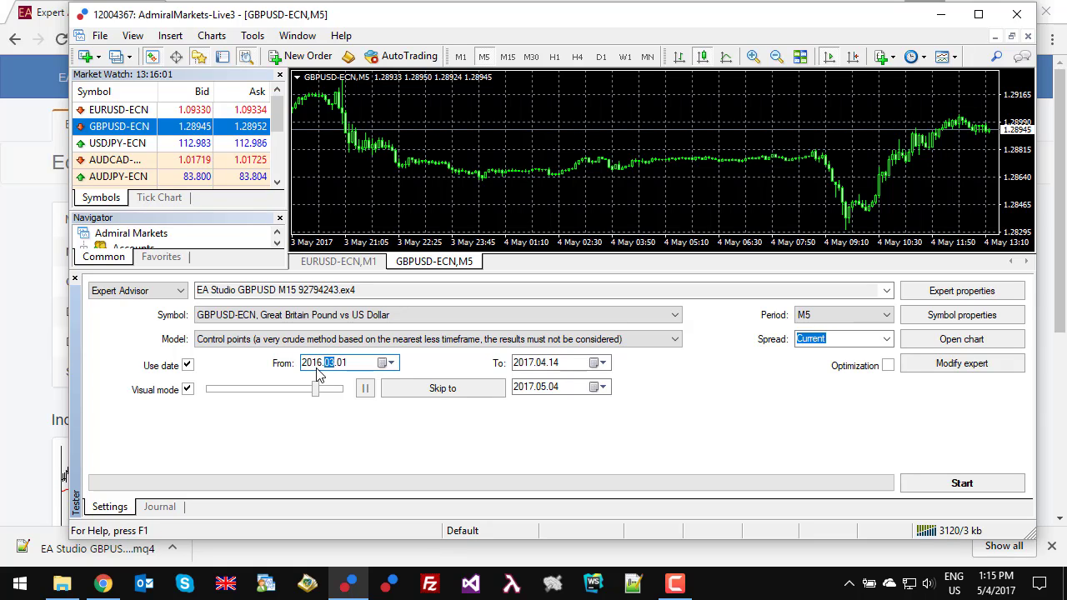
pyautogui.press('Down')
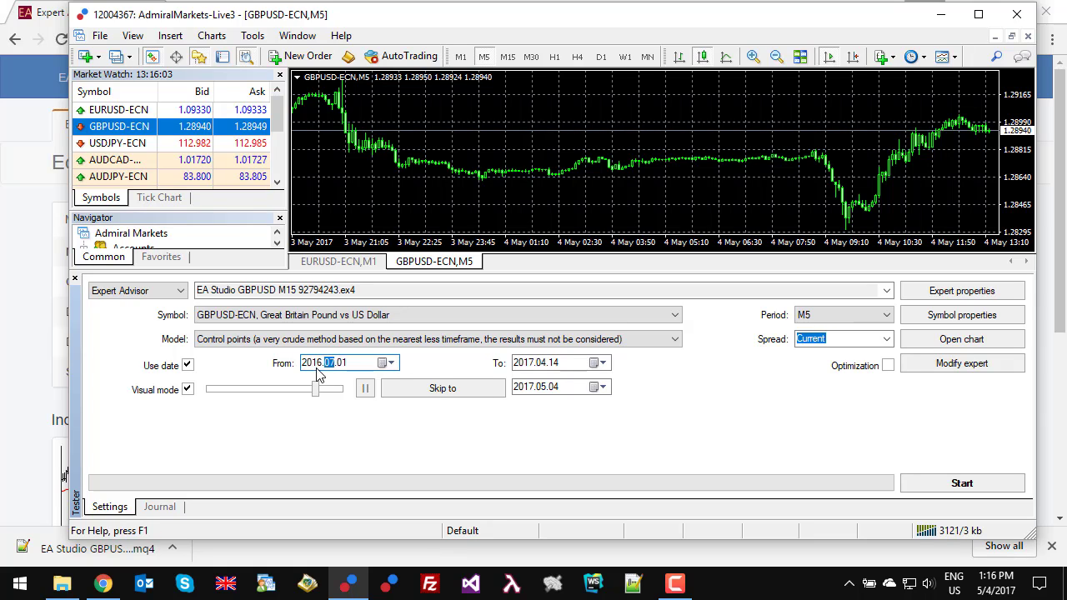
pyautogui.press('Right')
pyautogui.press('Up')
pyautogui.press('Up')
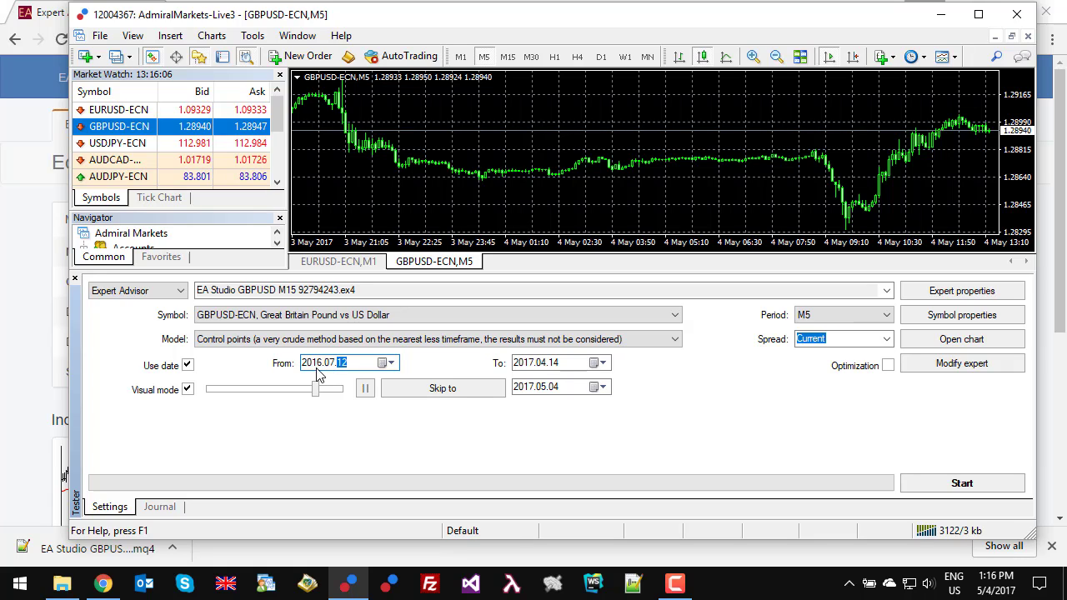
# Set the visual mode speed to maximum and start the backtest of the EA Studio GBPUSD M15 expert.
pyautogui.moveTo(315, 388); pyautogui.dragTo(341, 390)
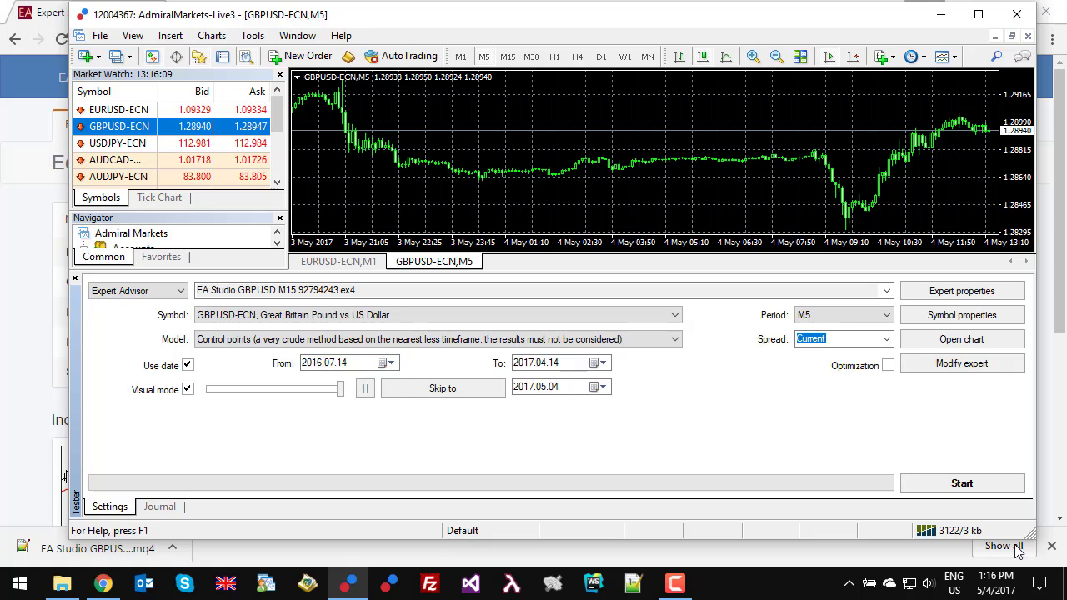
pyautogui.click(958, 487)
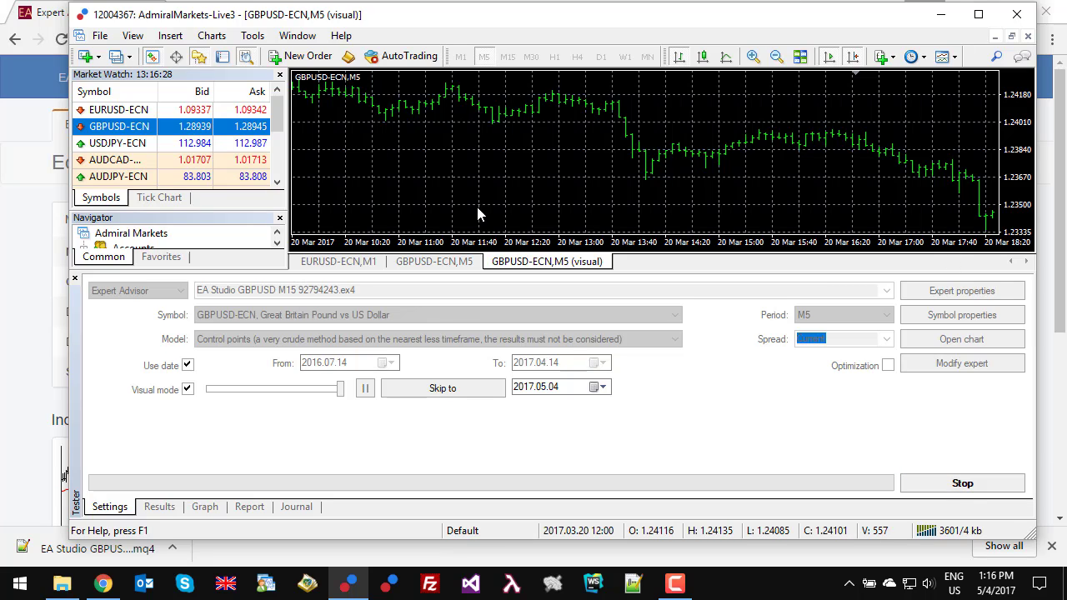
# Switch to EA Studio, run the Generator on MetaTrader-Demo GBPUSD M15 data and view the generated strategy's balance chart.
pyautogui.click(4, 241)
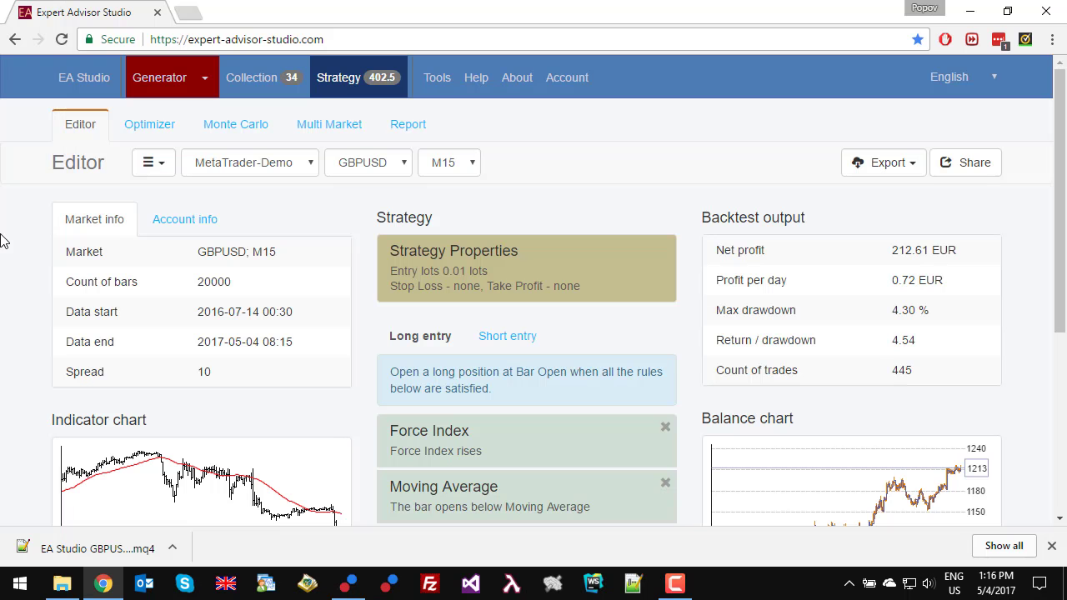
pyautogui.click(150, 88)
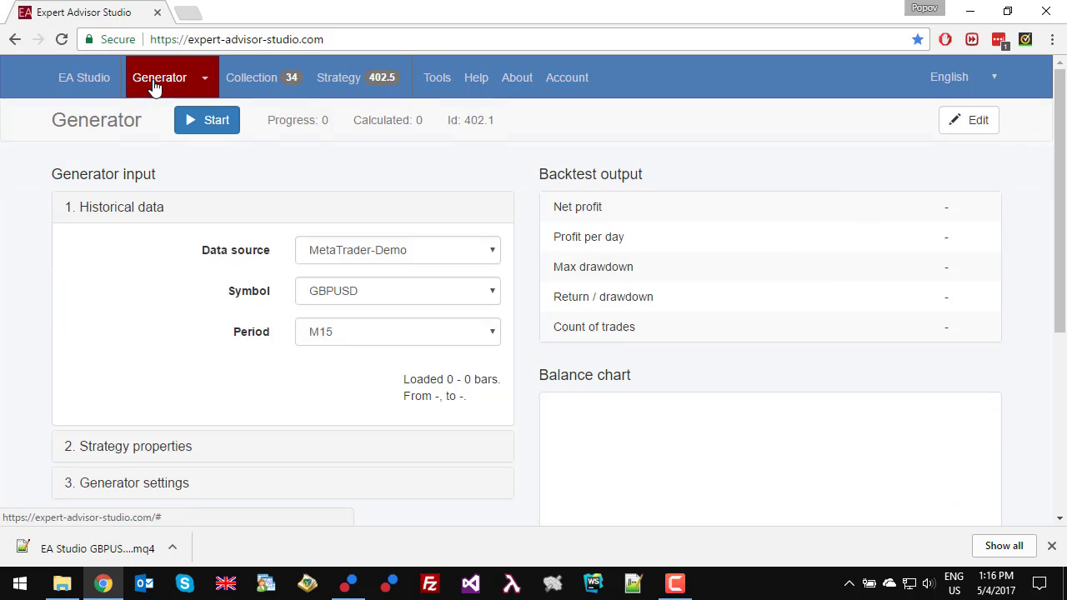
pyautogui.click(226, 126)
pyautogui.click(208, 125)
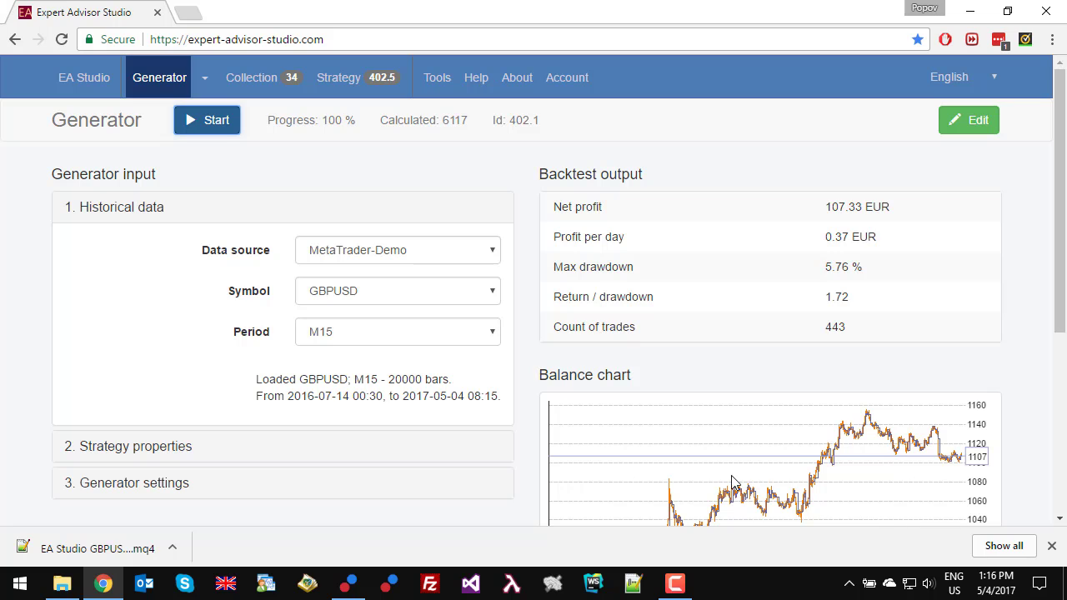
pyautogui.scroll(-1, 727, 439)
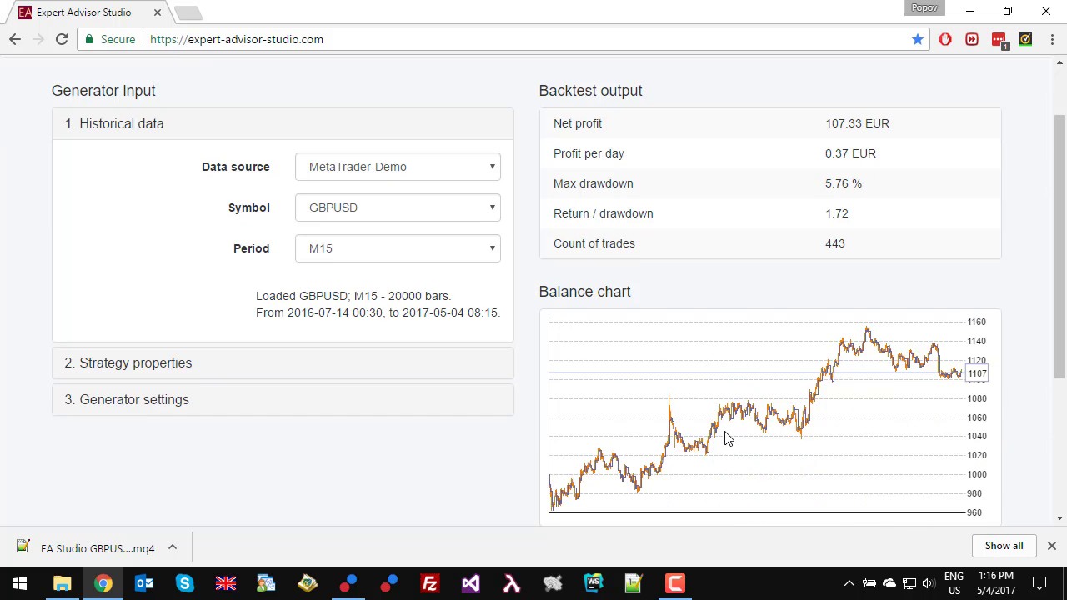
pyautogui.scroll(1, 566, 345)
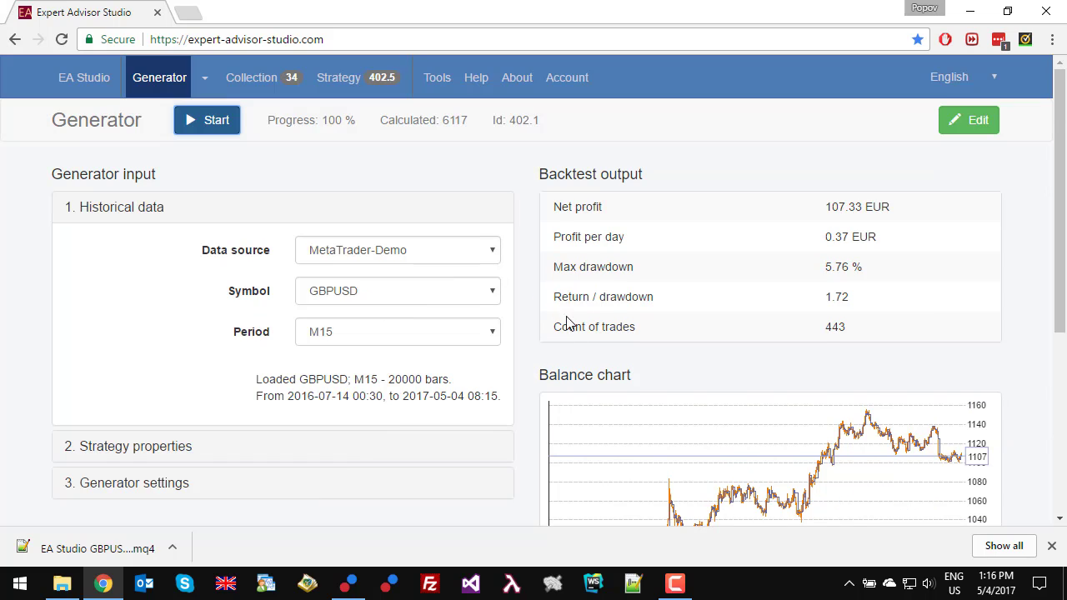
# Switch back to MetaTrader and examine the backtest's trade results, balance graph and report.
pyautogui.click(347, 590)
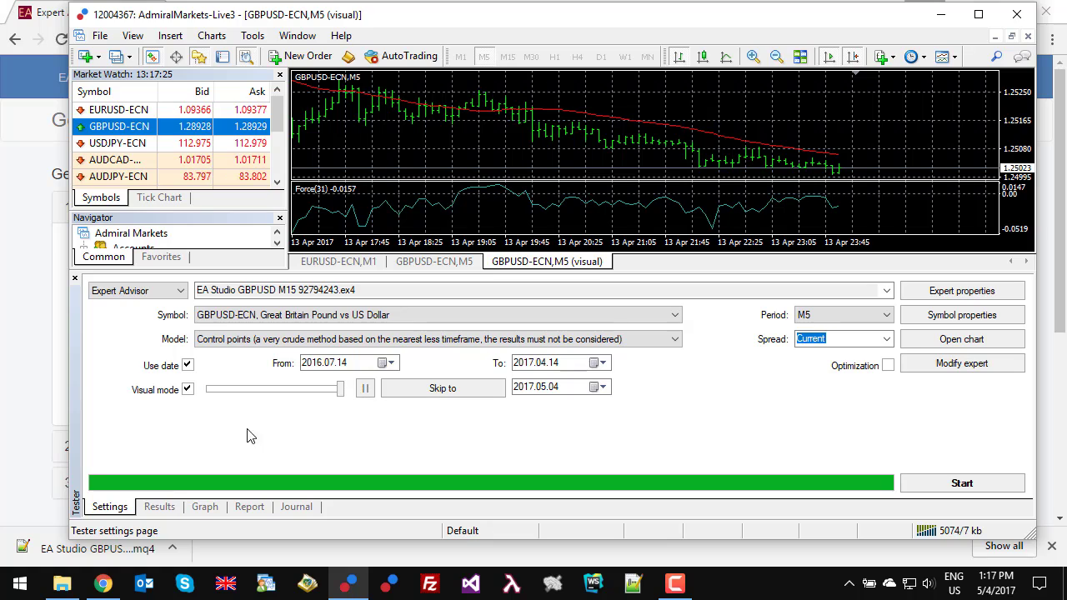
pyautogui.click(158, 510)
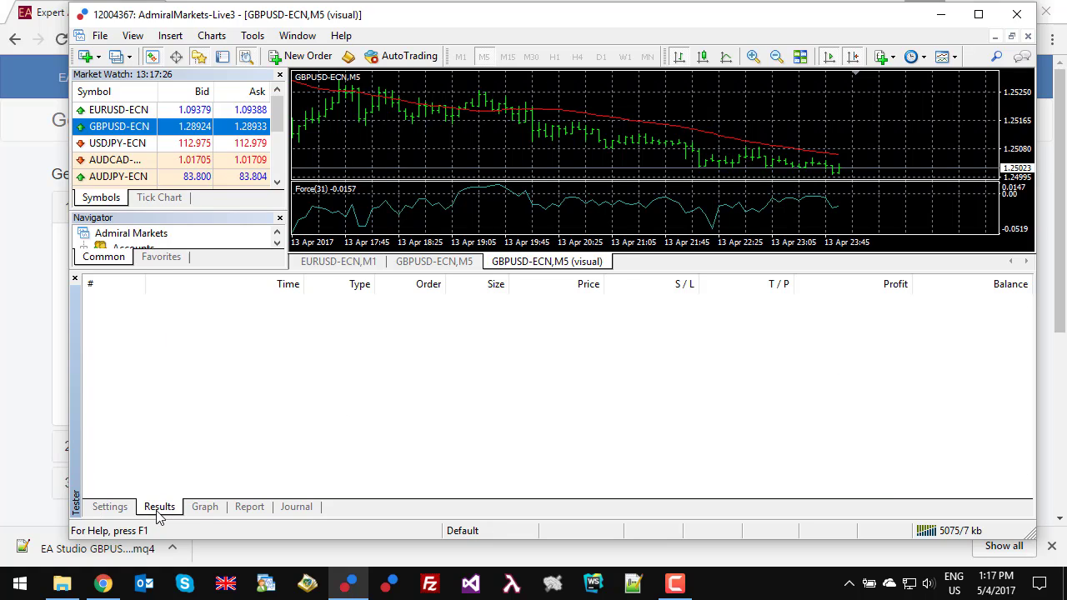
pyautogui.click(205, 510)
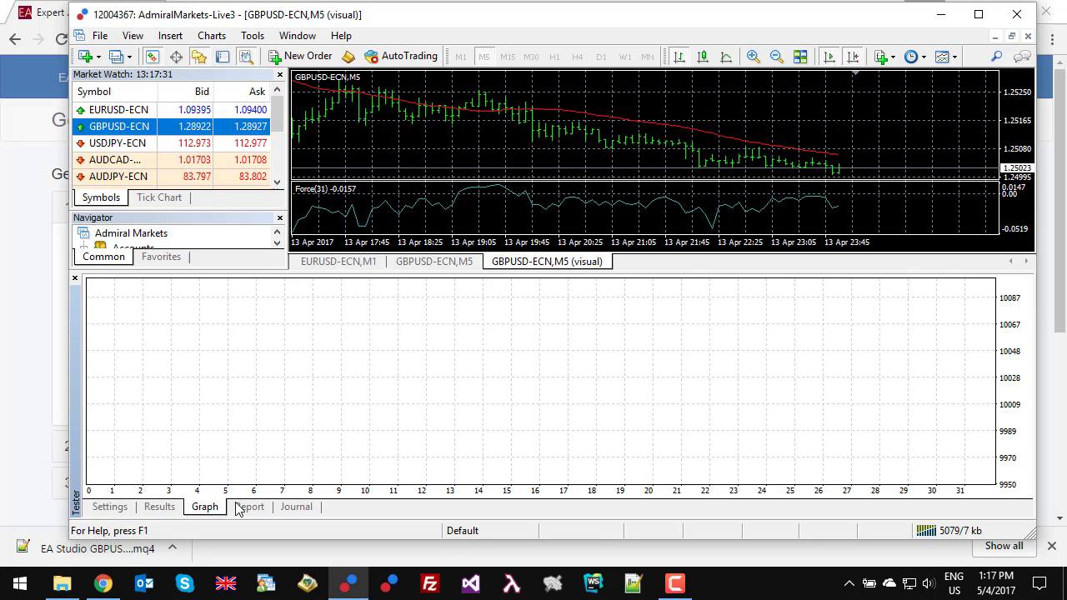
pyautogui.click(241, 508)
pyautogui.click(107, 509)
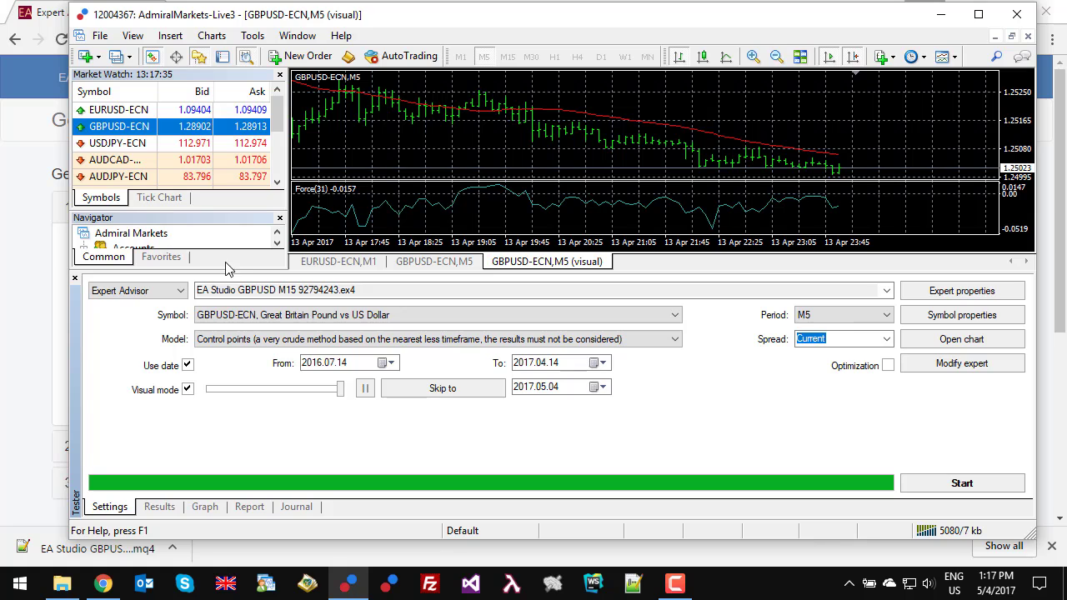
# Shrink the Strategy Tester and enlarge the Navigator, with the tester's journal on display.
pyautogui.moveTo(225, 270); pyautogui.dragTo(226, 367)
pyautogui.moveTo(214, 261); pyautogui.dragTo(224, 183)
pyautogui.click(296, 507)
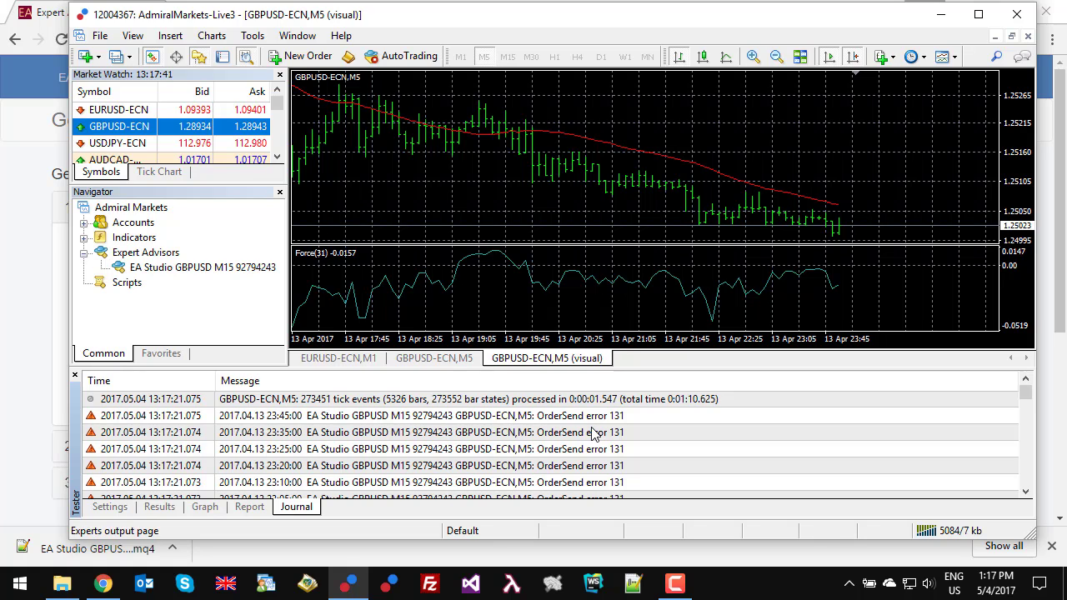
# Switch to EA Studio and check the entry lots in the generator's strategy properties and in the current strategy.
pyautogui.click(4, 254)
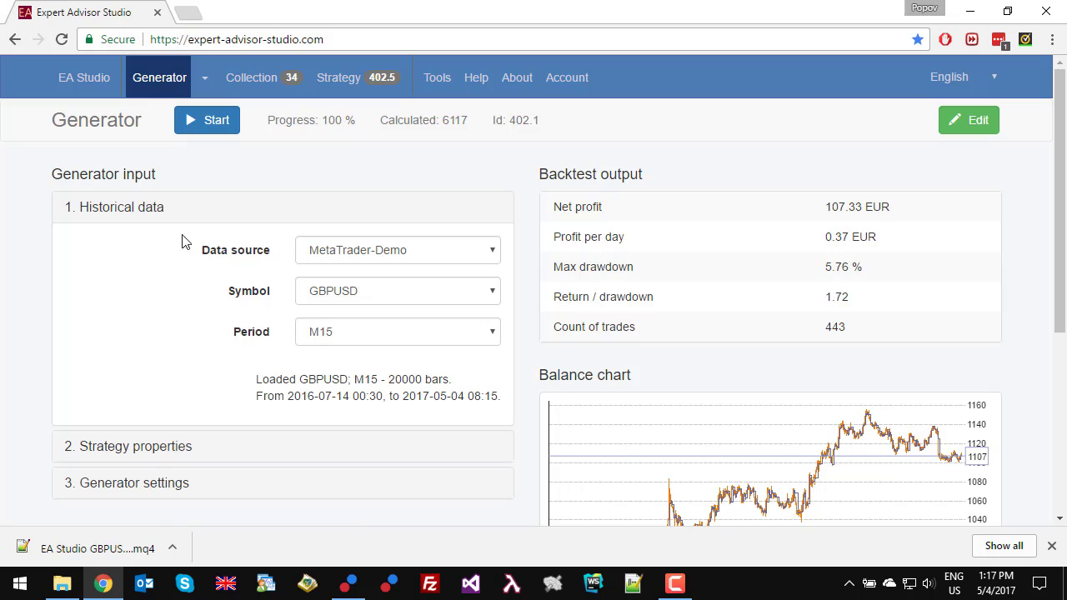
pyautogui.click(127, 446)
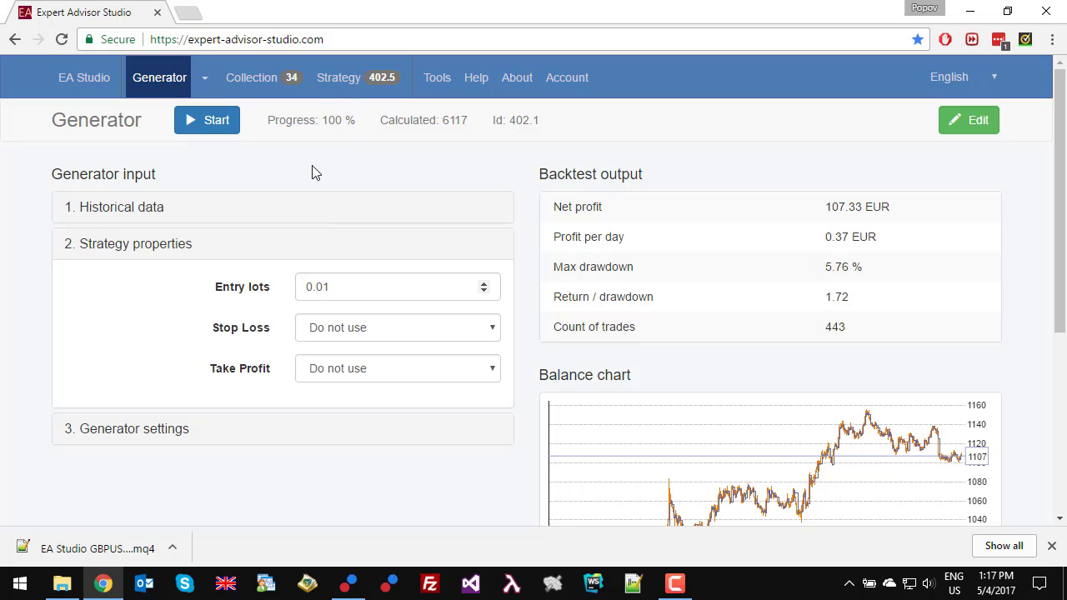
pyautogui.click(342, 87)
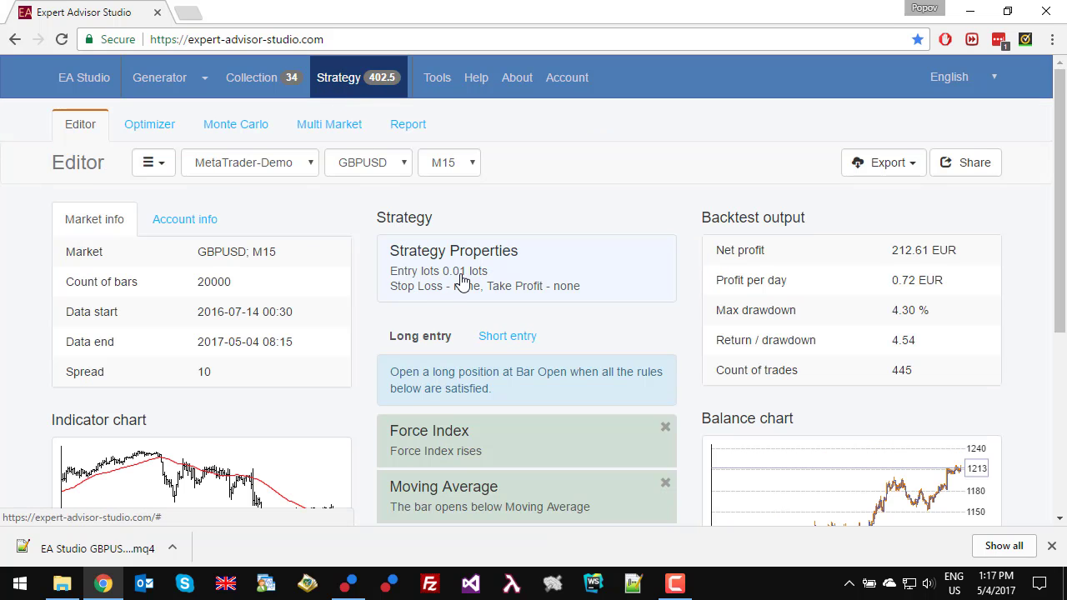
# Open the EA Studio GBPUSD M15 expert's source from MetaTrader in MetaEditor and set Entry_Amount to 0.1.
pyautogui.click(349, 583)
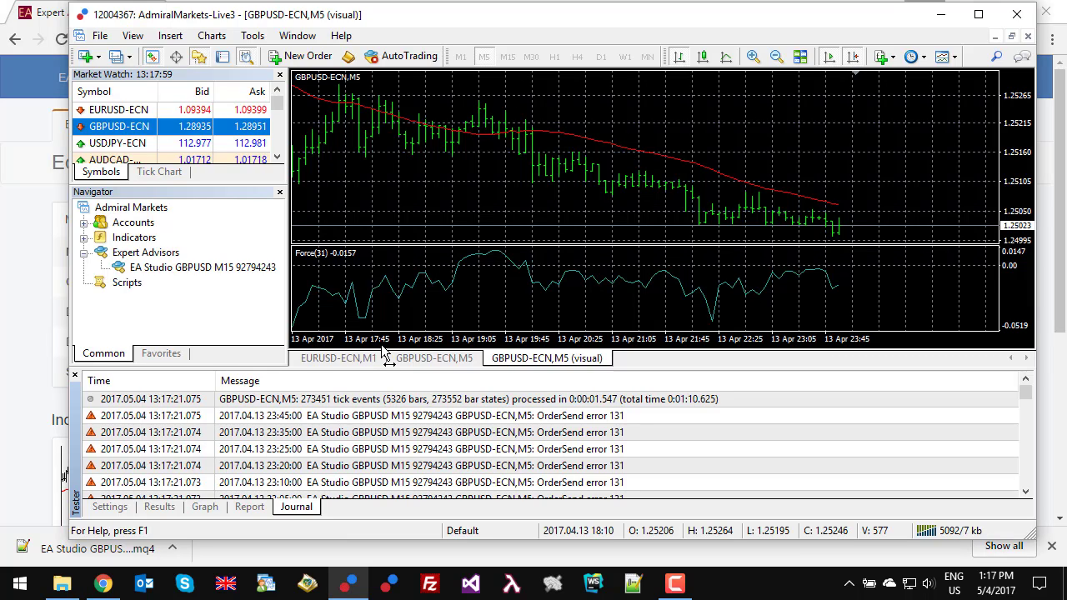
pyautogui.rightClick(190, 267)
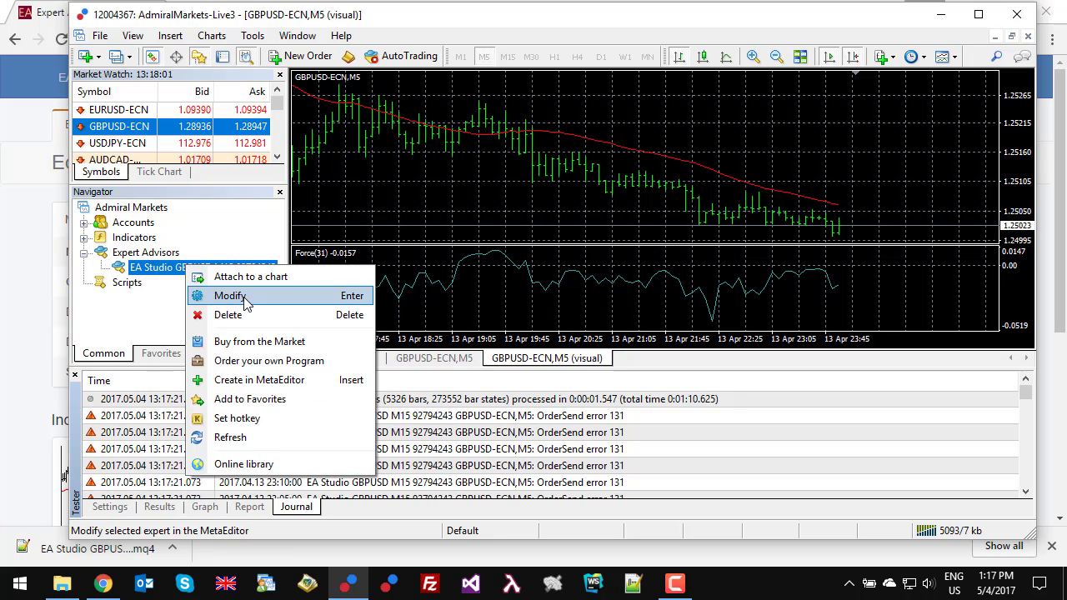
pyautogui.click(247, 304)
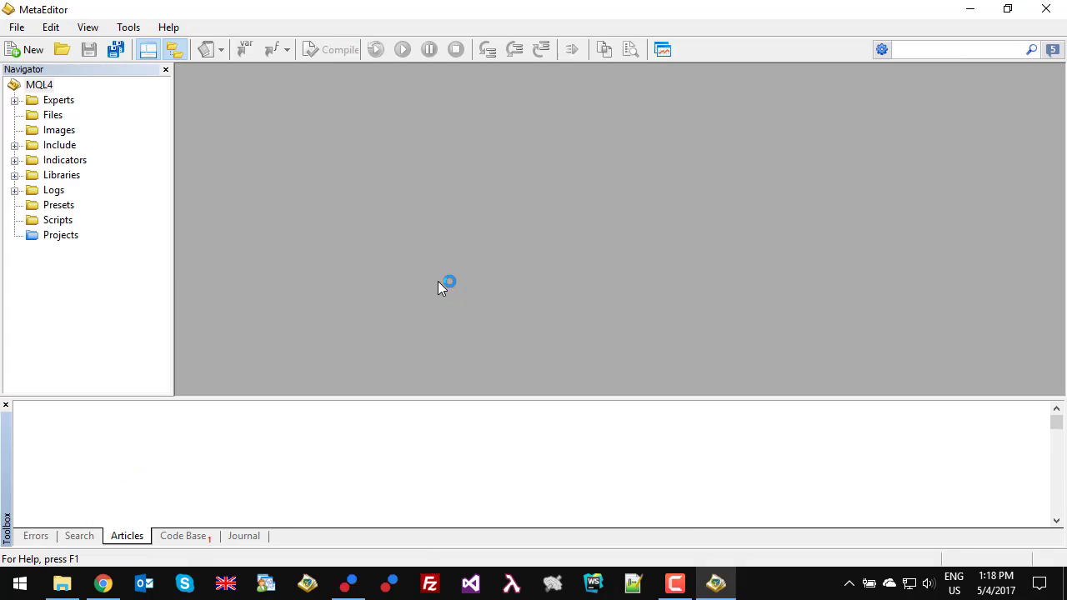
pyautogui.scroll(-1, 417, 206)
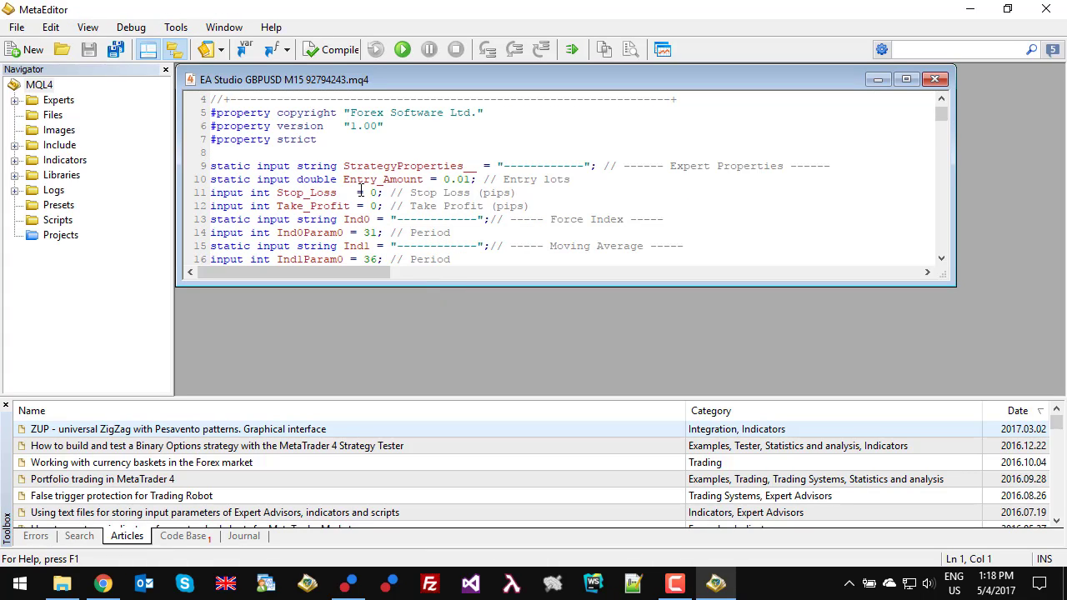
pyautogui.moveTo(457, 180); pyautogui.dragTo(474, 180)
pyautogui.write('1')
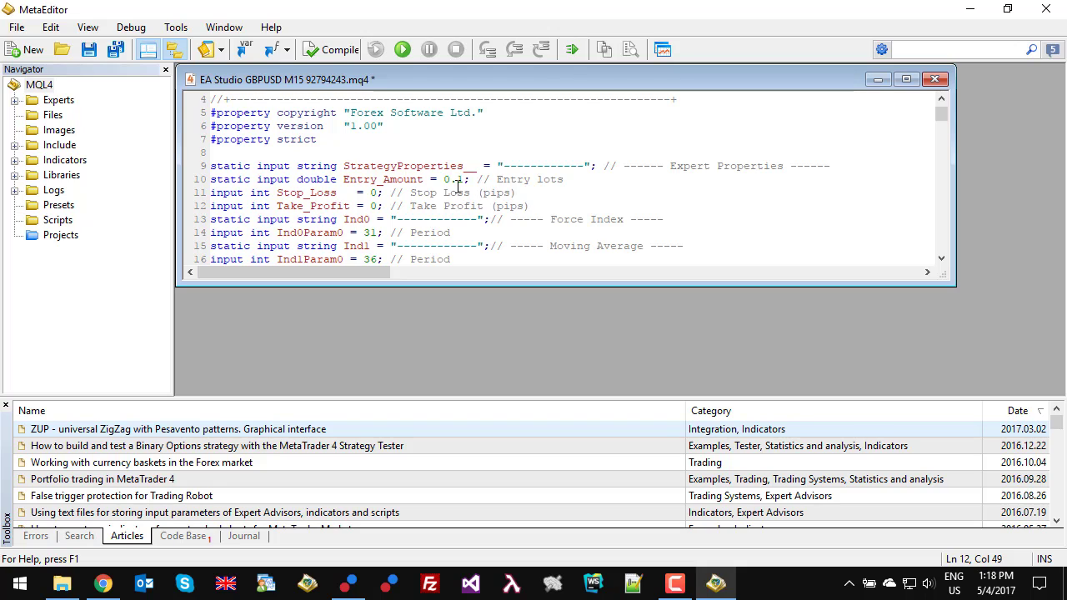
# Compile the modified expert, then close its source file and MetaEditor.
pyautogui.click(335, 50)
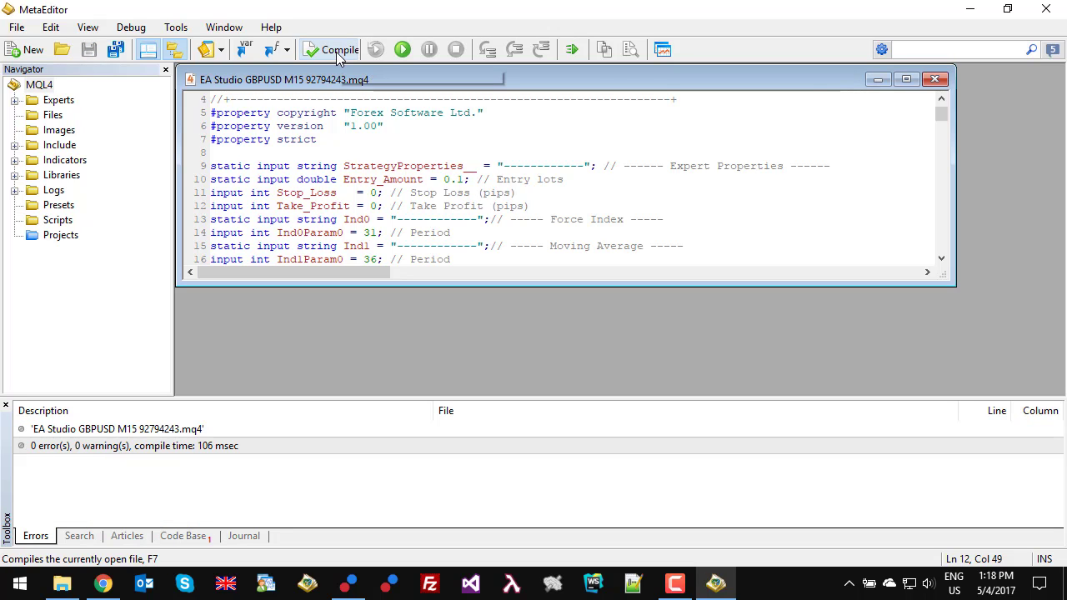
pyautogui.click(934, 78)
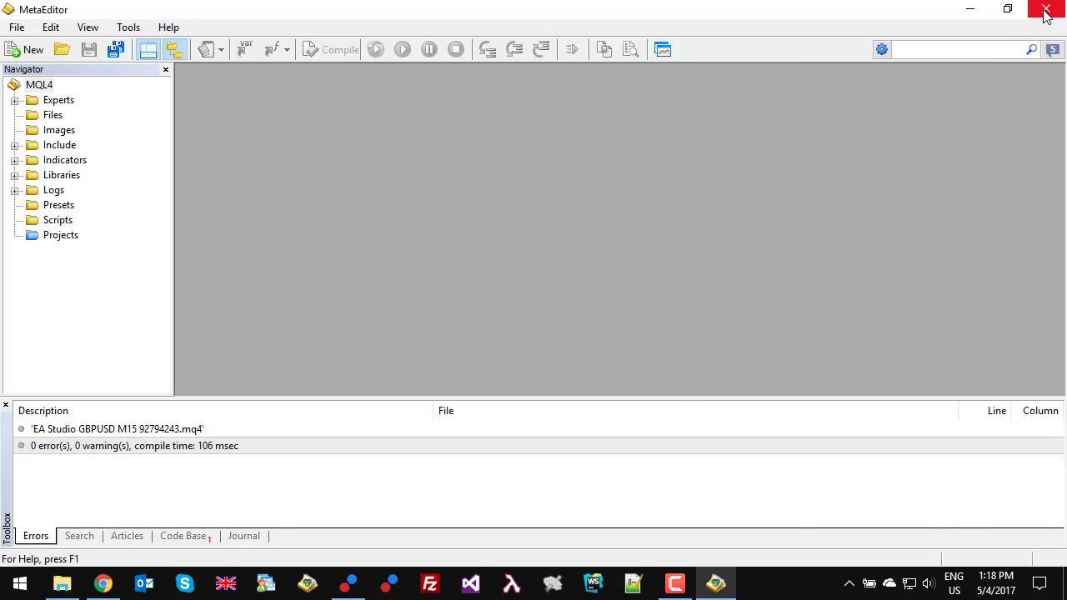
pyautogui.click(1046, 9)
# Rerun the GBPUSD-ECN M5 backtest with the recompiled expert and review its trade list through to the last trade.
pyautogui.click(101, 506)
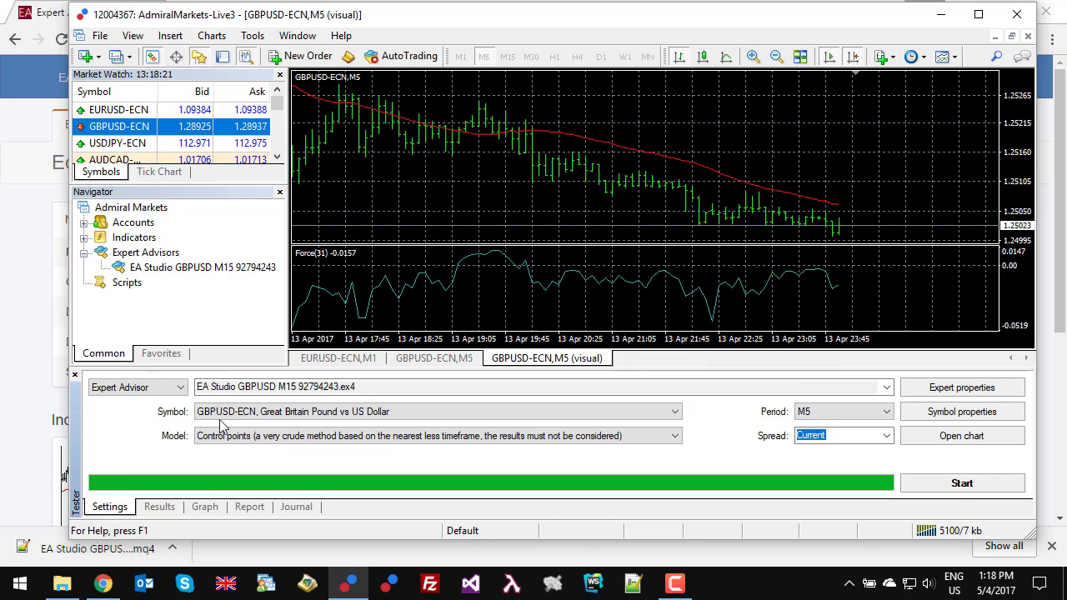
pyautogui.click(958, 483)
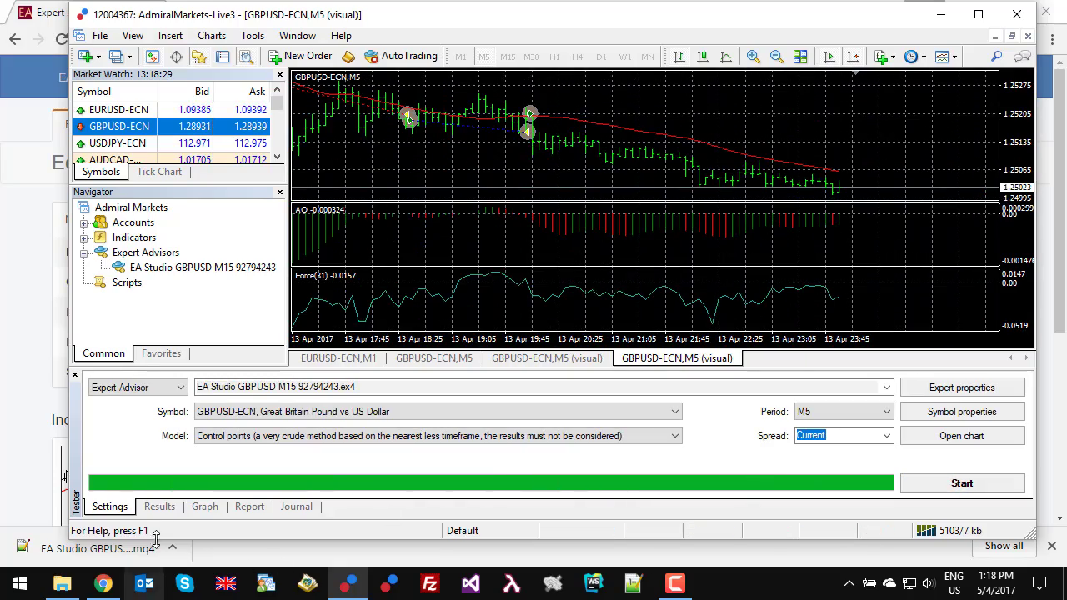
pyautogui.click(158, 507)
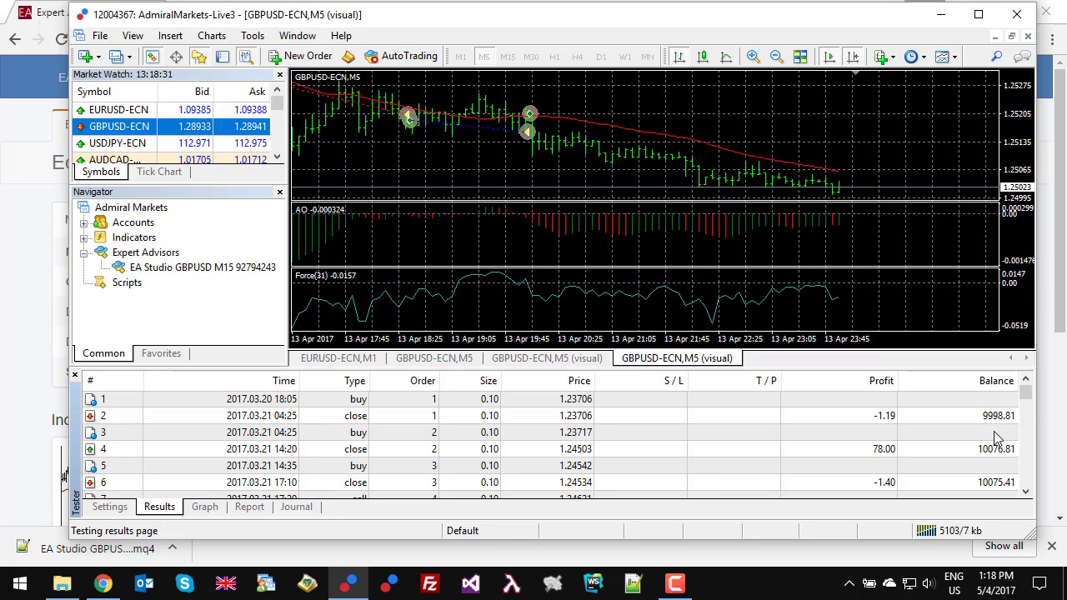
pyautogui.moveTo(1028, 390); pyautogui.dragTo(1030, 487)
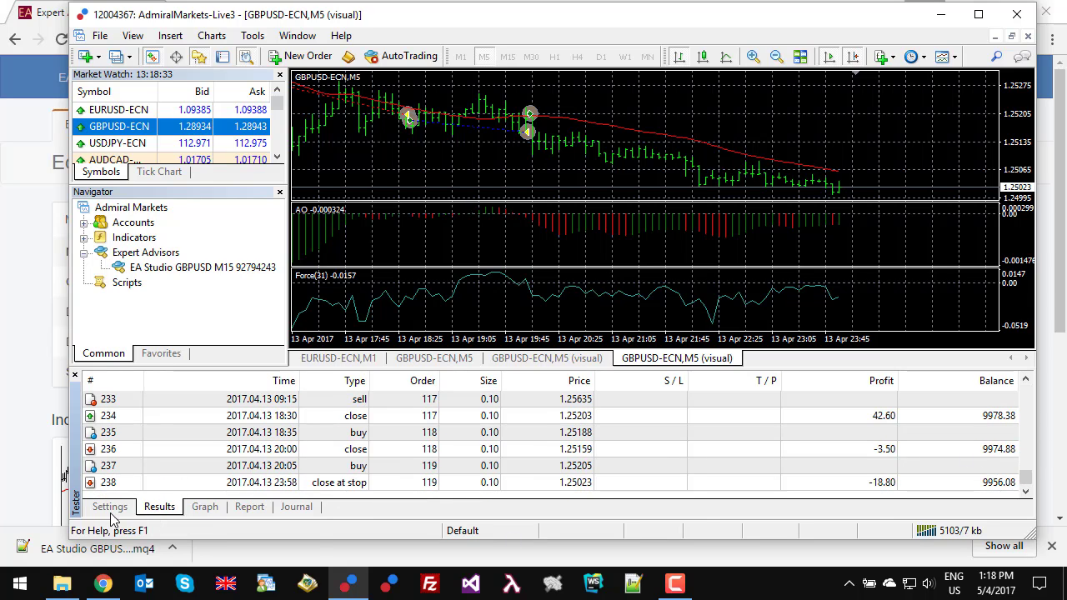
# Show the new backtest's balance graph enlarged and compare it with the strategy's backtest output in EA Studio.
pyautogui.click(204, 507)
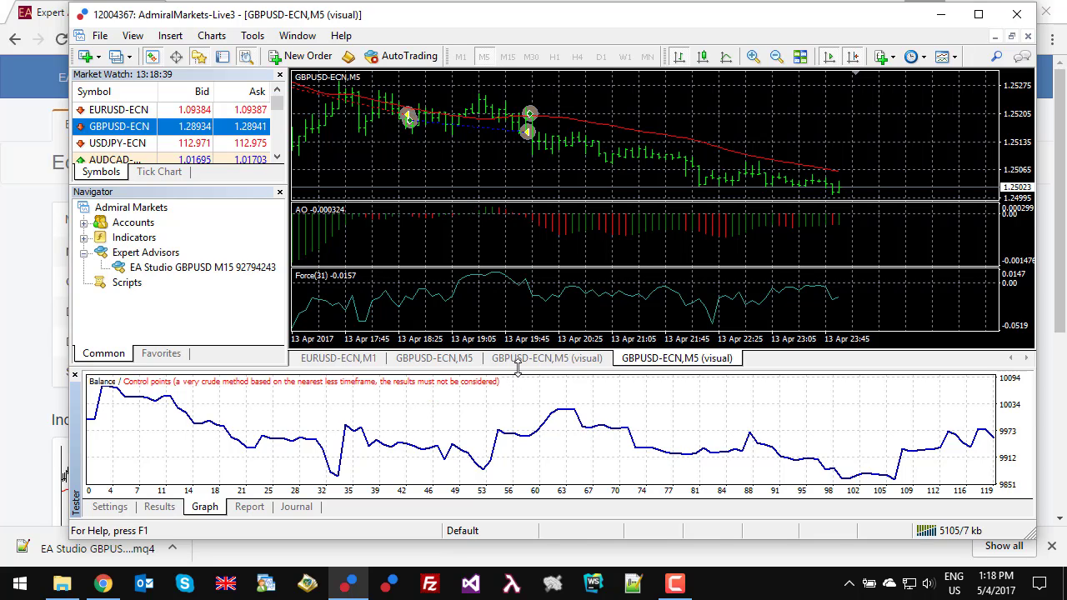
pyautogui.moveTo(518, 369); pyautogui.dragTo(517, 312)
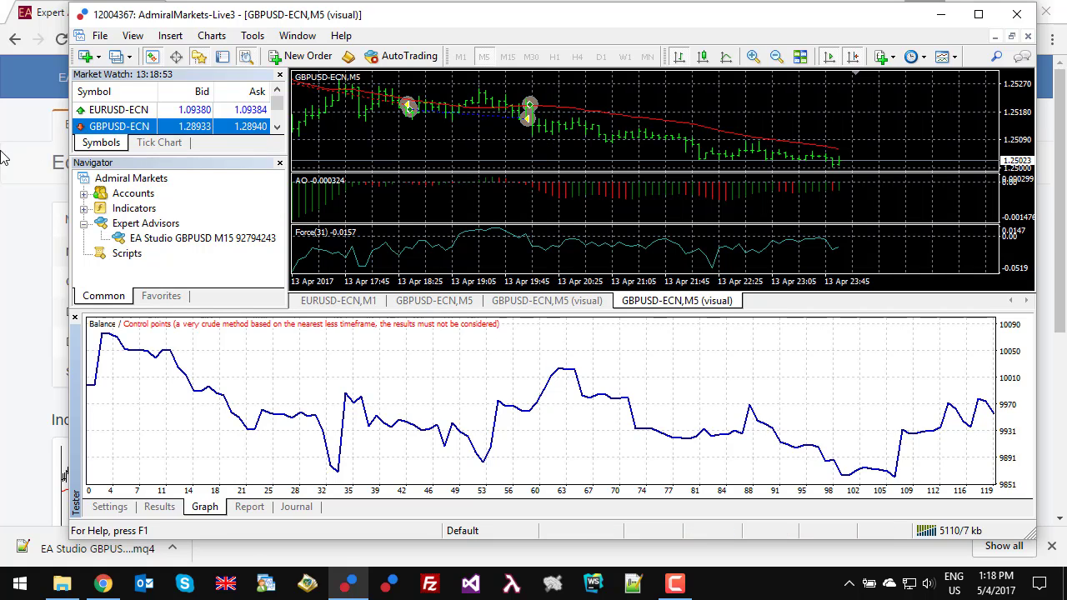
pyautogui.click(12, 210)
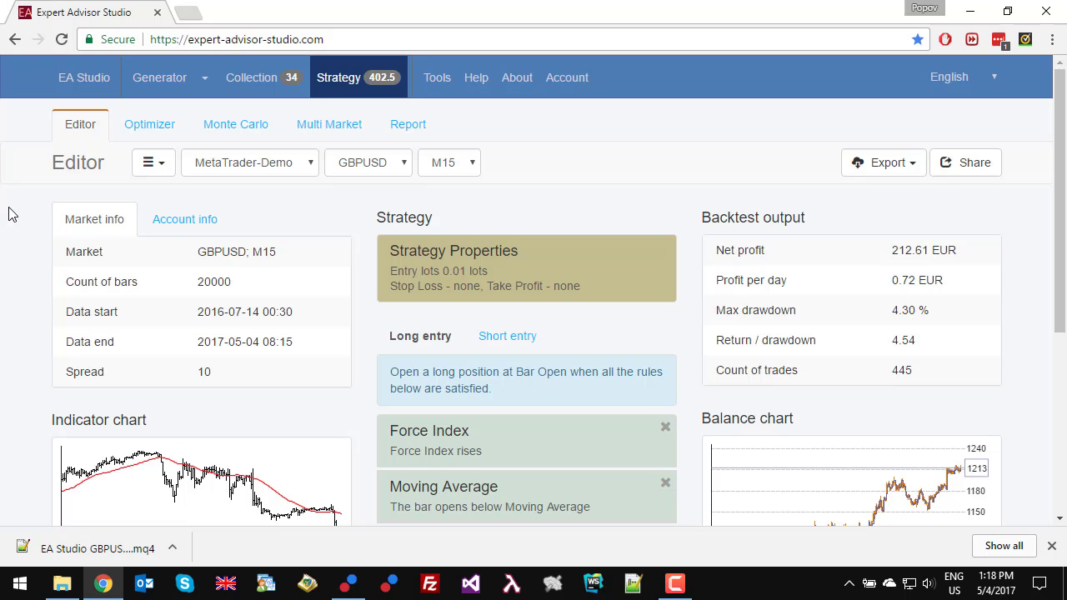
pyautogui.click(348, 584)
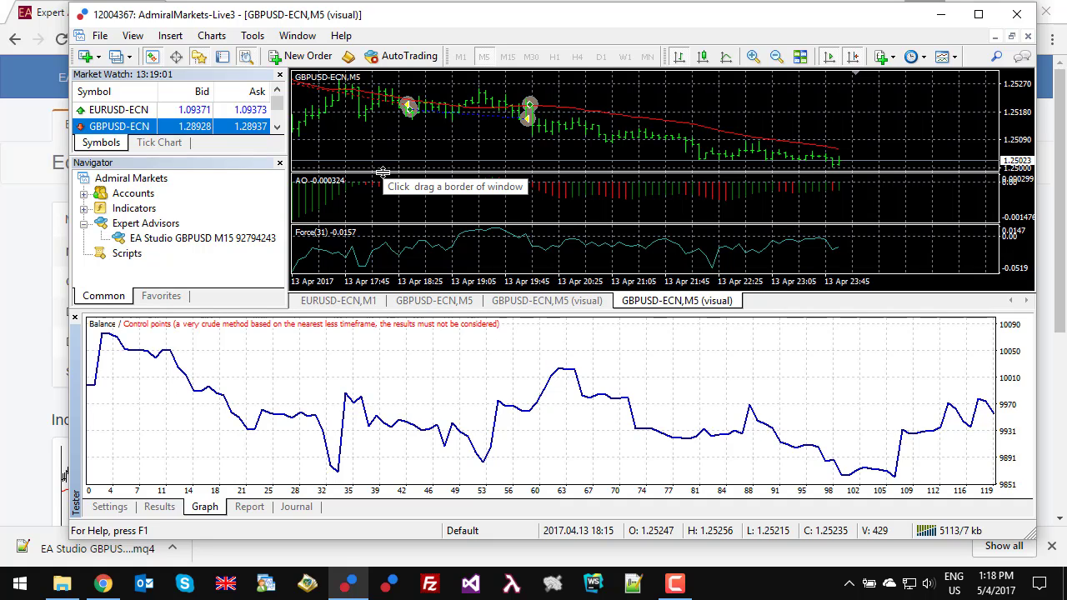
# Close the two visual backtest charts and the GBPUSD-ECN M5 chart, and hide the Strategy Tester.
pyautogui.doubleClick(650, 302)
pyautogui.doubleClick(542, 302)
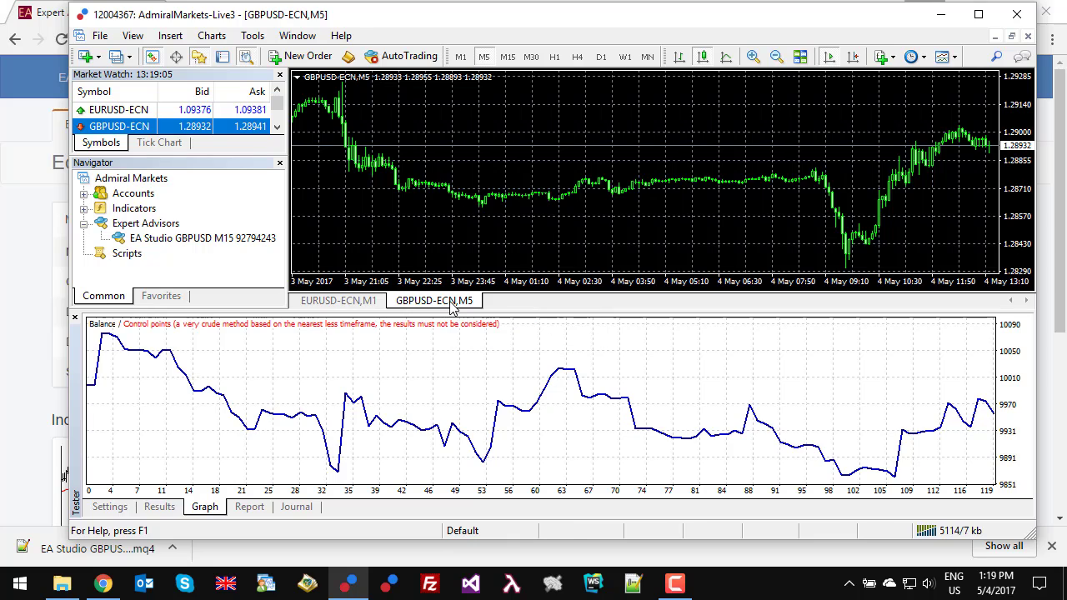
pyautogui.doubleClick(450, 302)
pyautogui.click(109, 506)
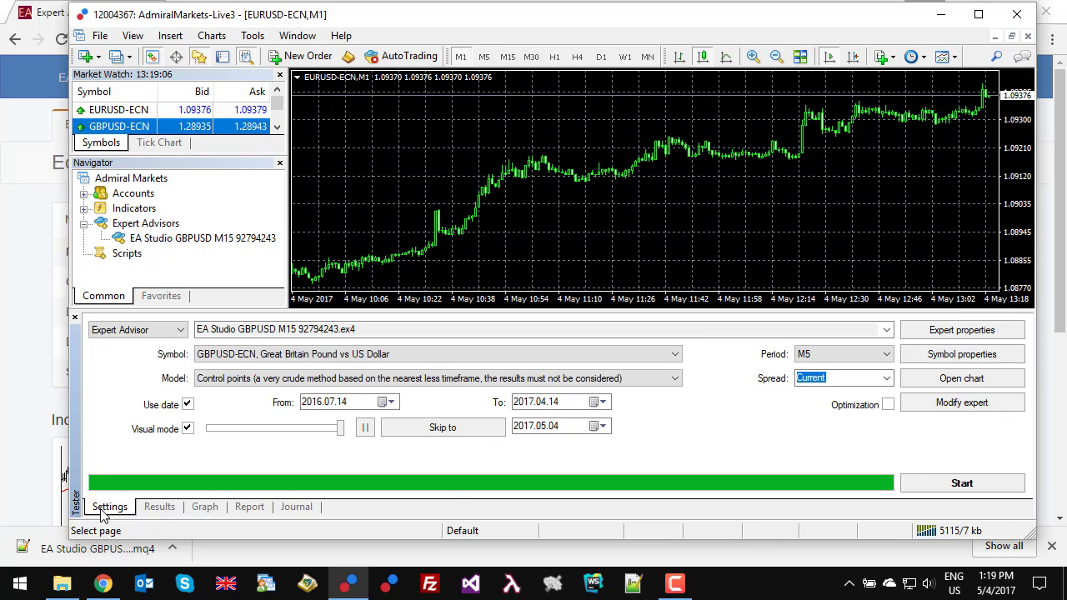
pyautogui.click(75, 316)
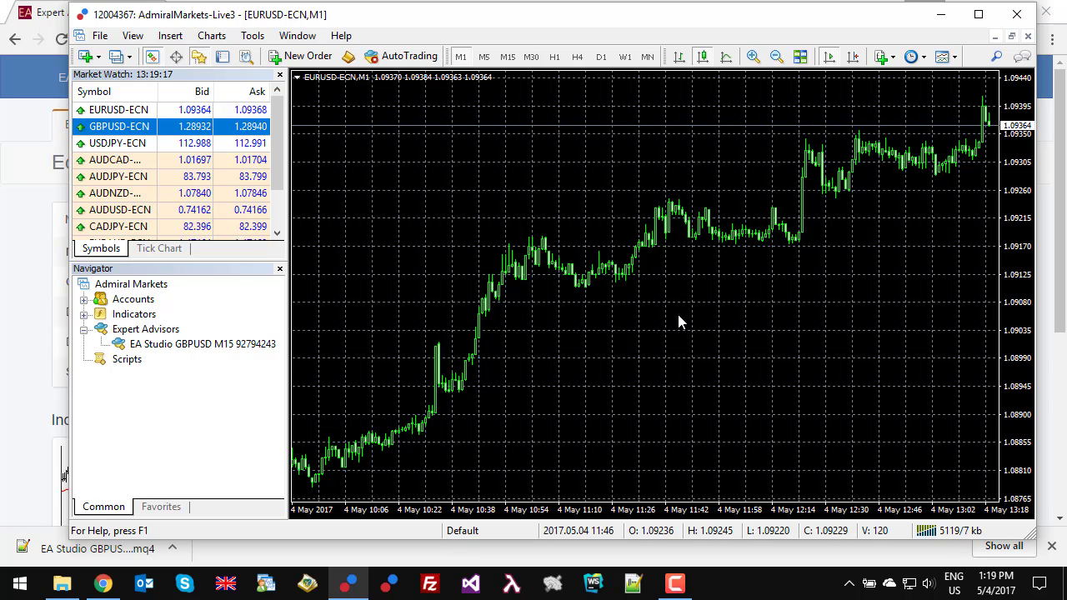
# Allow automated trading for Expert Advisors in the MetaTrader options.
pyautogui.click(253, 36)
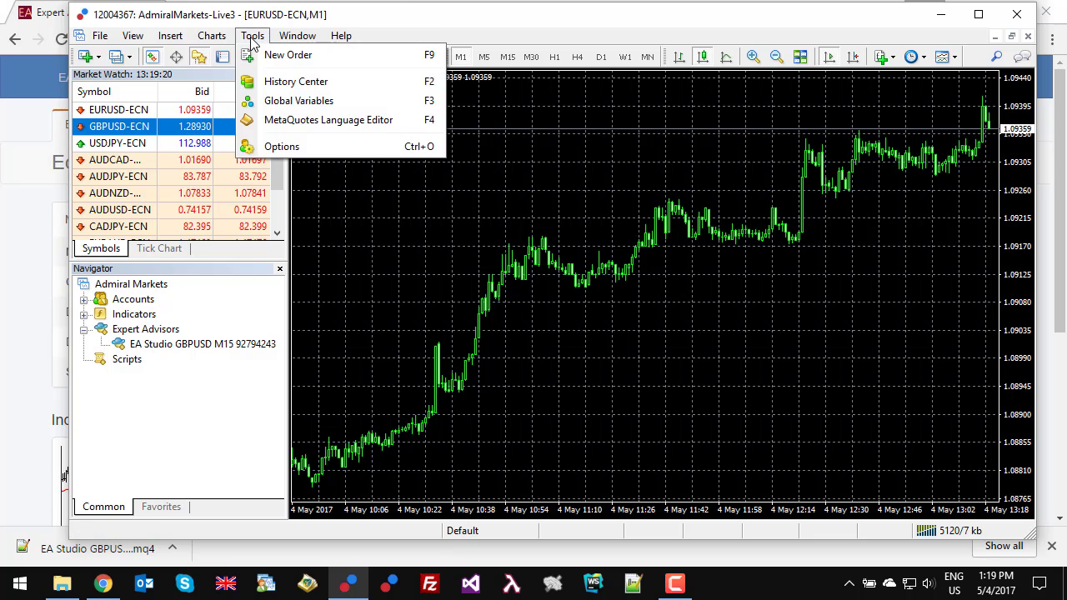
pyautogui.click(273, 145)
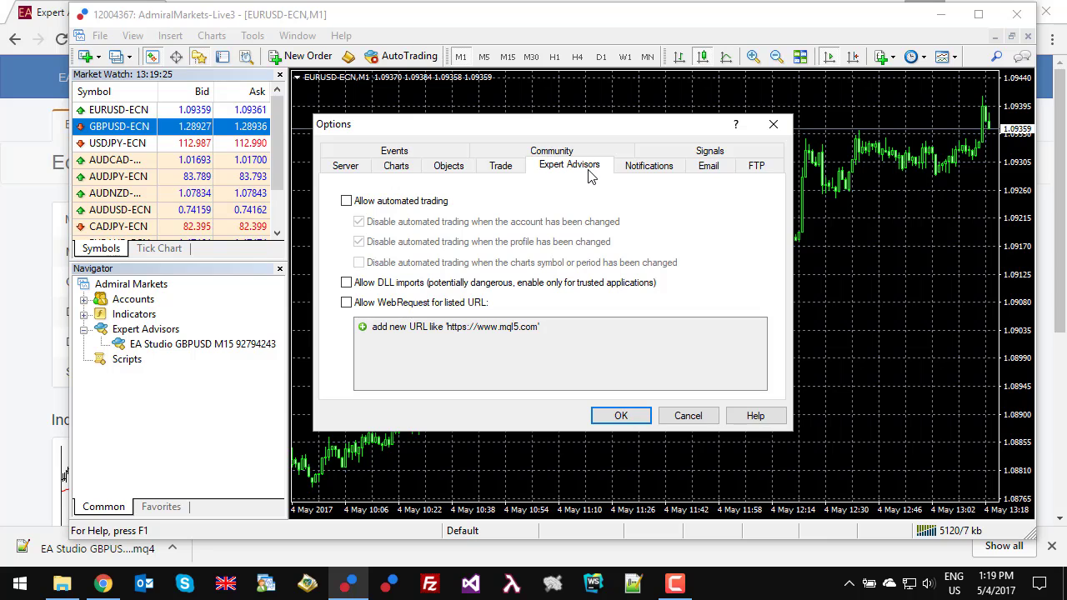
pyautogui.click(346, 203)
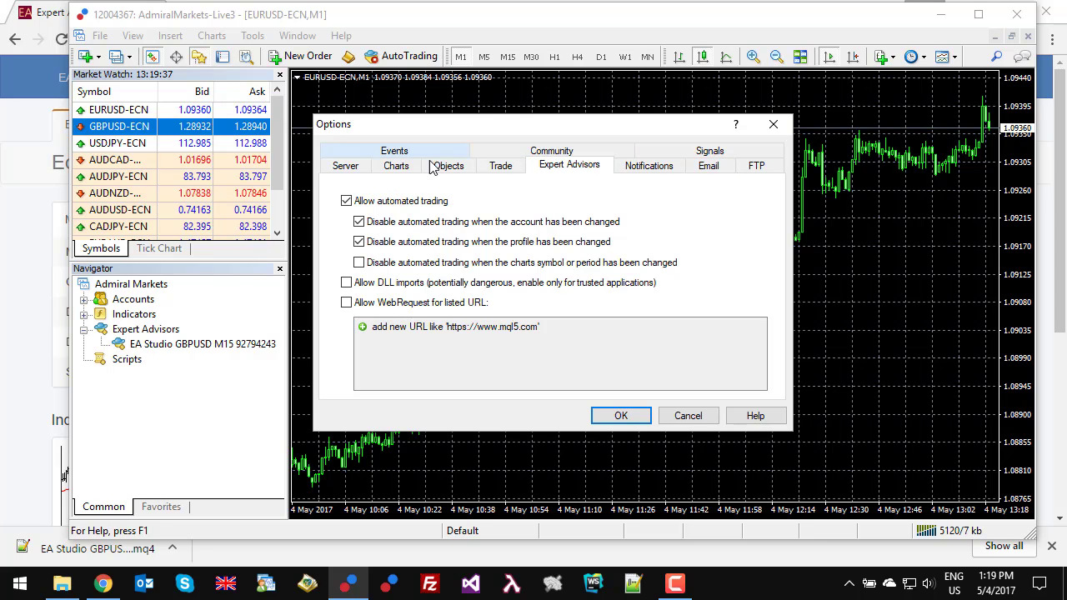
# Set both max bars in history and max bars in chart to 250000000 and apply the options.
pyautogui.click(397, 171)
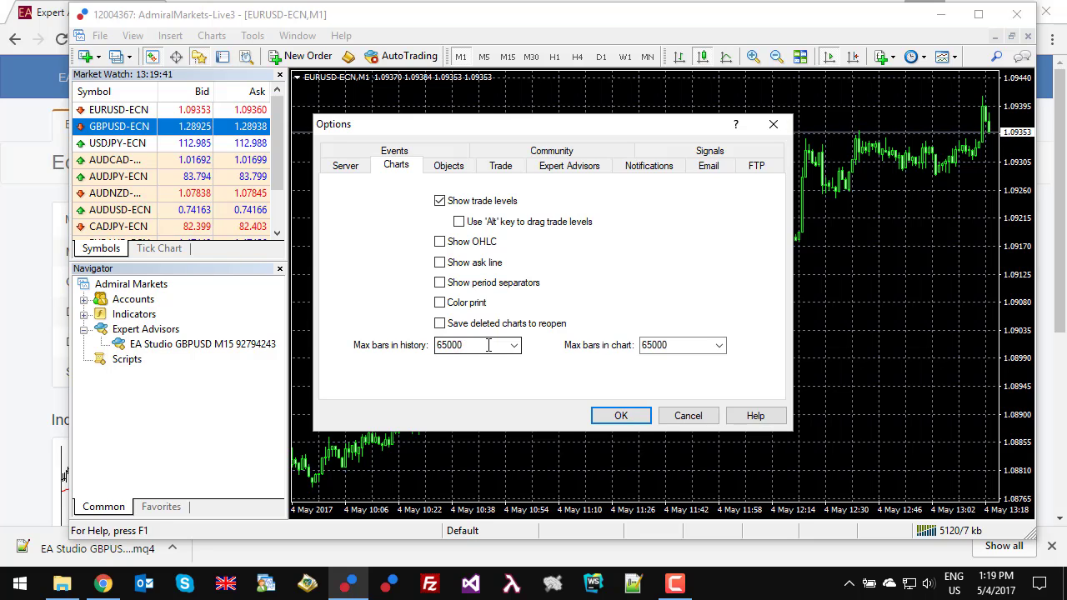
pyautogui.click(514, 346)
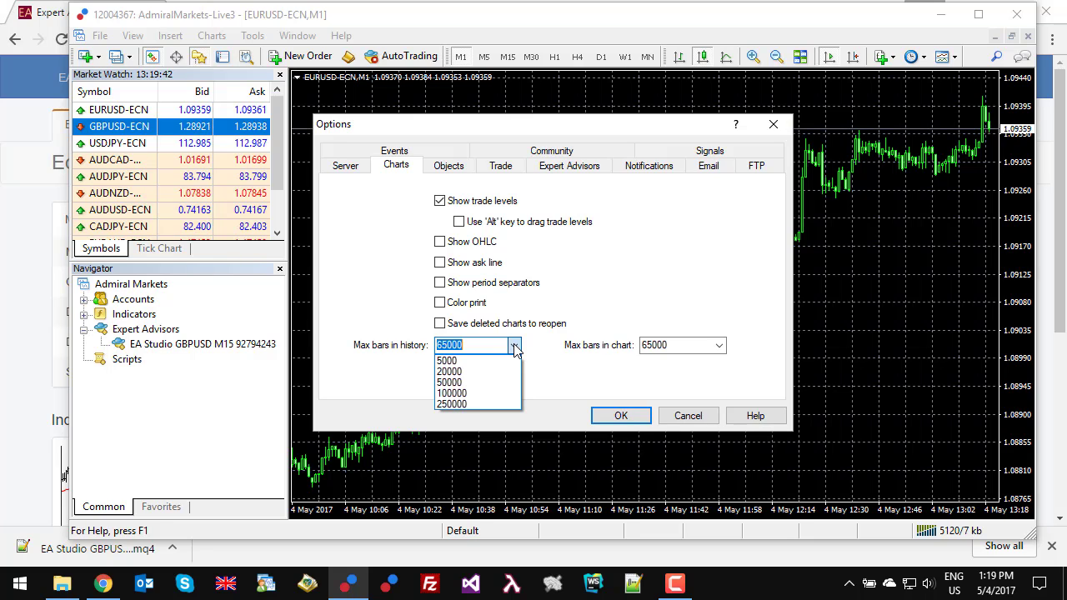
pyautogui.click(465, 403)
pyautogui.click(718, 345)
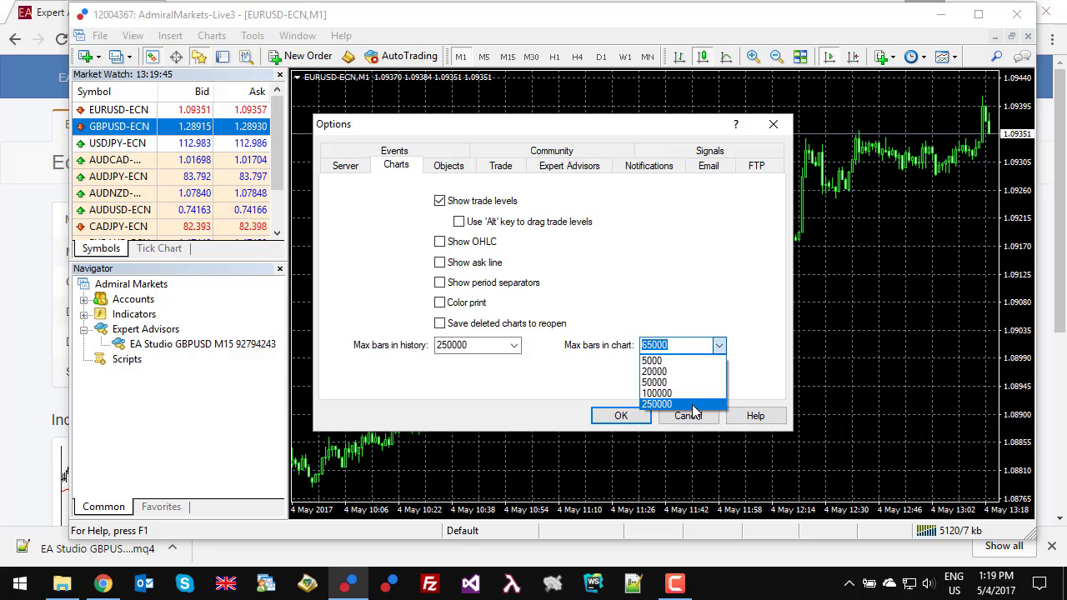
pyautogui.click(667, 404)
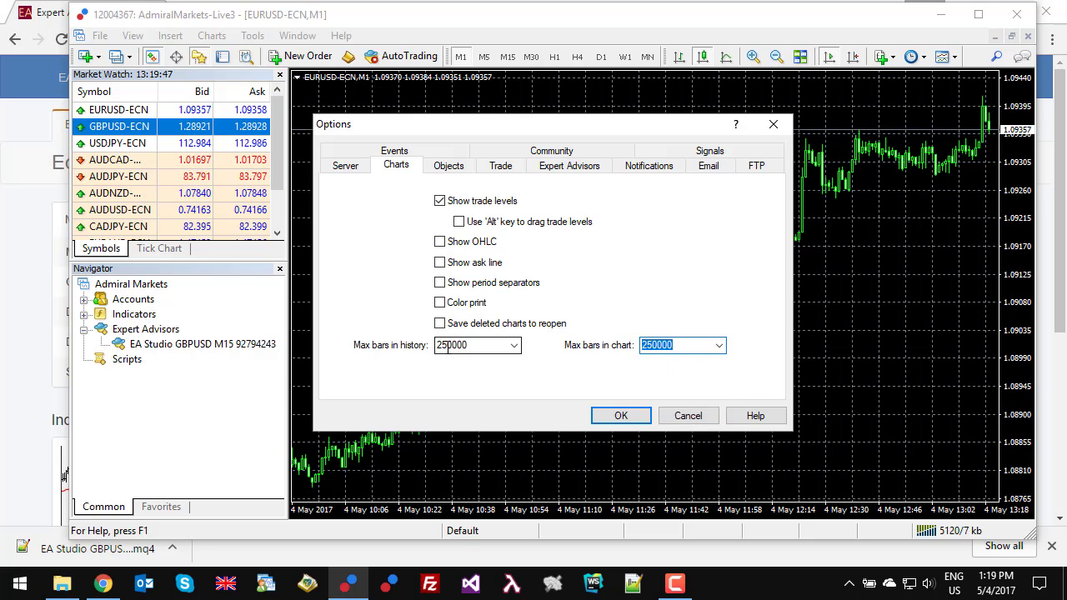
pyautogui.doubleClick(470, 345)
pyautogui.click(482, 350)
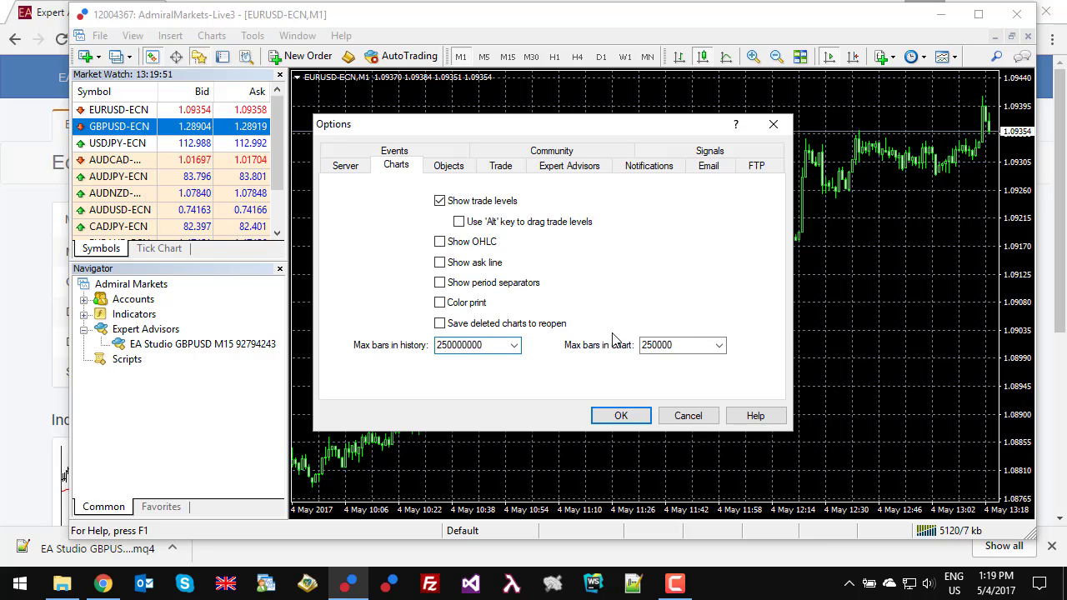
pyautogui.doubleClick(671, 343)
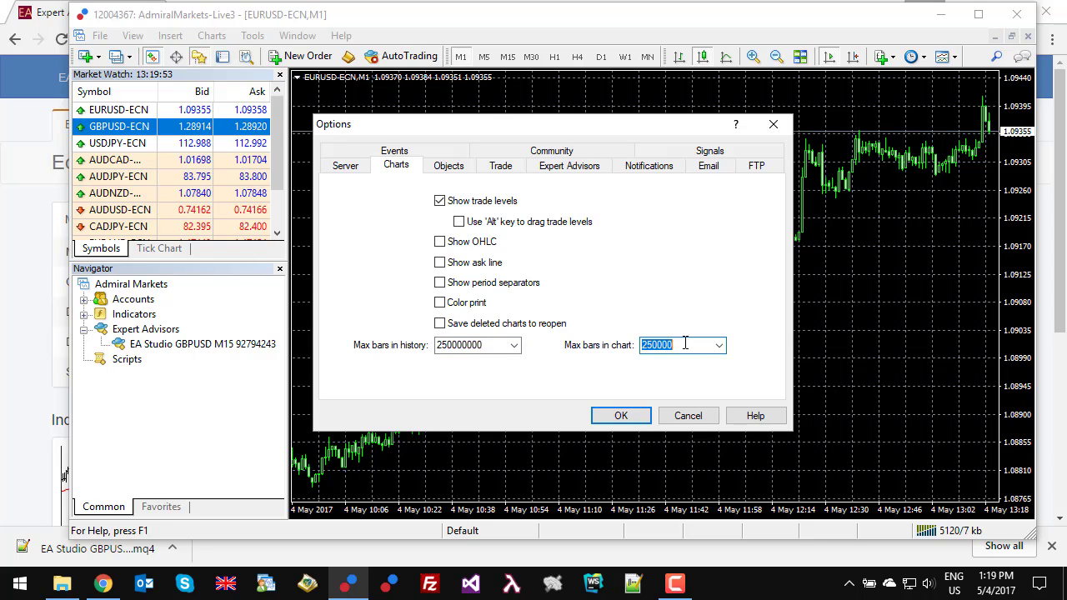
pyautogui.click(685, 344)
pyautogui.write('000')
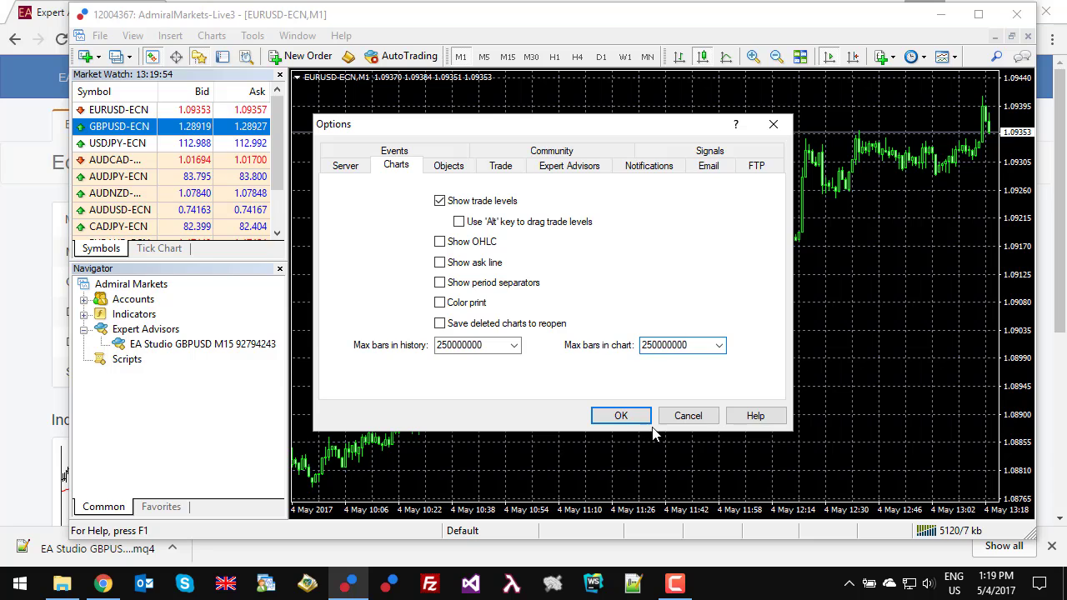
pyautogui.click(622, 415)
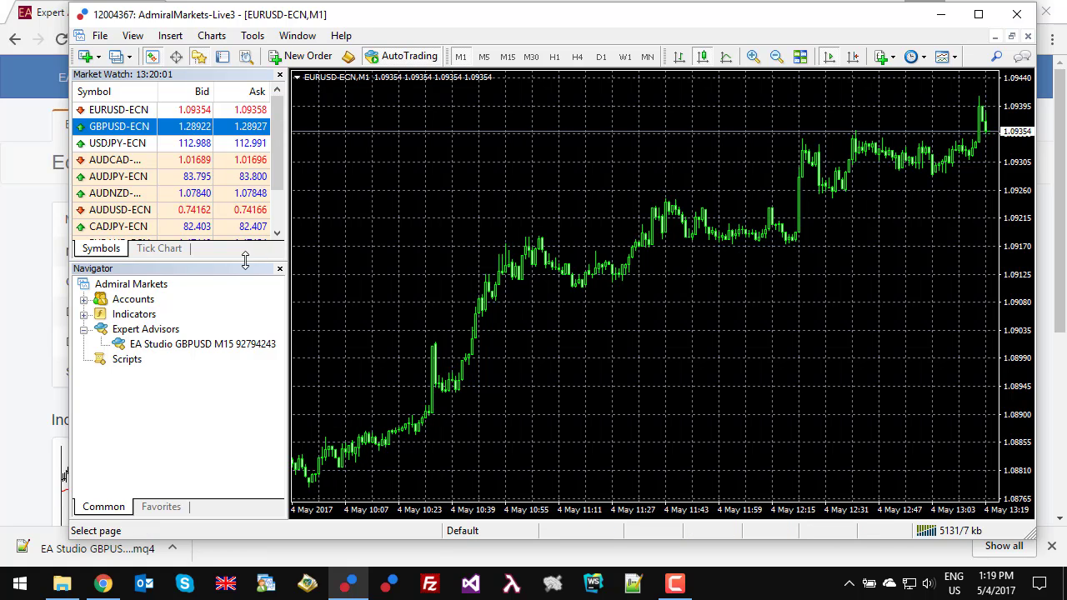
# Enlarge the Market Watch and Navigator areas and delete the EA Studio GBPUSD M15 expert from the Expert Advisors.
pyautogui.moveTo(245, 260); pyautogui.dragTo(242, 305)
pyautogui.moveTo(288, 258); pyautogui.dragTo(364, 259)
pyautogui.rightClick(203, 390)
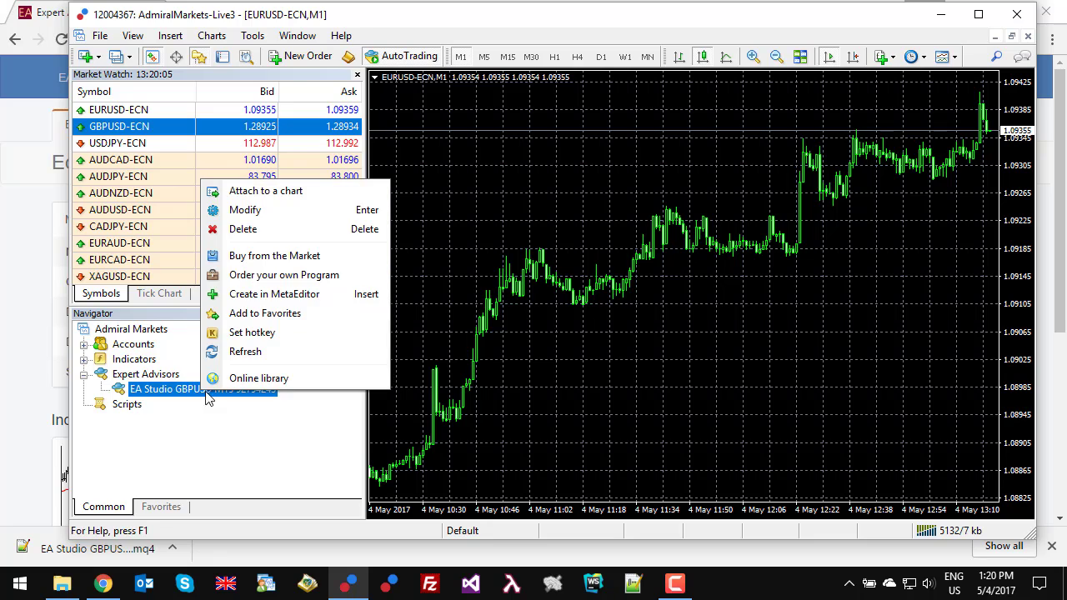
pyautogui.click(260, 230)
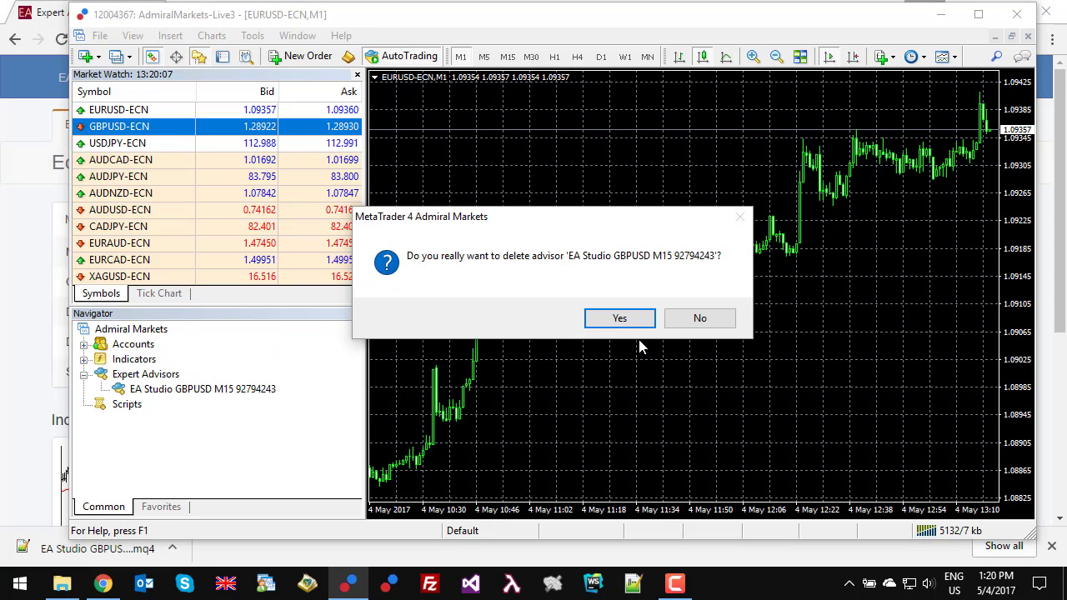
pyautogui.click(615, 318)
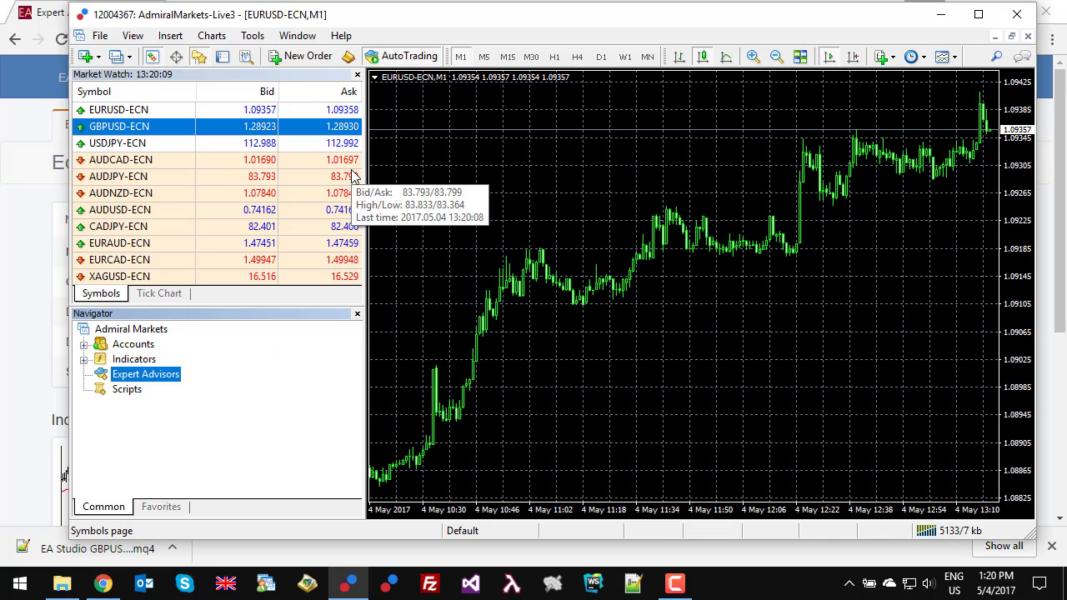
# Show the spread column for the symbols in Market Watch.
pyautogui.click(117, 109)
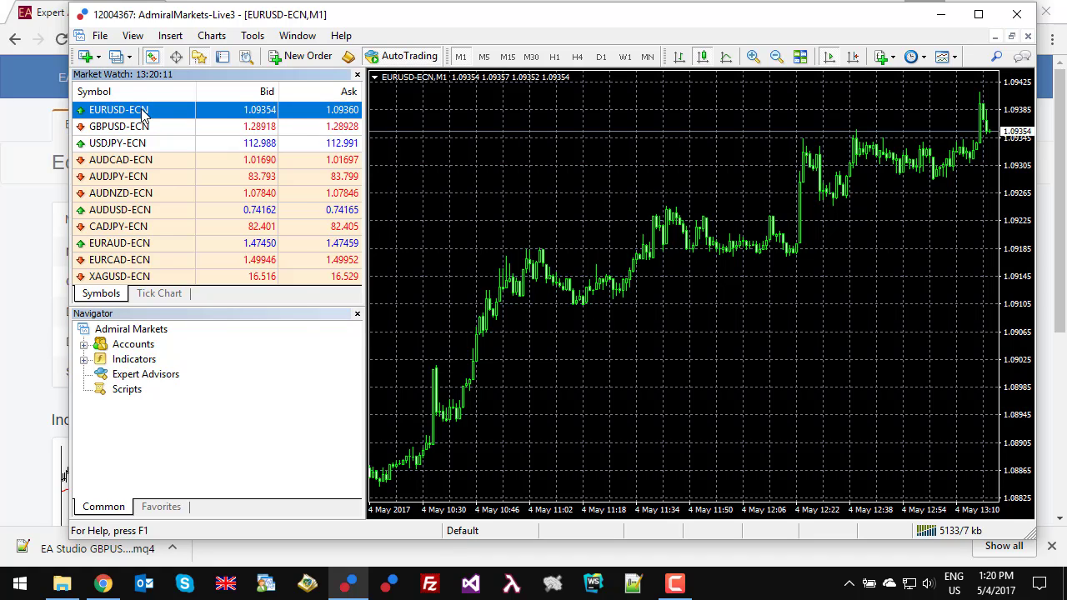
pyautogui.rightClick(144, 115)
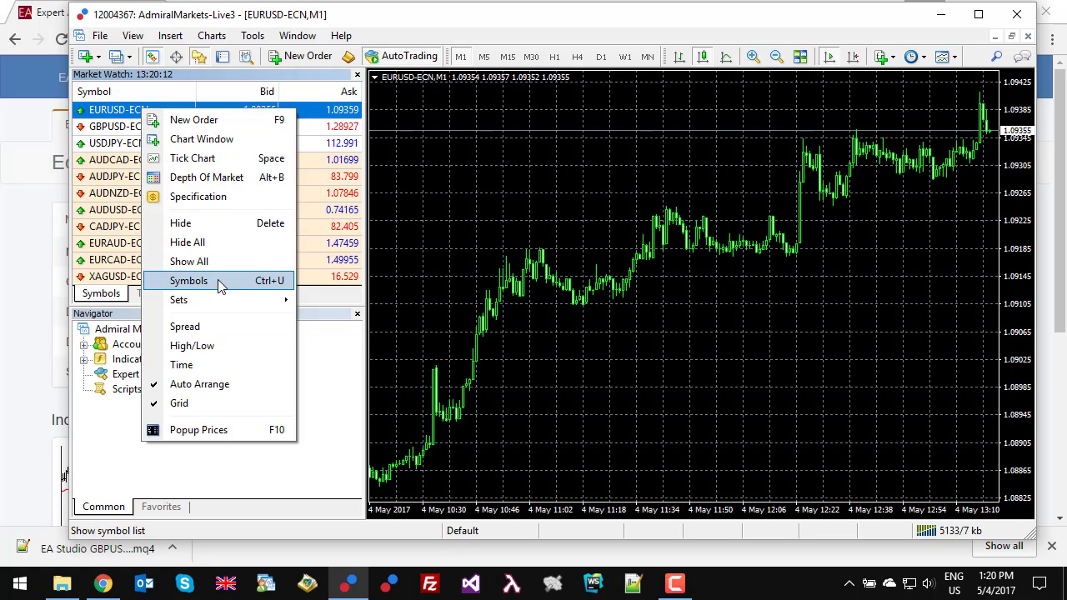
pyautogui.click(200, 327)
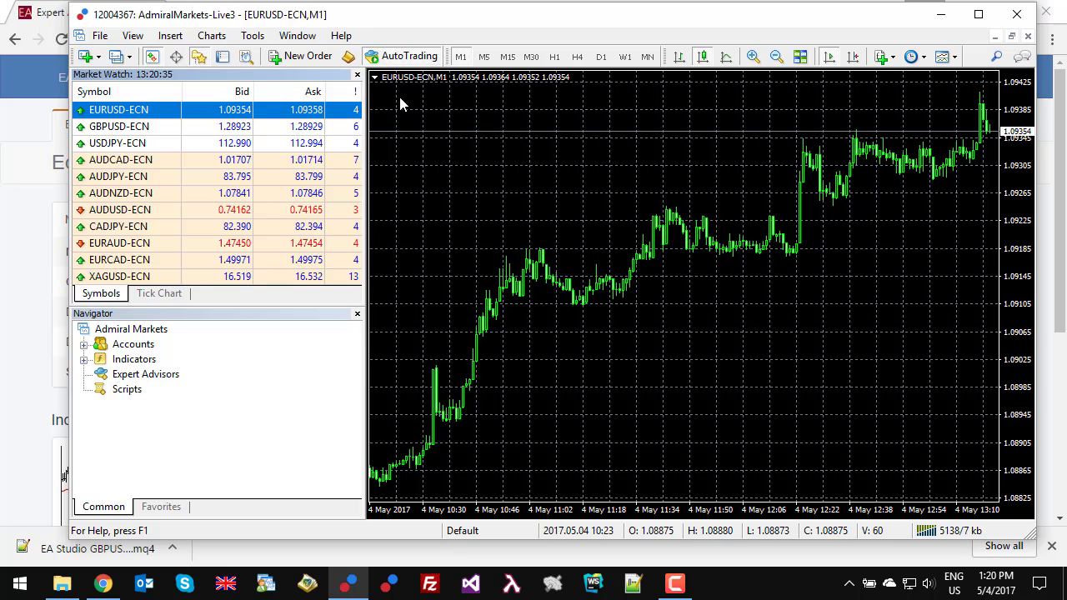
# Load the EURUSD-ECN 5 Minutes (M5) records under FX Majors ECN in the History Center, then close it.
pyautogui.click(251, 37)
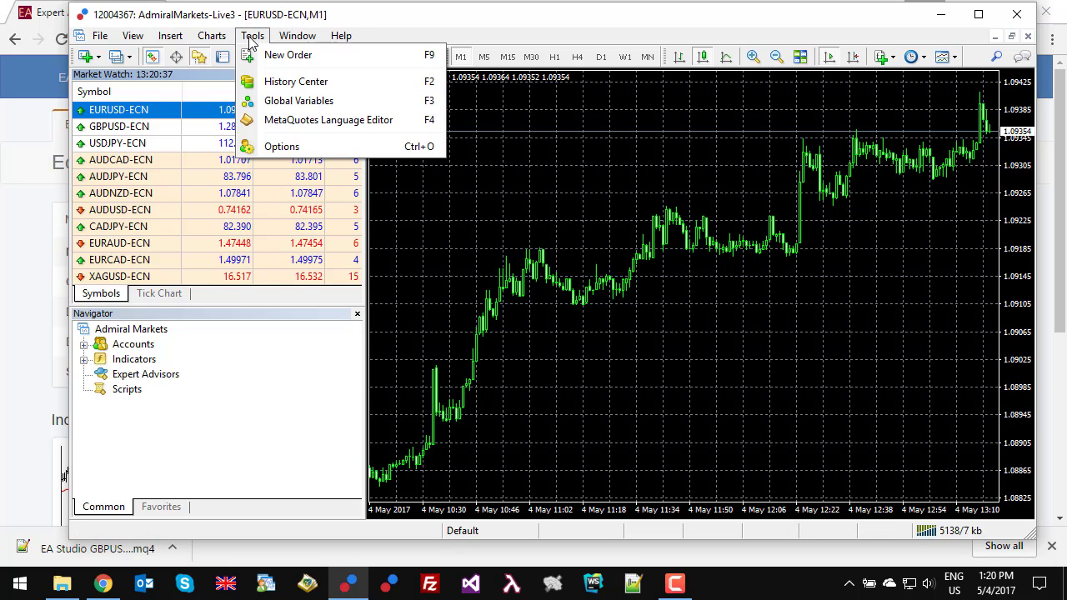
pyautogui.click(306, 84)
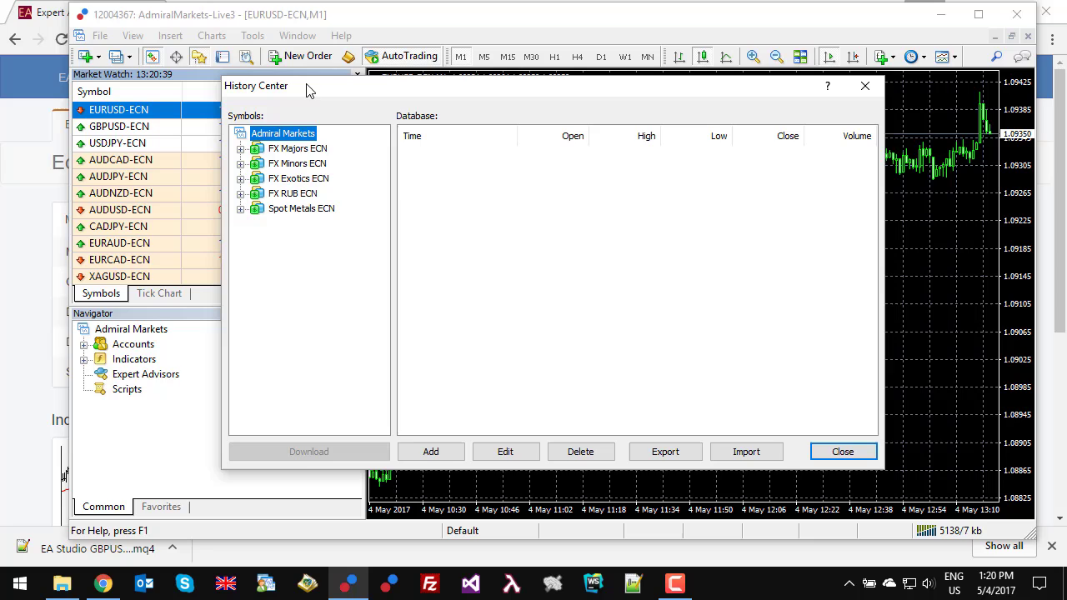
pyautogui.click(241, 149)
pyautogui.doubleClick(297, 165)
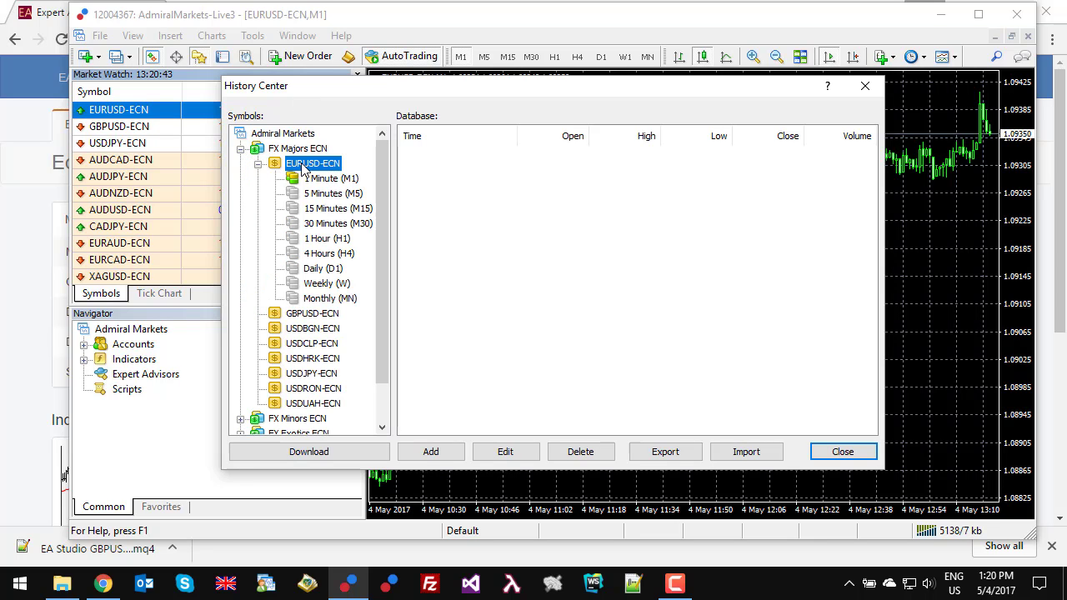
pyautogui.click(314, 195)
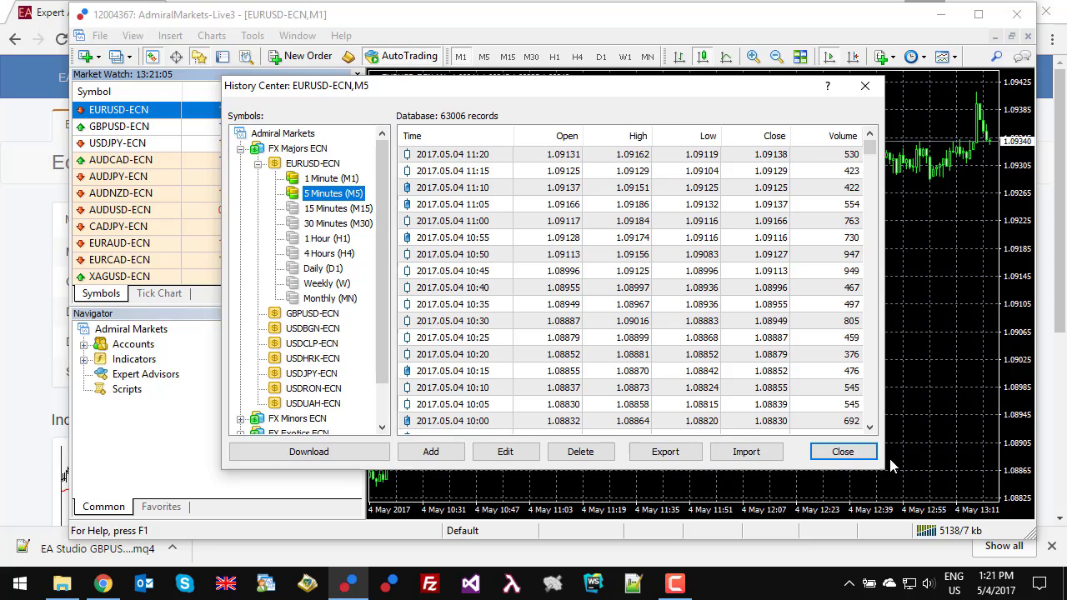
pyautogui.click(842, 451)
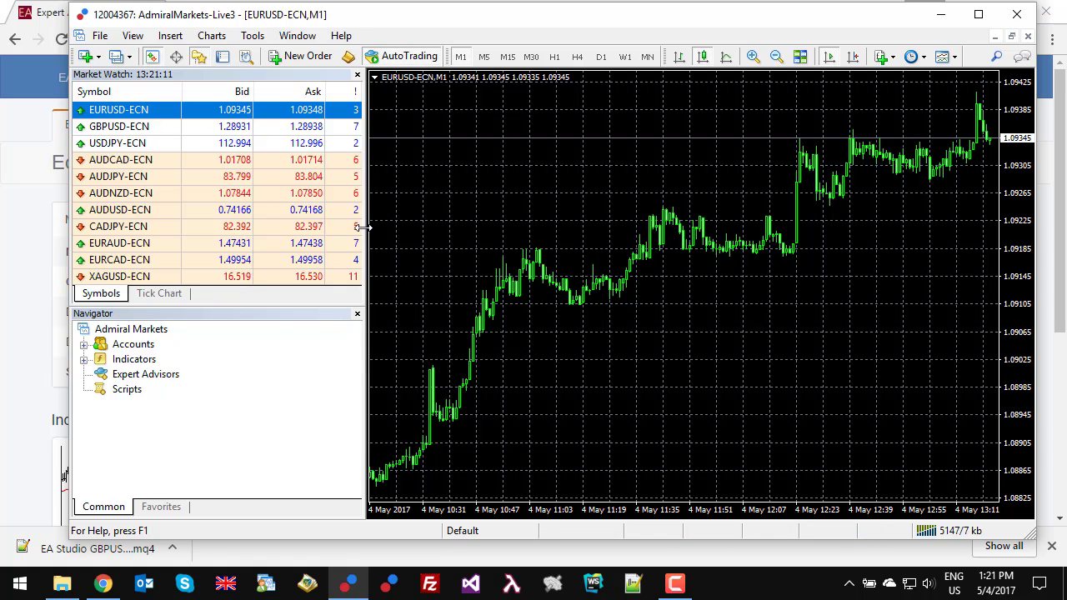
# Narrow the Market Watch and Navigator area, then zoom out the EURUSD-ECN M1 chart and go back to its earliest bars.
pyautogui.moveTo(359, 226); pyautogui.dragTo(262, 228)
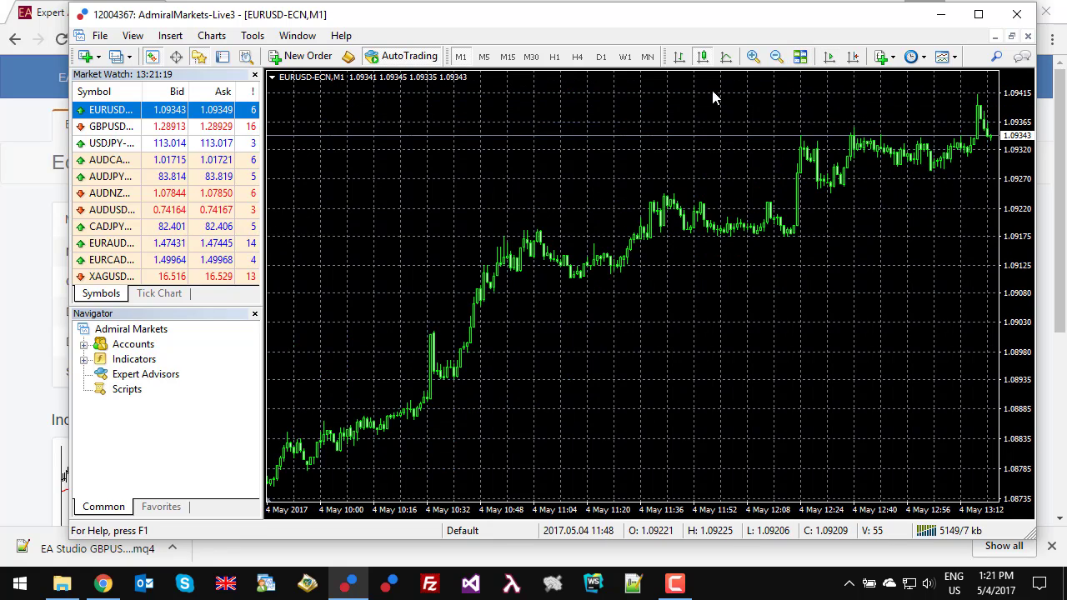
pyautogui.moveTo(843, 185)
pyautogui.mouseDown()
pyautogui.moveTo(933, 174)
pyautogui.moveTo(847, 183)
pyautogui.mouseUp()
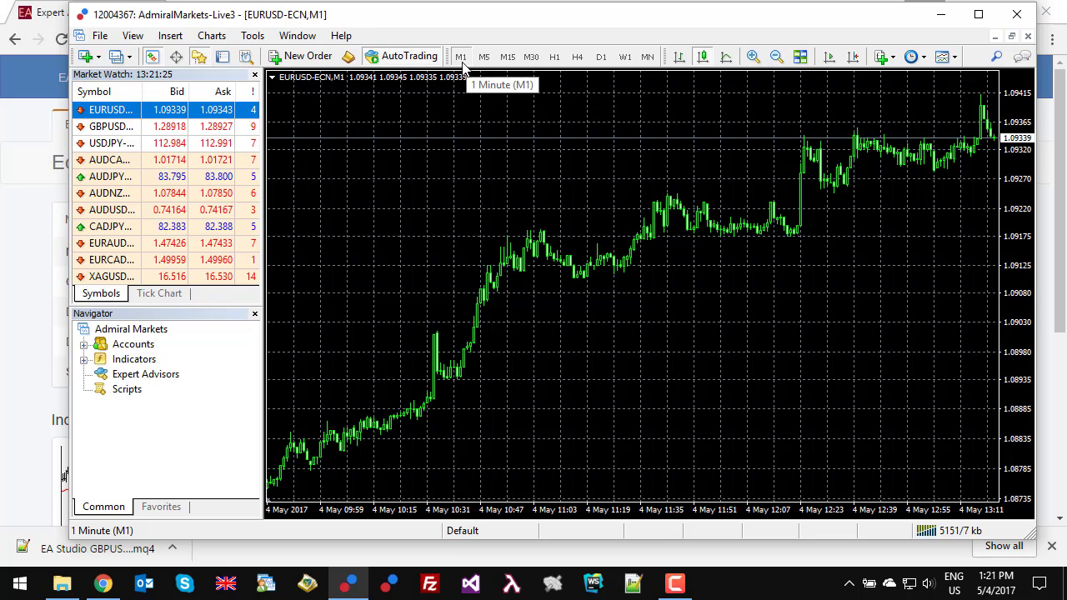
pyautogui.click(777, 58)
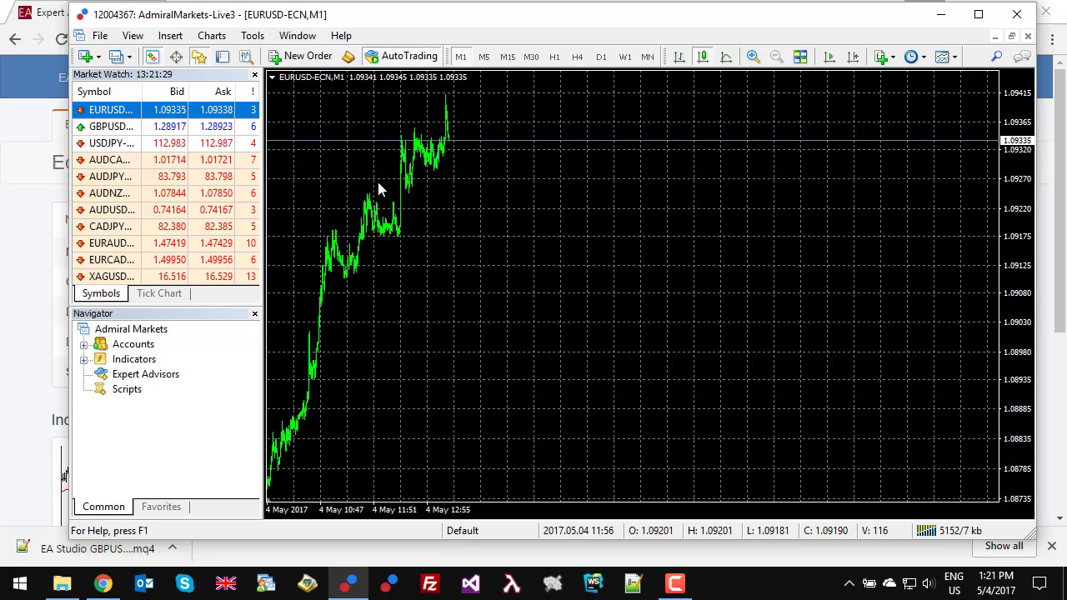
pyautogui.press('Home')
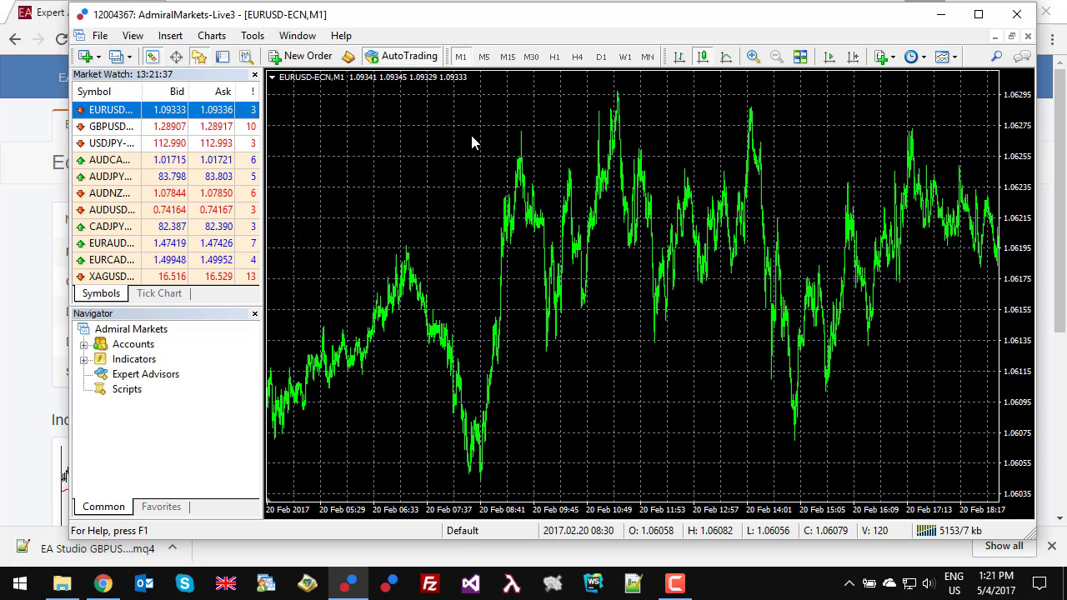
pyautogui.moveTo(387, 327); pyautogui.dragTo(612, 349)
# Switch the EURUSD-ECN chart to M5 and then M15, going back to the earliest bars on each to load history.
pyautogui.click(483, 56)
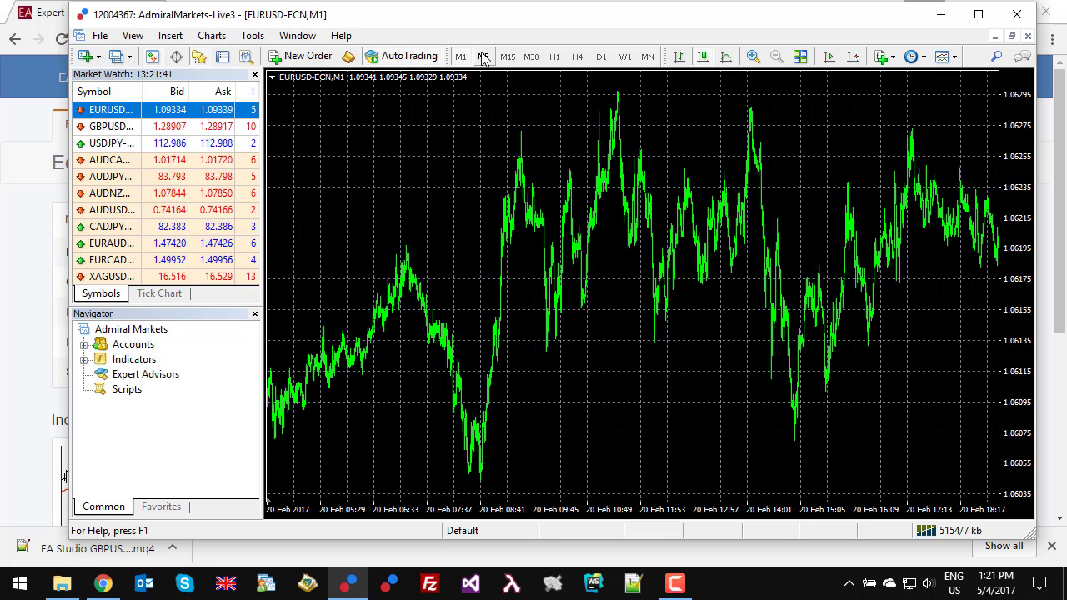
pyautogui.press('Home')
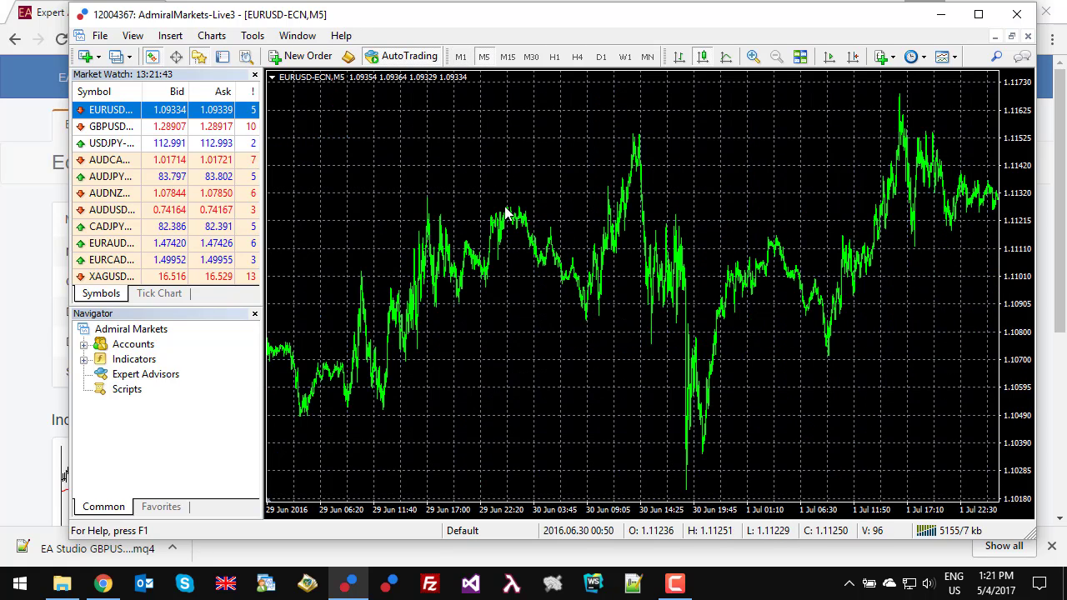
pyautogui.click(508, 56)
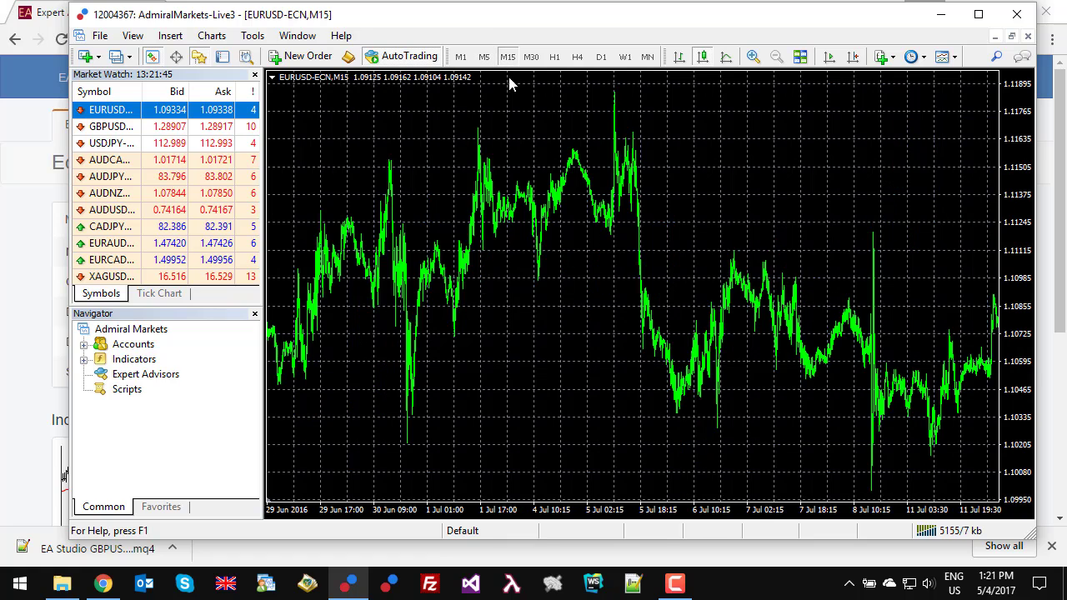
pyautogui.press('Home')
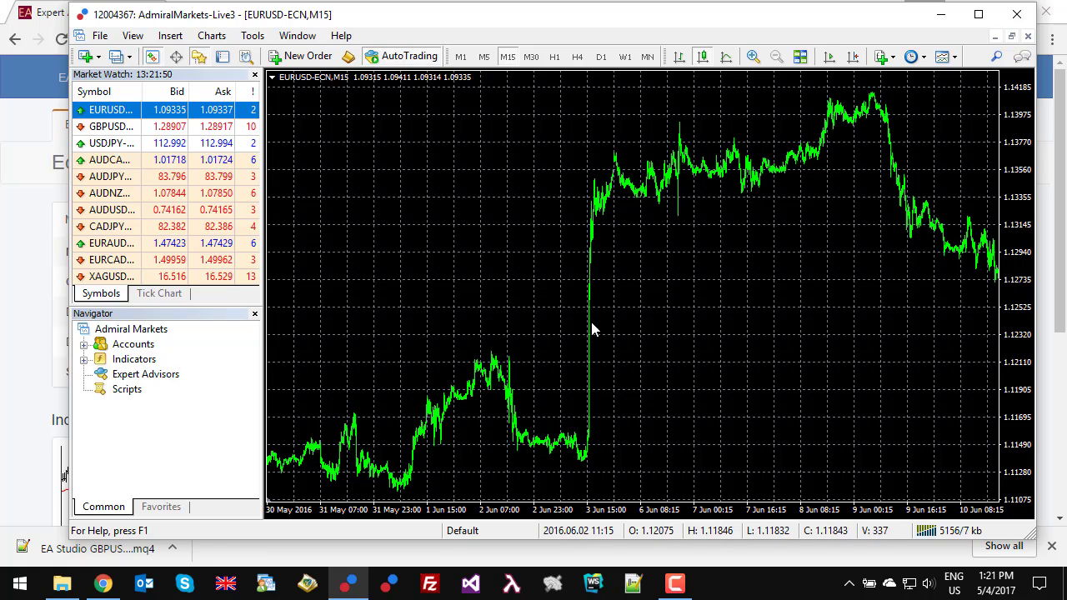
# Open a new chart window for GBPUSD-ECN from Market Watch.
pyautogui.rightClick(102, 127)
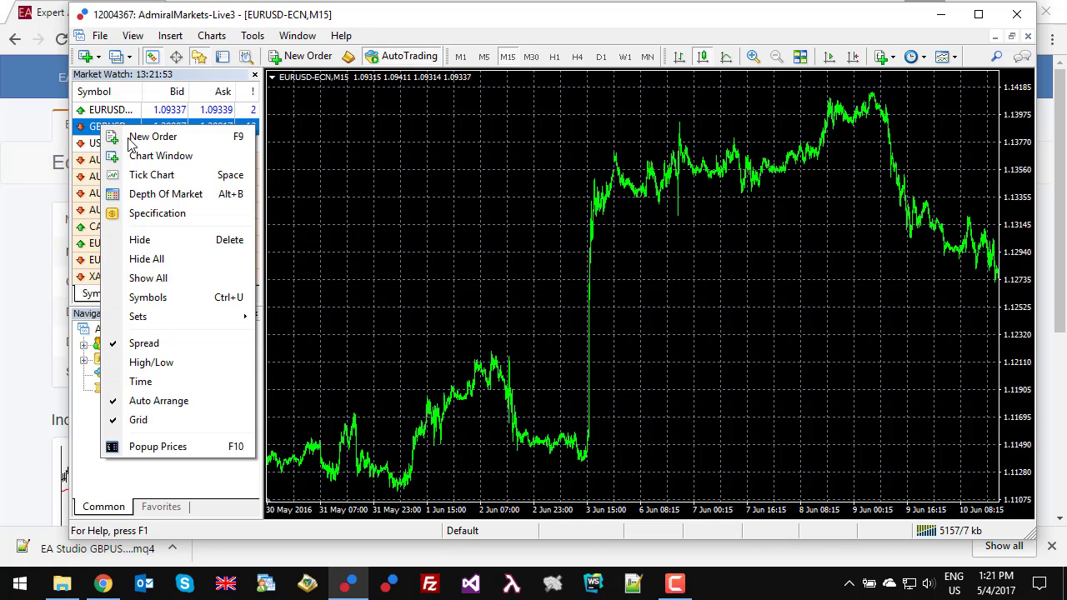
pyautogui.click(155, 157)
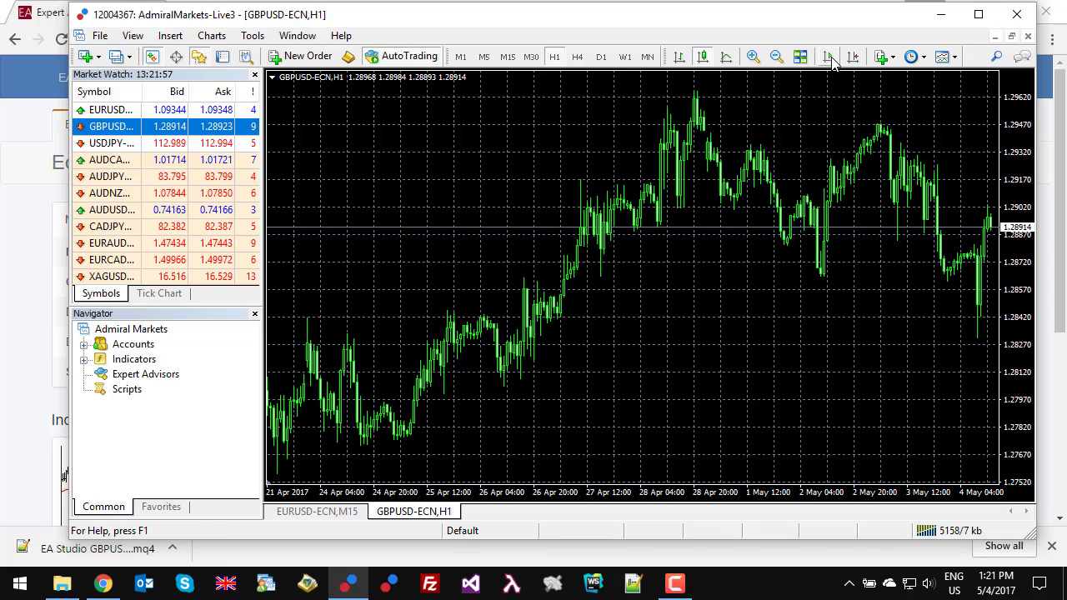
# Zoom out the GBPUSD-ECN chart, switch it to M1 and go back to its earliest bars to load history.
pyautogui.click(776, 56)
pyautogui.click(460, 56)
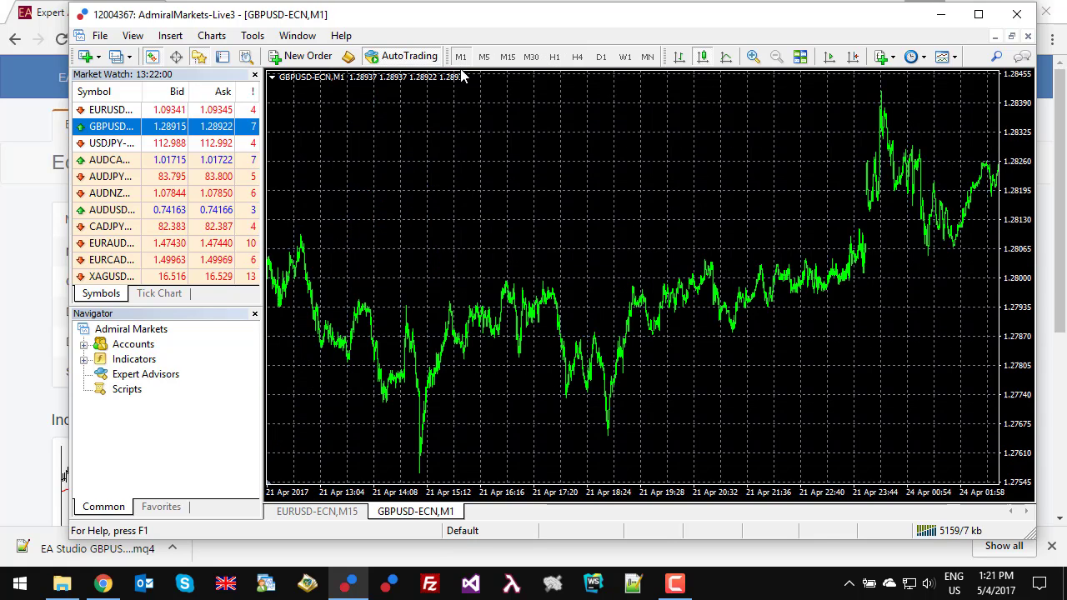
pyautogui.press('Home')
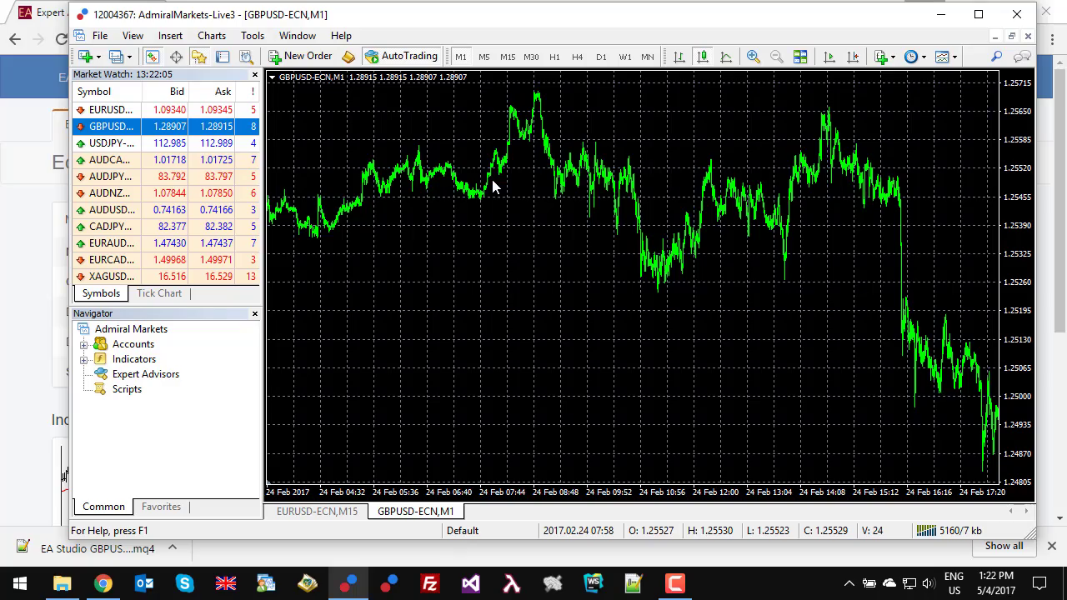
# Load GBPUSD-ECN M5 history back to 29 June 2016, then close the GBPUSD-ECN chart.
pyautogui.click(483, 58)
pyautogui.scroll(10, 505, 192)
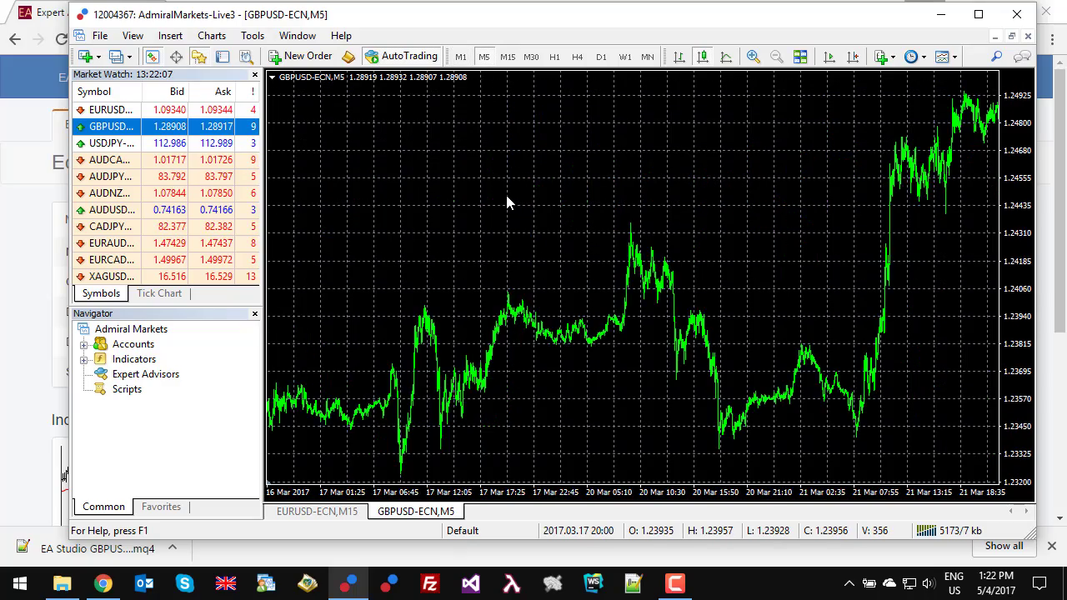
pyautogui.scroll(15, 505, 192)
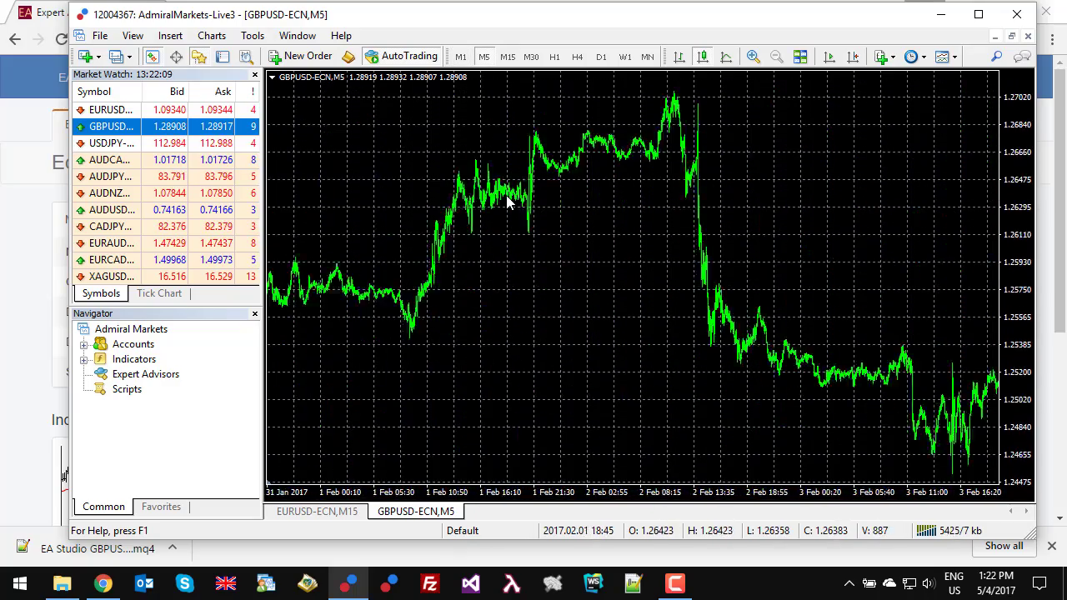
pyautogui.scroll(18, 507, 202)
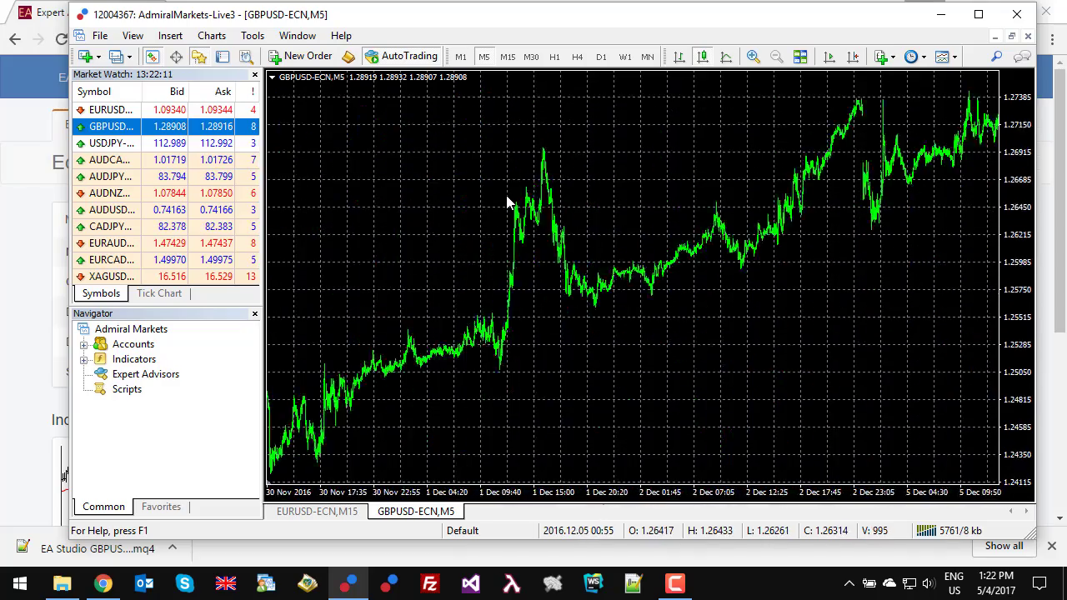
pyautogui.scroll(20, 507, 202)
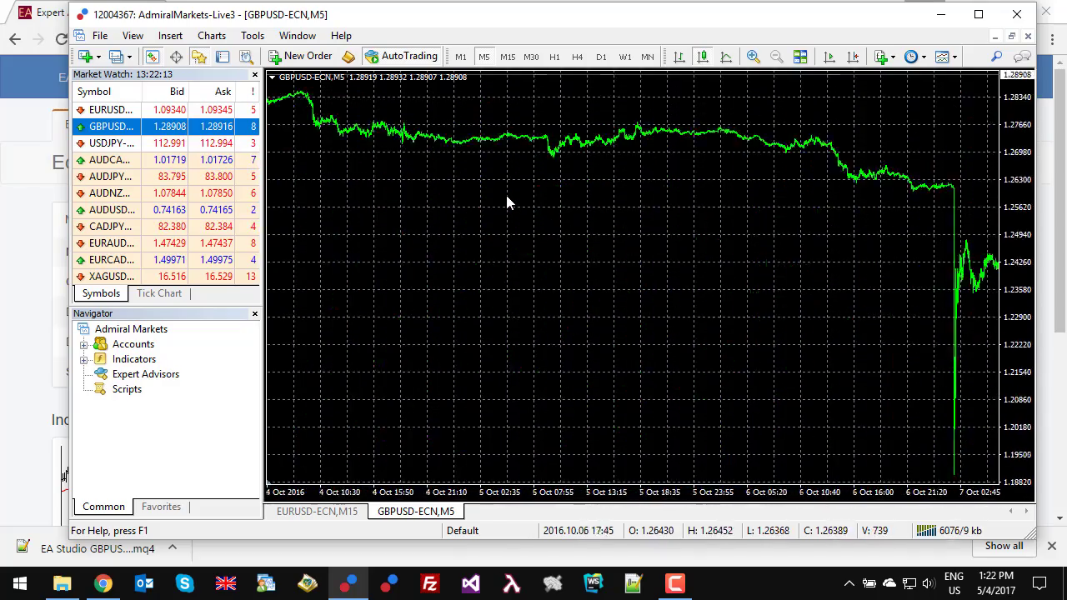
pyautogui.scroll(20, 507, 202)
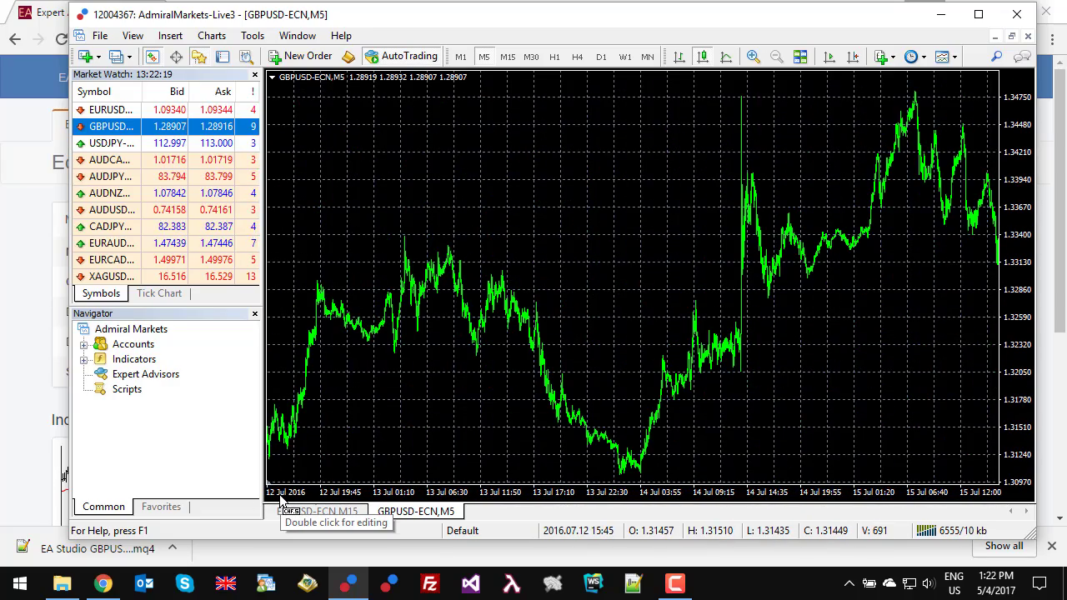
pyautogui.scroll(15, 282, 500)
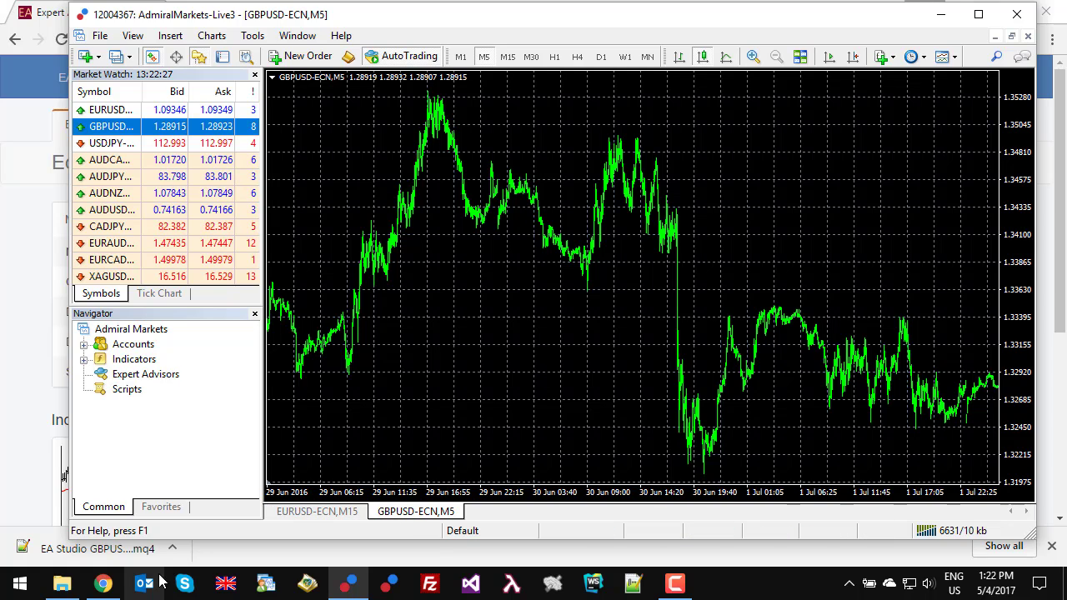
pyautogui.middleClick(418, 508)
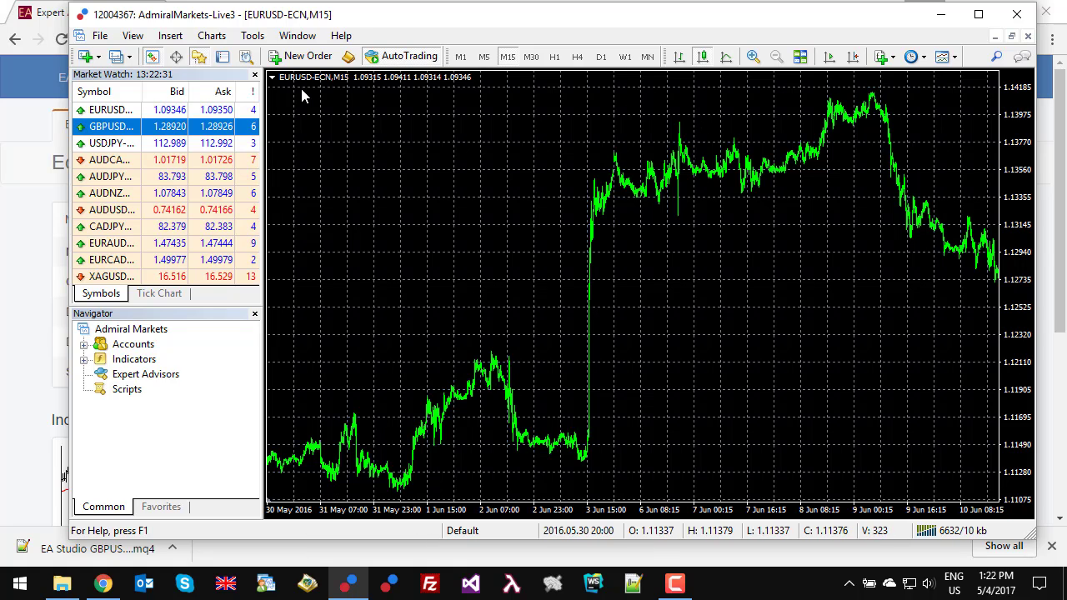
# Go through M30, H1, H4 and D1 on the EURUSD-ECN chart, going back to the earliest bars on each to load history.
pyautogui.click(531, 56)
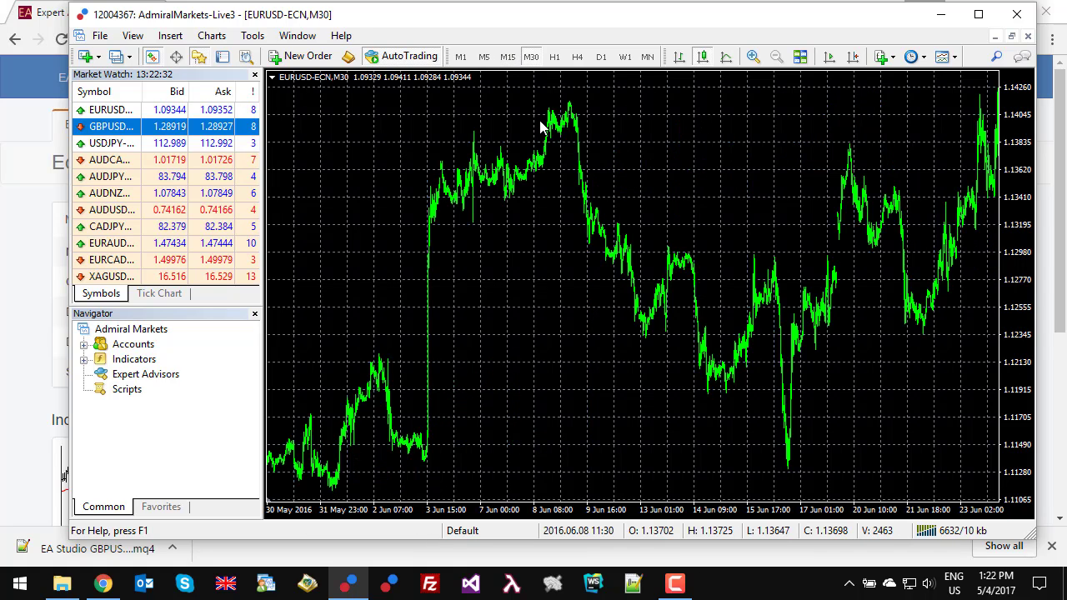
pyautogui.press('Home')
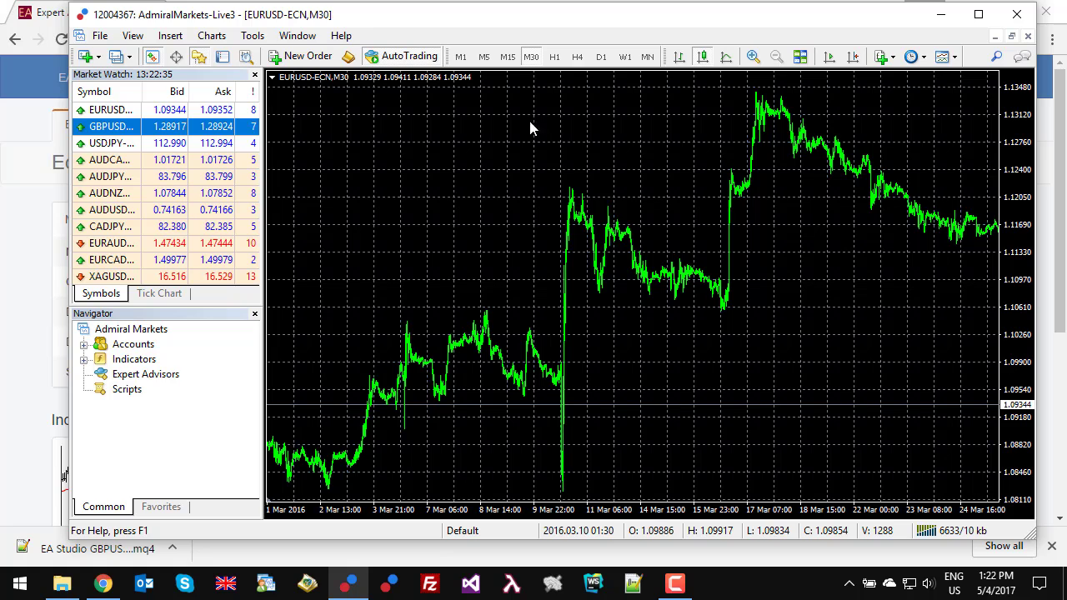
pyautogui.click(558, 58)
pyautogui.press('Home')
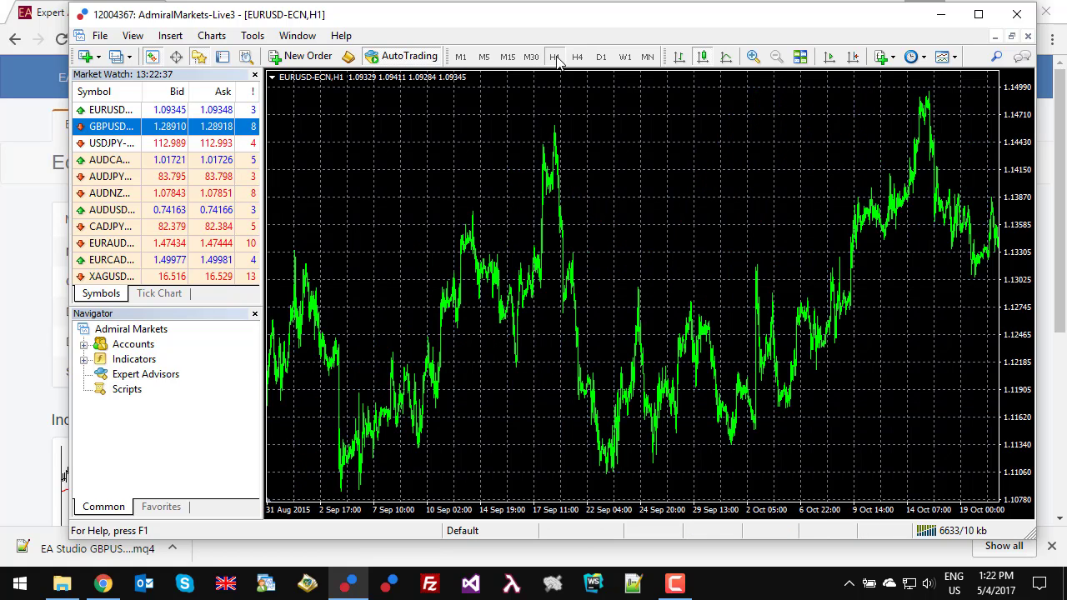
pyautogui.click(575, 58)
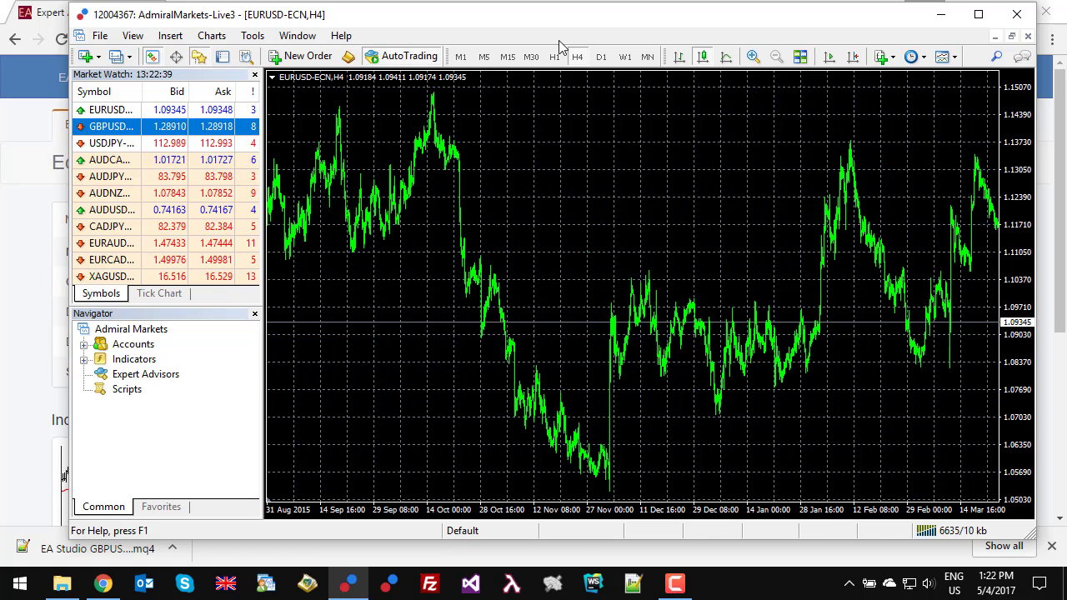
pyautogui.press('Home')
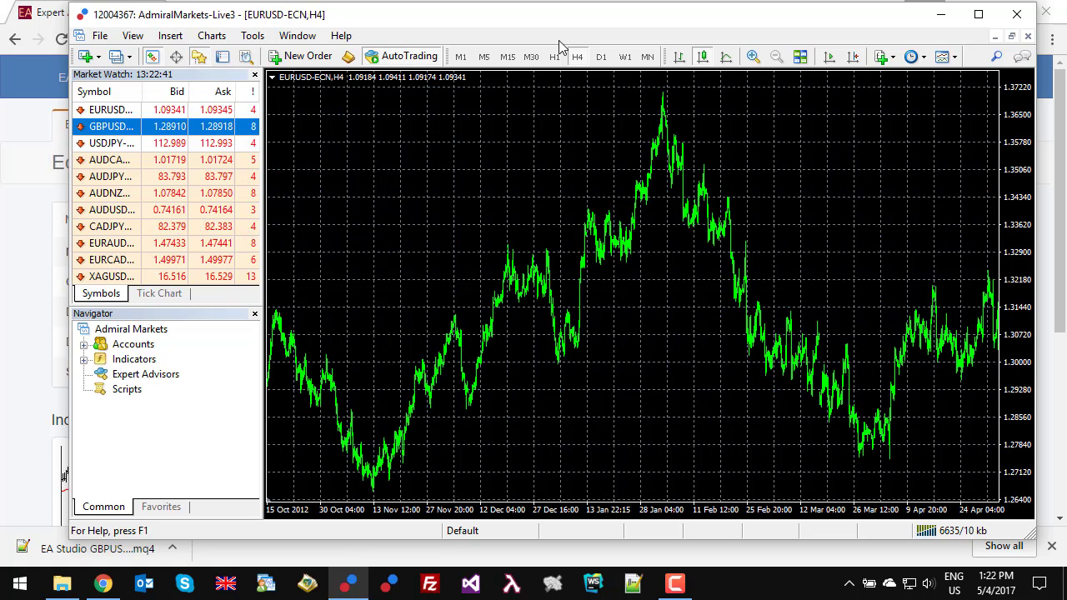
pyautogui.click(601, 59)
pyautogui.press('Home')
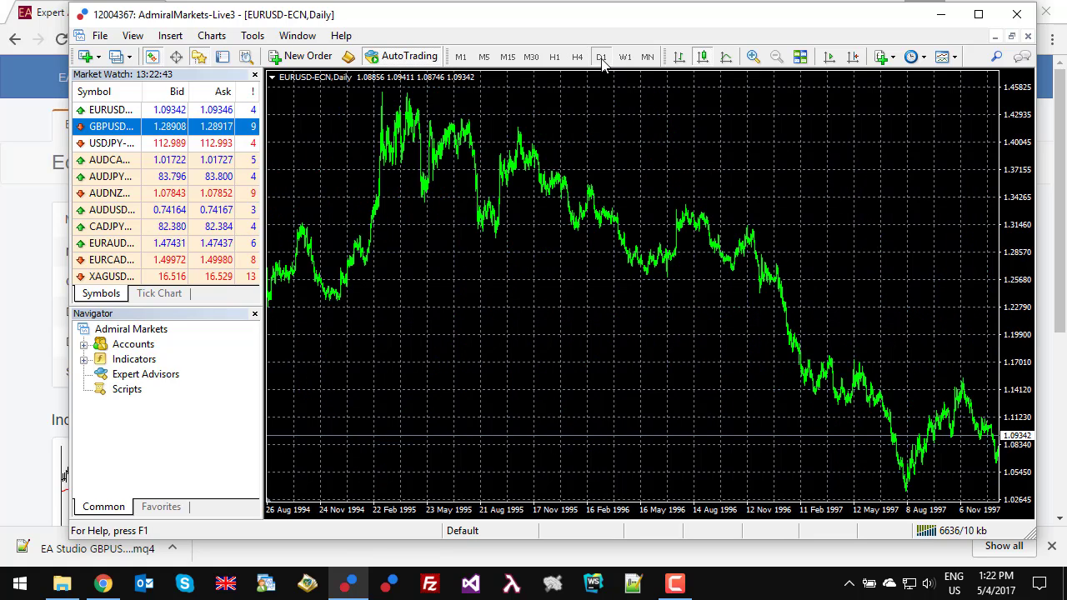
# Return the EURUSD-ECN chart to M5, zoom in two levels and turn on auto scroll to the latest bars.
pyautogui.click(483, 56)
pyautogui.click(752, 55)
pyautogui.click(751, 56)
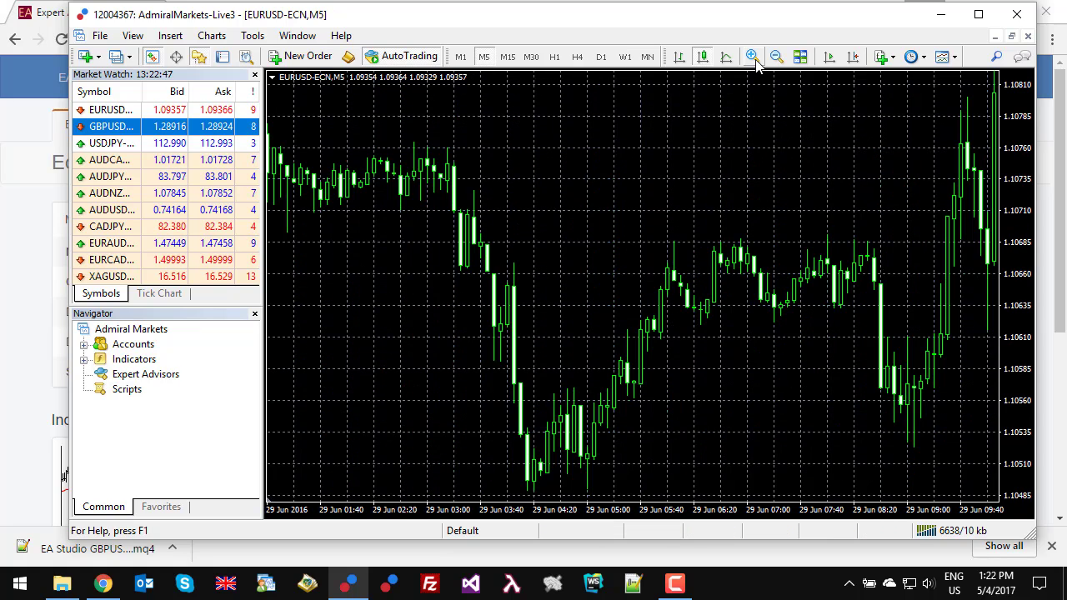
pyautogui.click(828, 60)
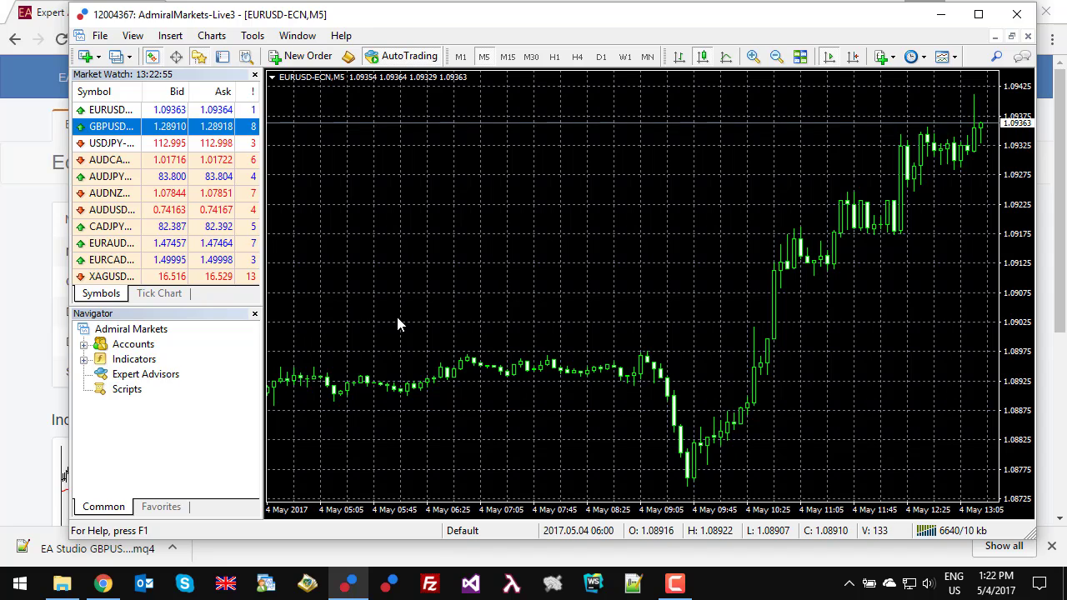
# Switch to EA Studio in the browser and download the MetaTrader 4 script EA Studio Data Export.mq4 from Data Import.
pyautogui.click(13, 273)
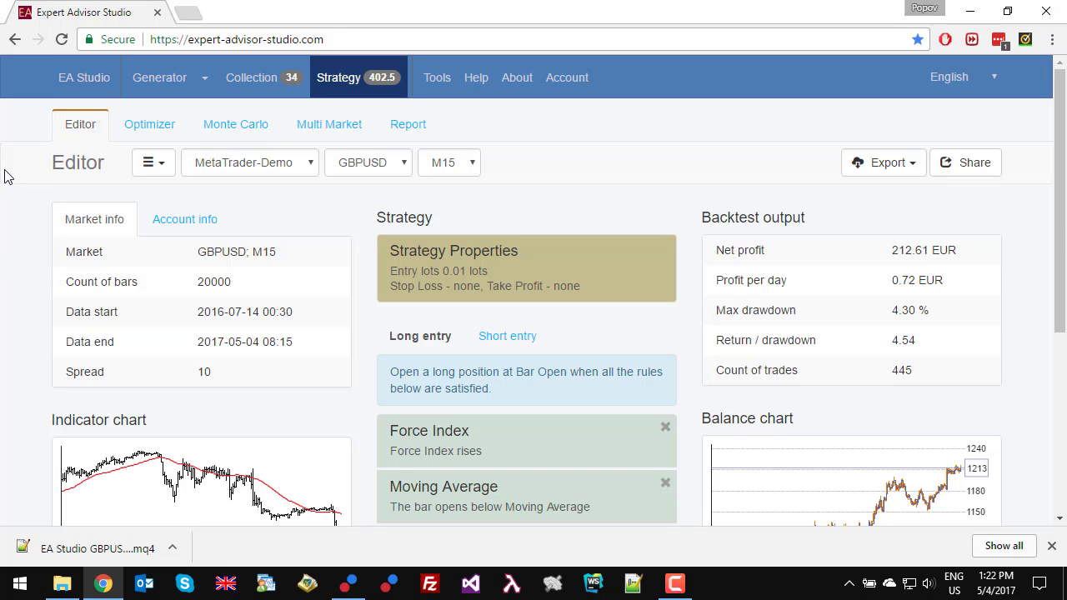
pyautogui.click(440, 83)
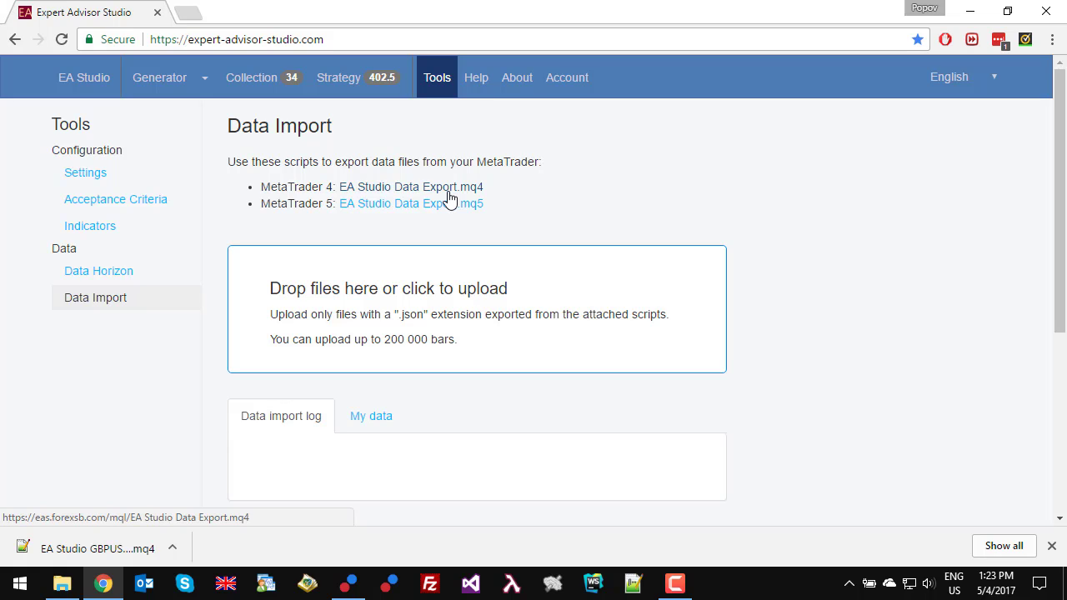
pyautogui.click(395, 190)
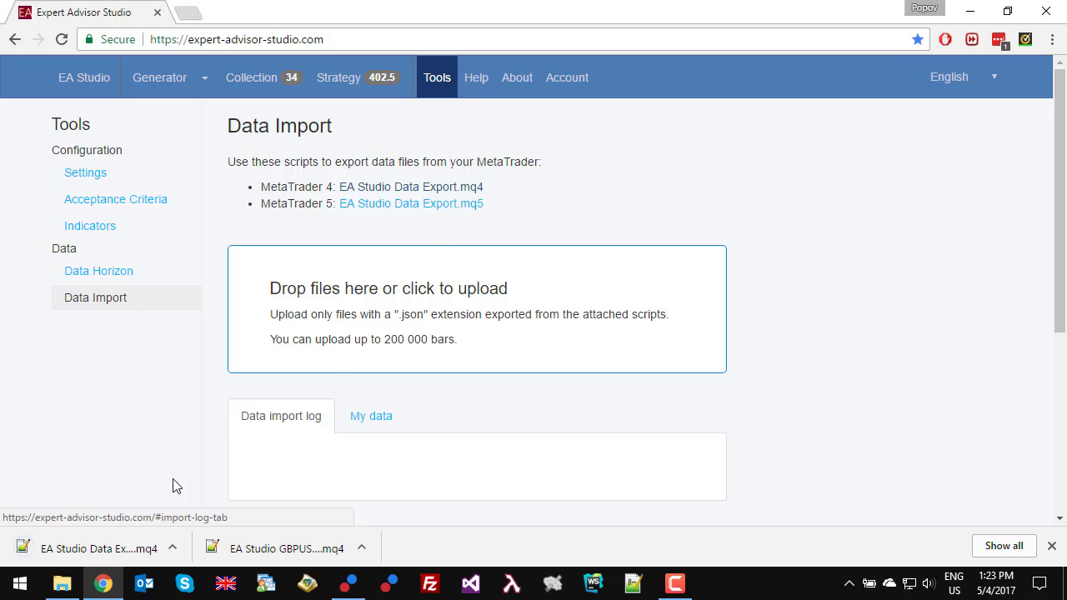
# Put the downloaded EA Studio Data Export.mq4 file into the terminal's MQL4 Scripts folder in File Explorer.
pyautogui.click(63, 583)
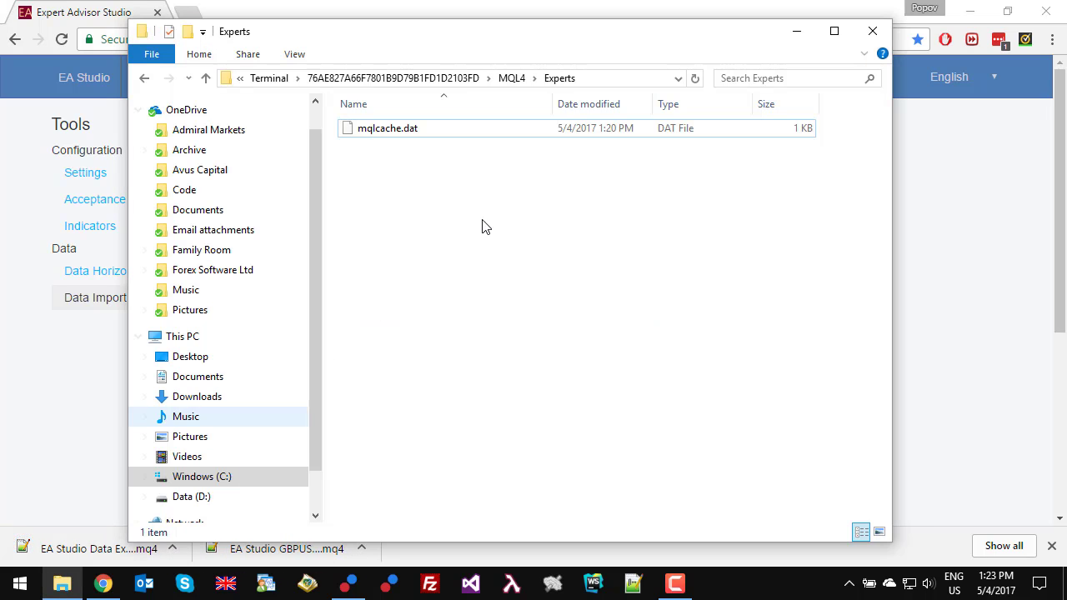
pyautogui.click(509, 78)
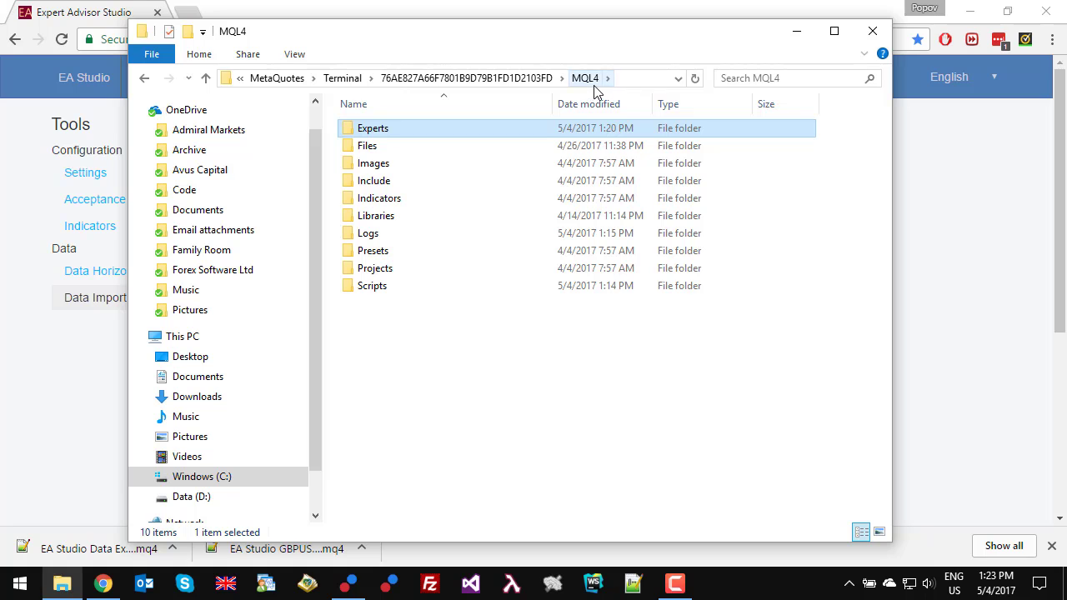
pyautogui.doubleClick(370, 286)
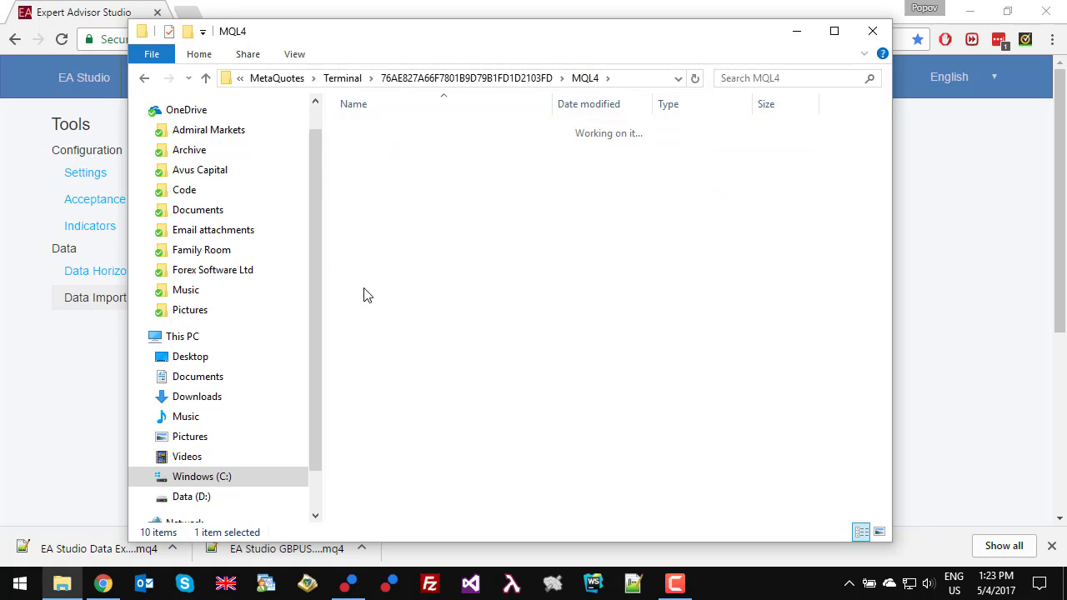
pyautogui.moveTo(350, 46); pyautogui.dragTo(475, 27)
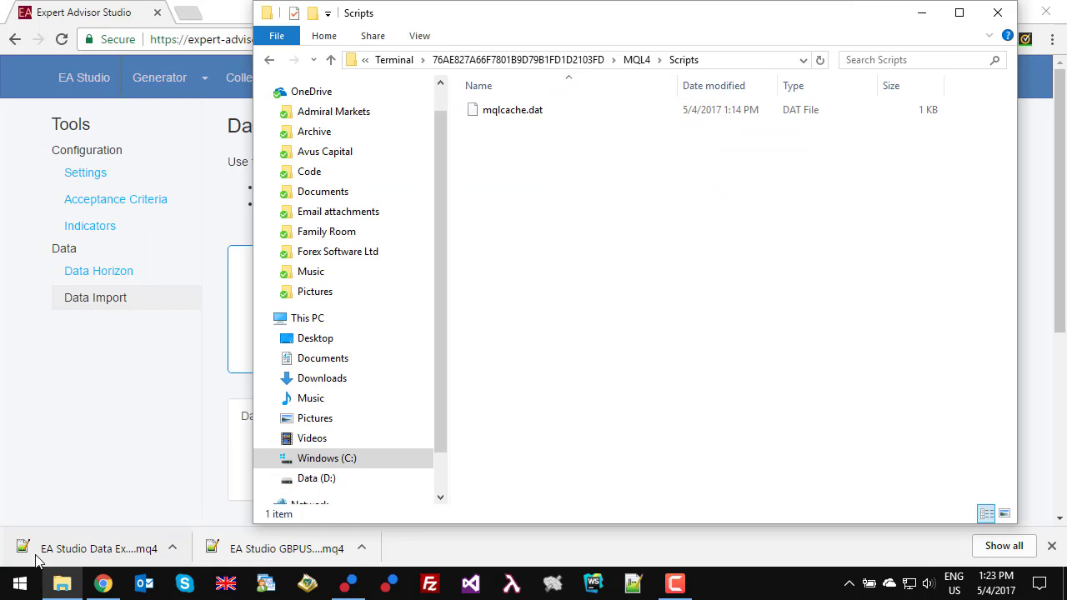
pyautogui.moveTo(50, 550); pyautogui.dragTo(625, 207)
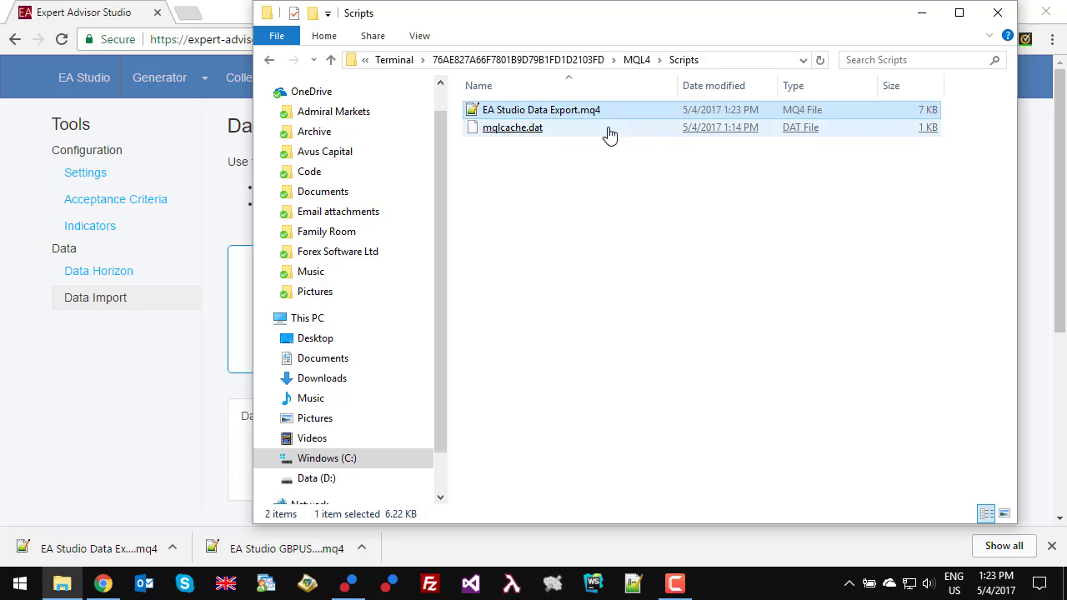
# Switch back to MetaTrader 4, refresh the Navigator's Scripts and run EA Studio Data Export on the EURUSD-ECN M5 chart.
pyautogui.click(89, 497)
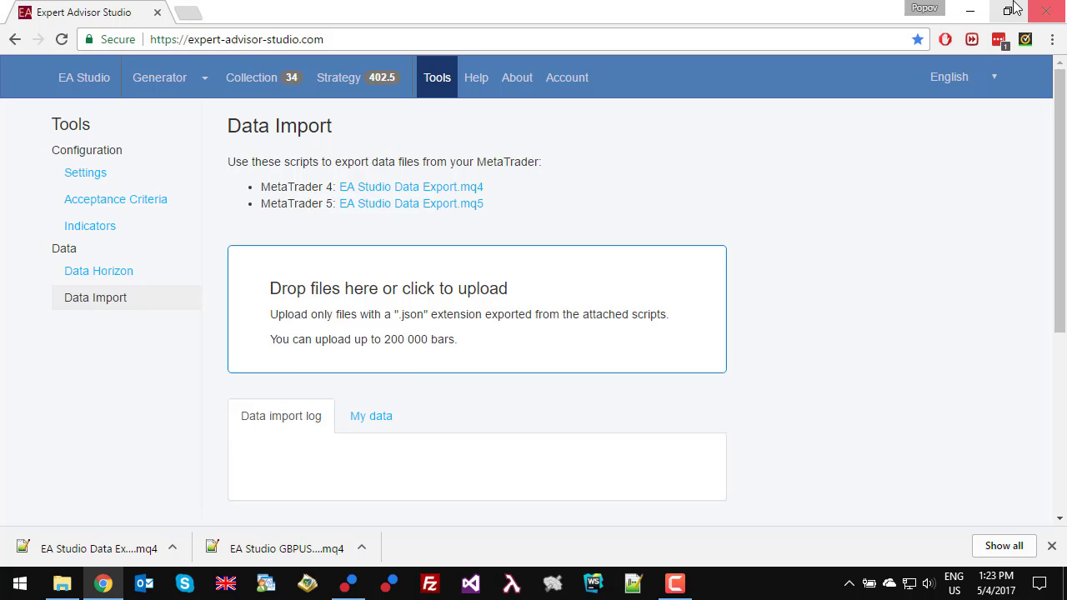
pyautogui.click(970, 12)
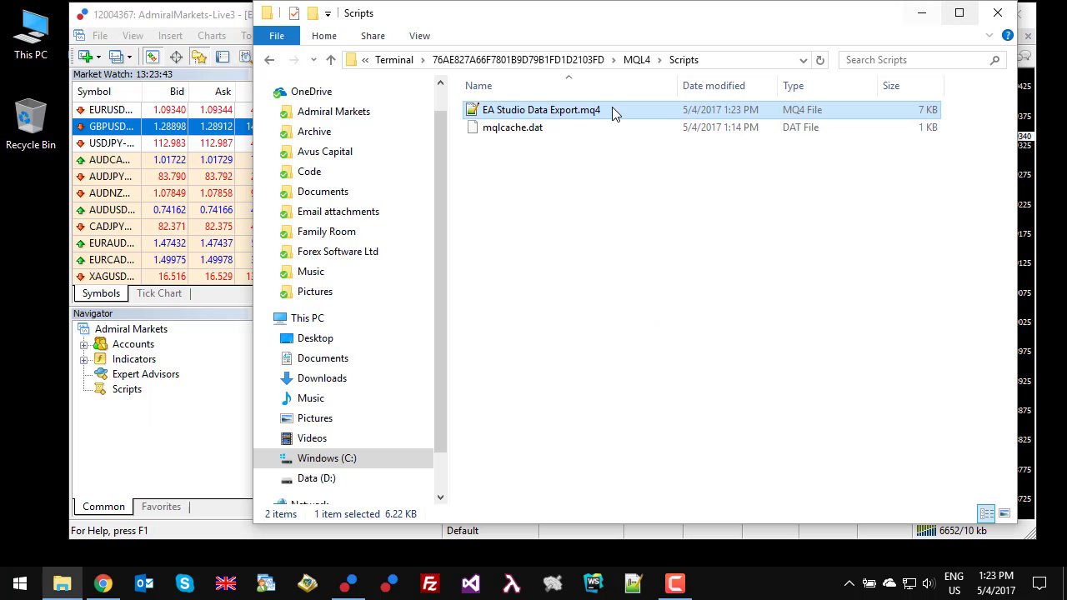
pyautogui.click(160, 18)
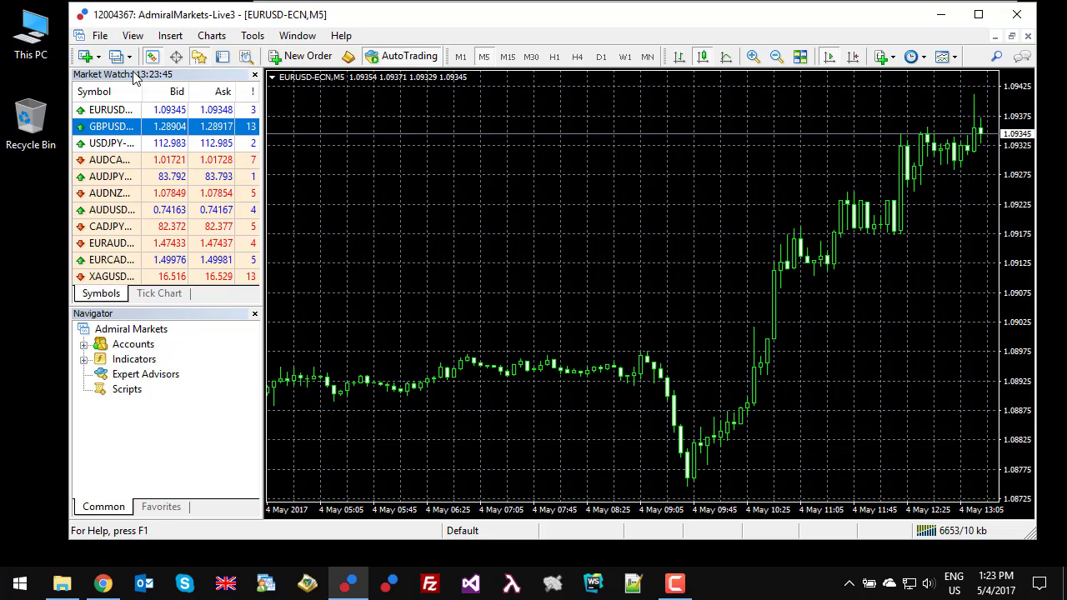
pyautogui.rightClick(129, 391)
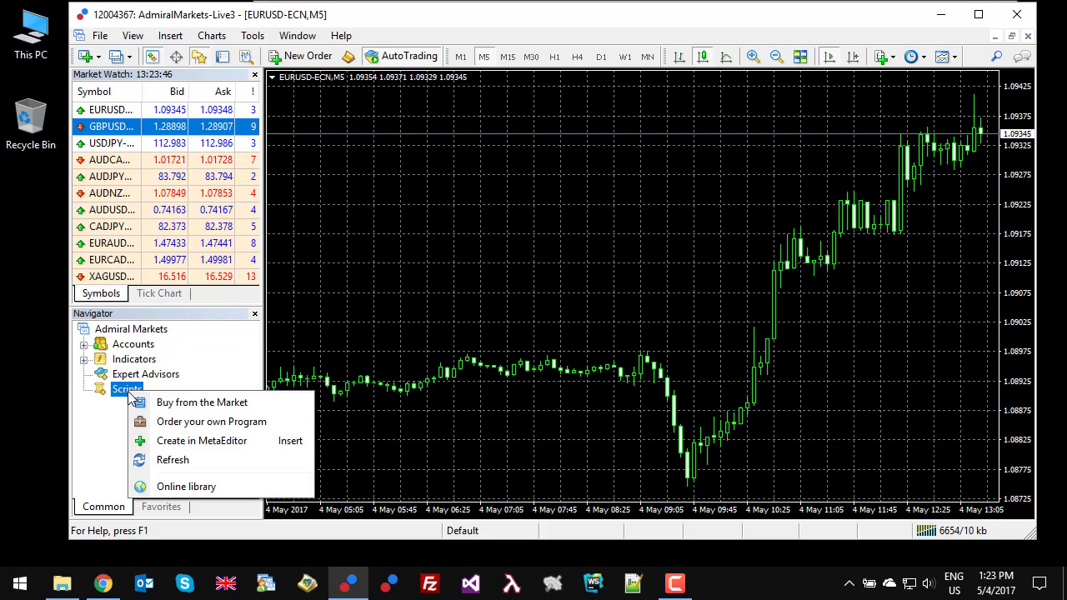
pyautogui.click(173, 461)
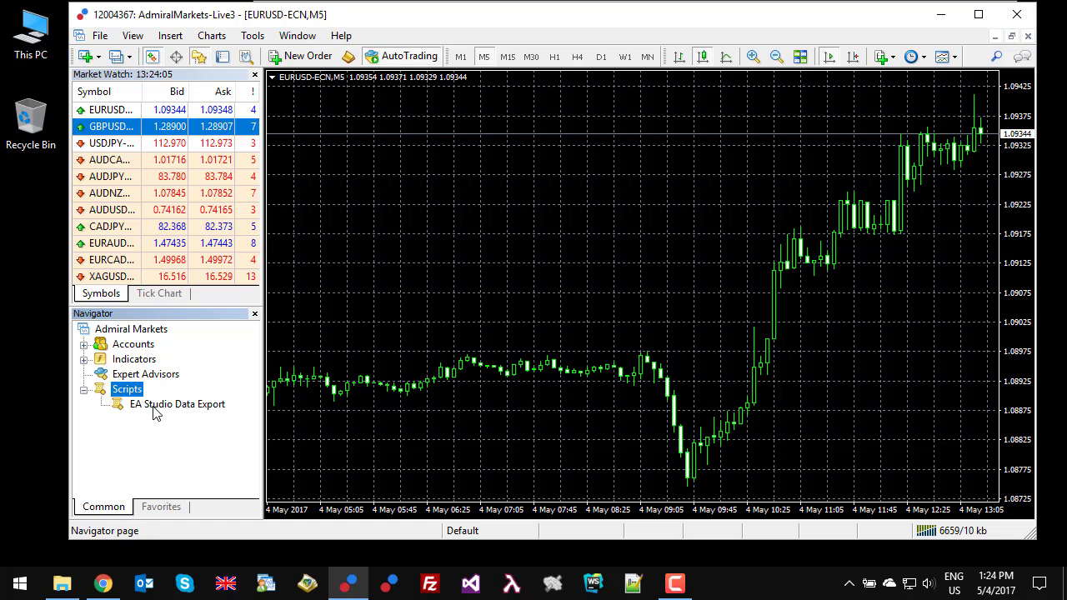
pyautogui.click(155, 407)
pyautogui.moveTo(384, 215); pyautogui.dragTo(384, 215)
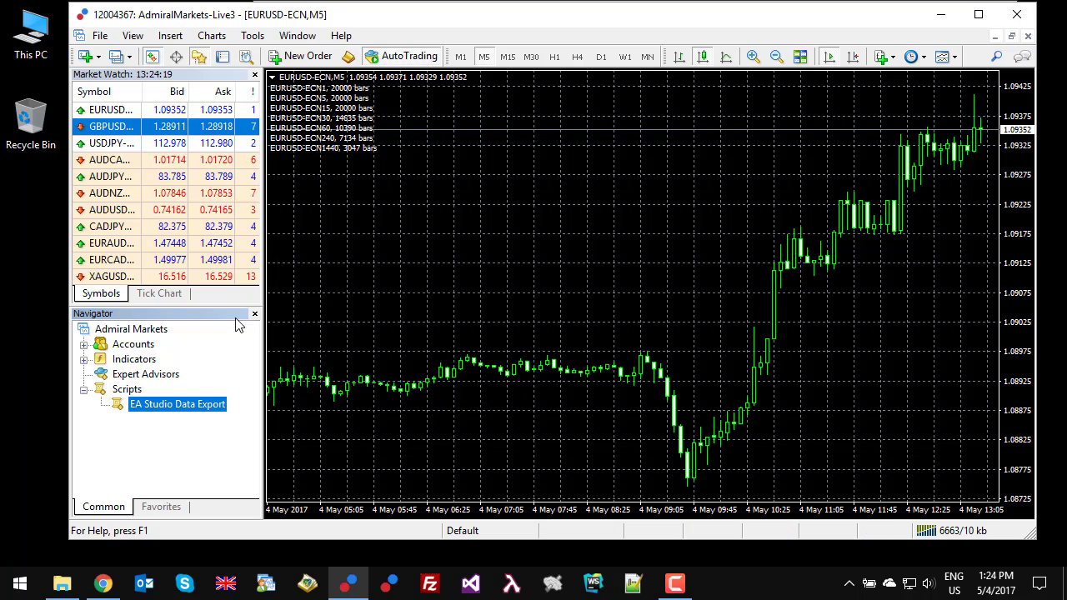
# Open the EA Studio Data Export script for modification in MetaEditor and set Maximum_Bars to 200000.
pyautogui.rightClick(183, 406)
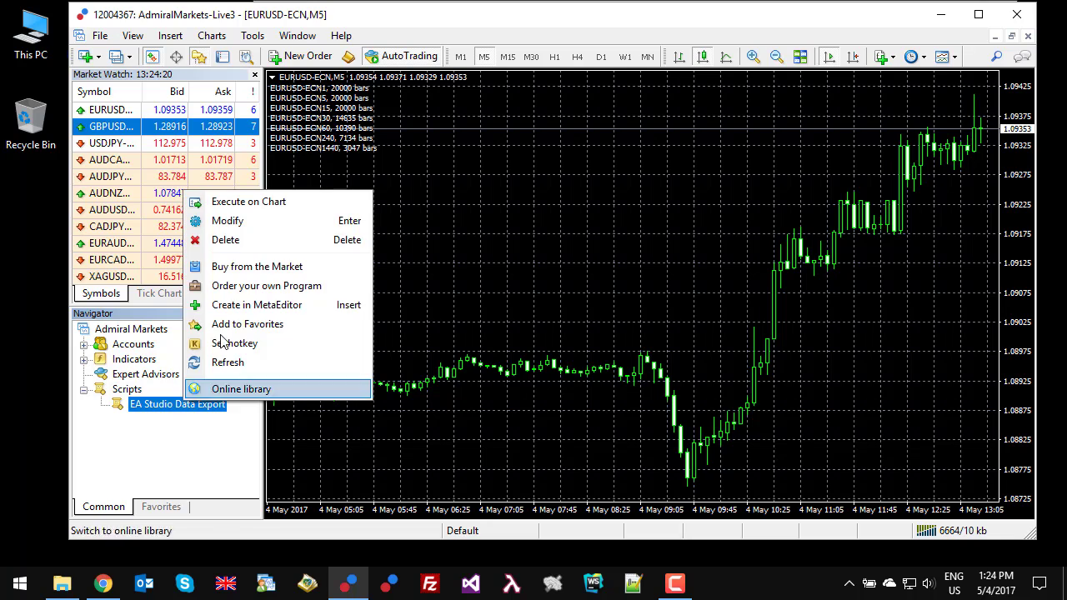
pyautogui.click(255, 223)
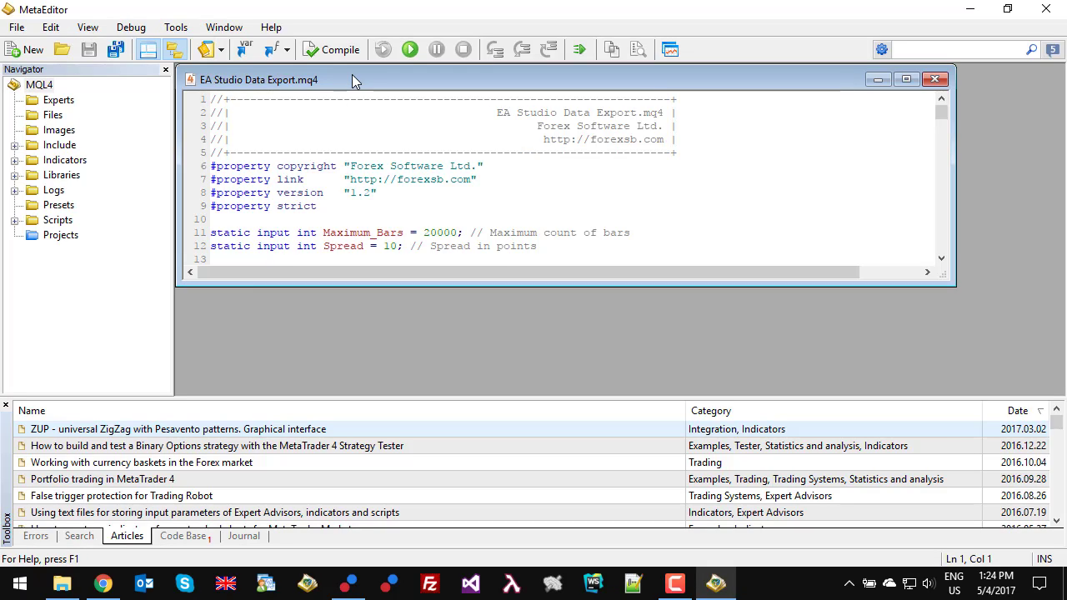
pyautogui.doubleClick(352, 80)
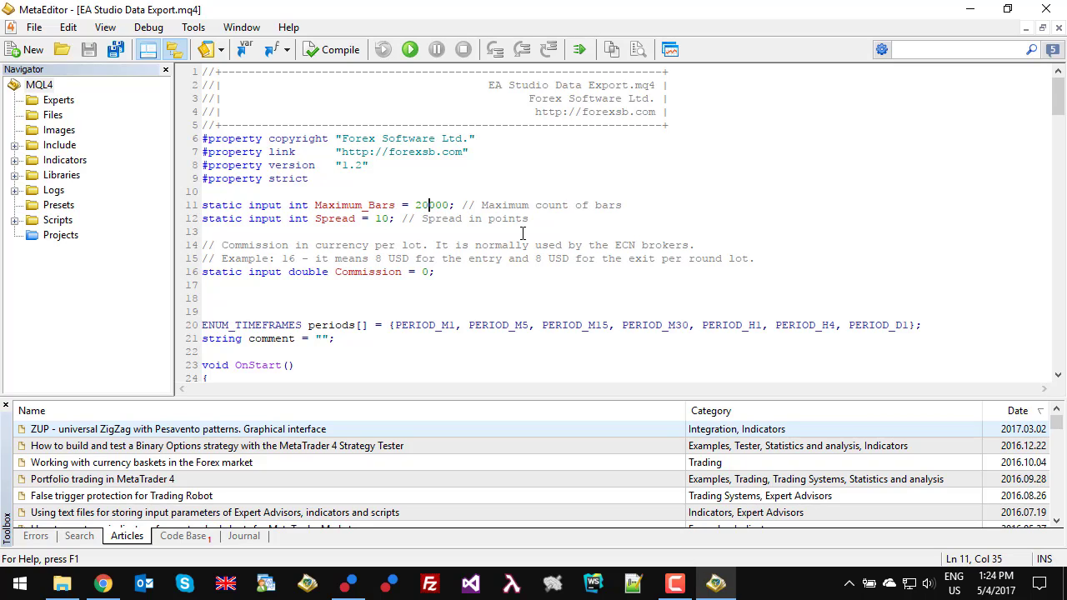
pyautogui.write('0')
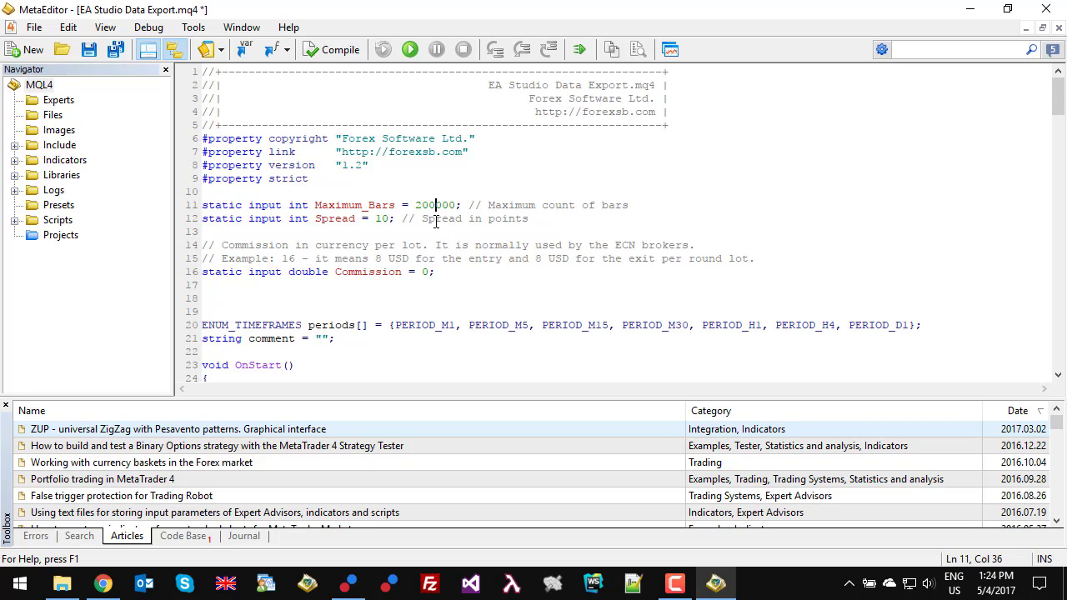
# Check the EURUSD spread in MetaTrader 4's Market Watch and set Spread to 5 in the EA Studio Data Export script.
pyautogui.moveTo(435, 205); pyautogui.dragTo(415, 205)
pyautogui.click(461, 236)
pyautogui.moveTo(396, 12); pyautogui.dragTo(739, 76)
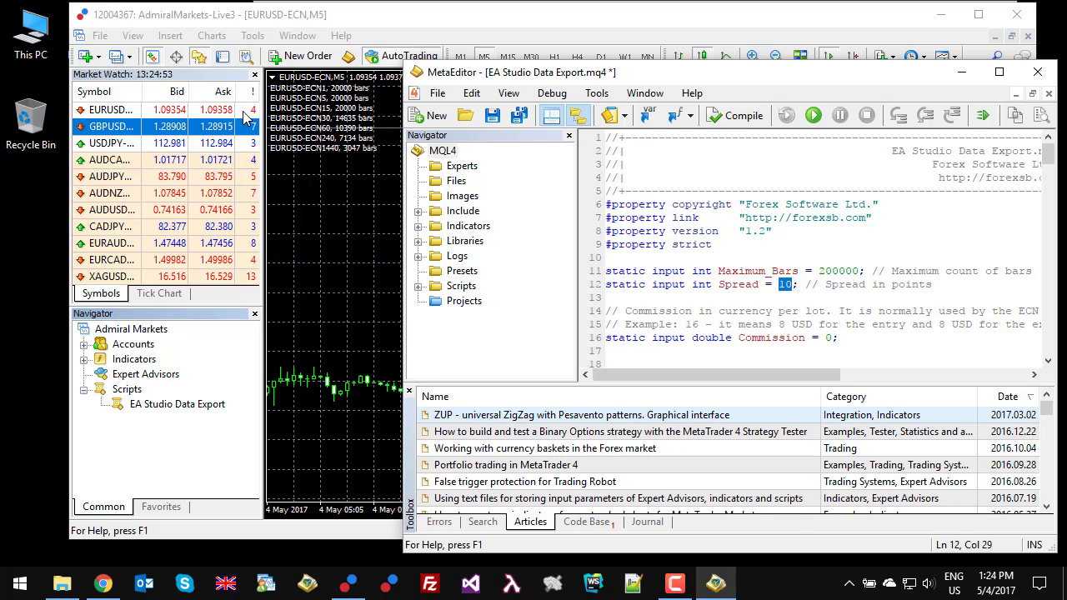
pyautogui.click(218, 110)
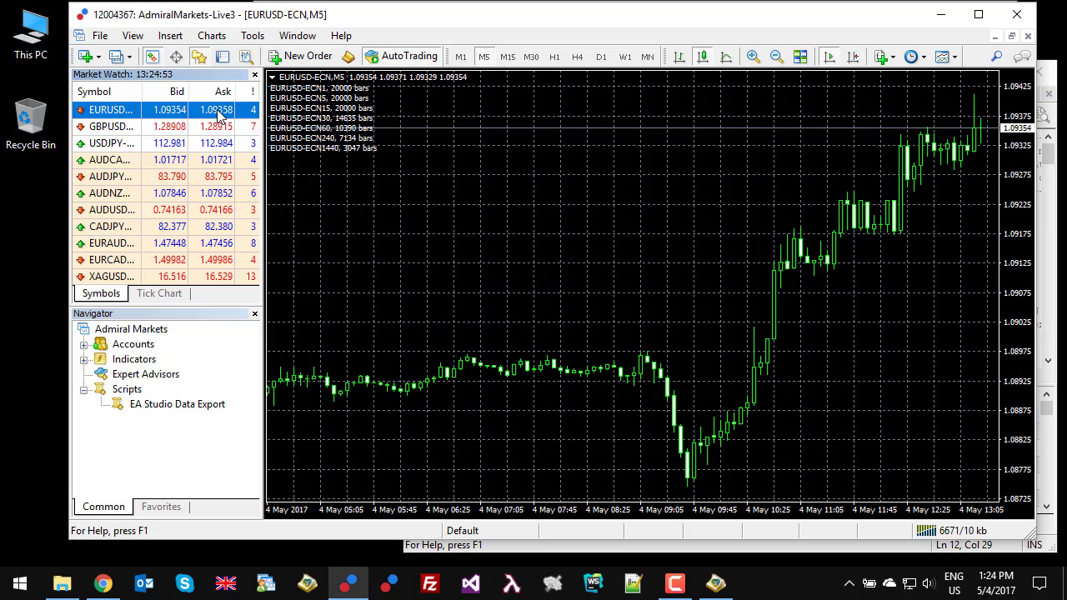
pyautogui.click(507, 547)
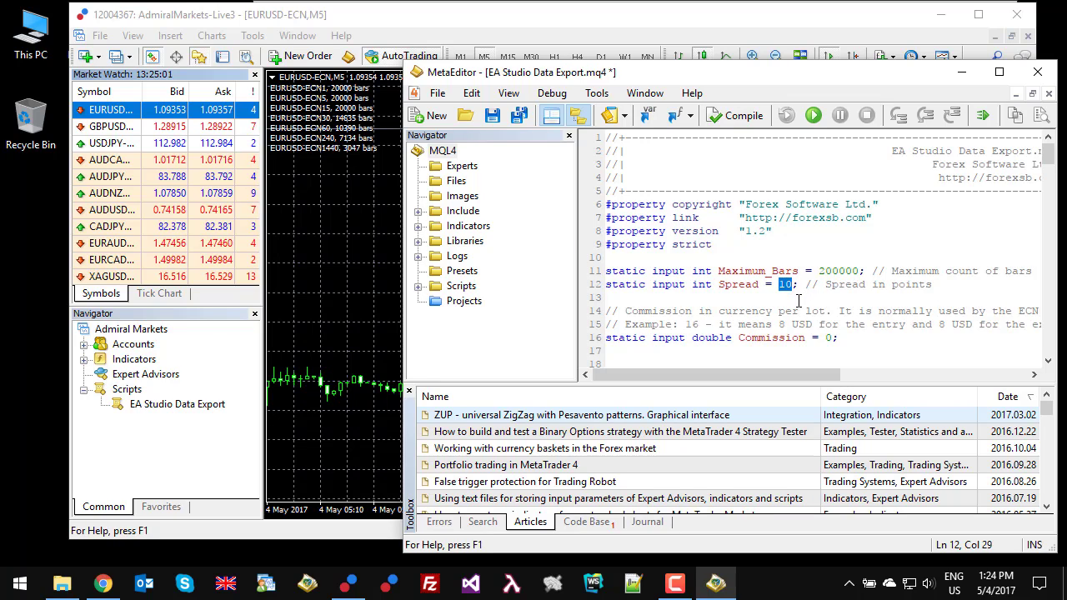
pyautogui.write('5')
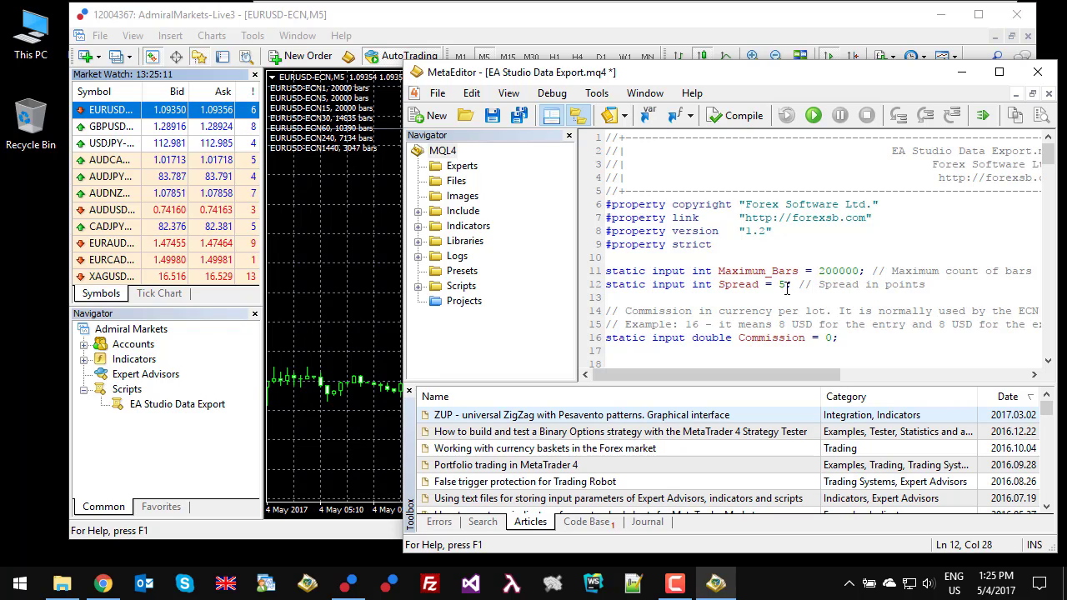
# Switch to MetaTrader 4, examine the EURUSD-ECN contract specification for trading costs and close it.
pyautogui.scroll(-1, 842, 275)
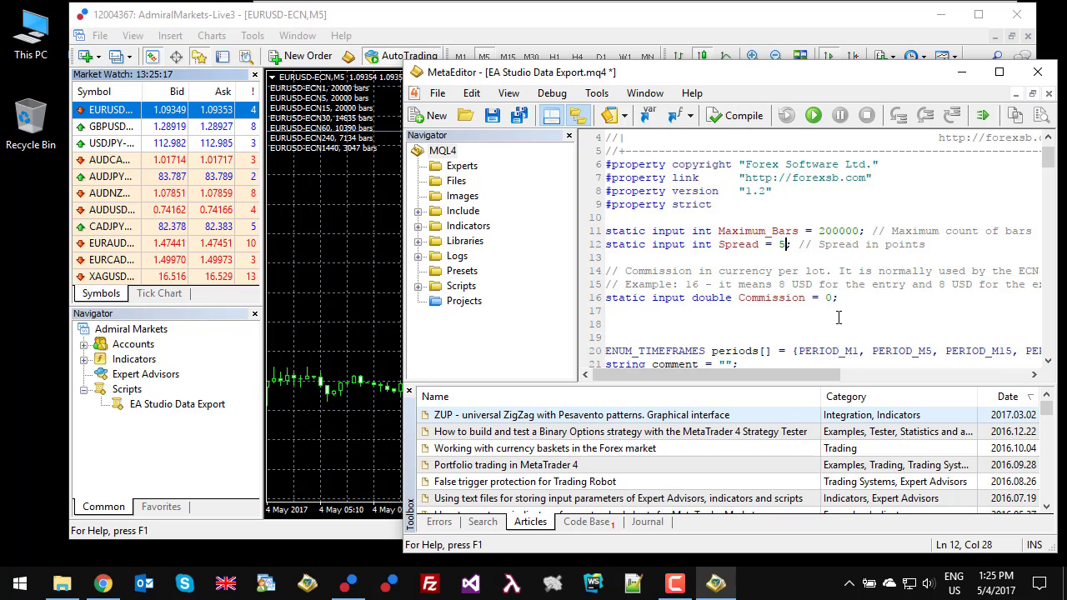
pyautogui.rightClick(207, 115)
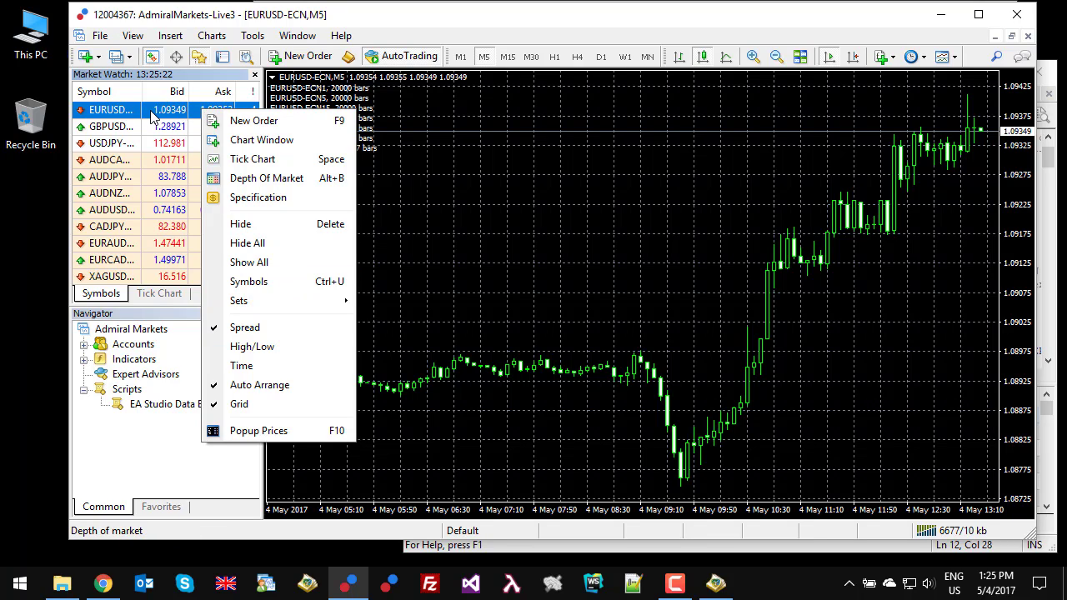
pyautogui.click(268, 206)
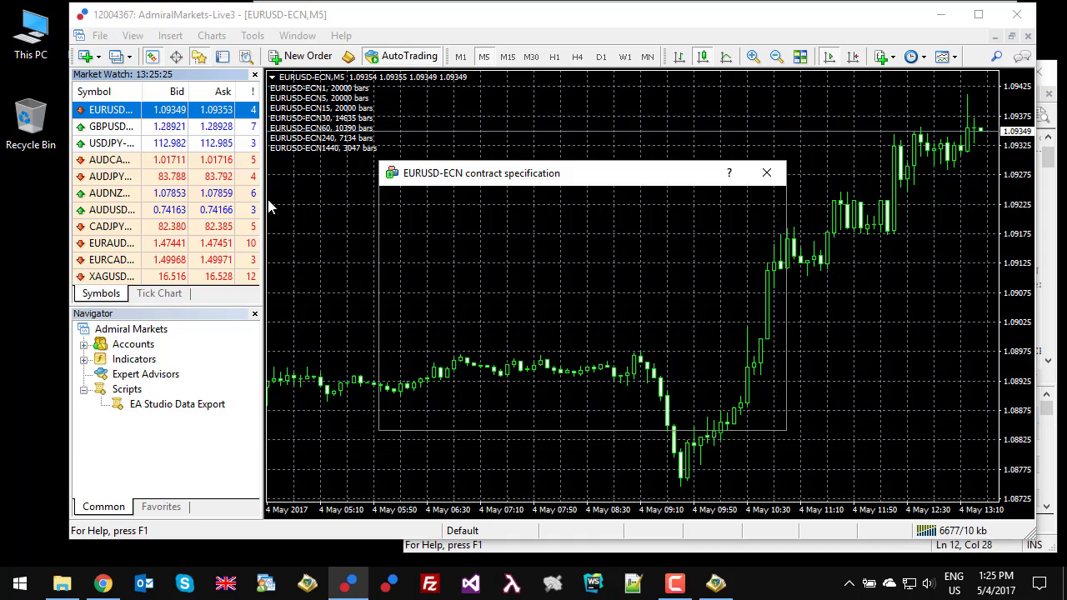
pyautogui.moveTo(767, 226)
pyautogui.mouseDown()
pyautogui.moveTo(786, 335)
pyautogui.moveTo(784, 215)
pyautogui.mouseUp()
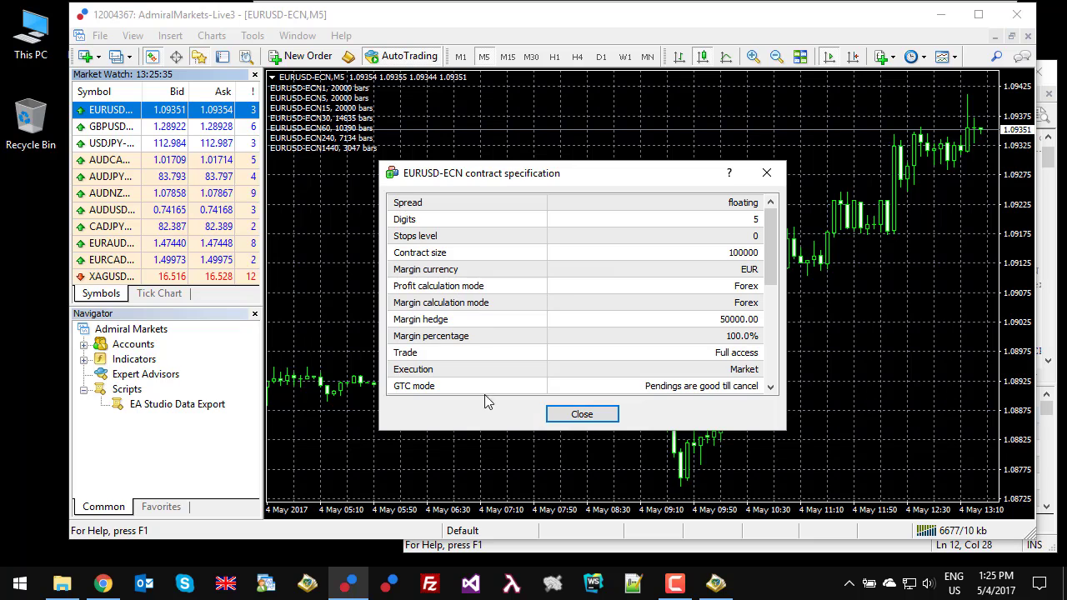
pyautogui.click(575, 415)
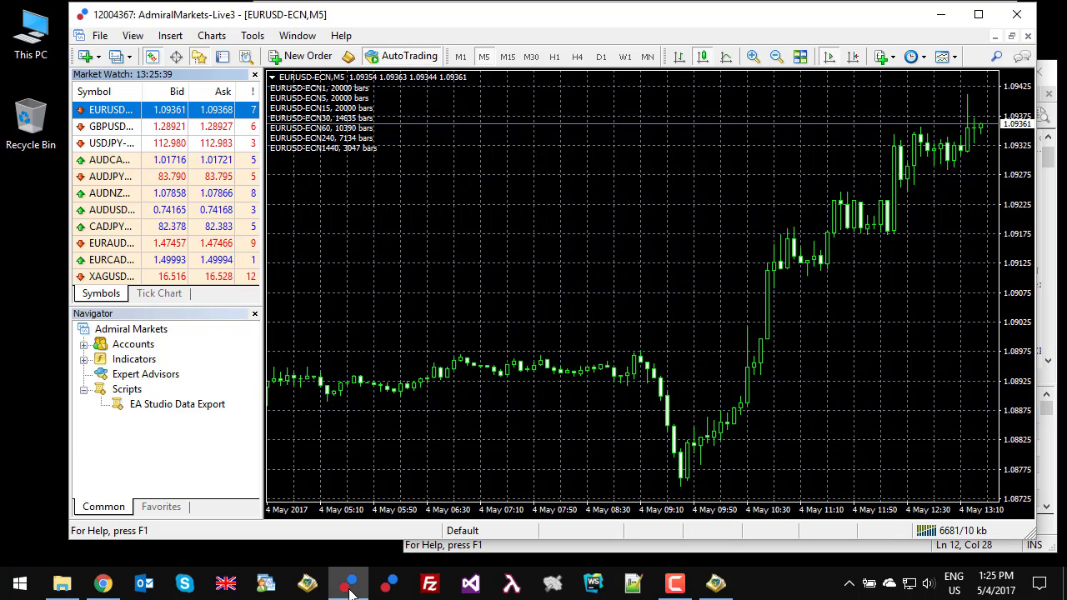
pyautogui.moveTo(350, 591)
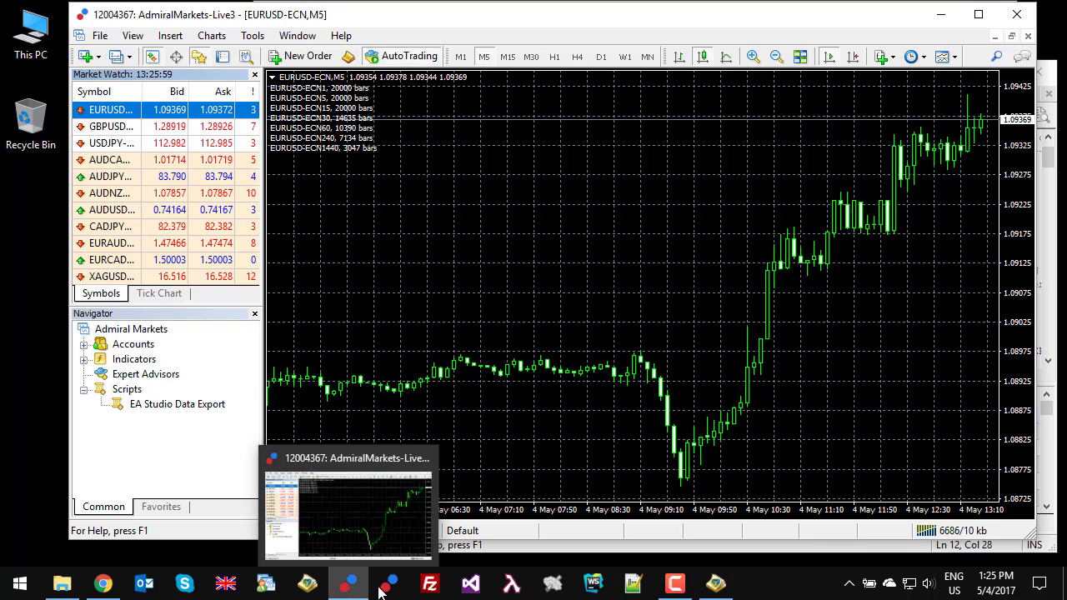
pyautogui.click(102, 581)
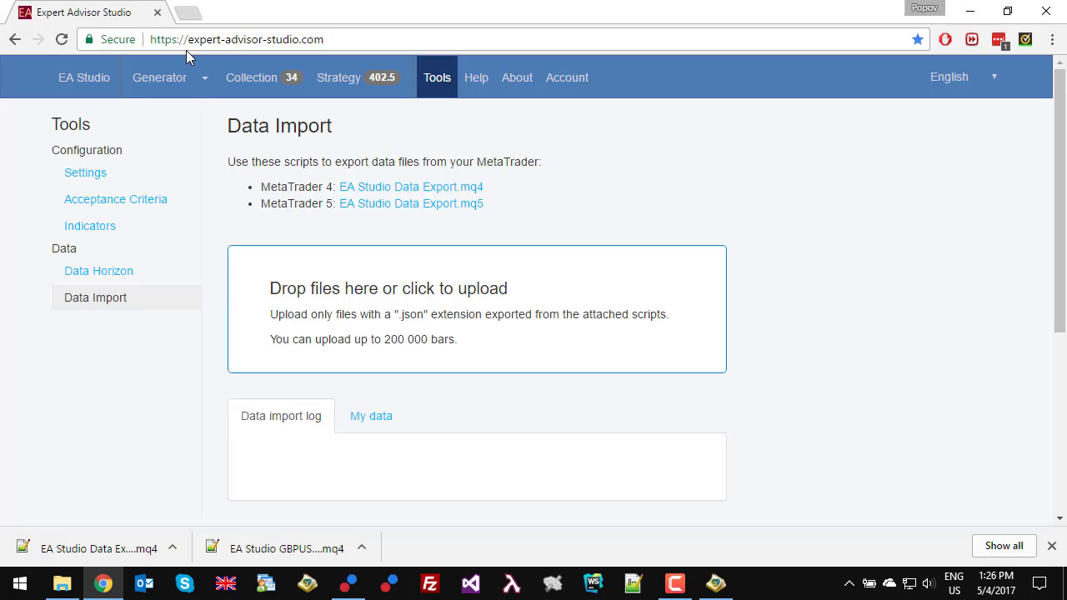
pyautogui.click(969, 12)
# Return to the script in MetaEditor, set Commission to 6 and compile it.
pyautogui.click(655, 547)
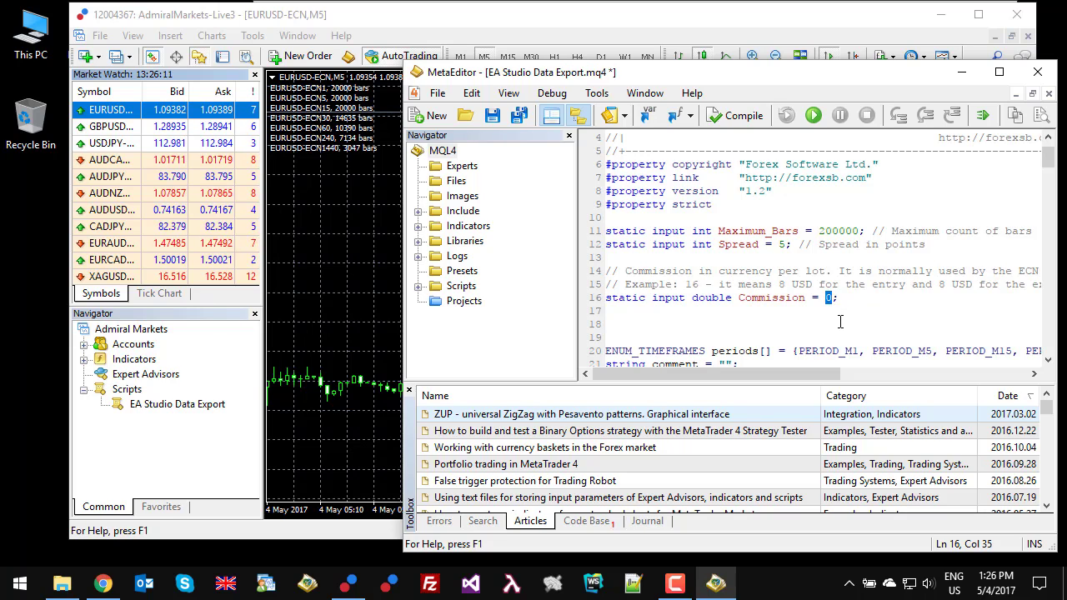
pyautogui.write('6')
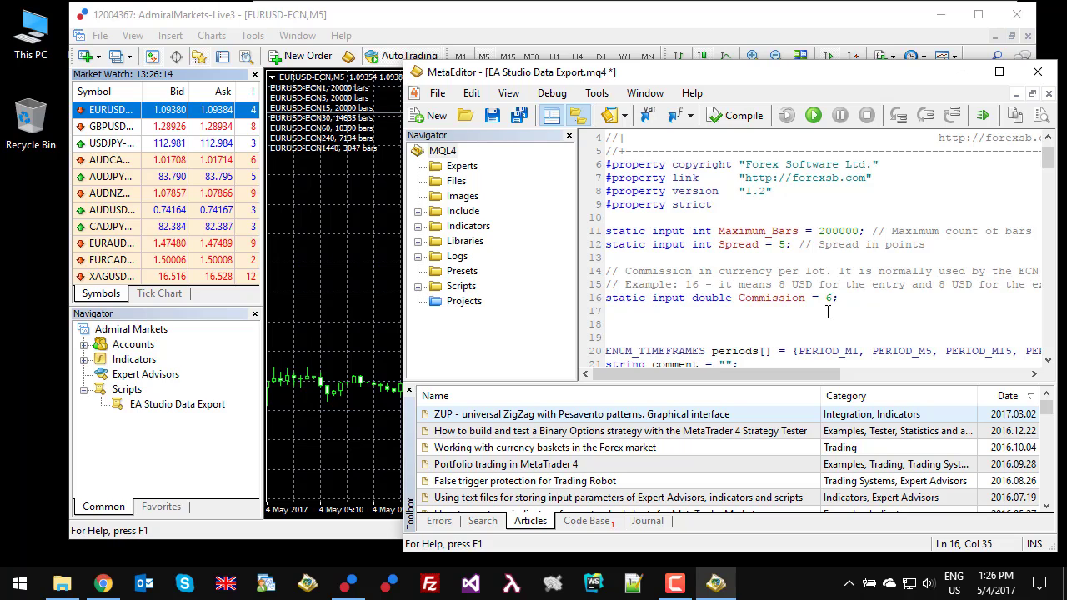
pyautogui.click(843, 298)
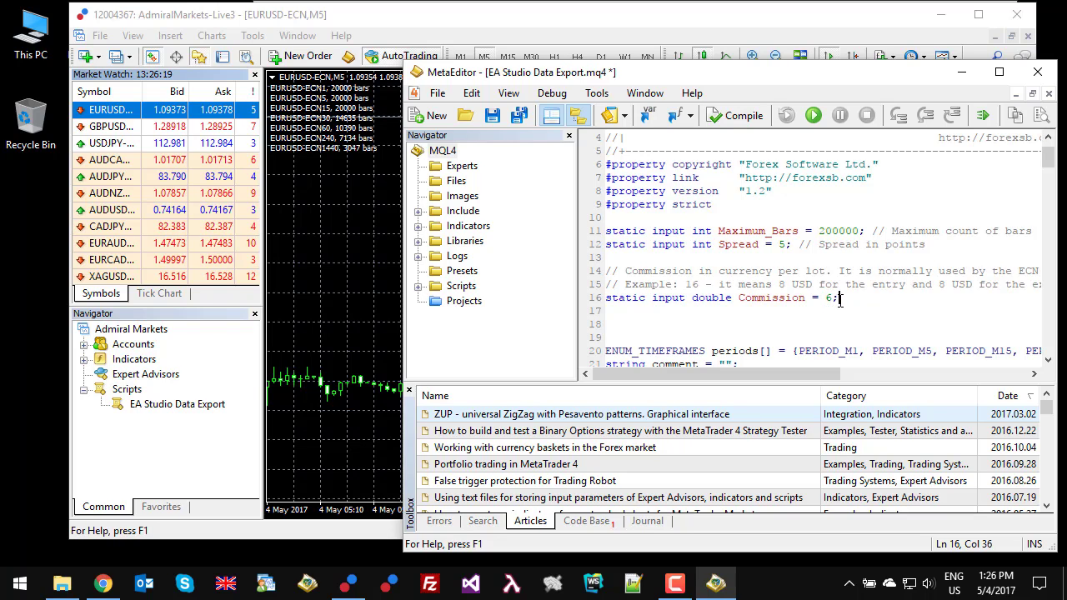
pyautogui.click(733, 121)
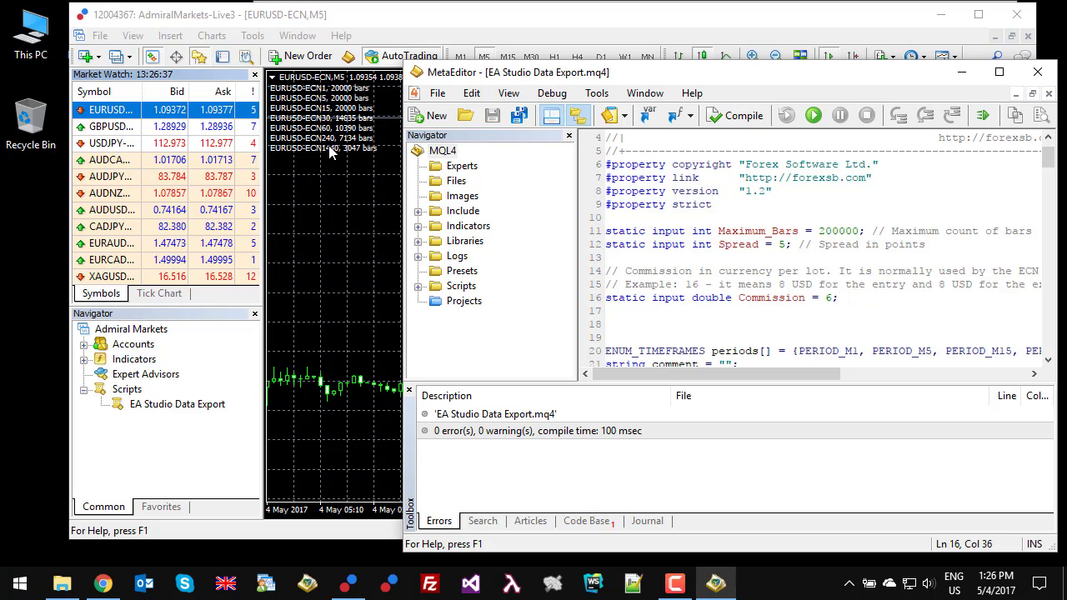
# Rerun the EA Studio Data Export script on the EURUSD-ECN M5 chart in MetaTrader 4 and close MetaEditor.
pyautogui.click(344, 197)
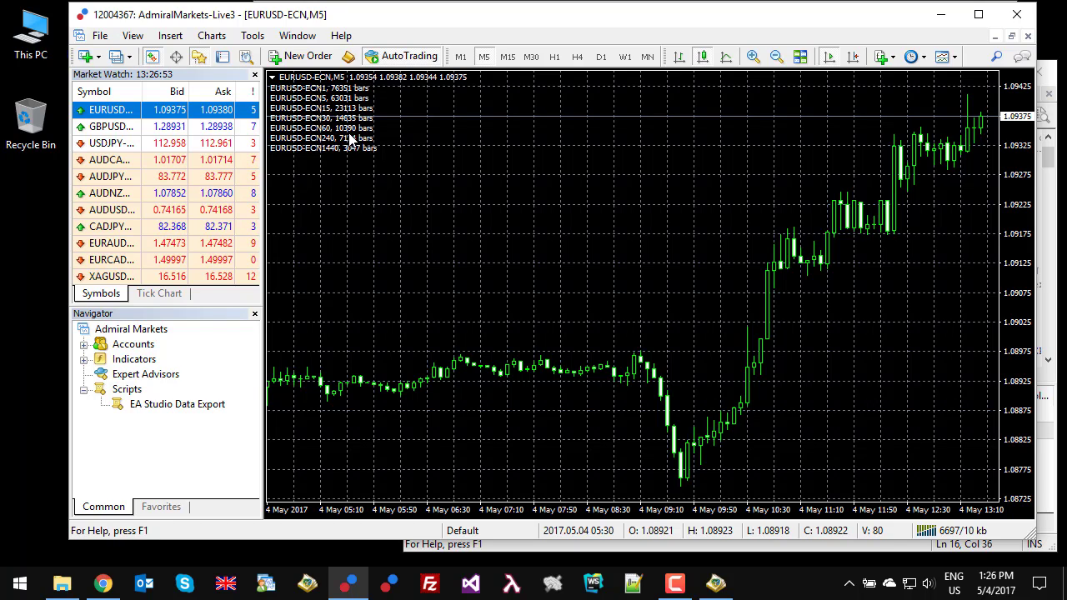
pyautogui.click(519, 550)
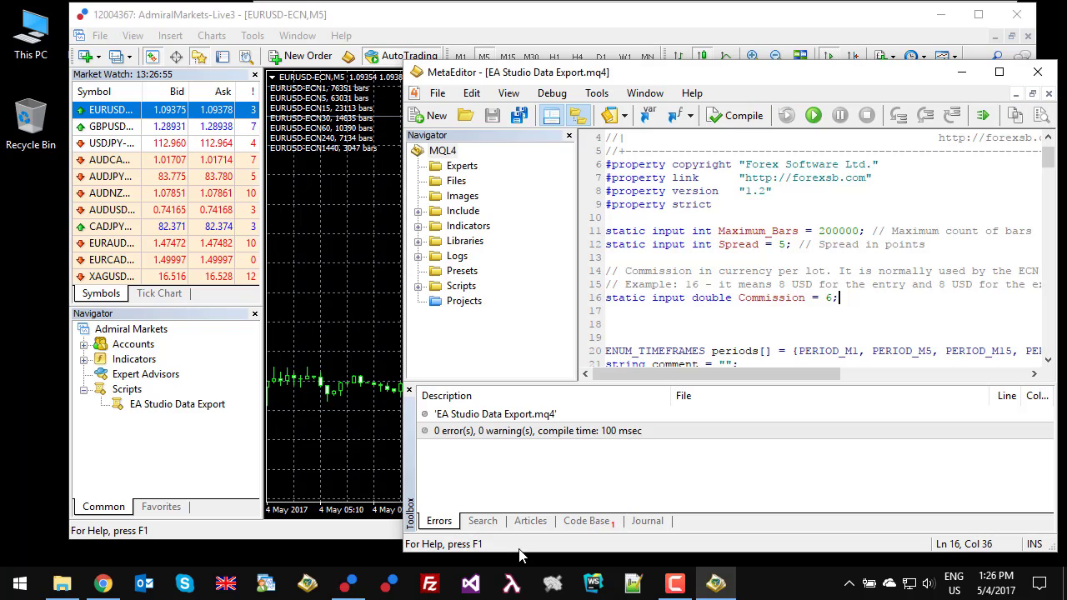
pyautogui.click(1037, 72)
# Close the open Scripts folder window, open MetaTrader 4's data folder and go to MQL4 > Files.
pyautogui.click(65, 585)
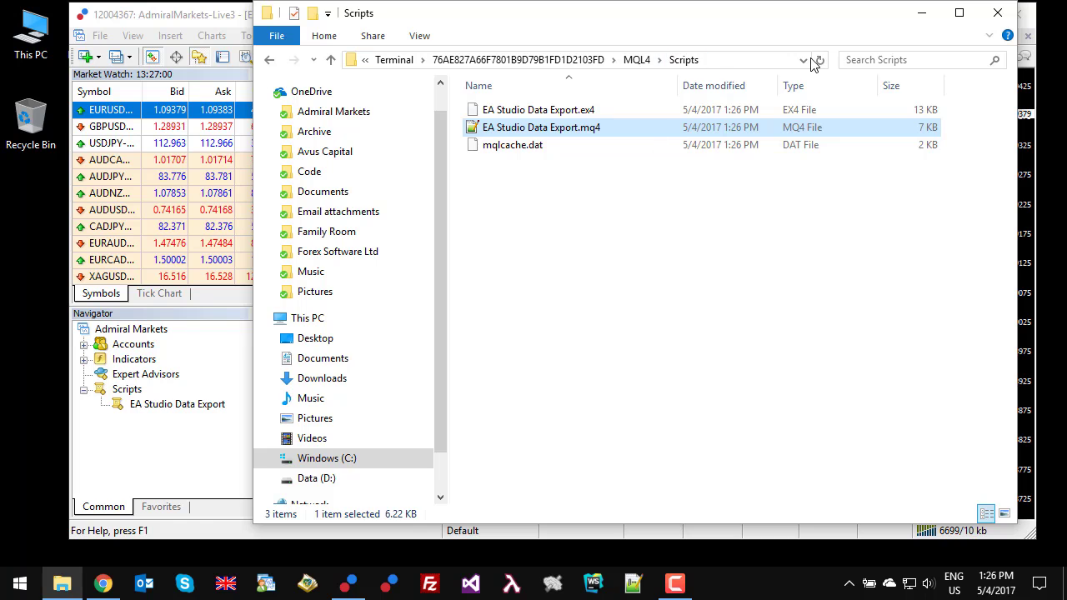
pyautogui.click(996, 12)
pyautogui.click(99, 38)
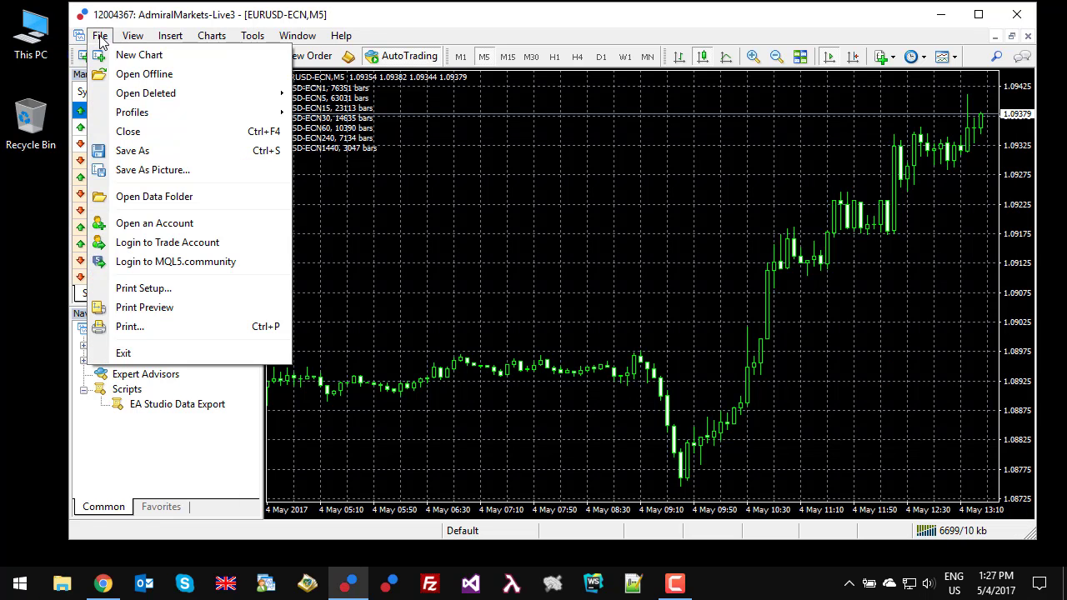
pyautogui.click(196, 200)
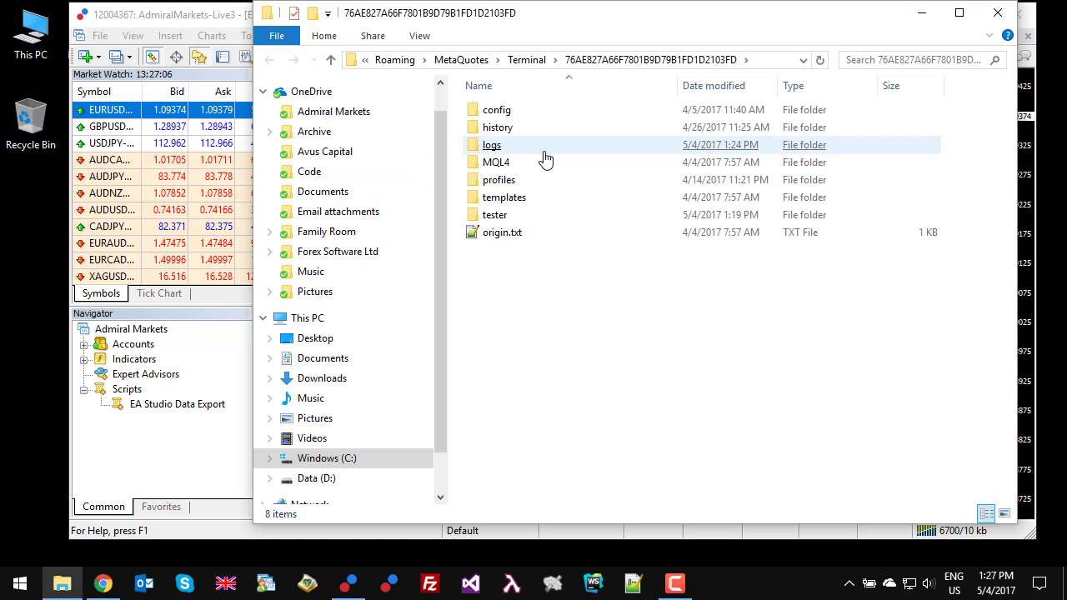
pyautogui.doubleClick(497, 165)
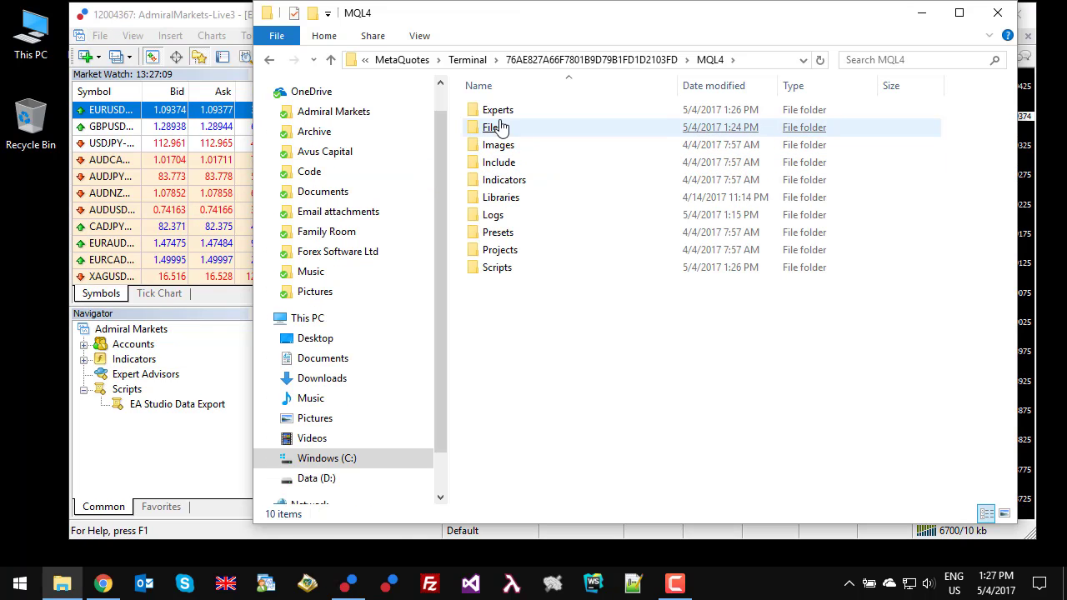
pyautogui.doubleClick(492, 129)
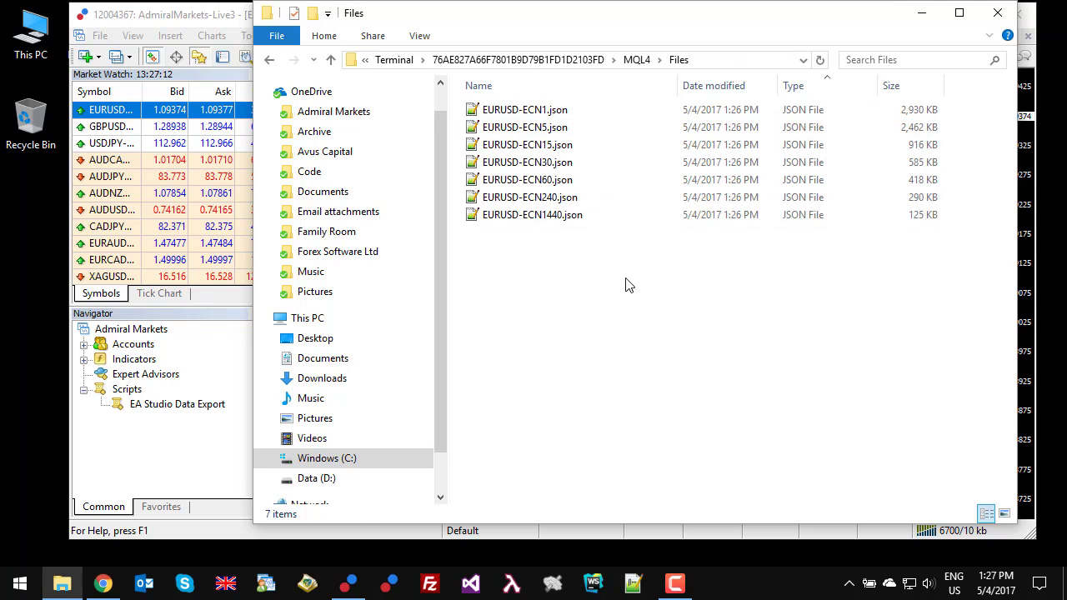
# Open EURUSD-ECN30.json in Notepad++, turn on word wrap and maximize the window.
pyautogui.doubleClick(530, 164)
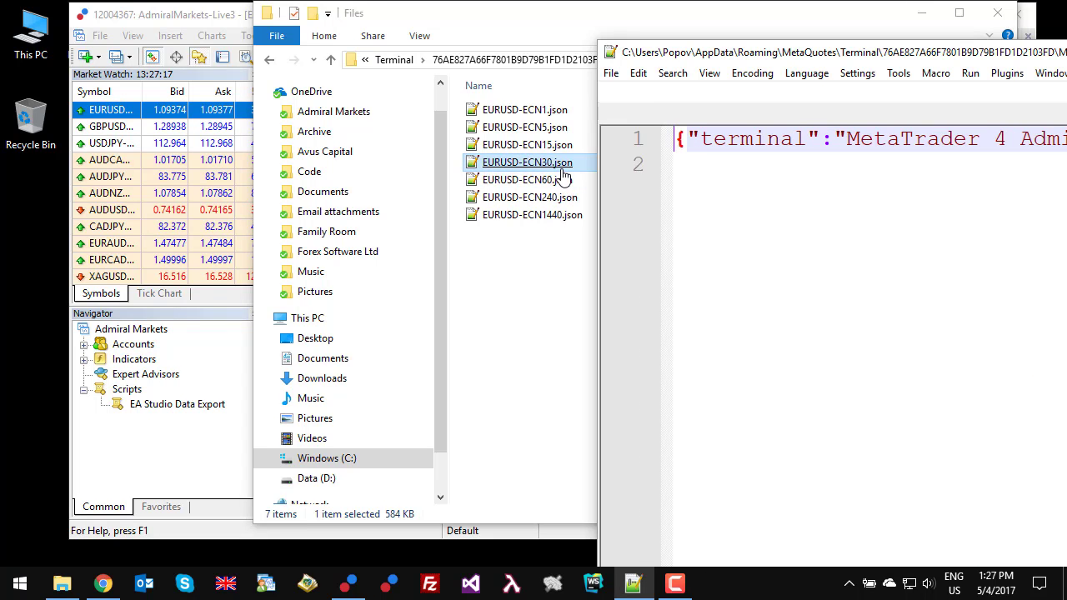
pyautogui.moveTo(810, 53); pyautogui.dragTo(373, 43)
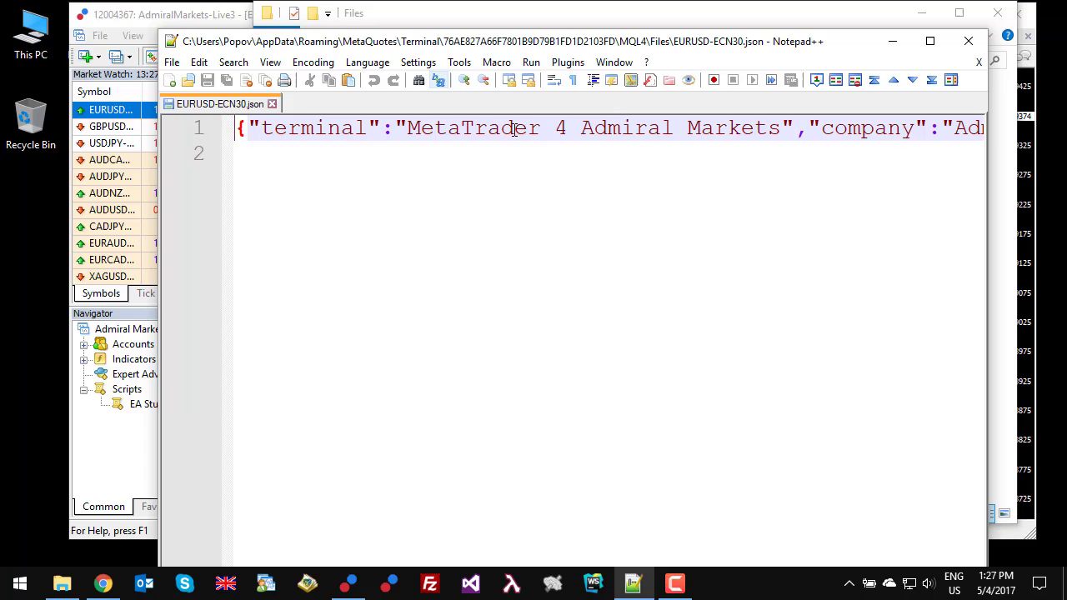
pyautogui.click(554, 82)
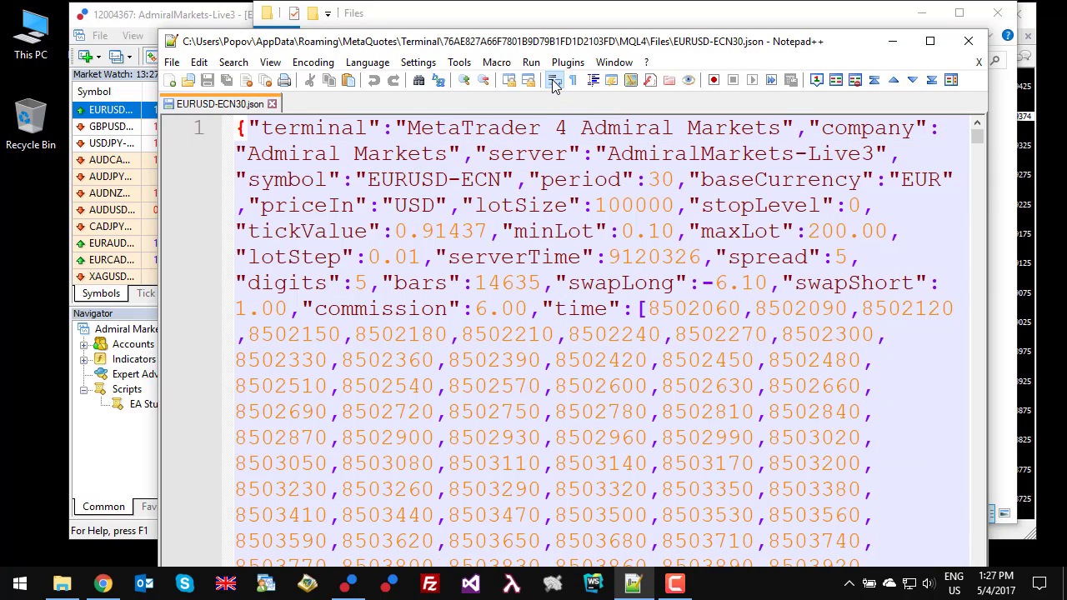
pyautogui.doubleClick(708, 43)
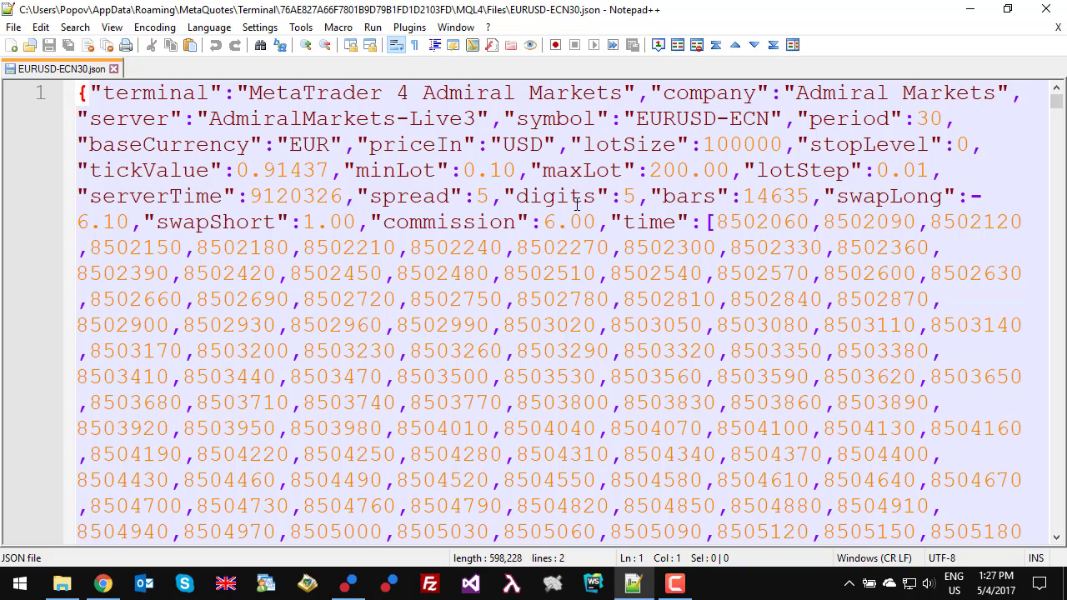
# Examine the lot size, minimum lot, bar count, commission and time data in EURUSD-ECN30.json and close Notepad++.
pyautogui.doubleClick(746, 145)
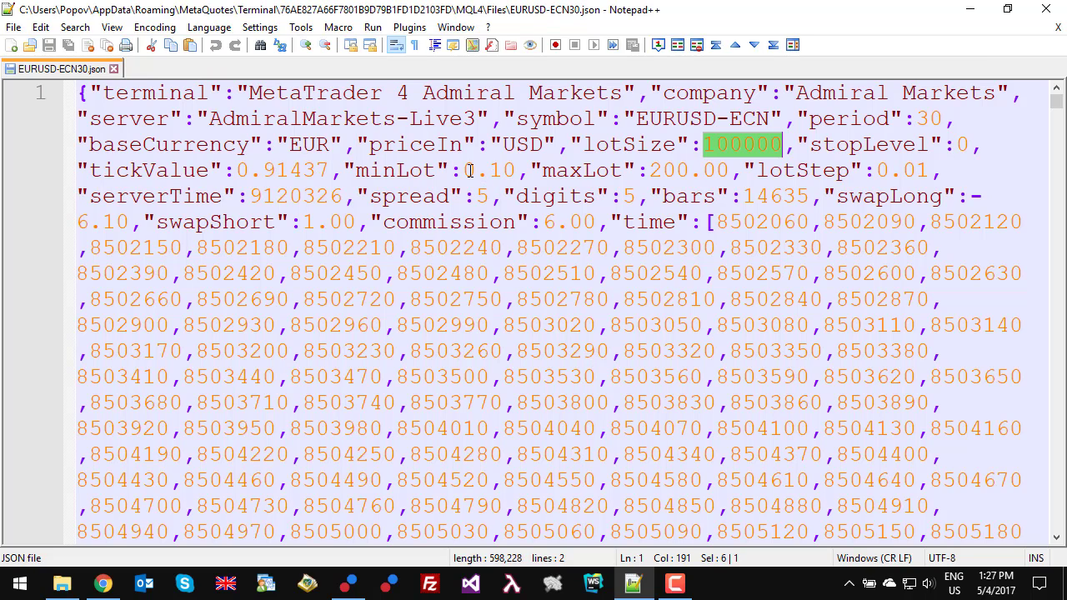
pyautogui.moveTo(463, 170); pyautogui.dragTo(503, 170)
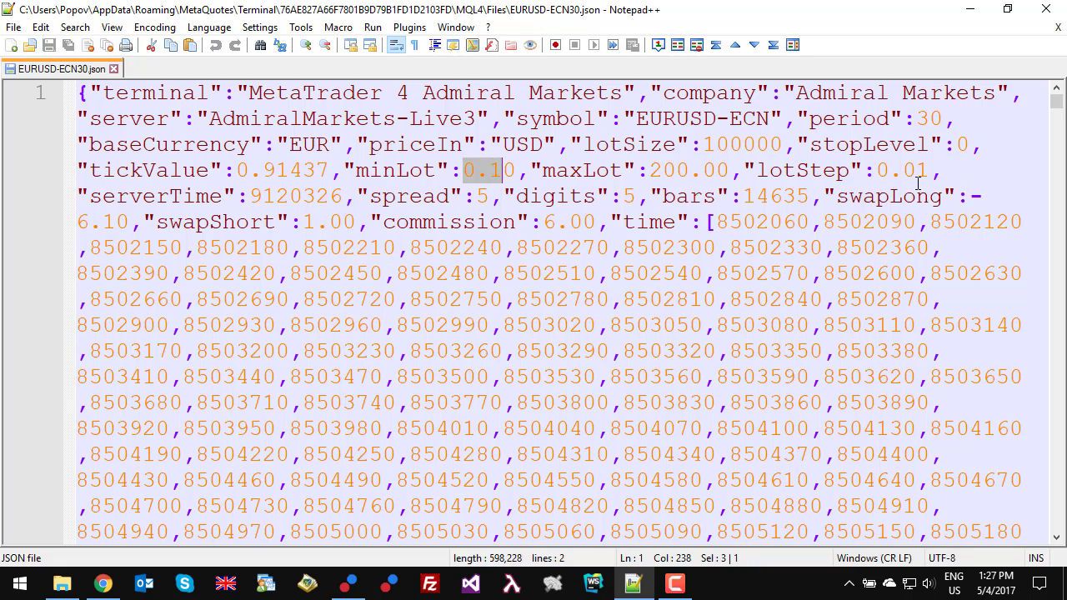
pyautogui.doubleClick(769, 198)
pyautogui.click(559, 223)
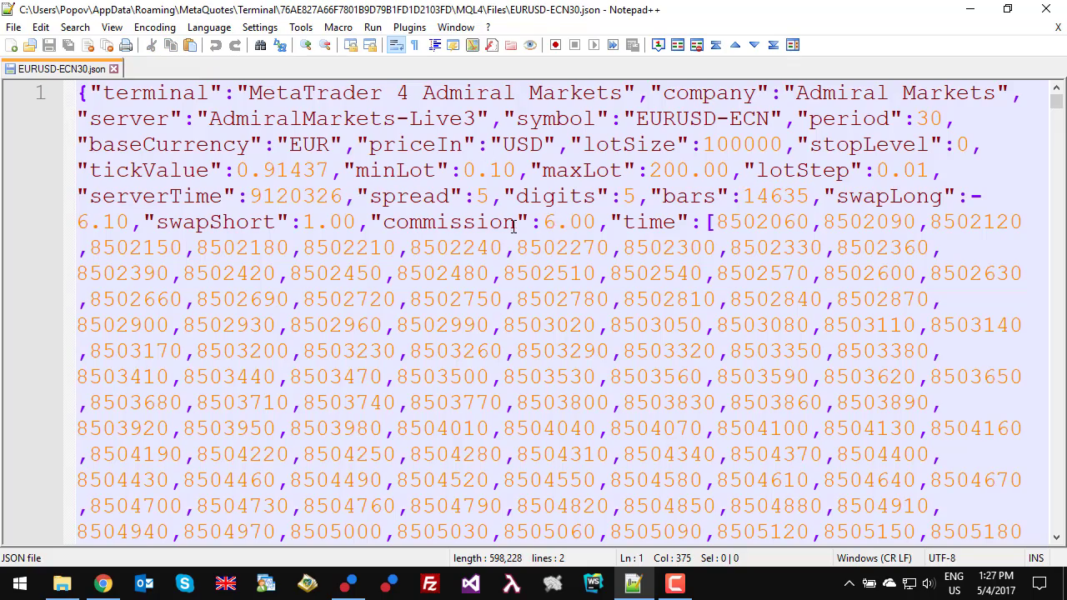
pyautogui.scroll(-14, 559, 292)
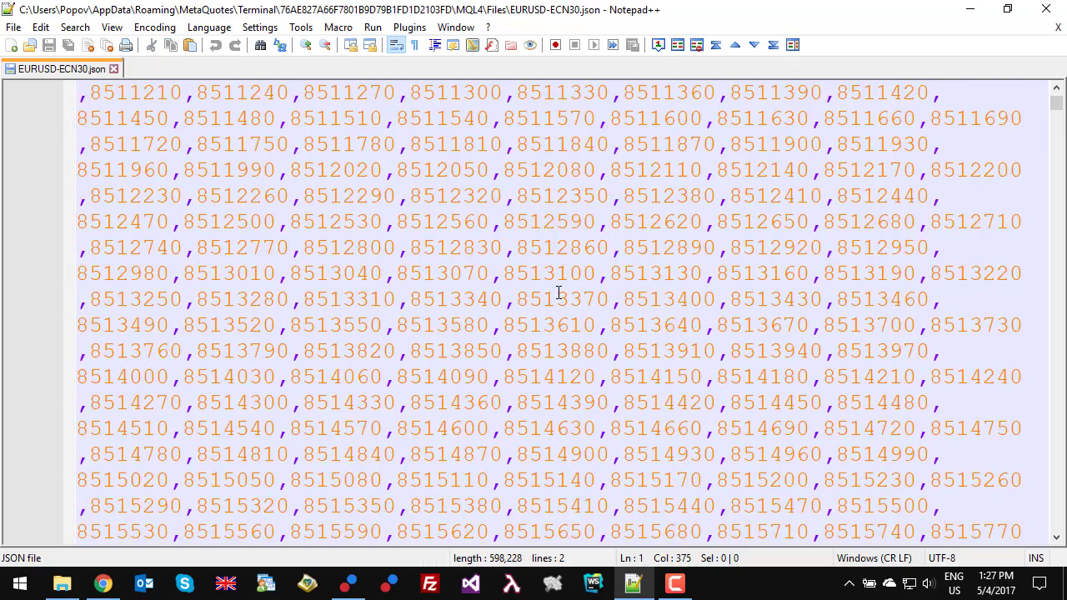
pyautogui.scroll(14, 559, 291)
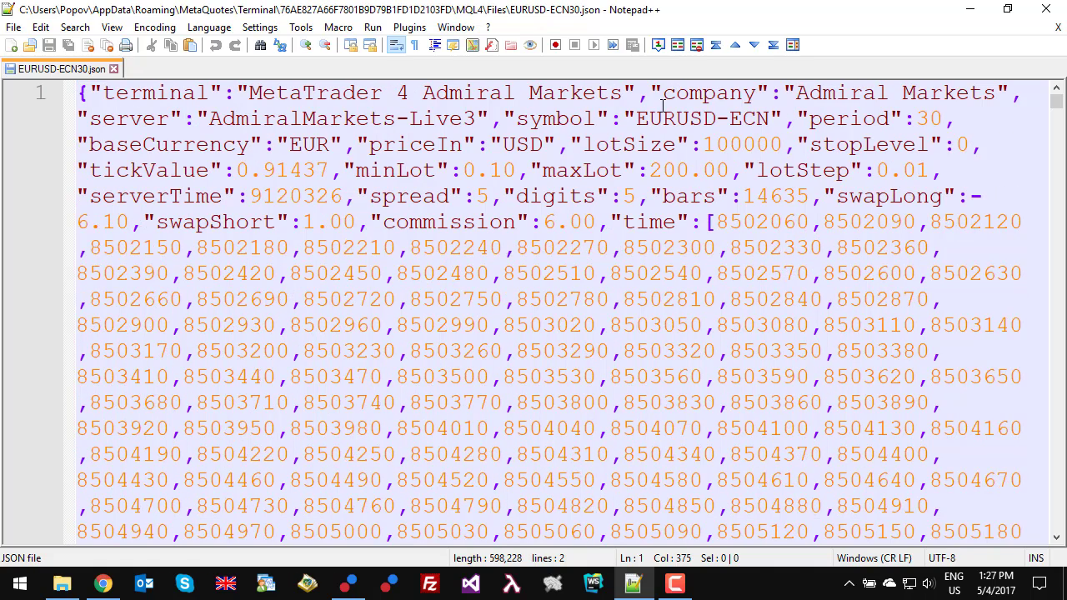
pyautogui.click(114, 69)
pyautogui.click(1046, 10)
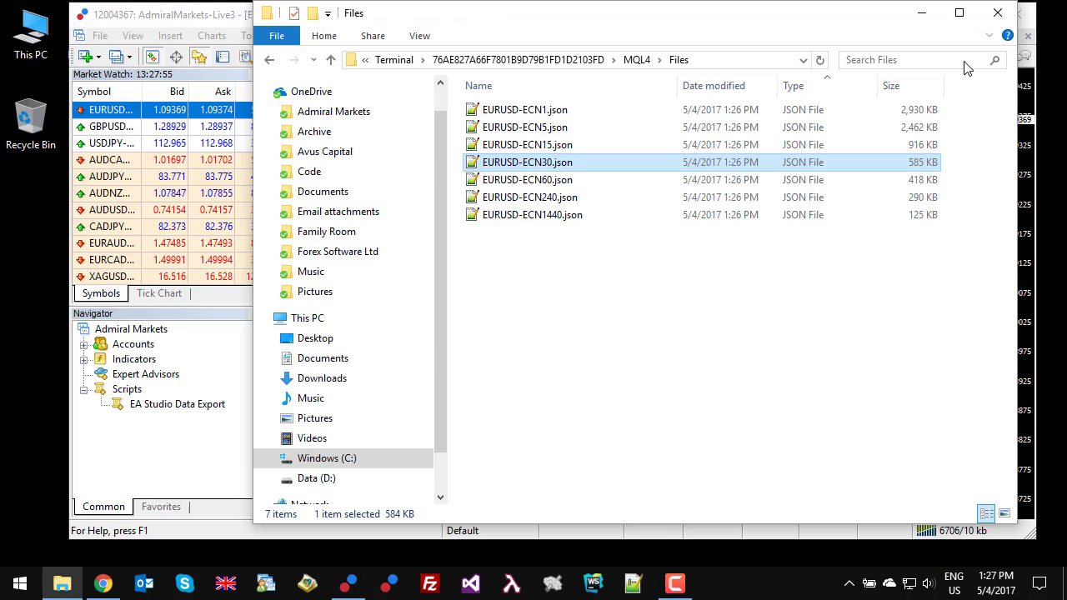
# Select all seven EURUSD-ECN JSON files in the Files folder, import them on EA Studio's Data Import page and review the import log.
pyautogui.moveTo(594, 288); pyautogui.dragTo(457, 98)
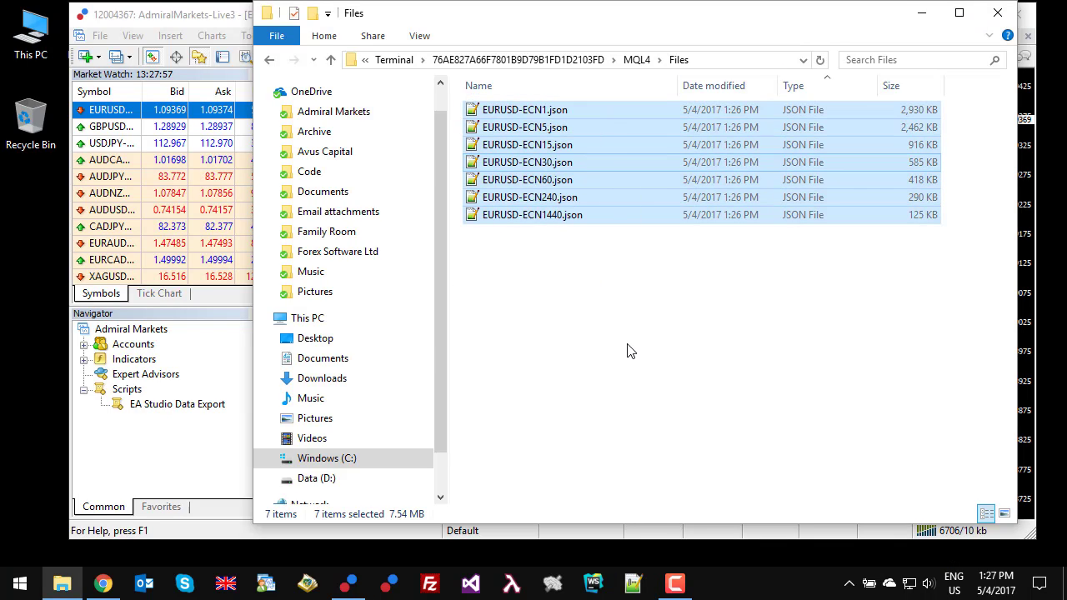
pyautogui.moveTo(479, 16); pyautogui.dragTo(817, 123)
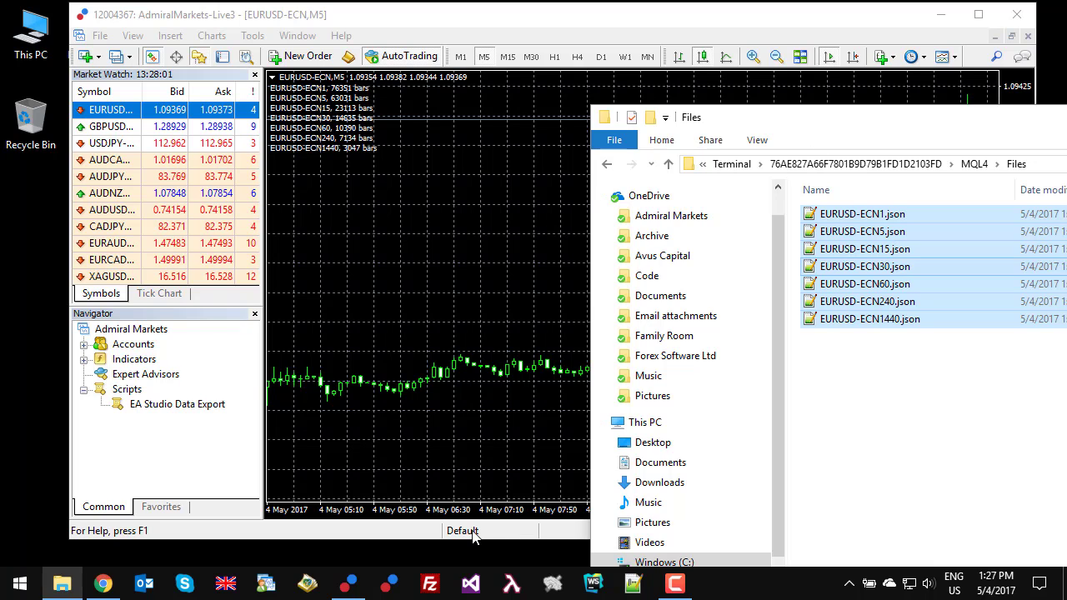
pyautogui.click(104, 584)
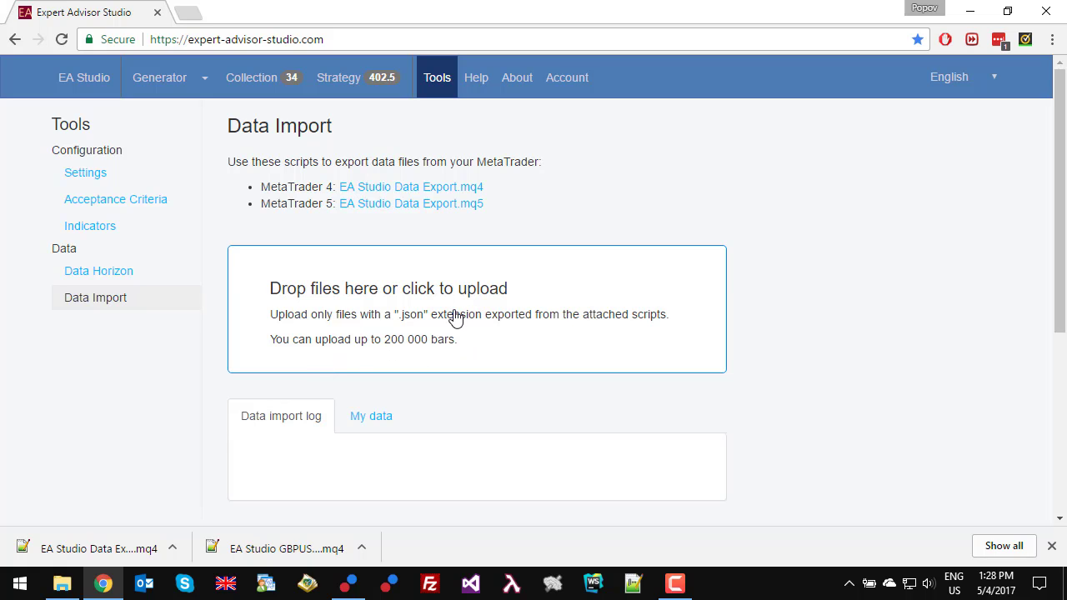
pyautogui.click(62, 583)
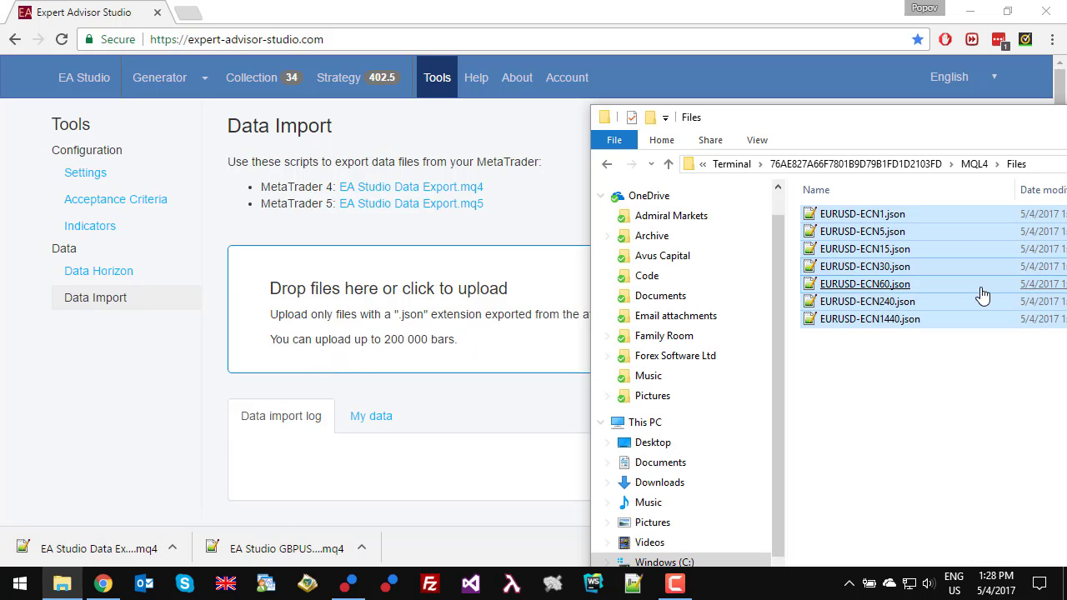
pyautogui.moveTo(863, 275); pyautogui.dragTo(407, 274)
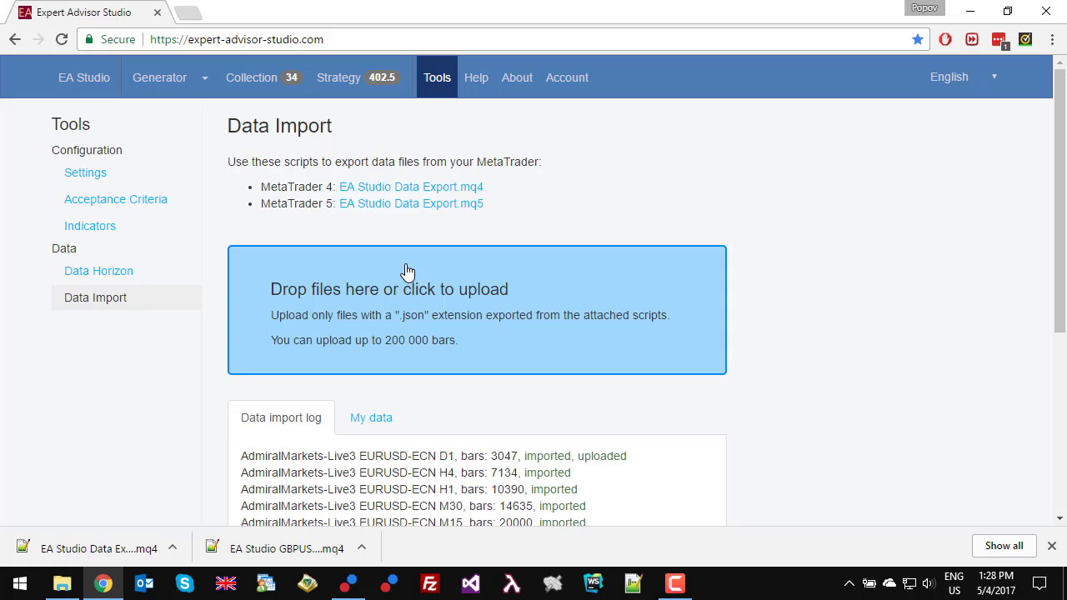
pyautogui.scroll(-2, 885, 309)
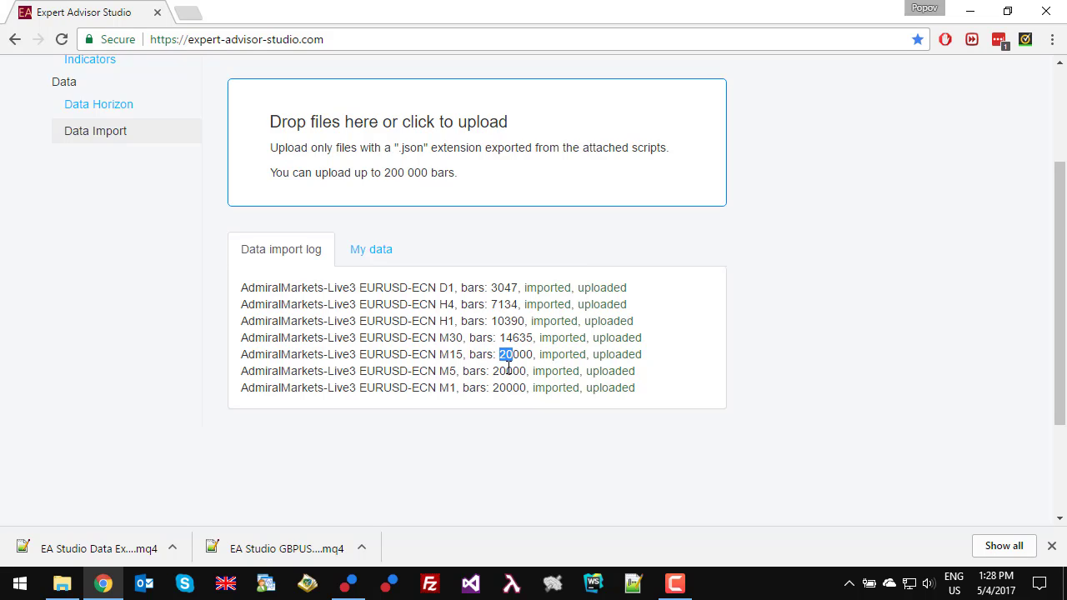
pyautogui.click(512, 368)
pyautogui.scroll(2, 512, 383)
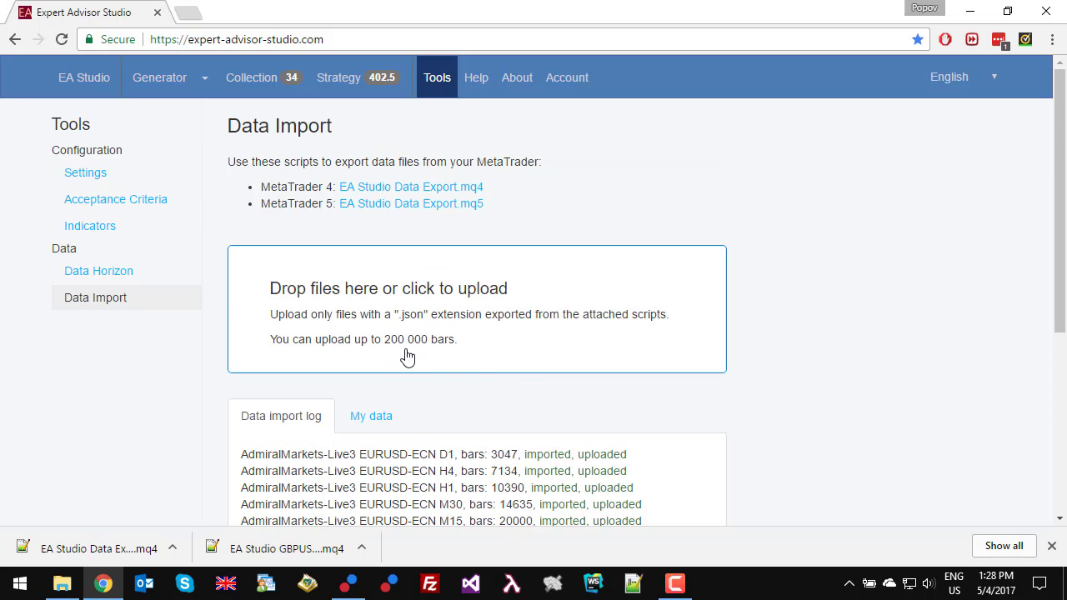
# Set the maximum data bars to 200000 in EA Studio's Data Horizon settings.
pyautogui.click(103, 280)
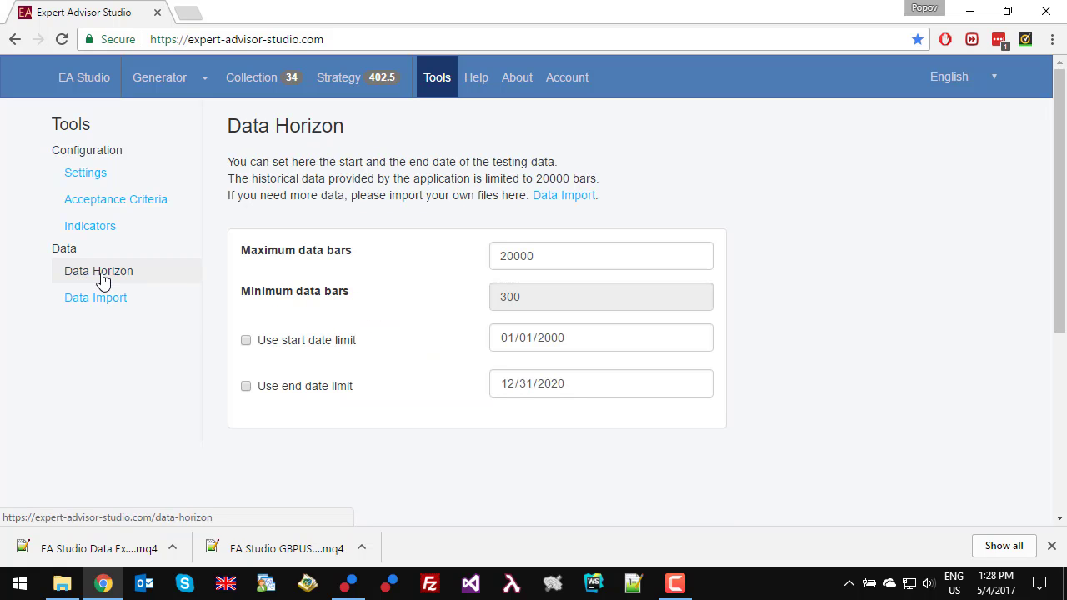
pyautogui.scroll(-1, 103, 283)
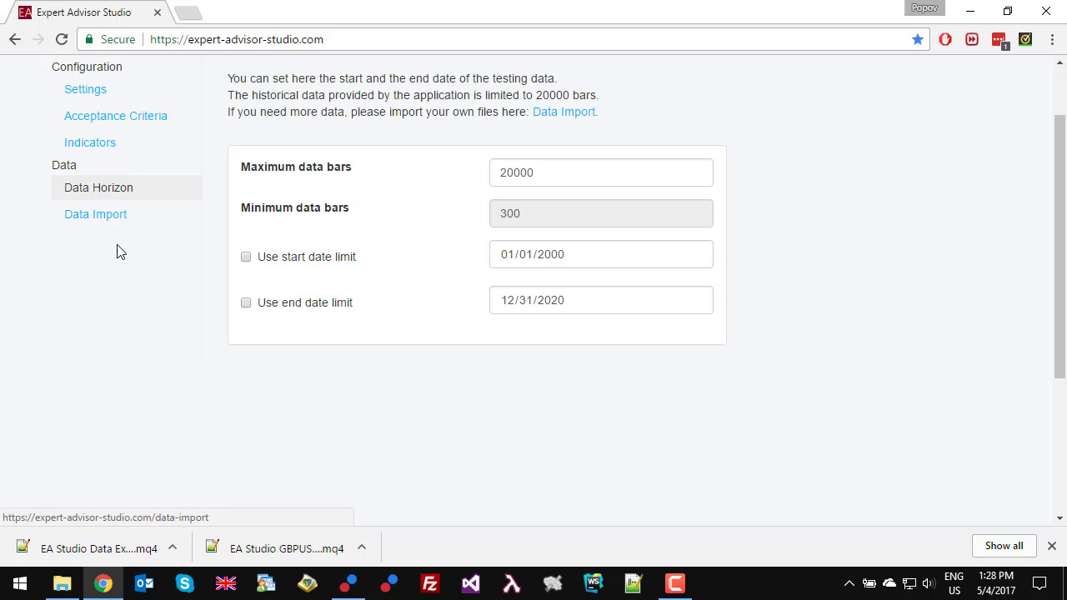
pyautogui.scroll(1, 121, 266)
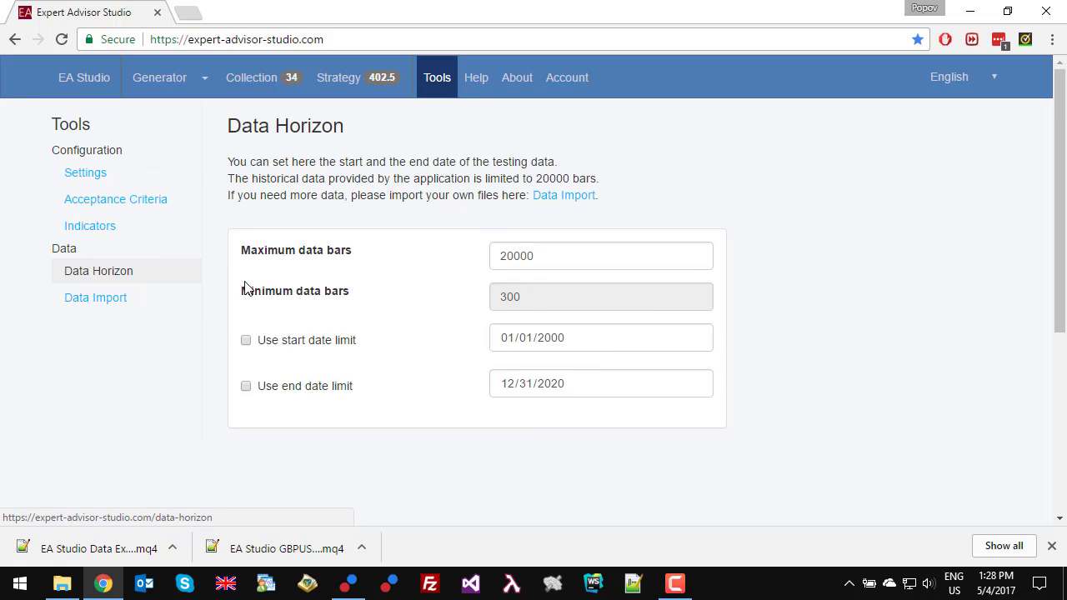
pyautogui.click(514, 256)
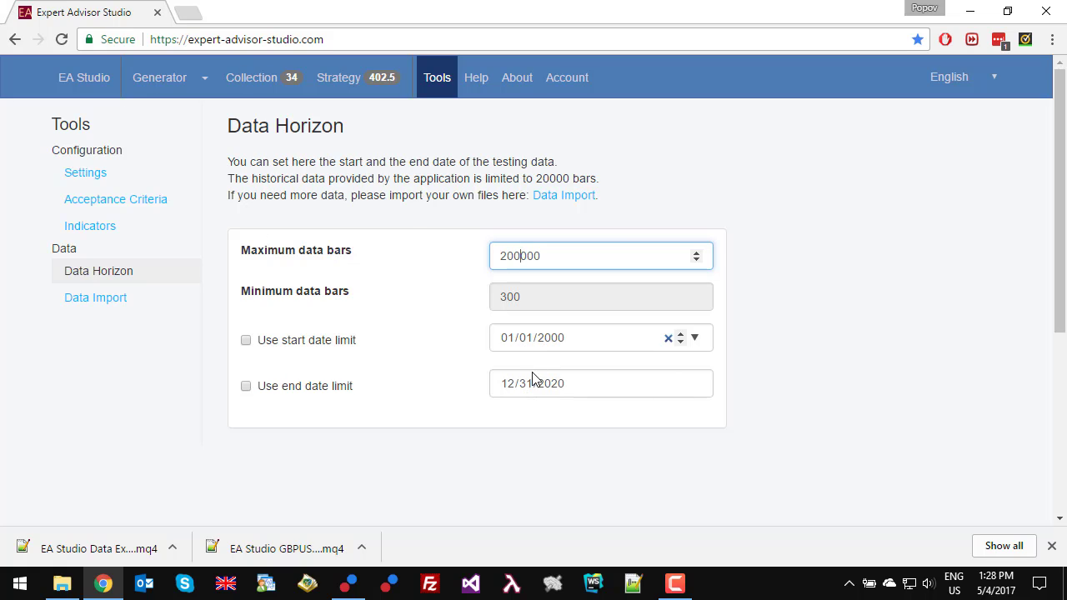
pyautogui.click(858, 372)
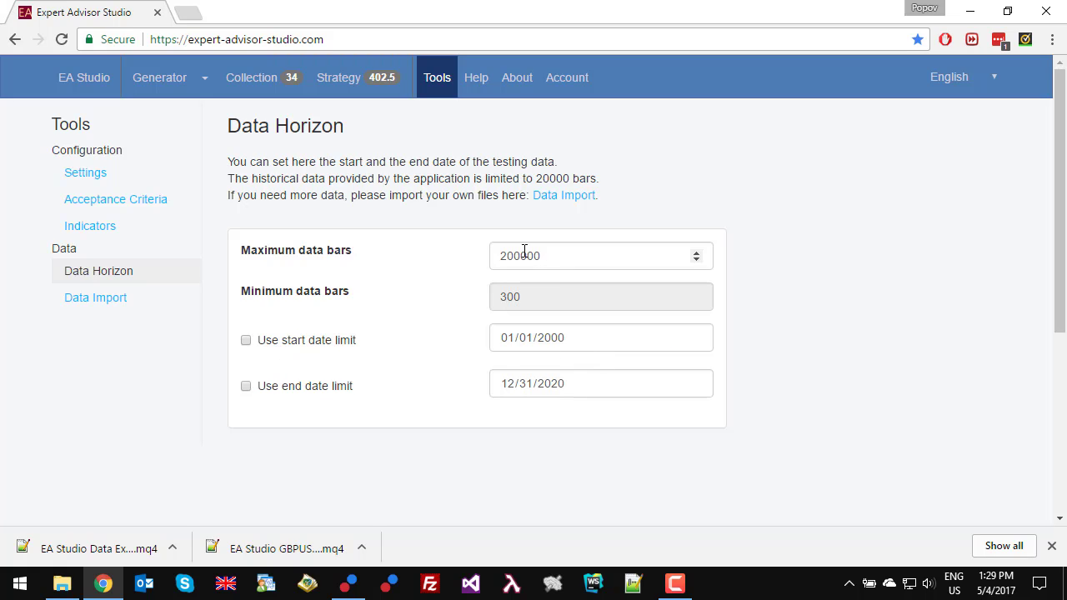
pyautogui.moveTo(520, 258); pyautogui.dragTo(542, 258)
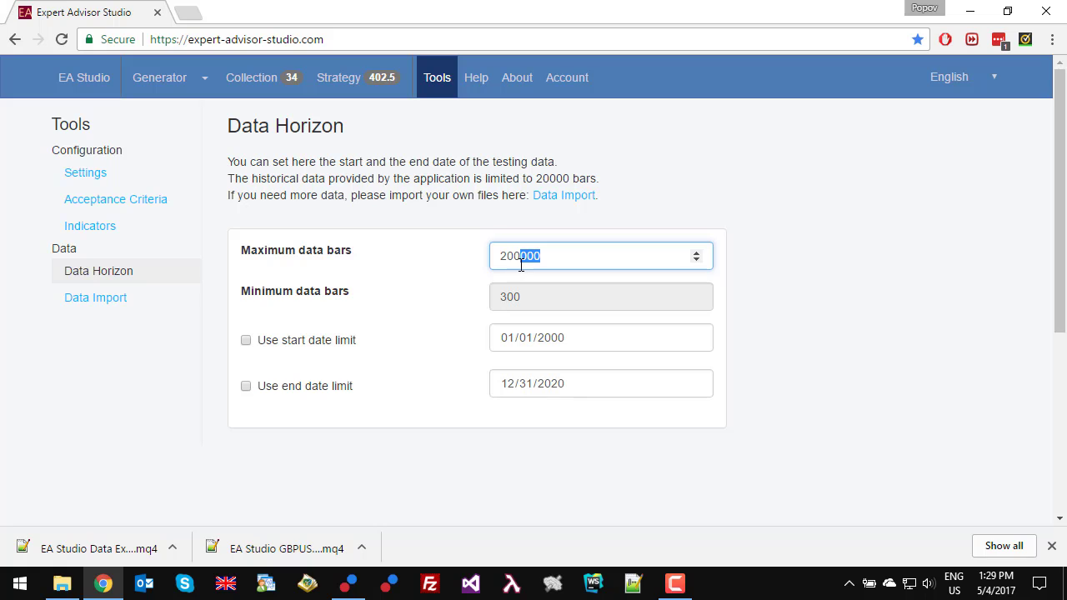
# Import the seven selected EURUSD-ECN JSON files again on the Data Import page and check the bar counts in the log.
pyautogui.click(97, 300)
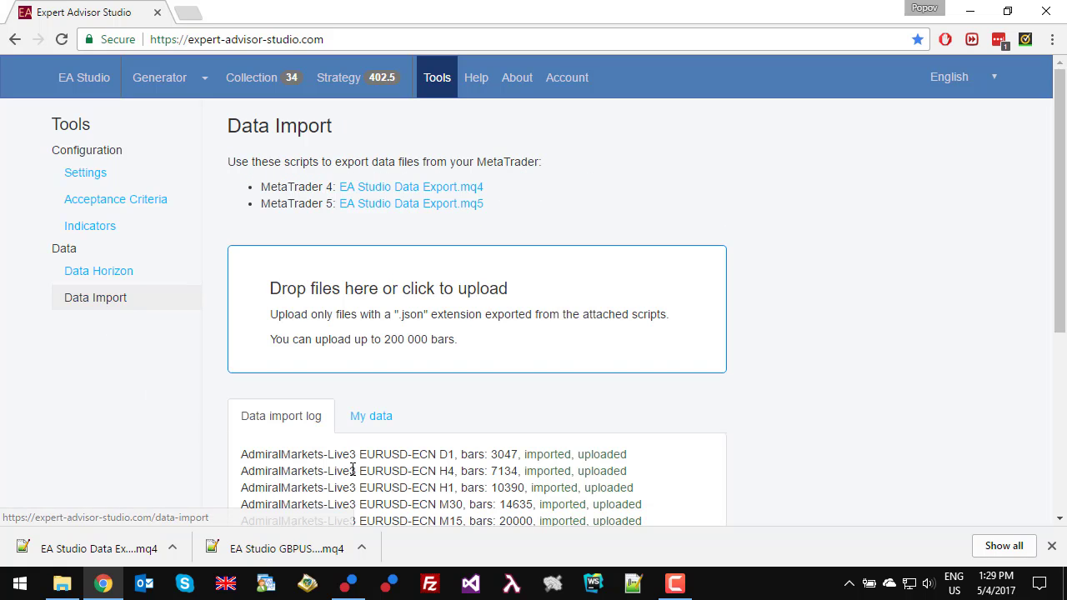
pyautogui.scroll(-1, 622, 431)
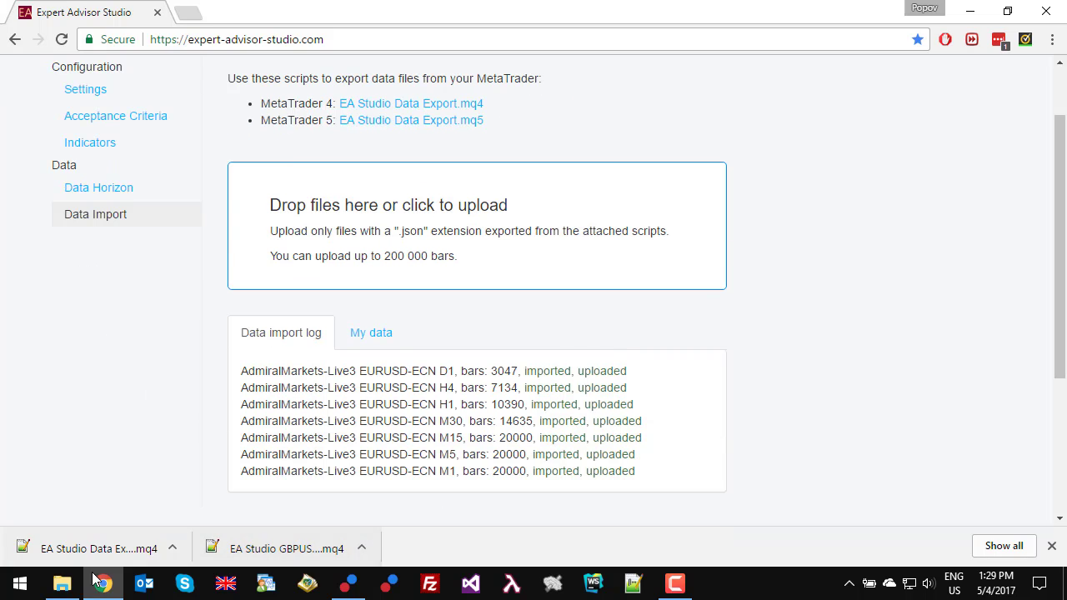
pyautogui.click(61, 583)
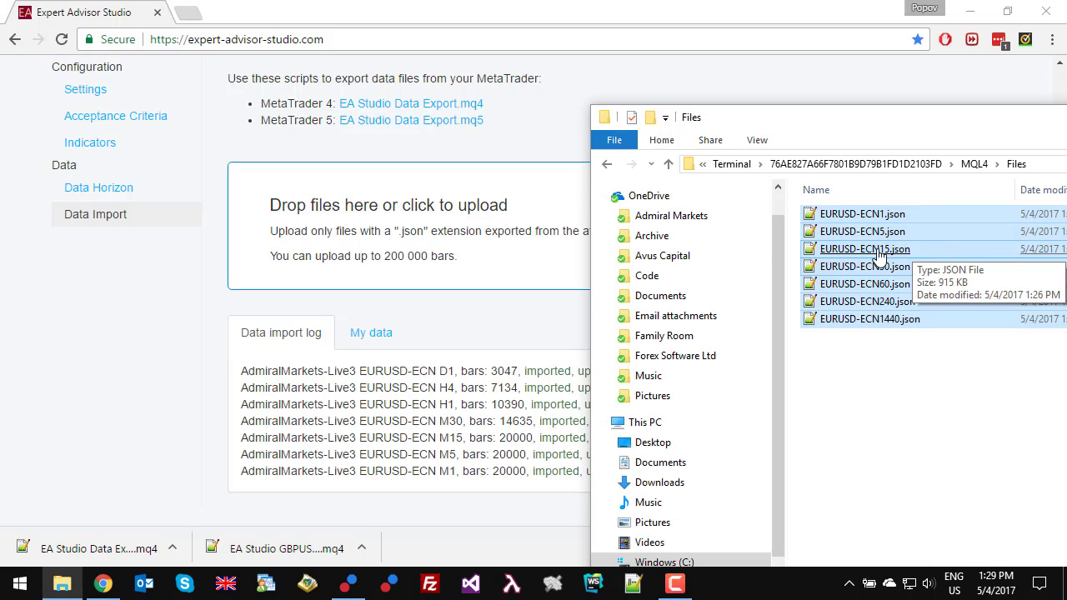
pyautogui.moveTo(880, 255); pyautogui.dragTo(522, 185)
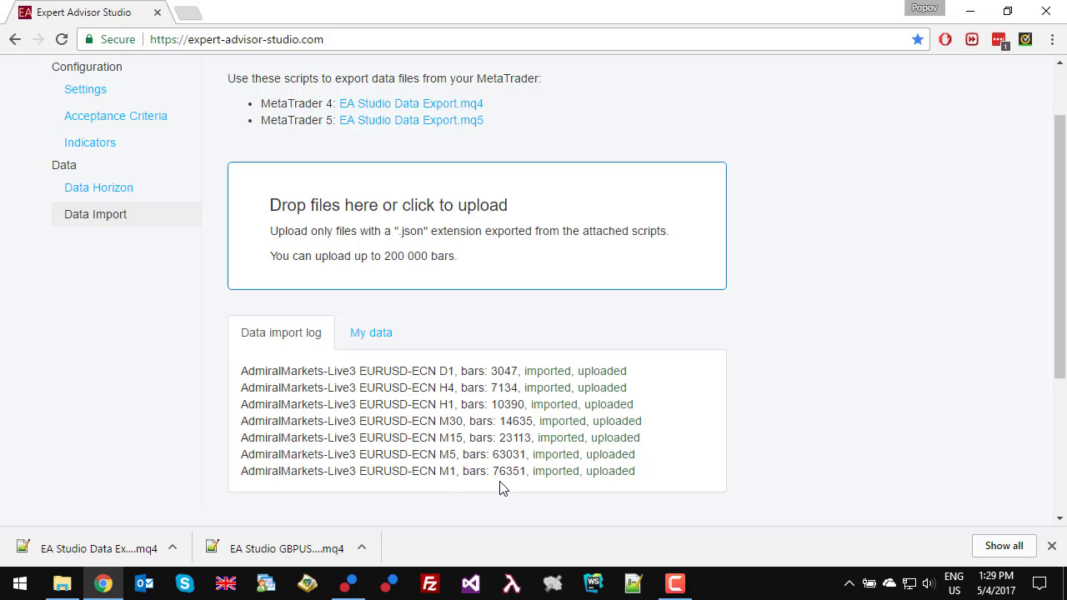
pyautogui.scroll(1, 500, 488)
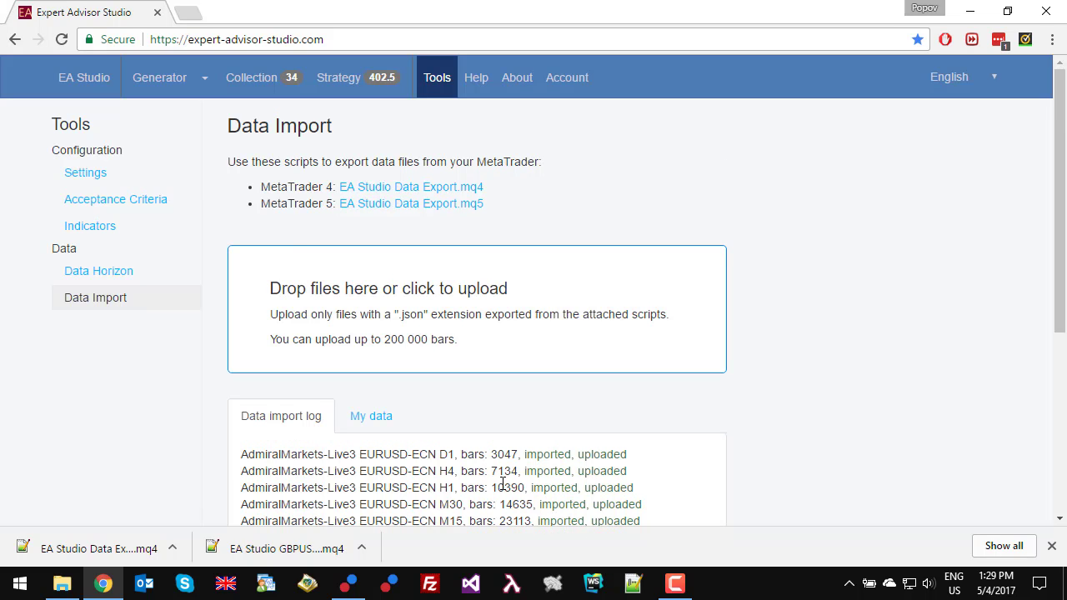
# Start a new empty strategy in the Strategy editor.
pyautogui.click(332, 84)
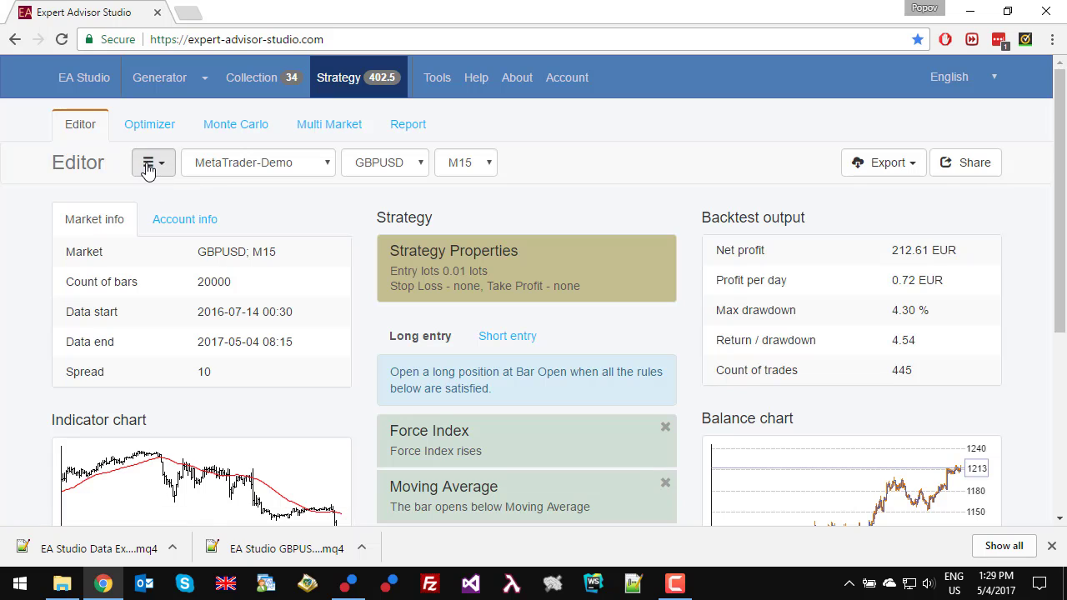
pyautogui.click(150, 162)
pyautogui.click(204, 196)
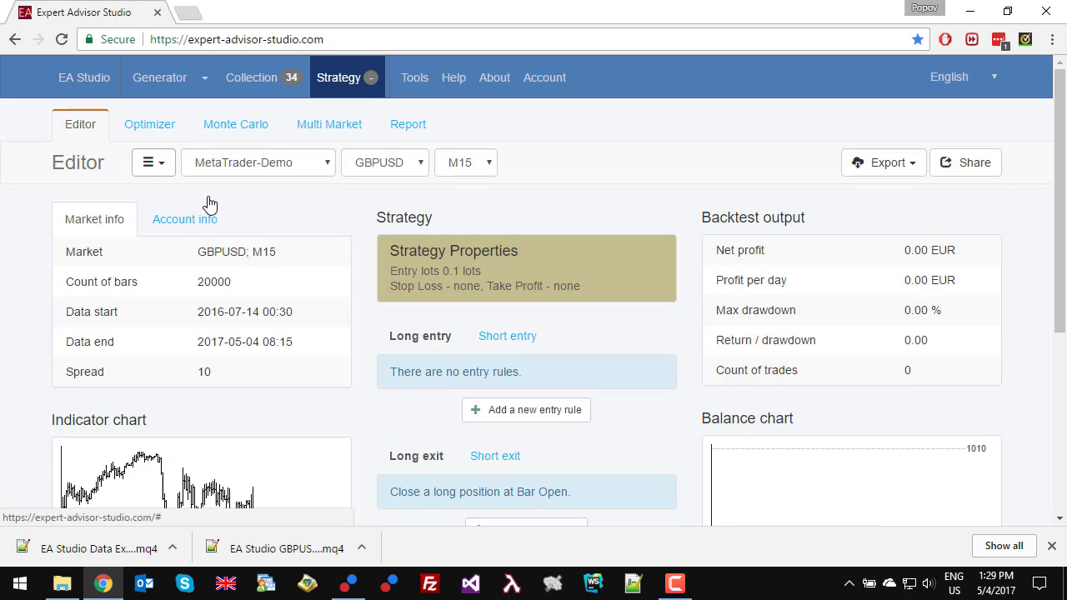
# Remove all strategies from the Collection.
pyautogui.click(256, 77)
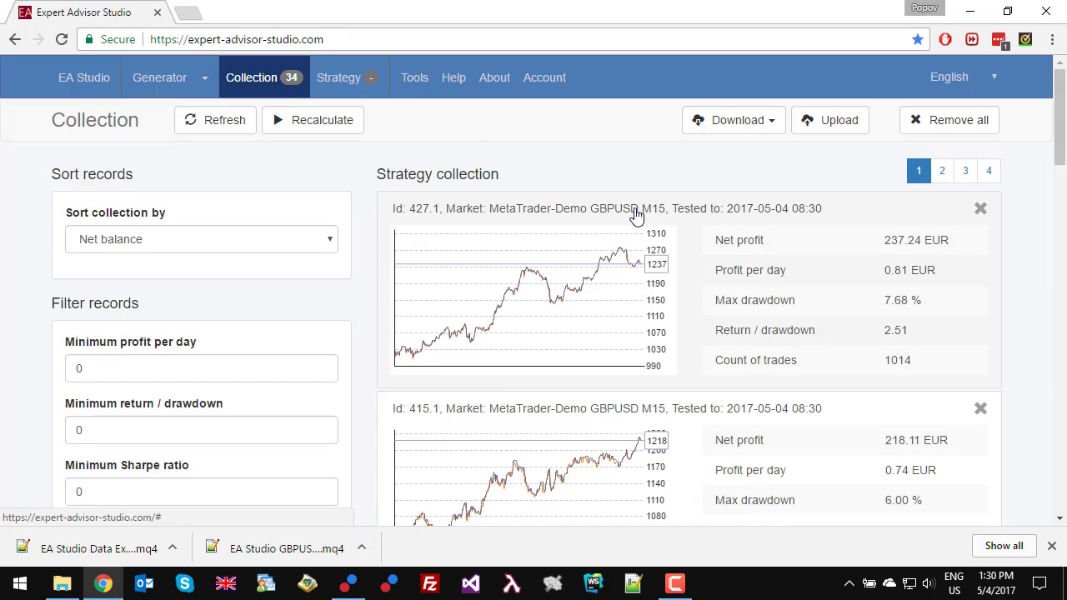
pyautogui.scroll(-3, 625, 275)
pyautogui.scroll(3, 608, 323)
pyautogui.click(963, 135)
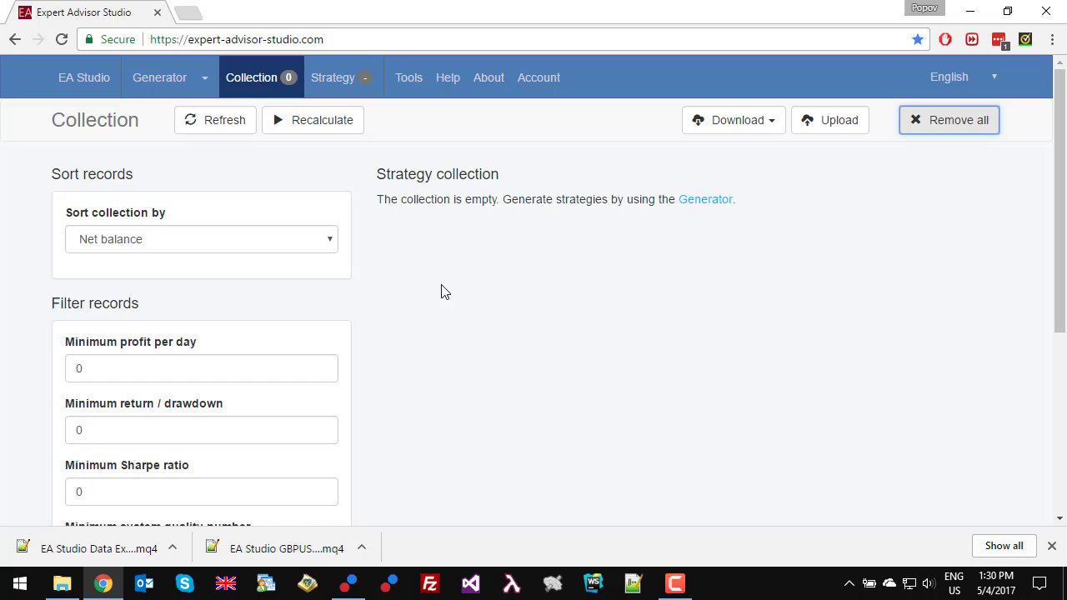
# Examine the empty strategy's market info, entry and exit rules, and charts in the Strategy Editor.
pyautogui.click(335, 90)
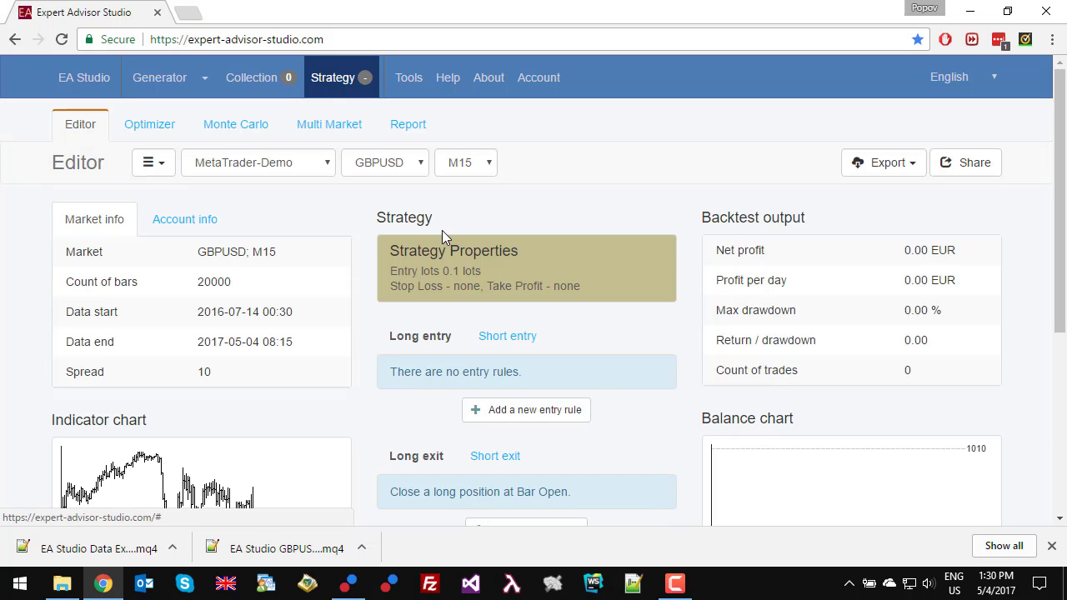
pyautogui.scroll(-1, 442, 233)
pyautogui.scroll(-1, 438, 238)
pyautogui.scroll(1, 436, 236)
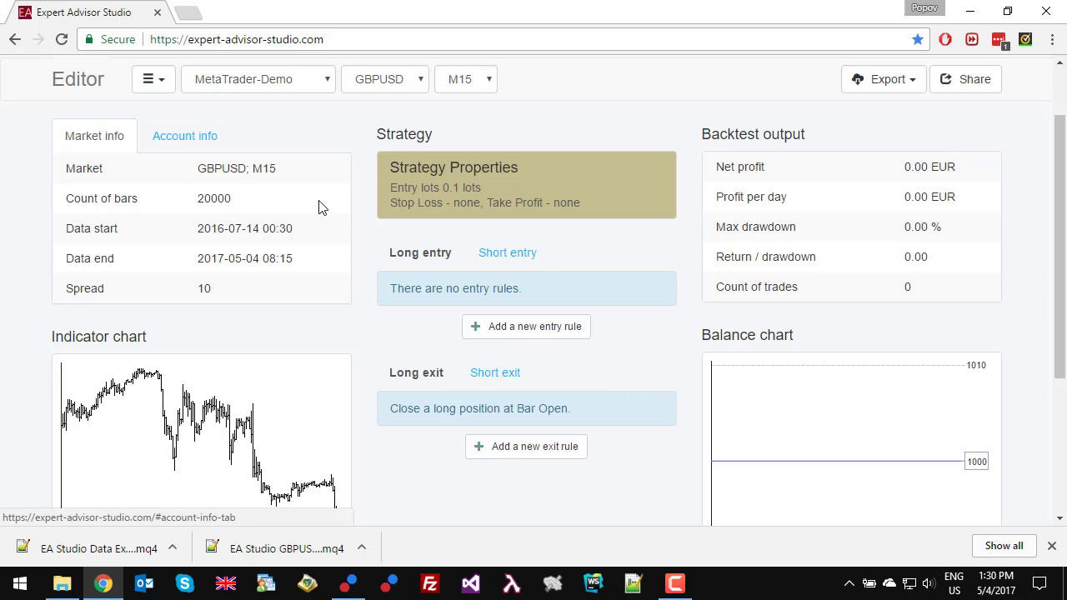
pyautogui.scroll(1, 454, 248)
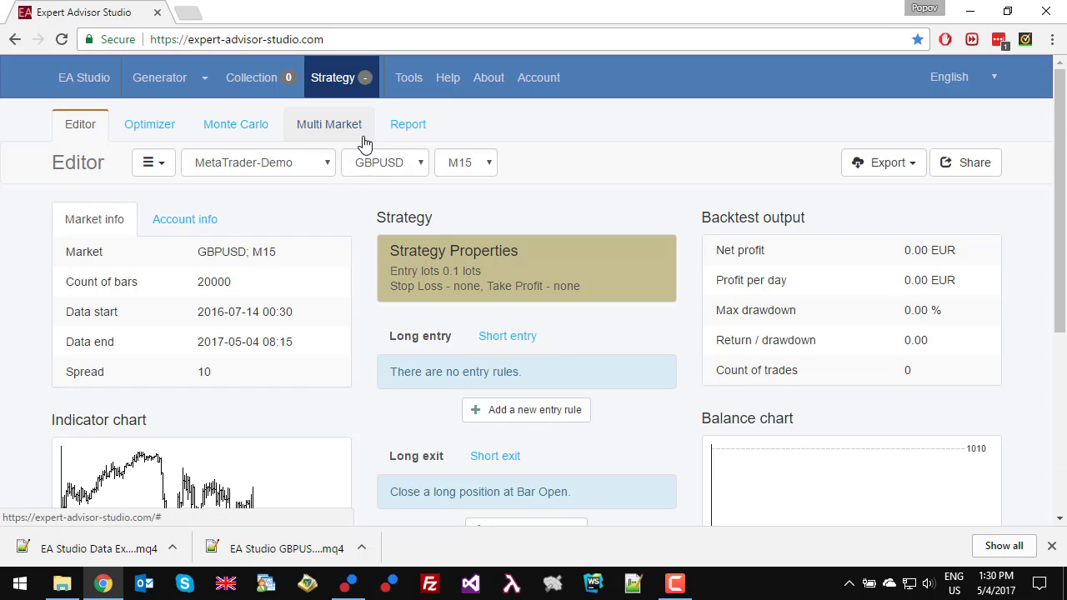
pyautogui.click(406, 134)
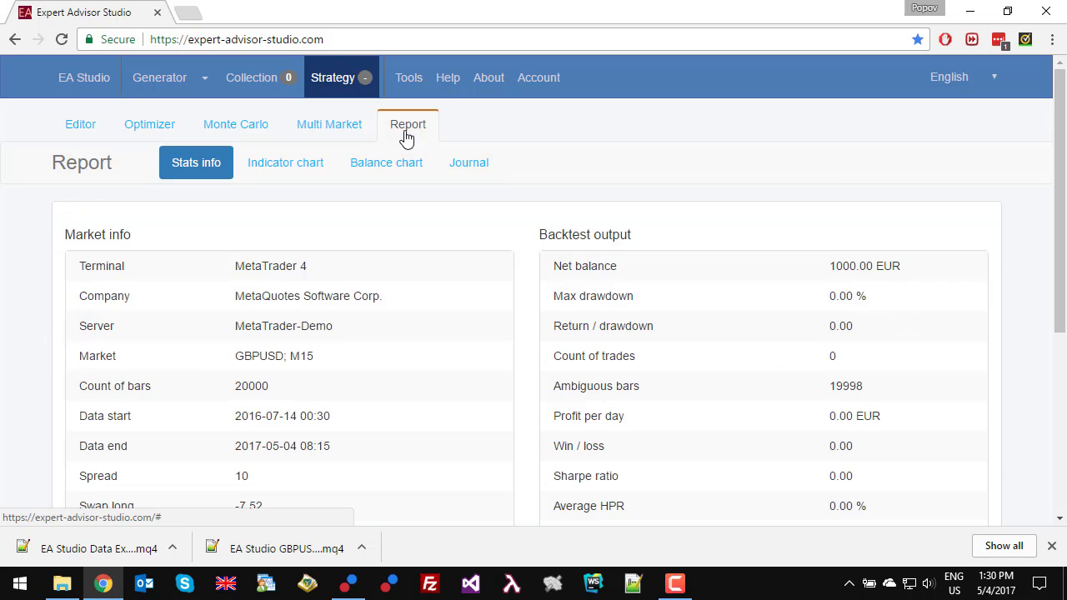
pyautogui.click(69, 132)
pyautogui.scroll(-2, 584, 325)
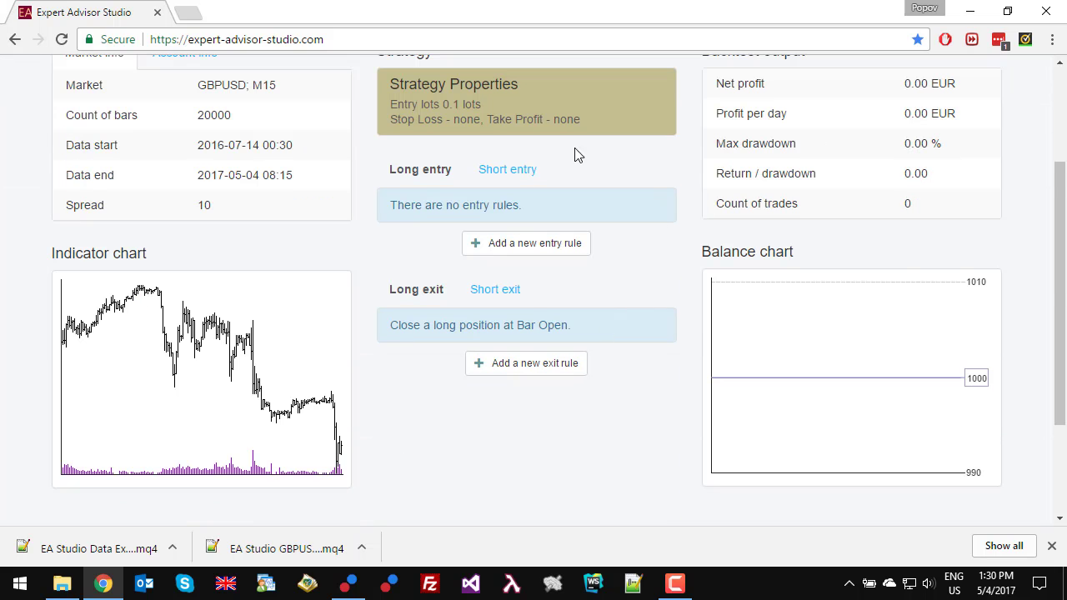
pyautogui.scroll(2, 348, 400)
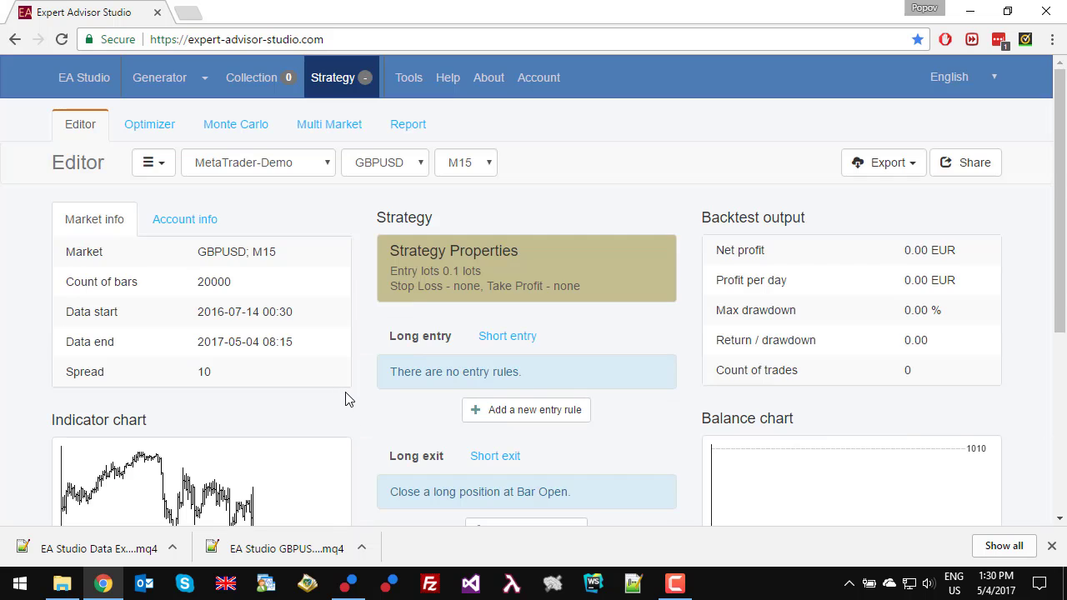
# Examine the market info and backtest output in the strategy's Report statistics.
pyautogui.click(409, 134)
pyautogui.scroll(-2, 425, 230)
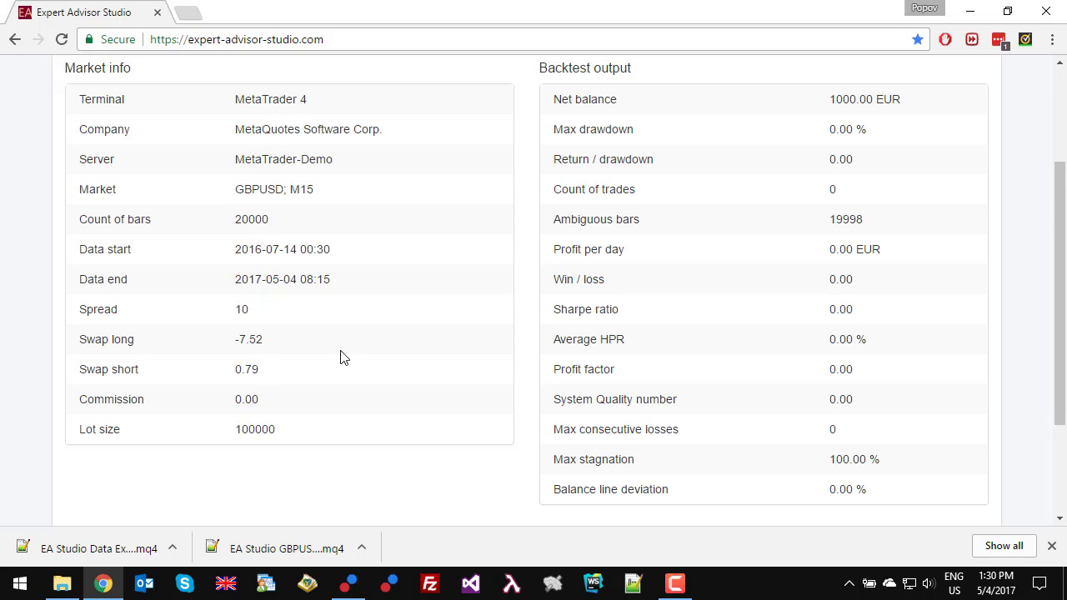
pyautogui.scroll(2, 450, 119)
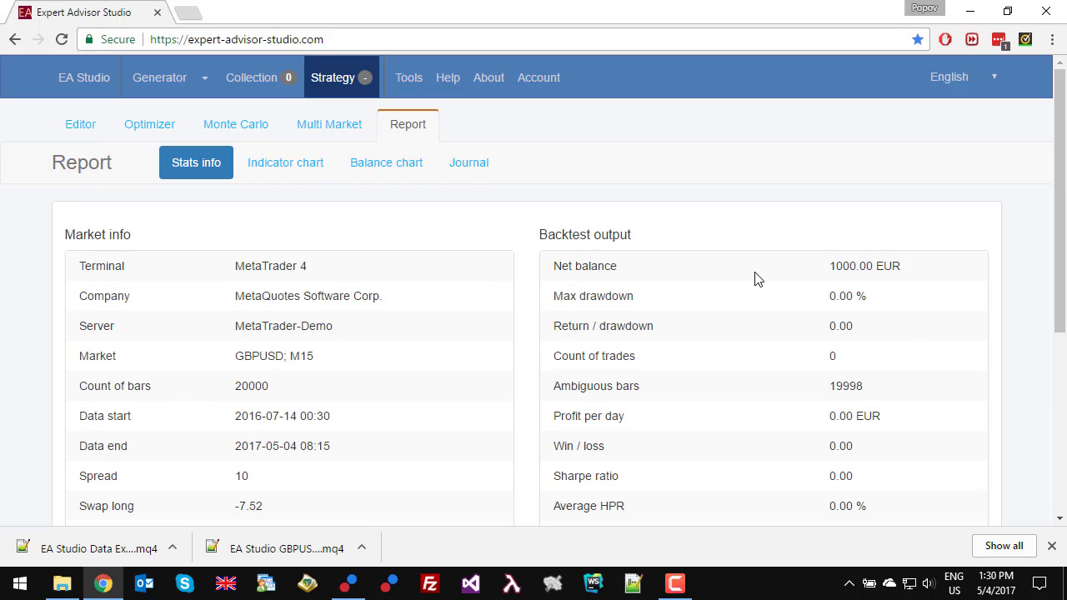
pyautogui.scroll(-2, 871, 467)
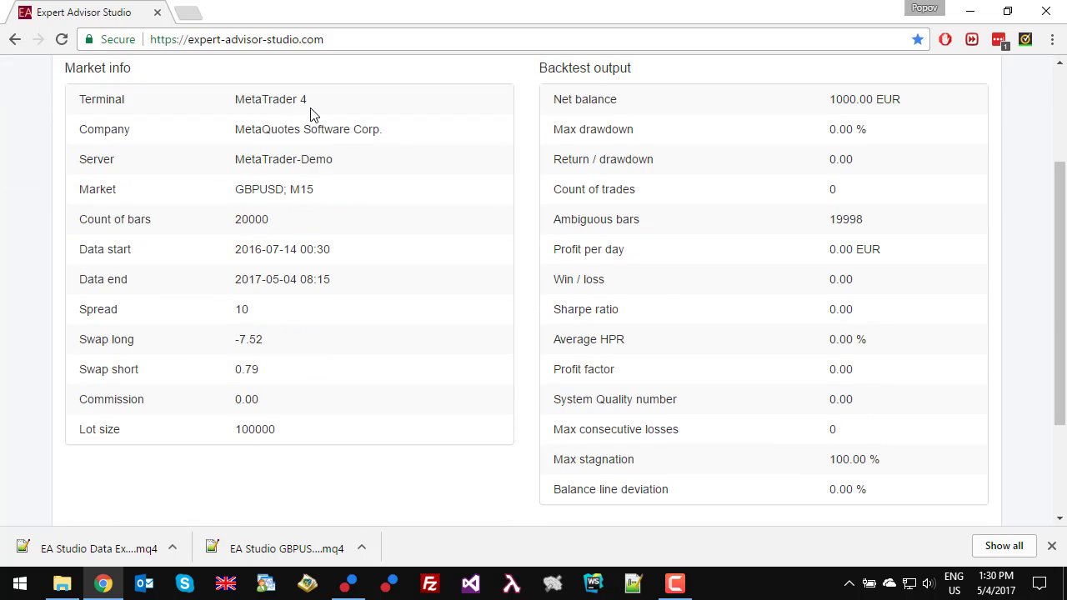
pyautogui.scroll(1, 410, 180)
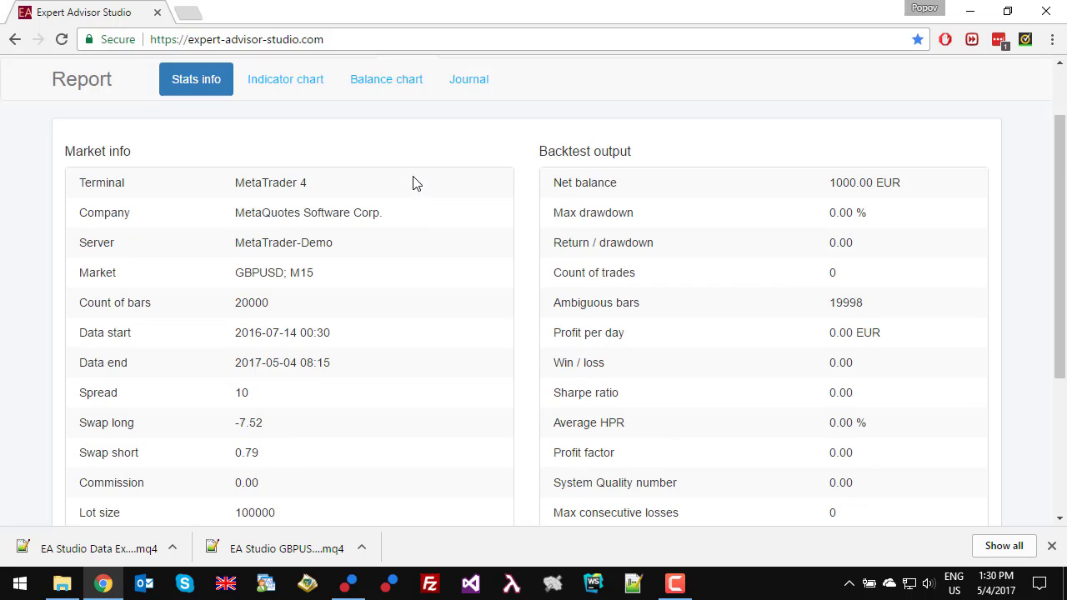
pyautogui.scroll(1, 412, 182)
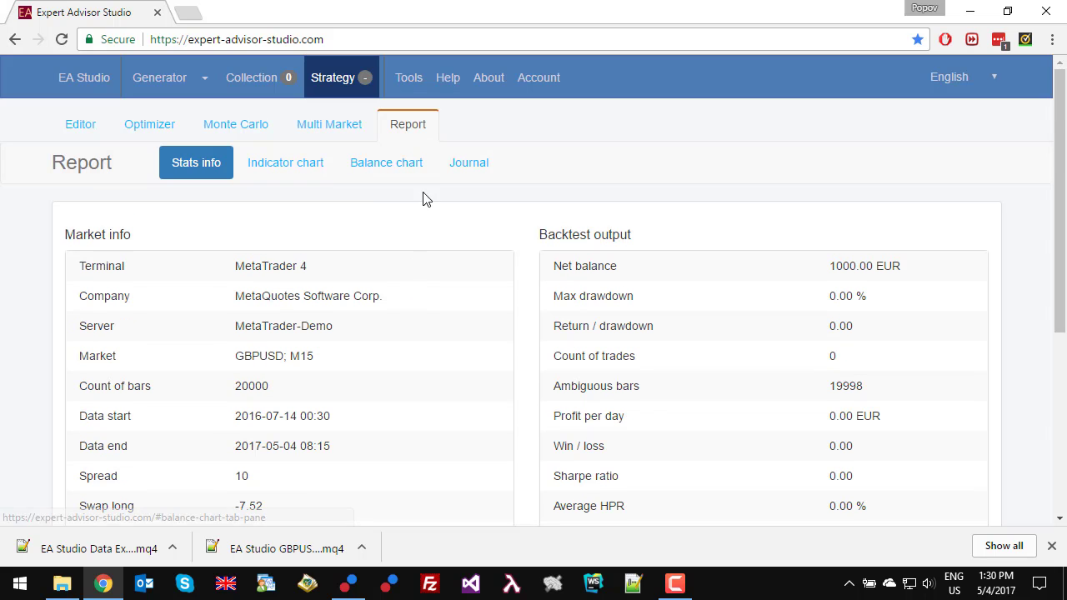
# Switch the strategy Editor's data source to AdmiralMarkets-Live3 with the EURUSD-ECN M15 data.
pyautogui.click(77, 125)
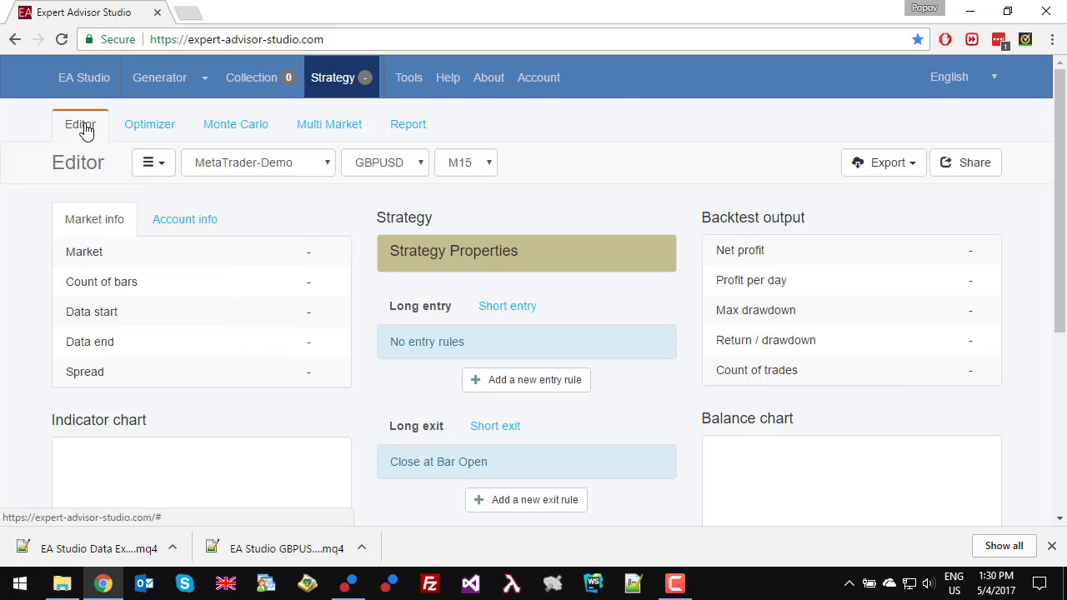
pyautogui.click(291, 165)
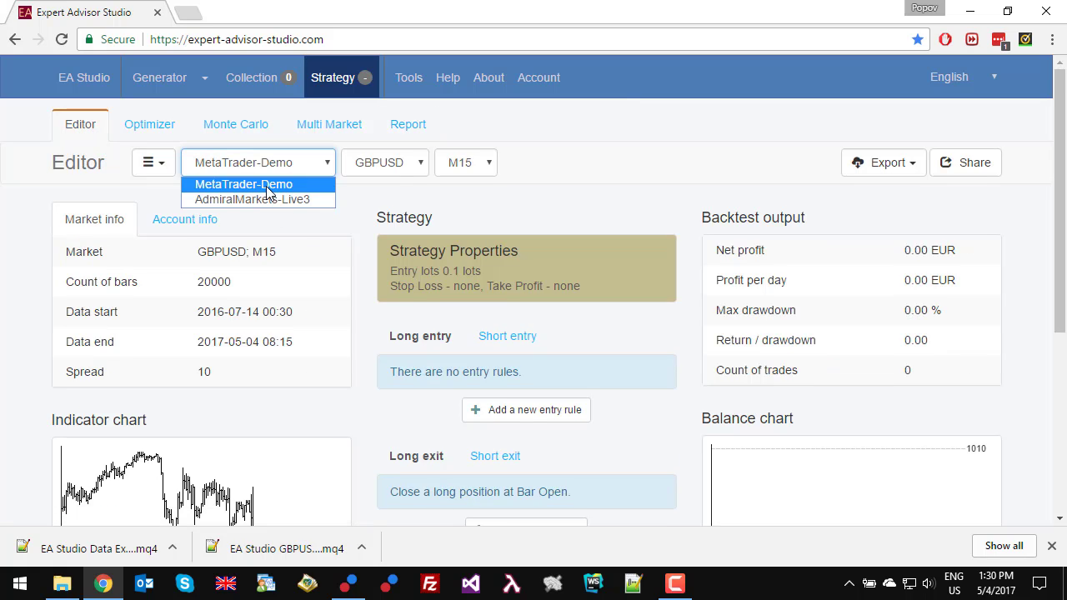
pyautogui.click(267, 185)
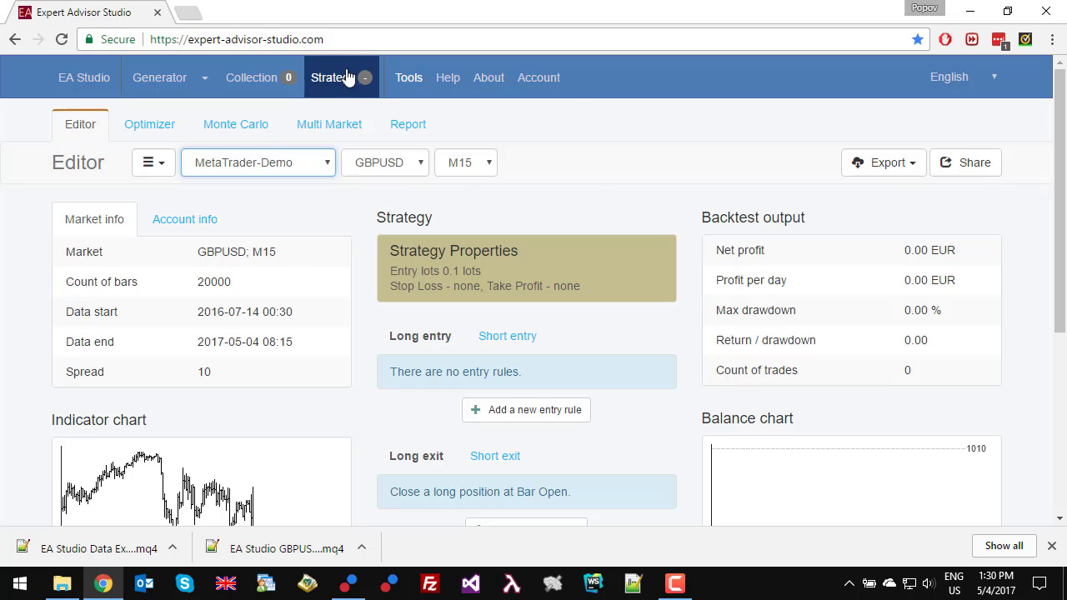
pyautogui.click(245, 171)
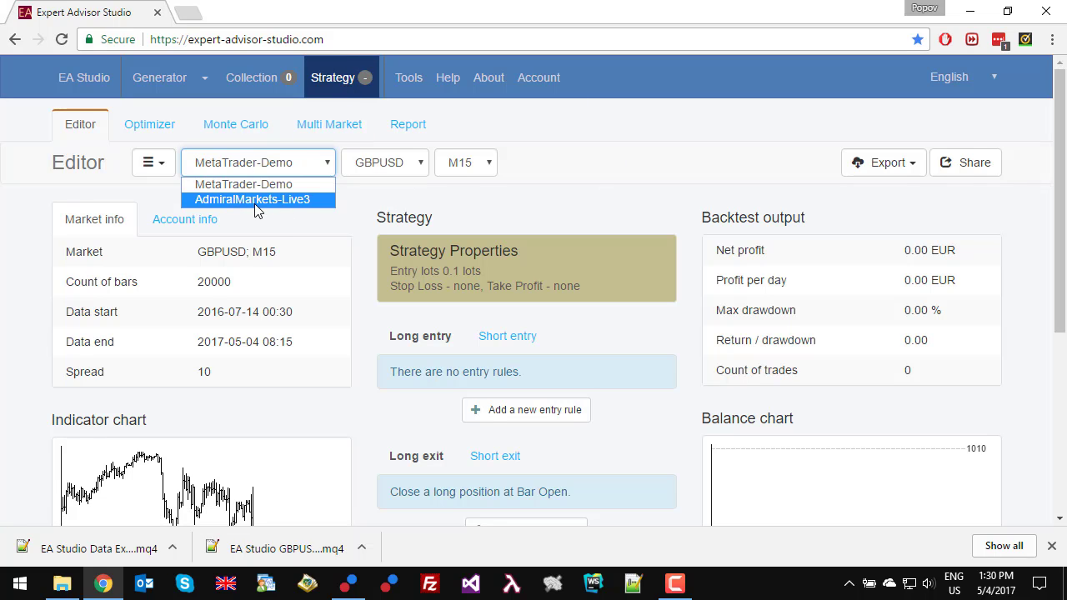
pyautogui.click(319, 204)
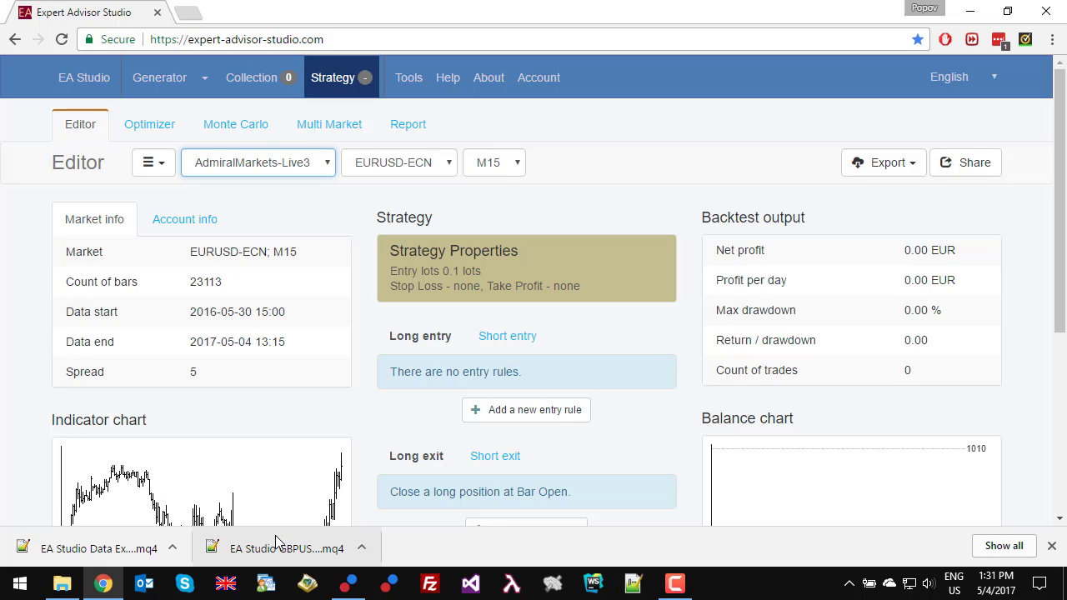
# Compare the Editor's market info for EURUSD-ECN with the server and symbol in the MetaTrader 4 terminal.
pyautogui.scroll(-1, 227, 350)
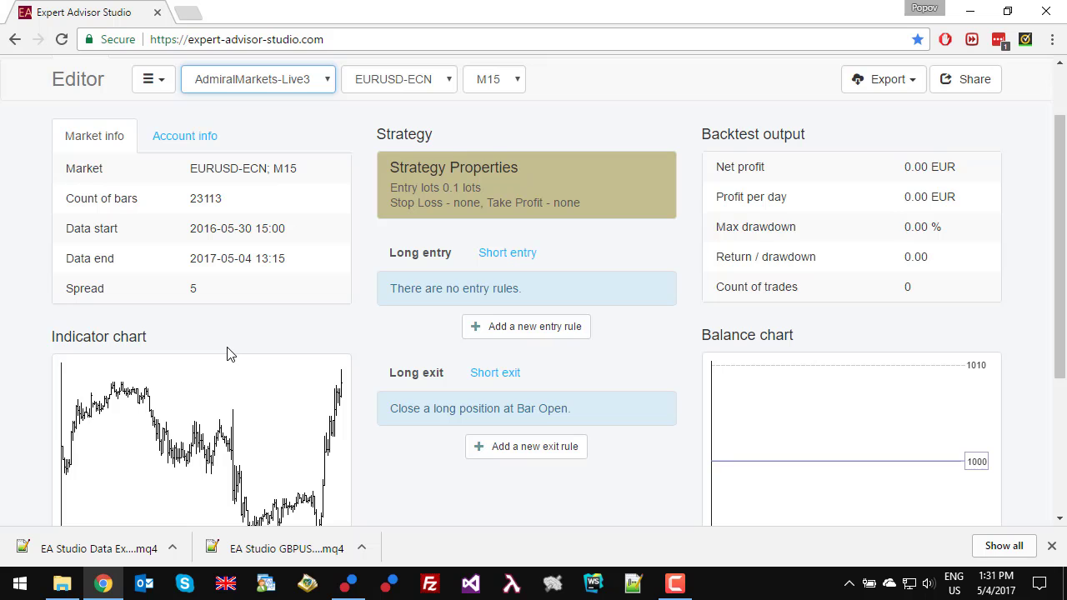
pyautogui.click(350, 584)
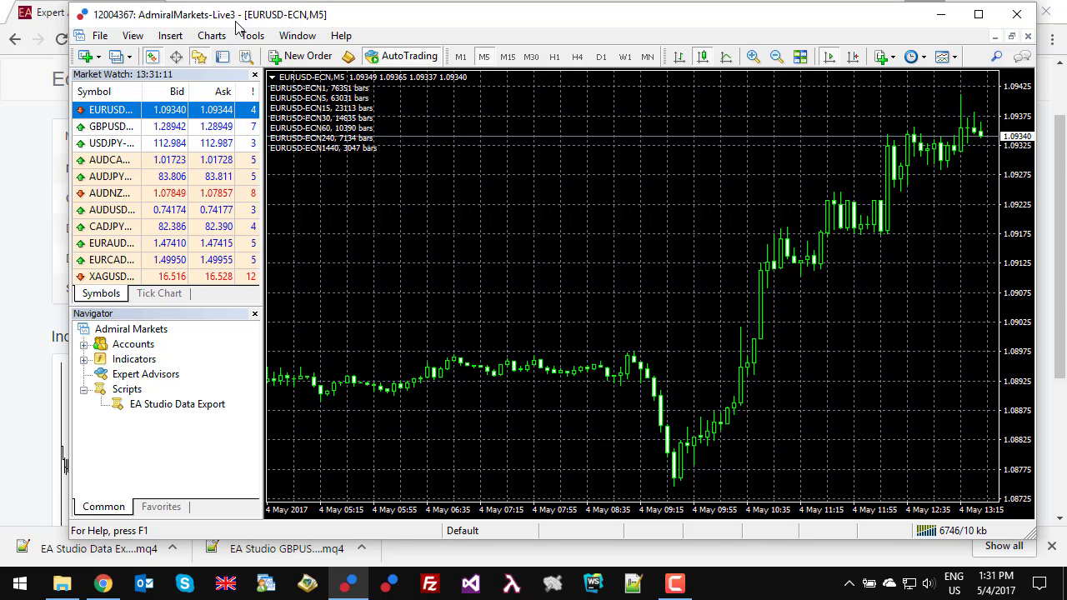
pyautogui.click(940, 14)
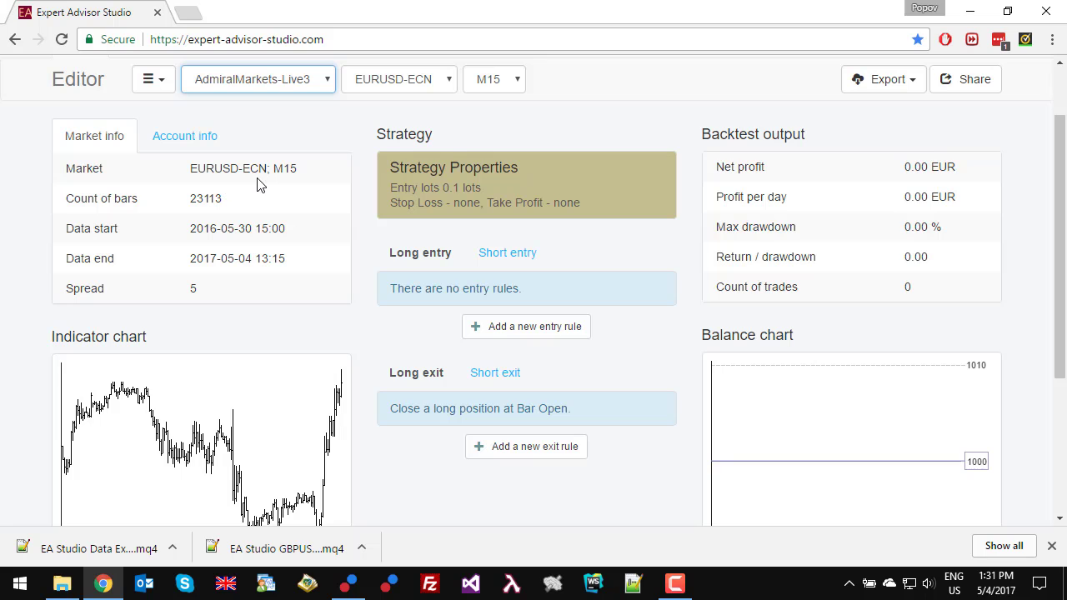
pyautogui.scroll(1, 267, 183)
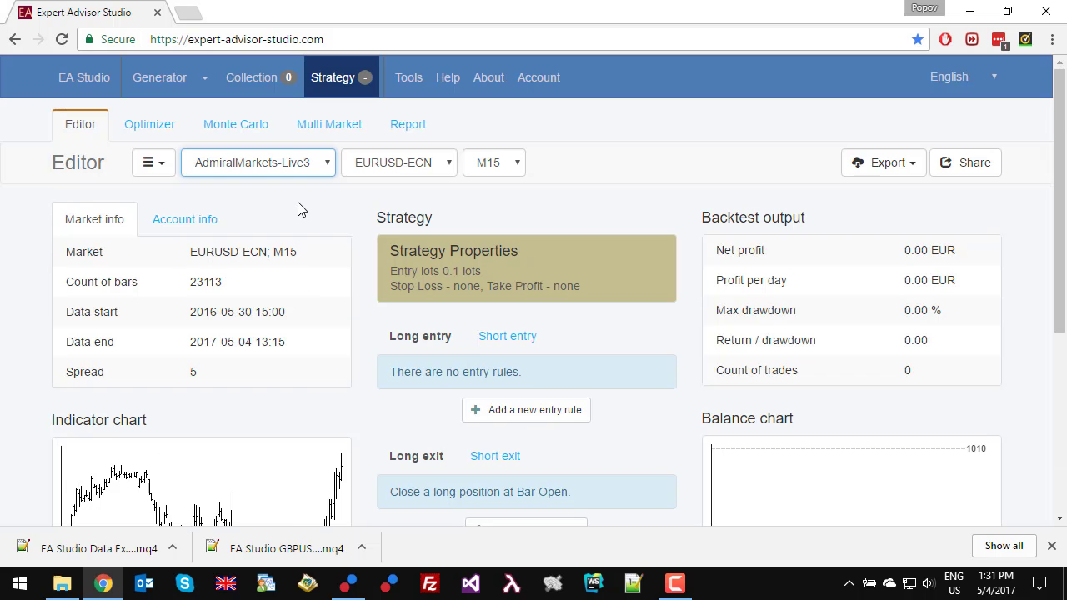
# Examine the EURUSD-ECN market info, including spread, swaps and commission, in the strategy's Report statistics.
pyautogui.click(410, 132)
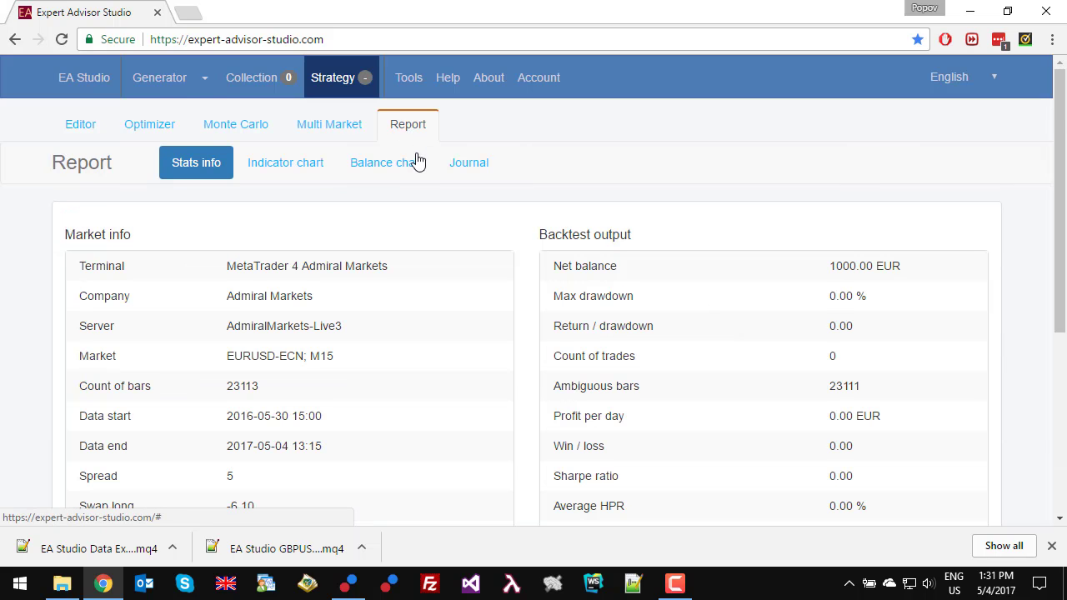
pyautogui.scroll(-1, 334, 183)
pyautogui.scroll(-1, 309, 238)
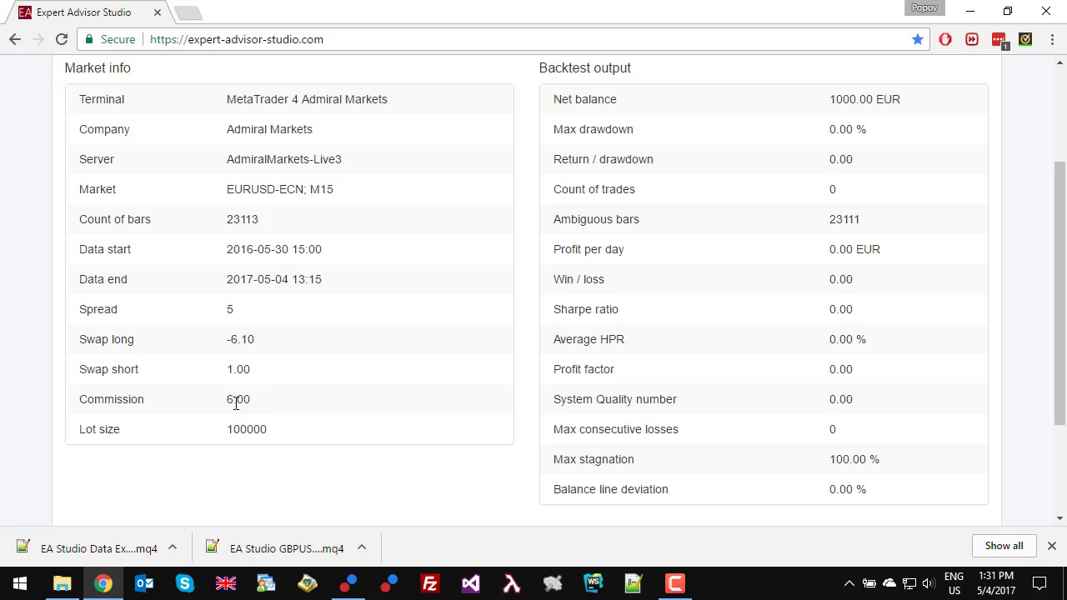
pyautogui.scroll(1, 269, 399)
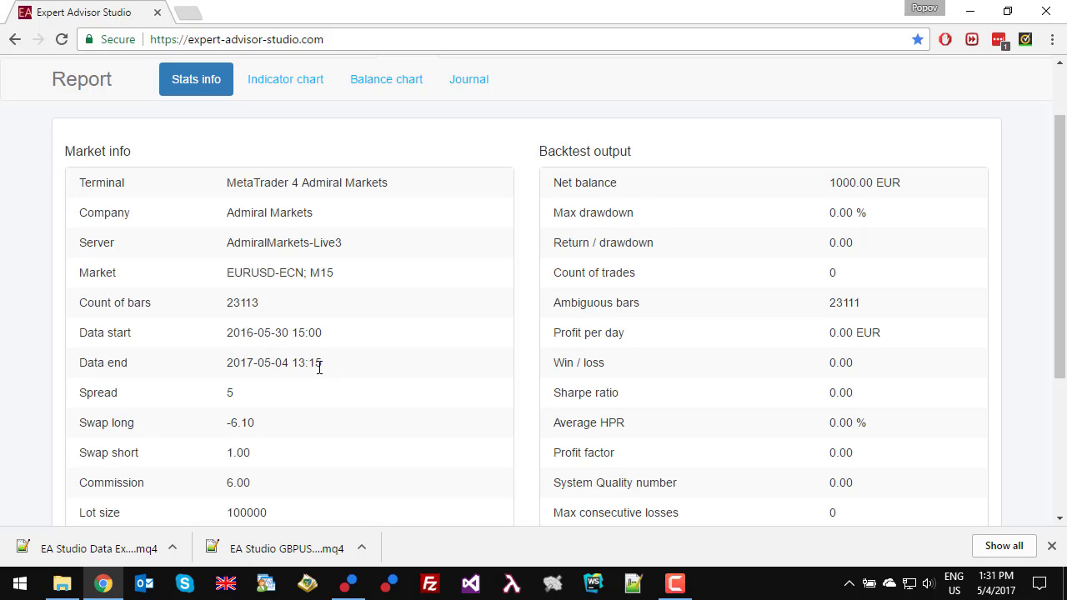
pyautogui.scroll(1, 320, 371)
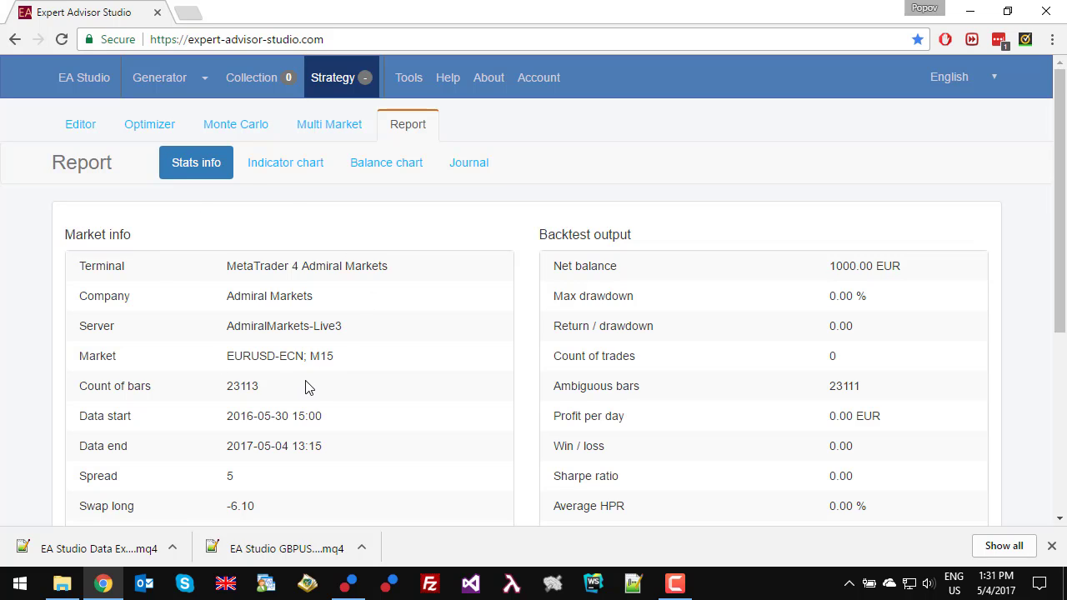
# Choose EUR as the account currency in the account info settings.
pyautogui.click(409, 81)
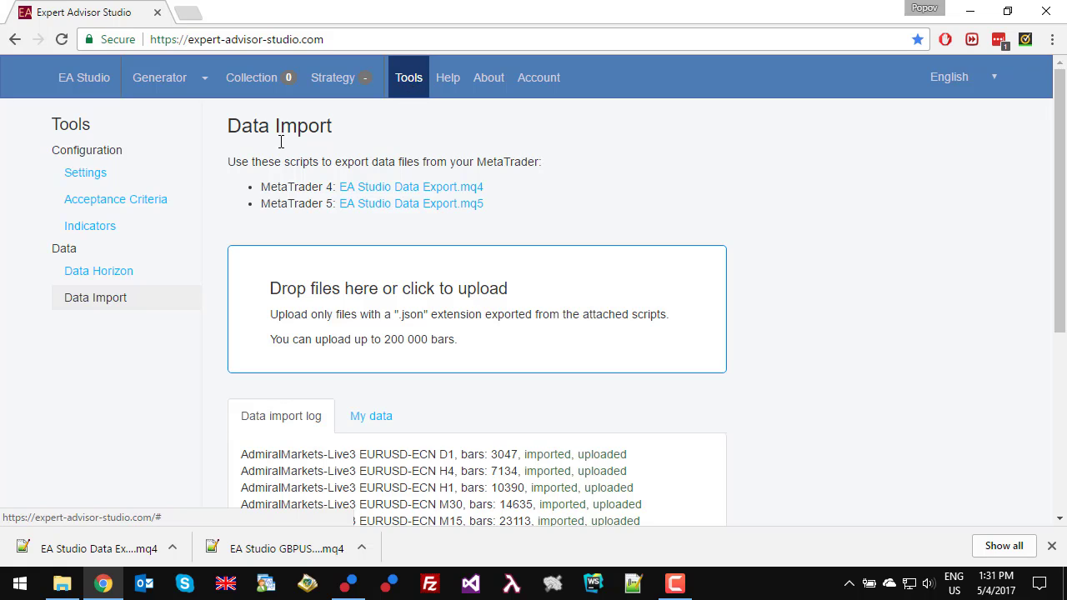
pyautogui.click(106, 181)
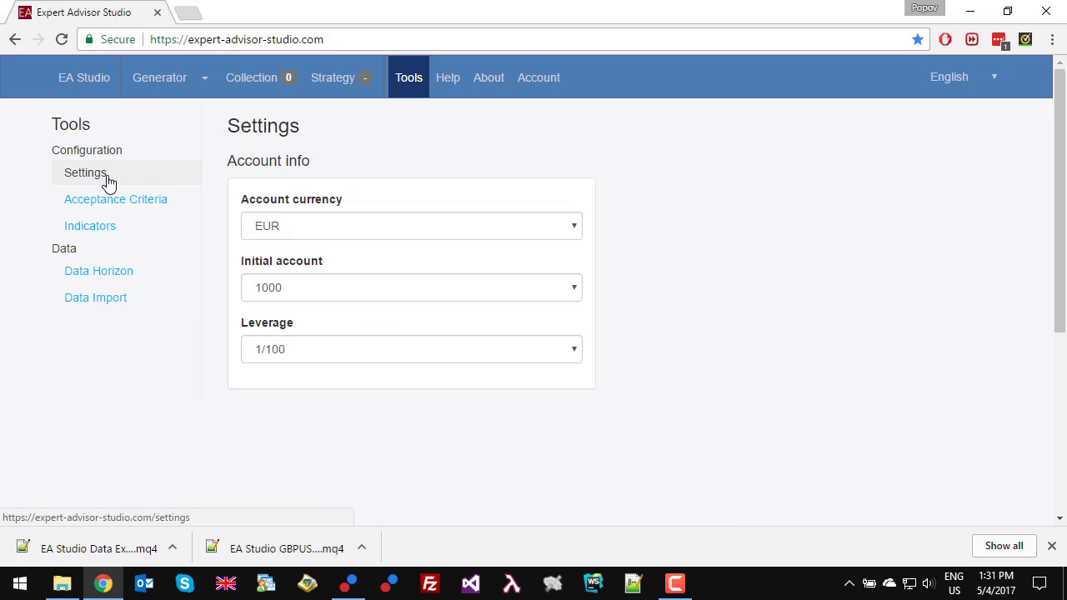
pyautogui.click(361, 226)
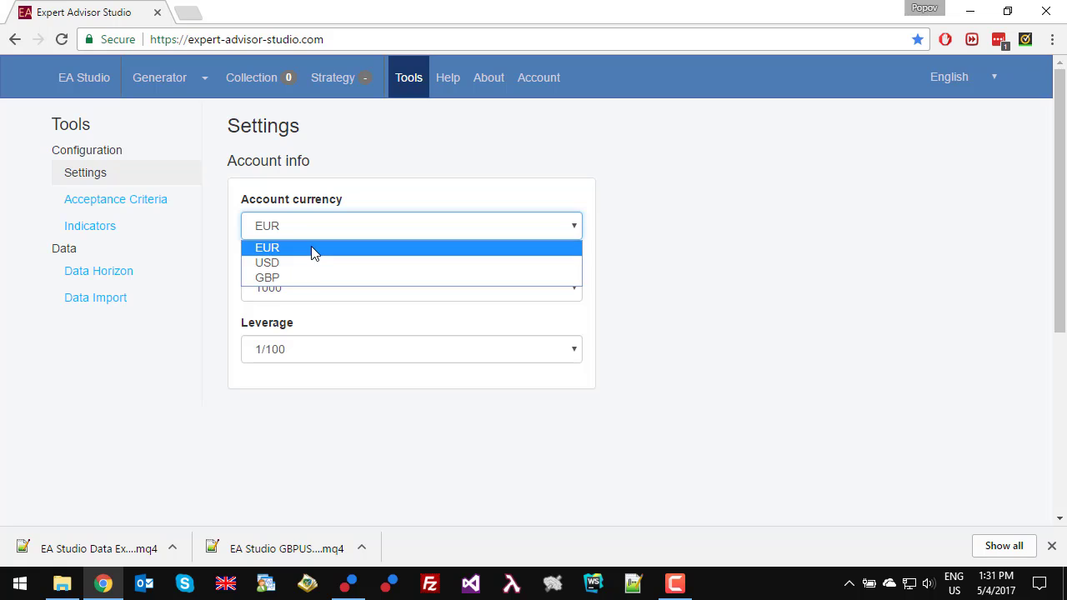
pyautogui.click(307, 248)
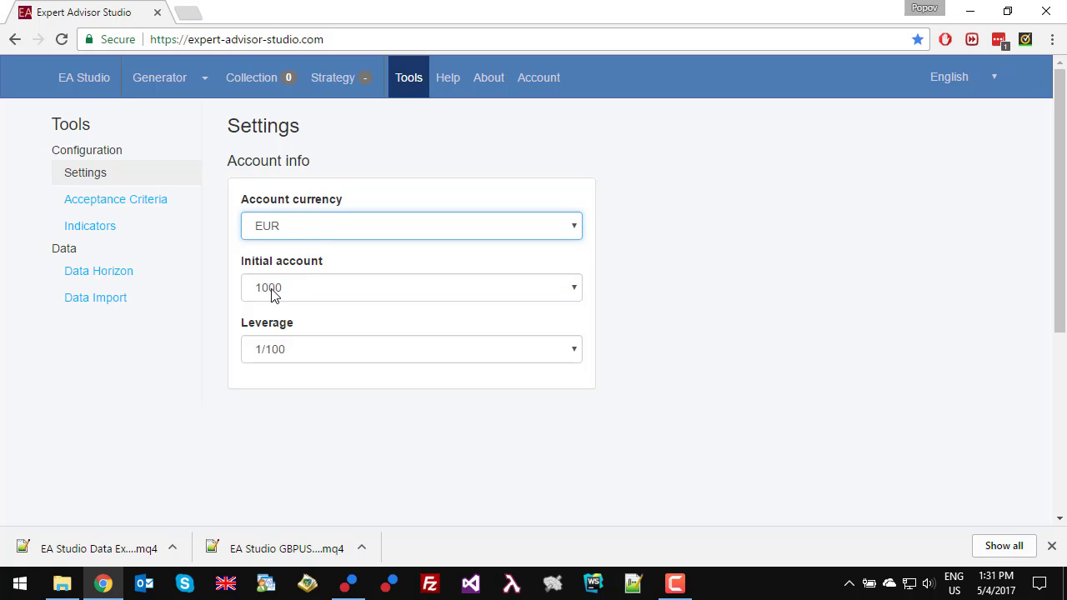
# Check the account balance in the MetaTrader 4 terminal and set the Initial account to 2000 in EA Studio's settings.
pyautogui.click(349, 583)
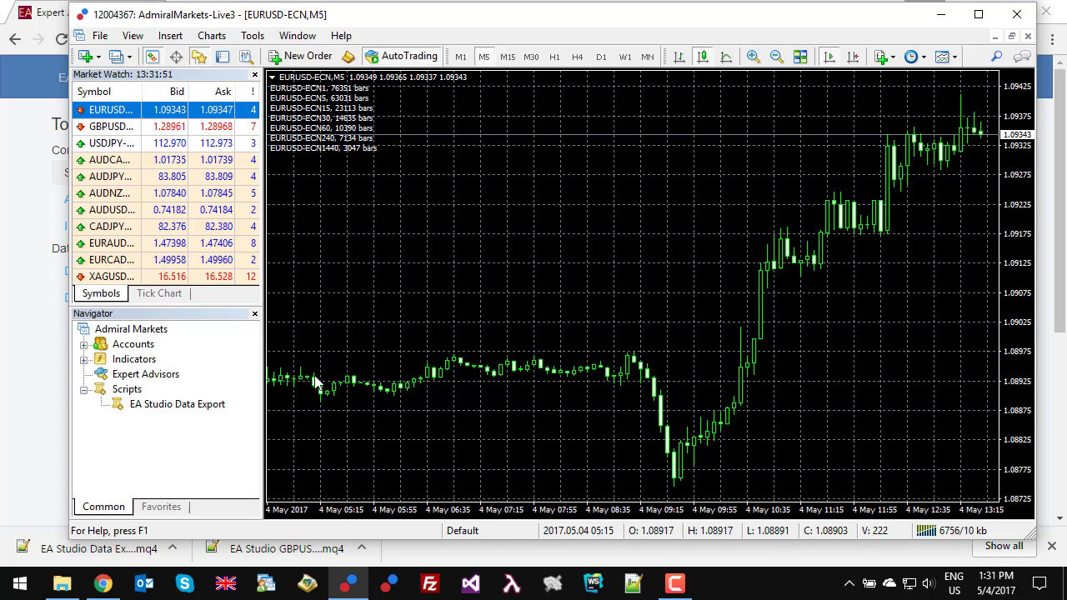
pyautogui.scroll(5, 317, 290)
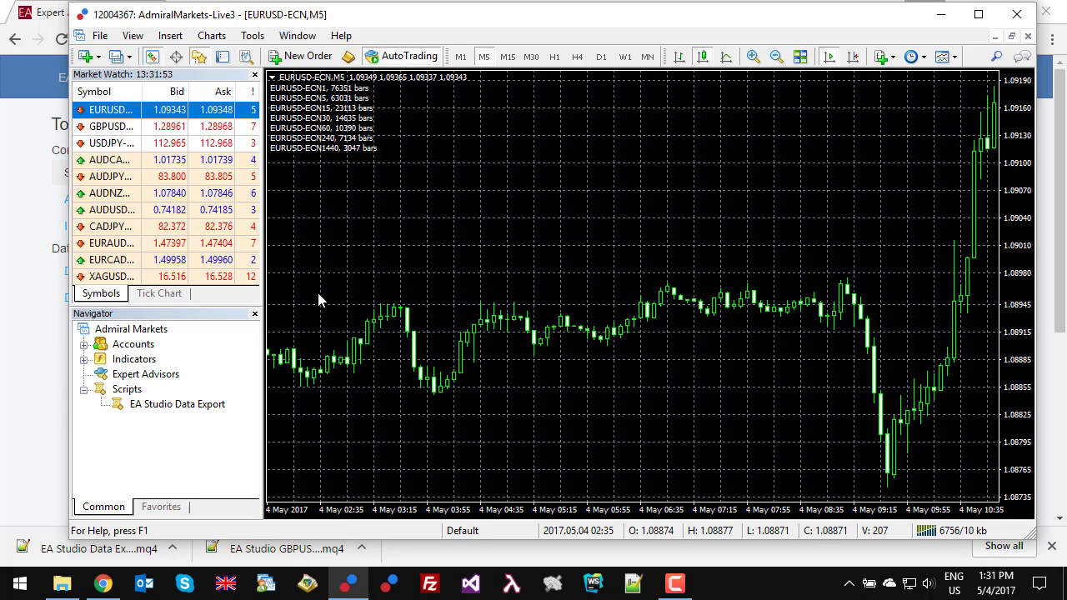
pyautogui.click(223, 57)
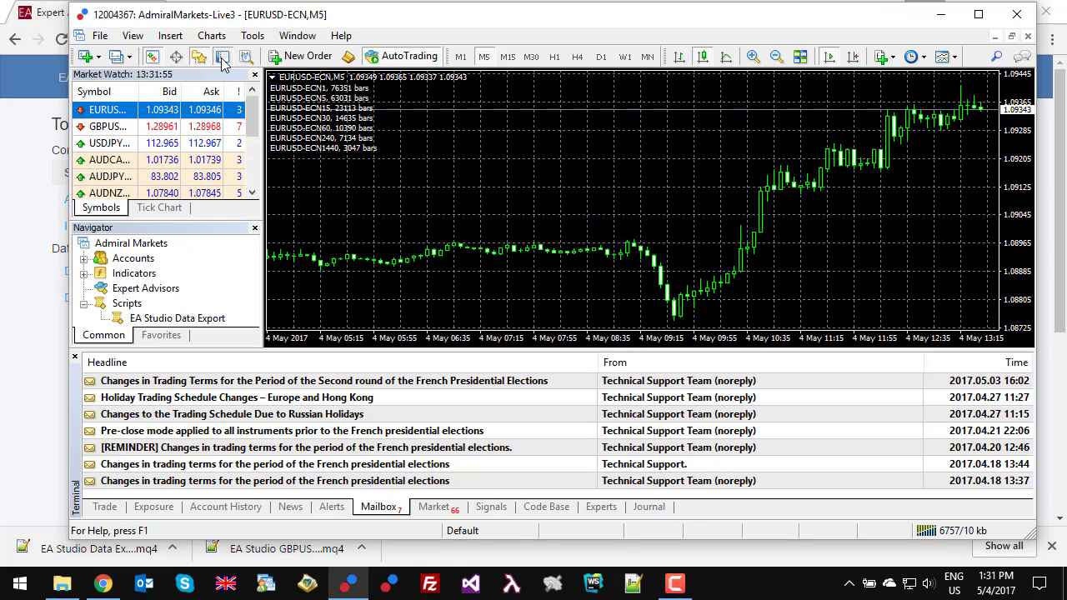
pyautogui.click(104, 508)
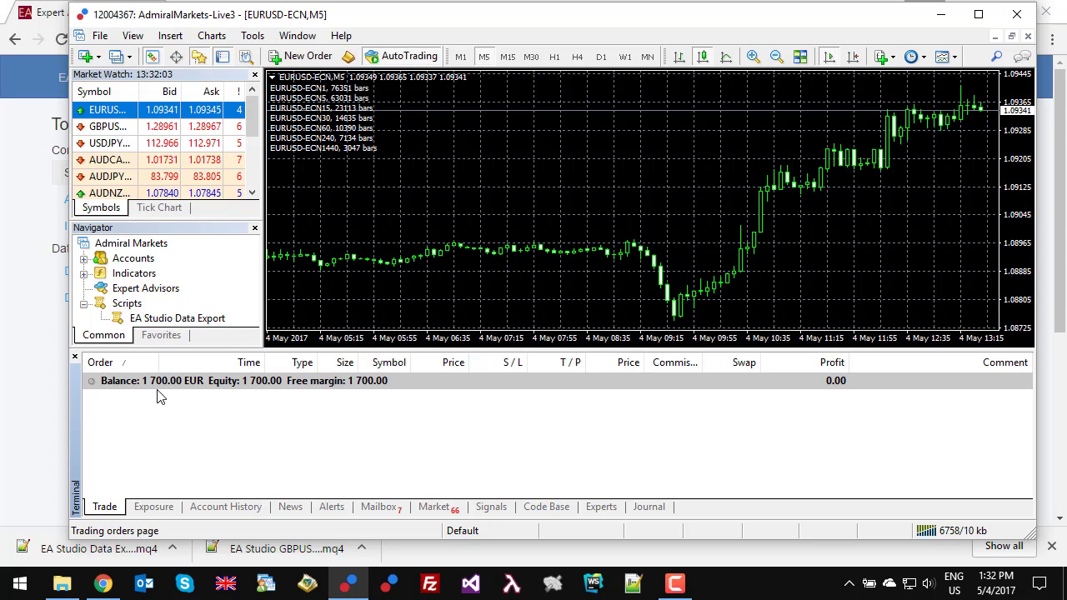
pyautogui.click(7, 342)
pyautogui.click(368, 296)
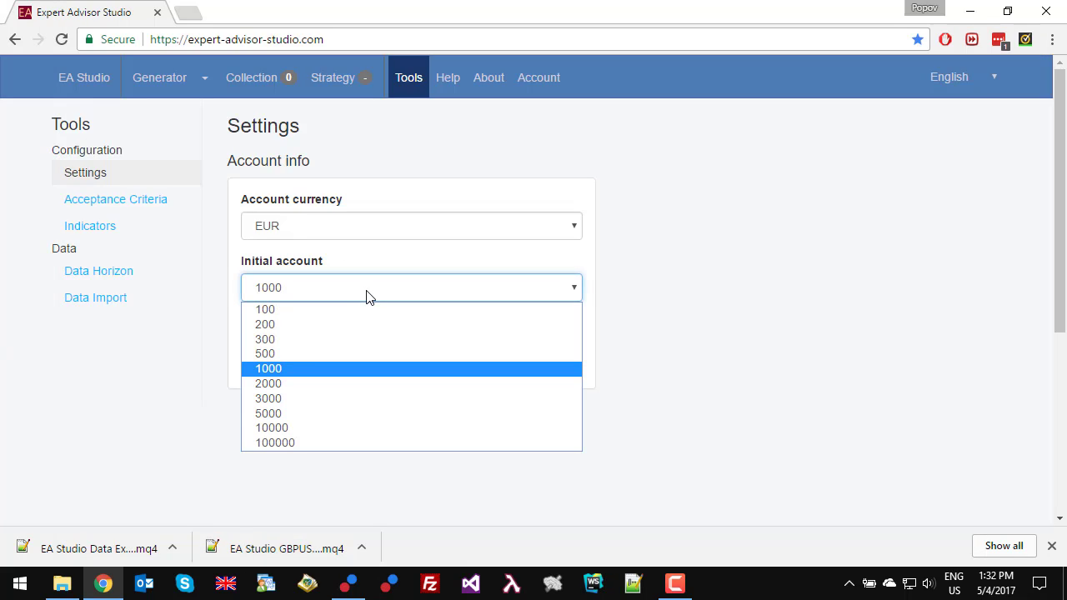
pyautogui.click(291, 385)
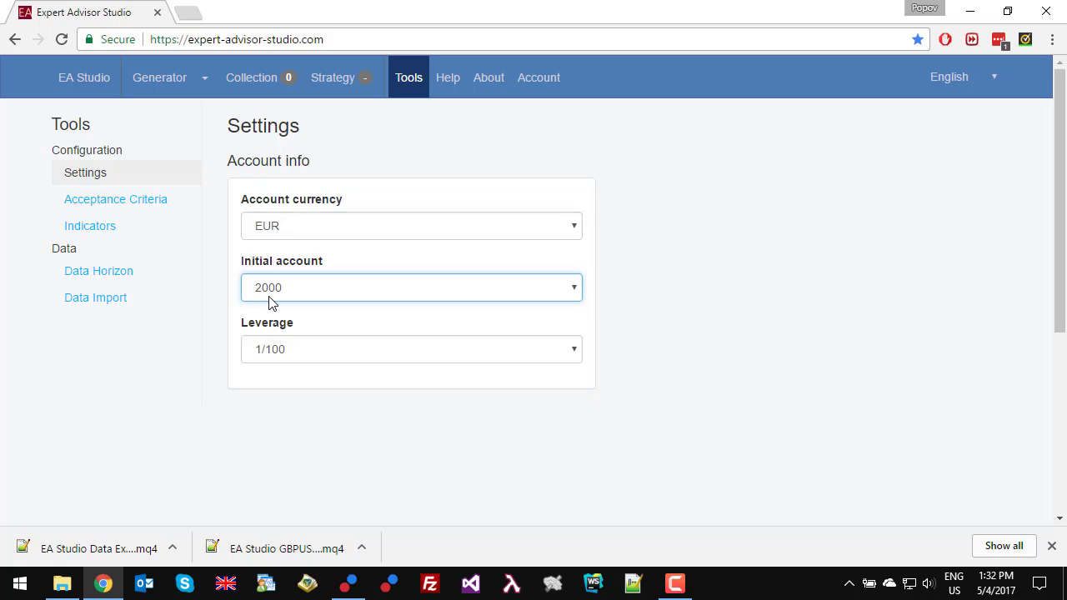
# Examine the EURUSD-ECN contract specification in MetaTrader 4, including its margin, swap and session details.
pyautogui.click(285, 355)
pyautogui.click(285, 355)
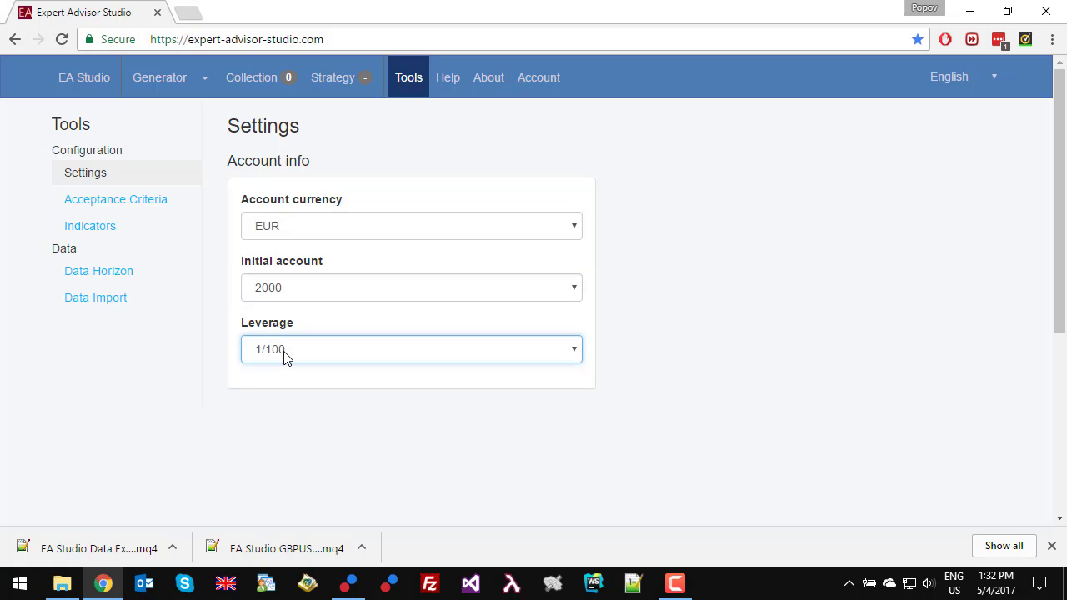
pyautogui.click(348, 583)
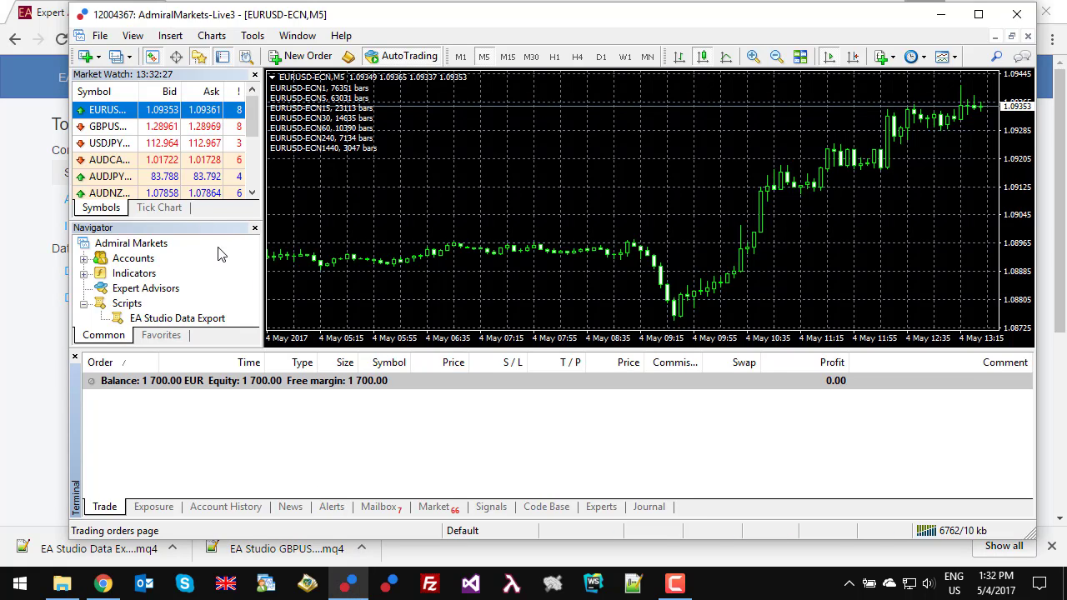
pyautogui.rightClick(159, 110)
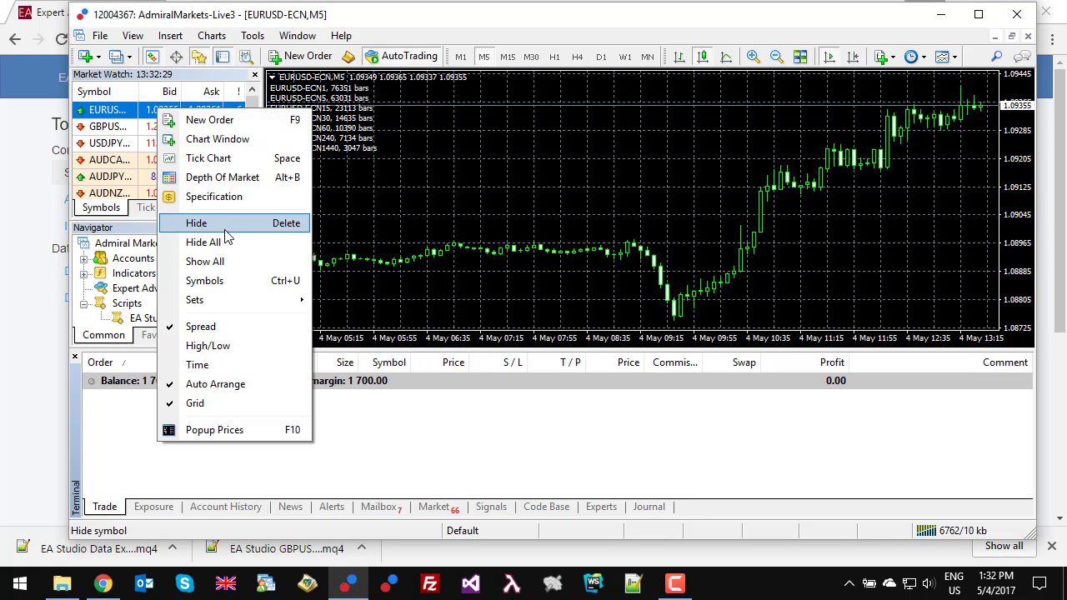
pyautogui.click(231, 199)
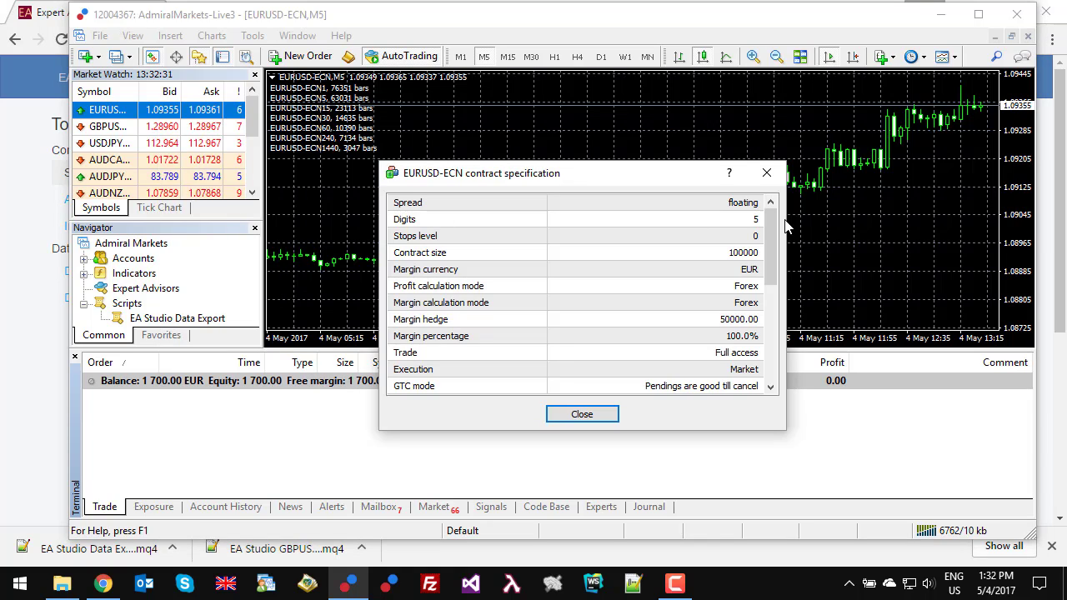
pyautogui.moveTo(772, 227); pyautogui.dragTo(777, 330)
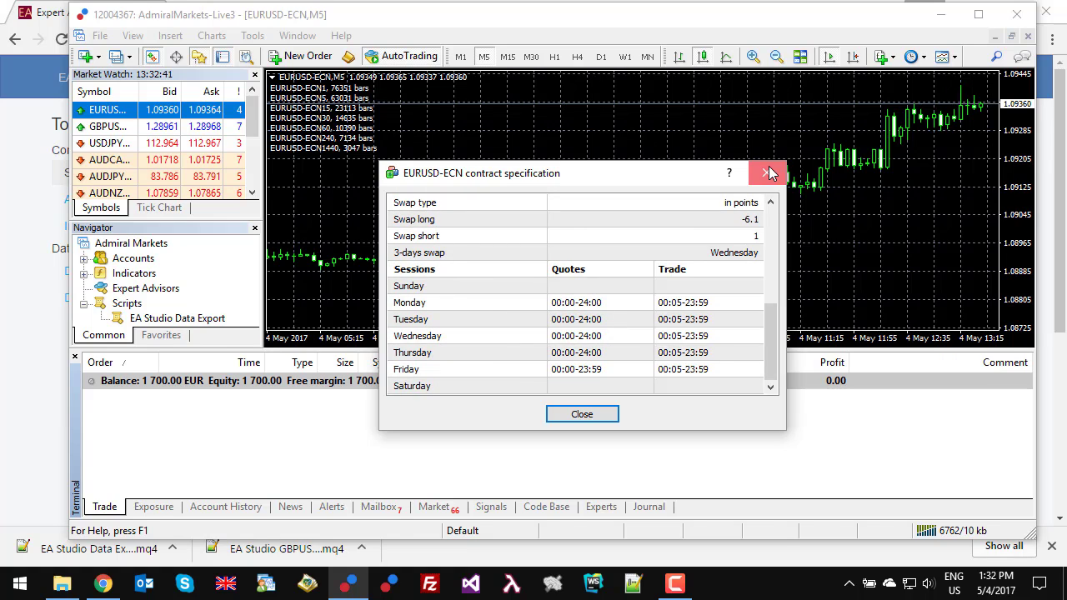
pyautogui.click(766, 172)
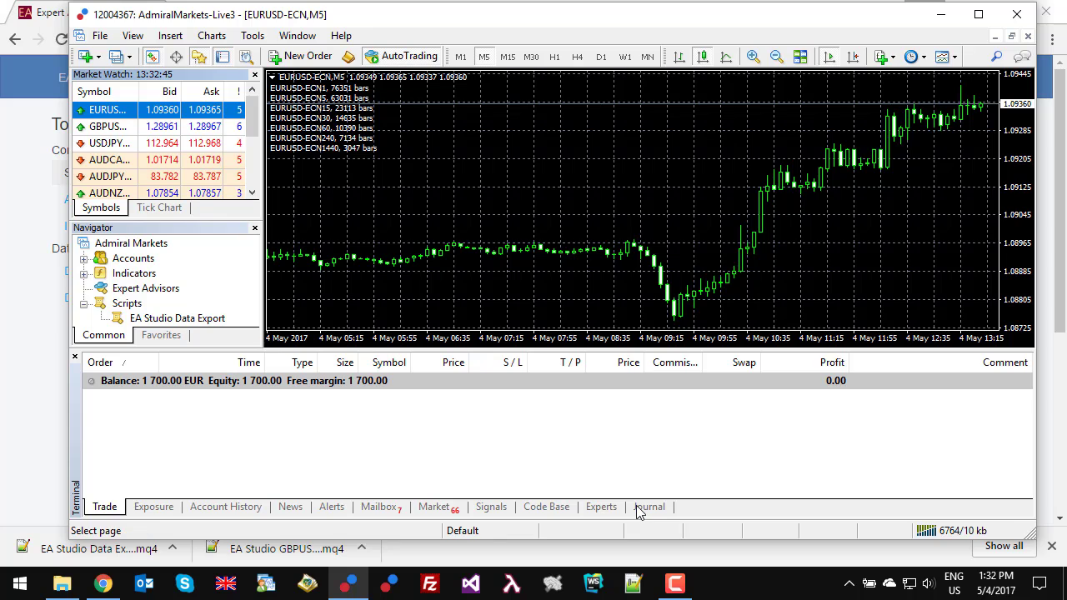
pyautogui.click(23, 378)
pyautogui.click(293, 357)
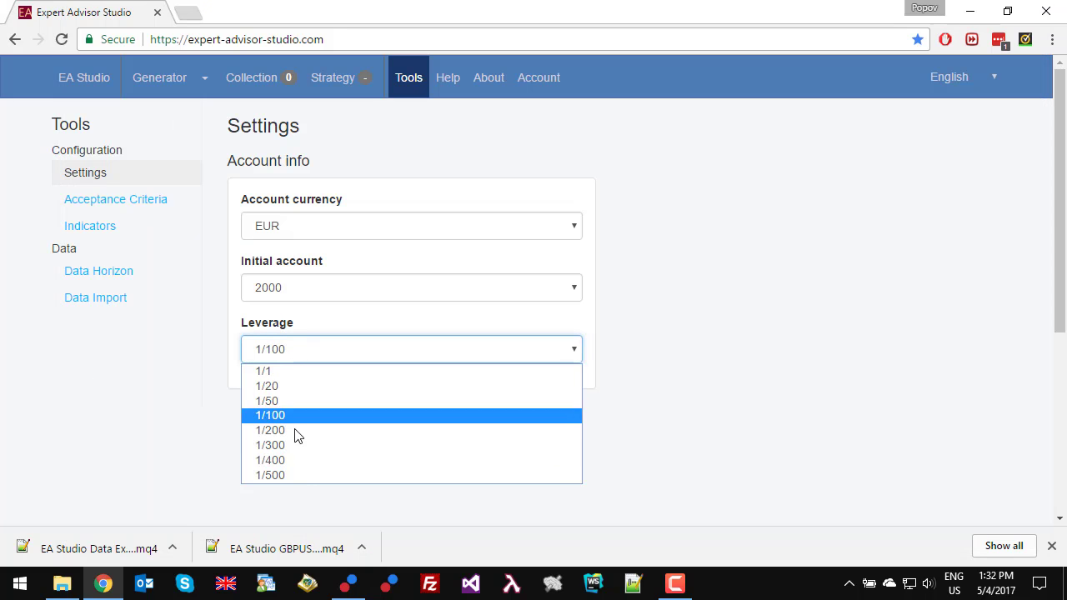
pyautogui.click(300, 475)
pyautogui.click(298, 436)
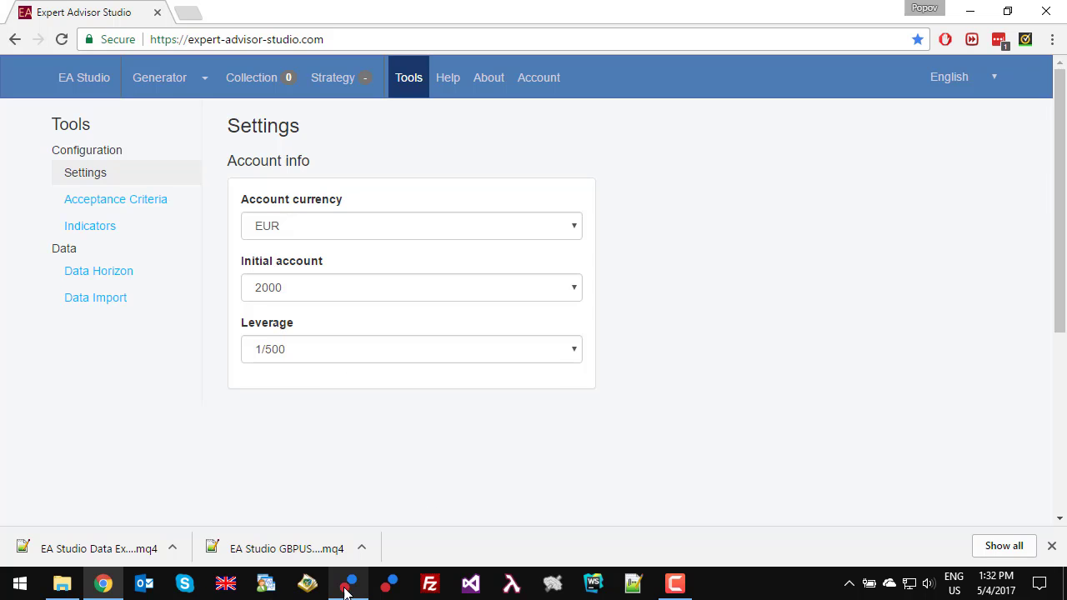
# Set the Generator's historical data source to AdmiralMarkets-Live3 with EURUSD-ECN on M15.
pyautogui.click(143, 83)
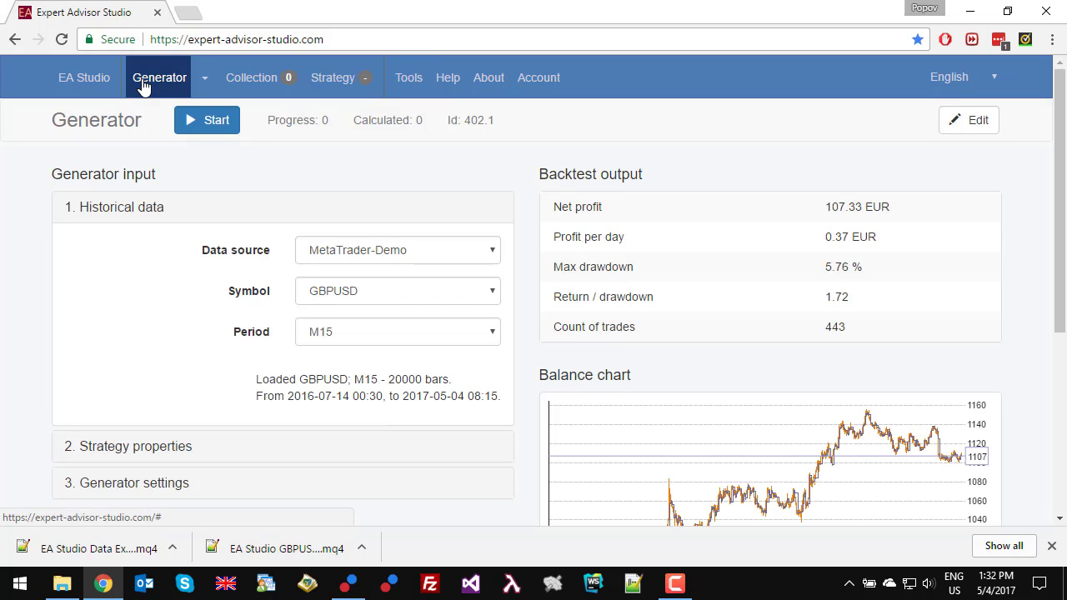
pyautogui.scroll(-1, 143, 84)
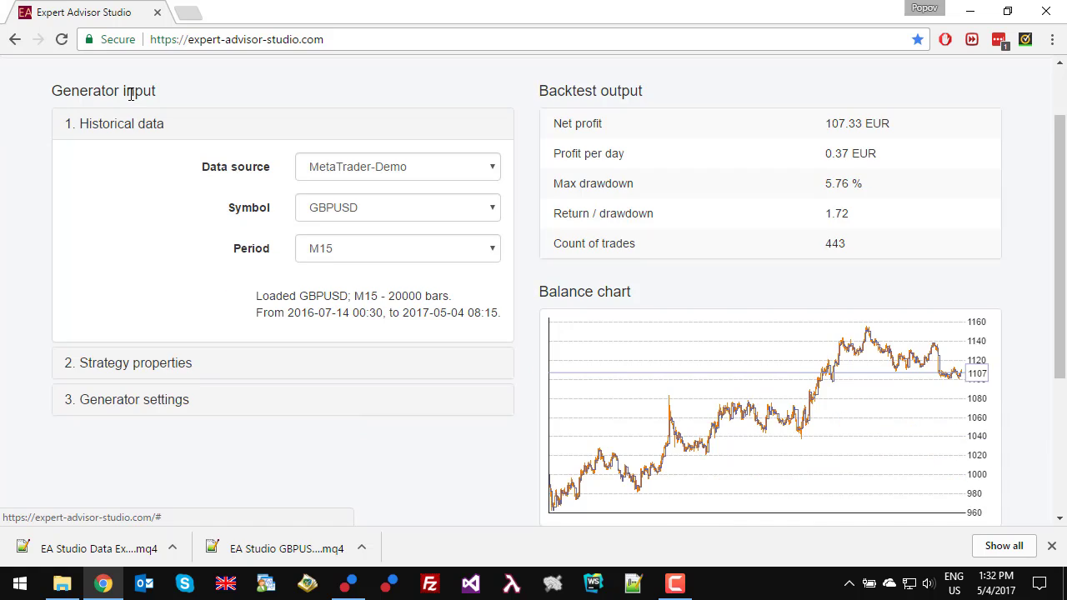
pyautogui.click(386, 176)
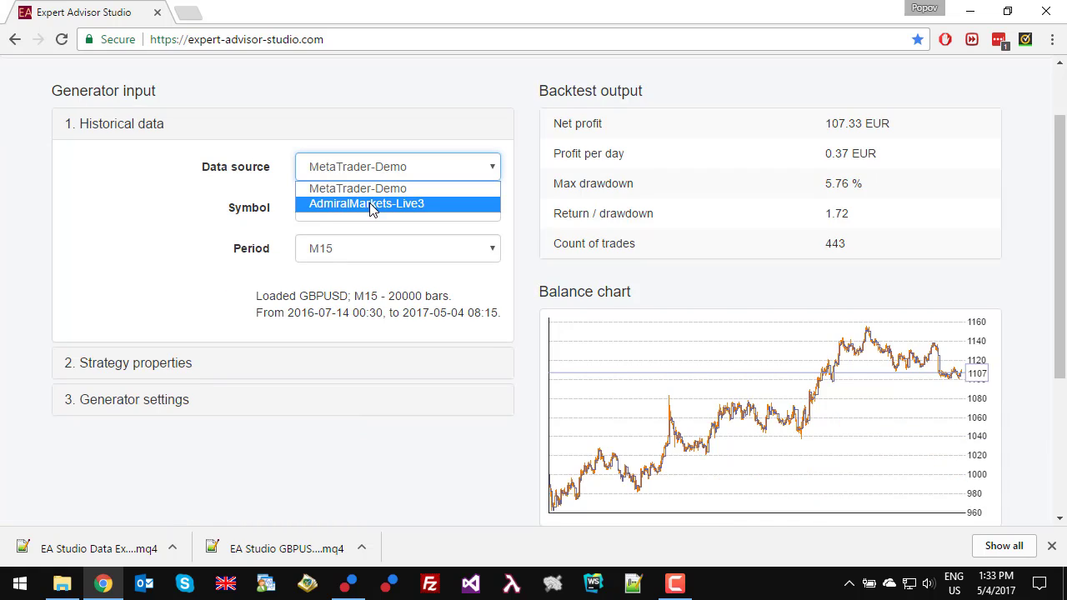
pyautogui.click(386, 204)
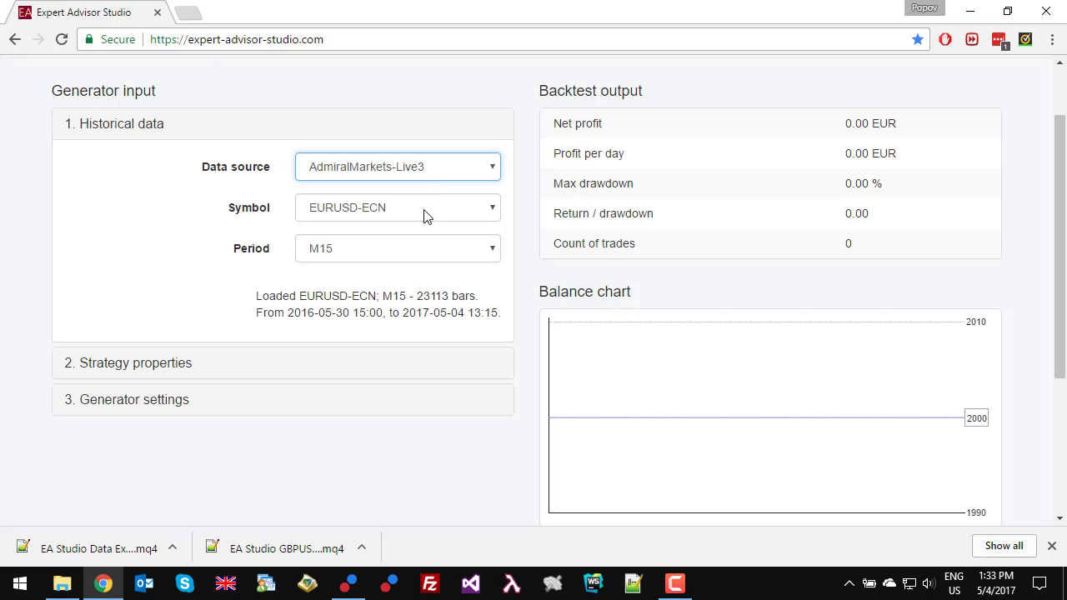
pyautogui.click(423, 213)
pyautogui.click(356, 227)
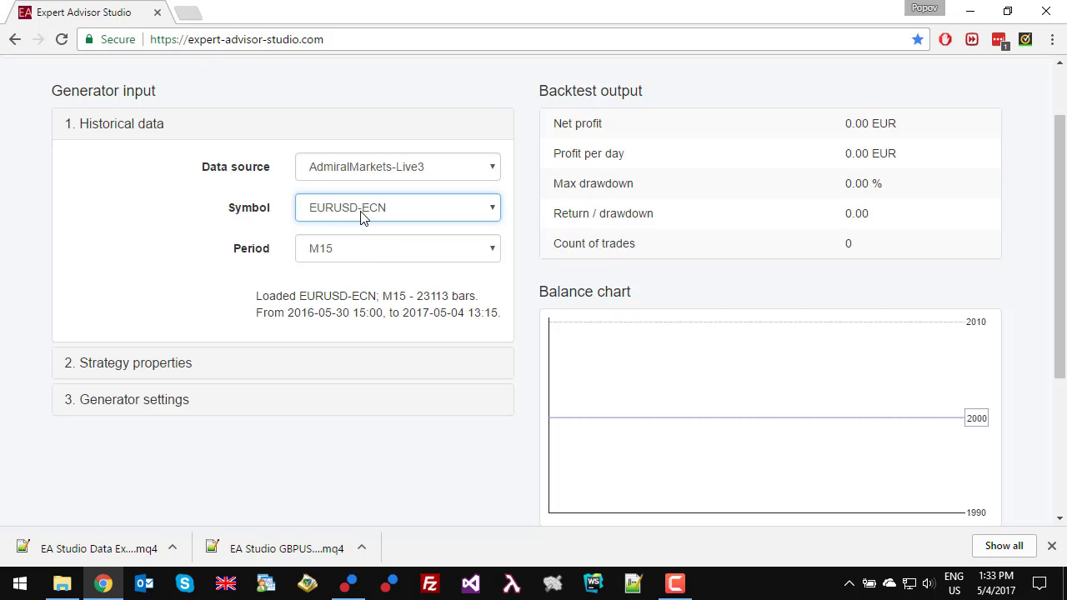
pyautogui.click(359, 212)
pyautogui.click(356, 210)
pyautogui.click(479, 255)
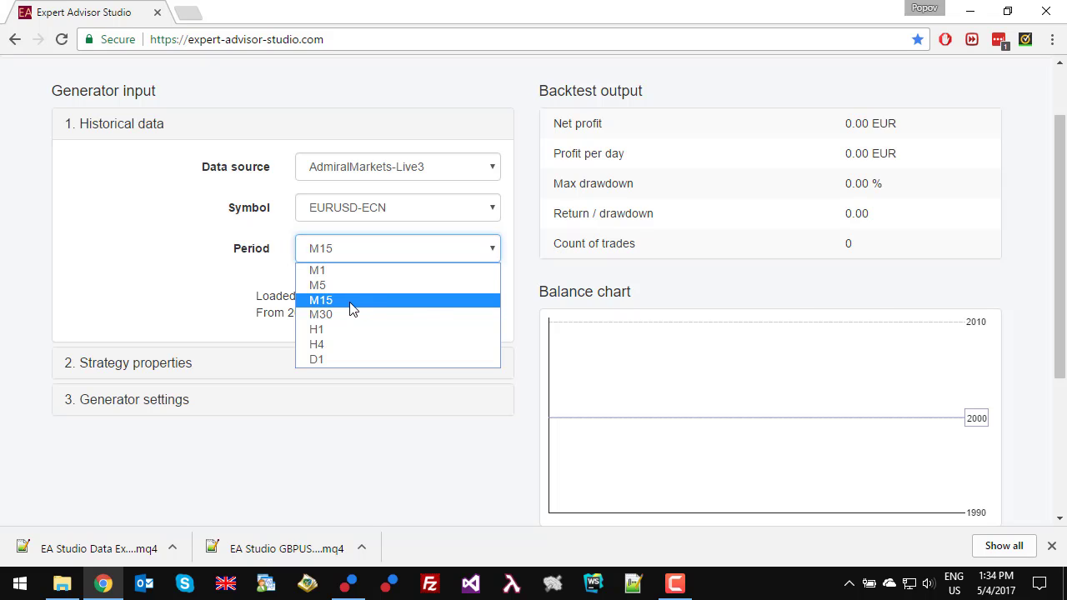
pyautogui.click(351, 308)
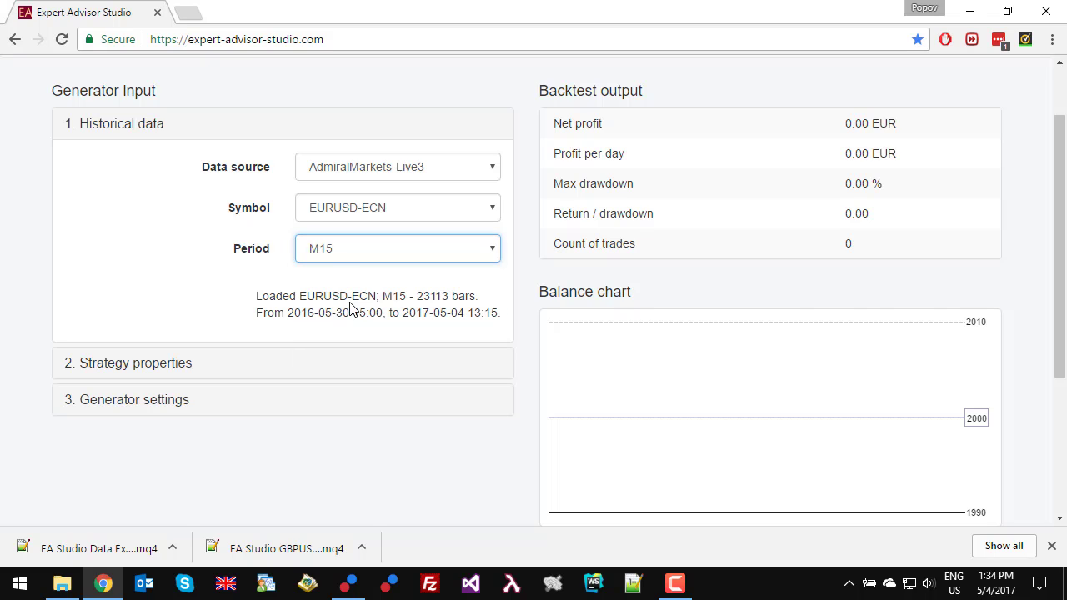
# Try the M5 and H1 periods to compare their loaded EURUSD-ECN history, and return the period to M15.
pyautogui.click(335, 257)
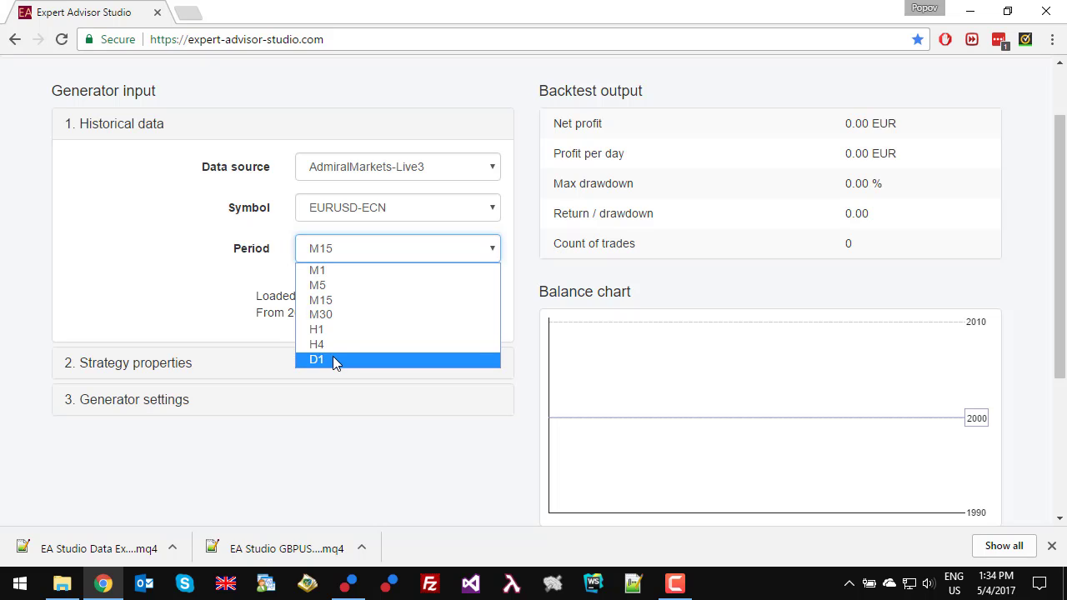
pyautogui.click(352, 287)
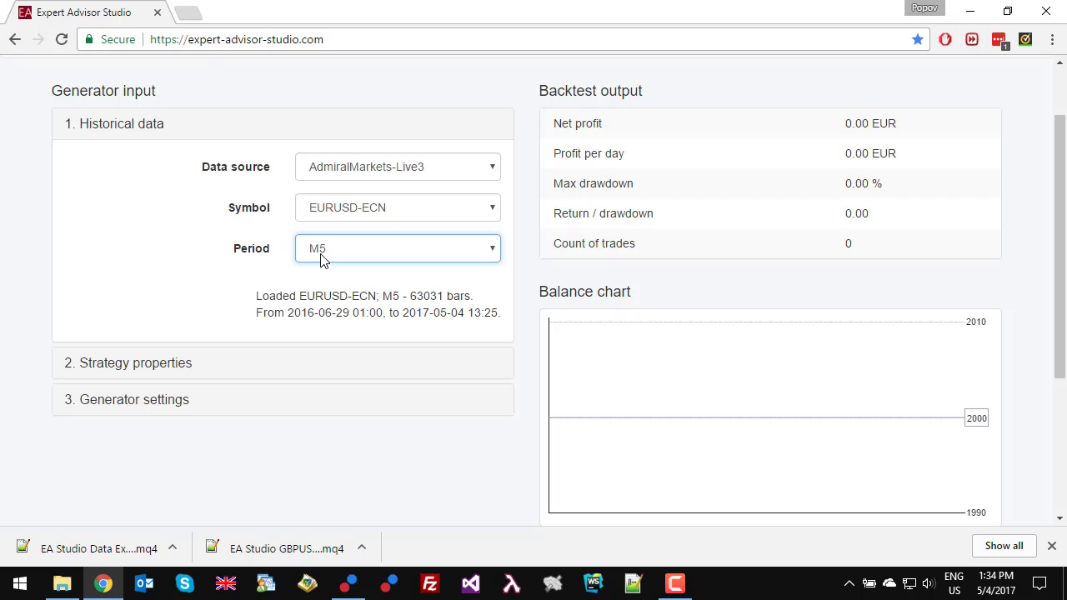
pyautogui.click(355, 255)
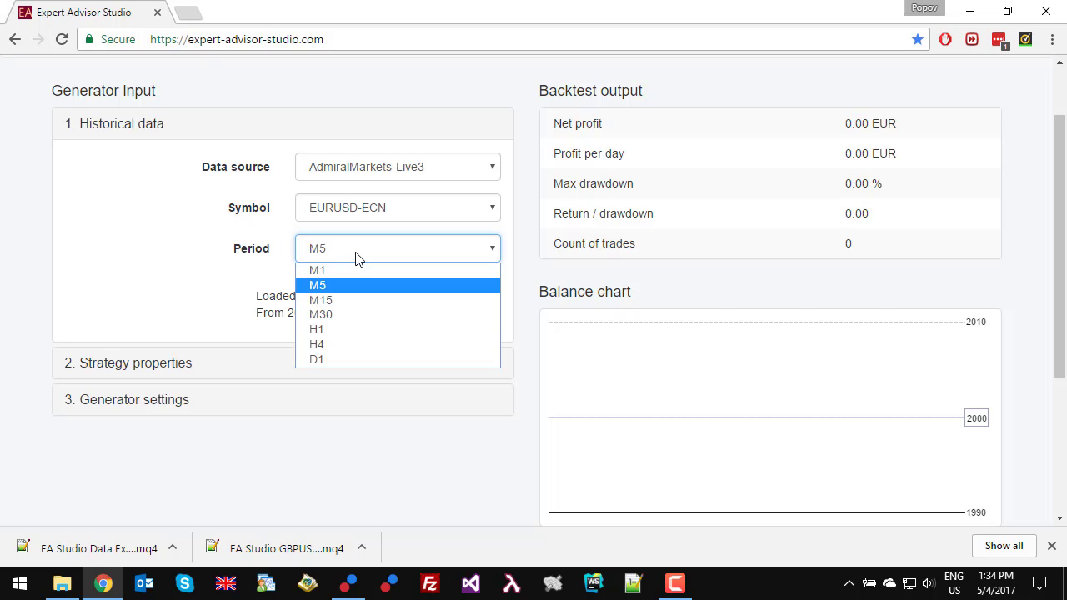
pyautogui.click(341, 335)
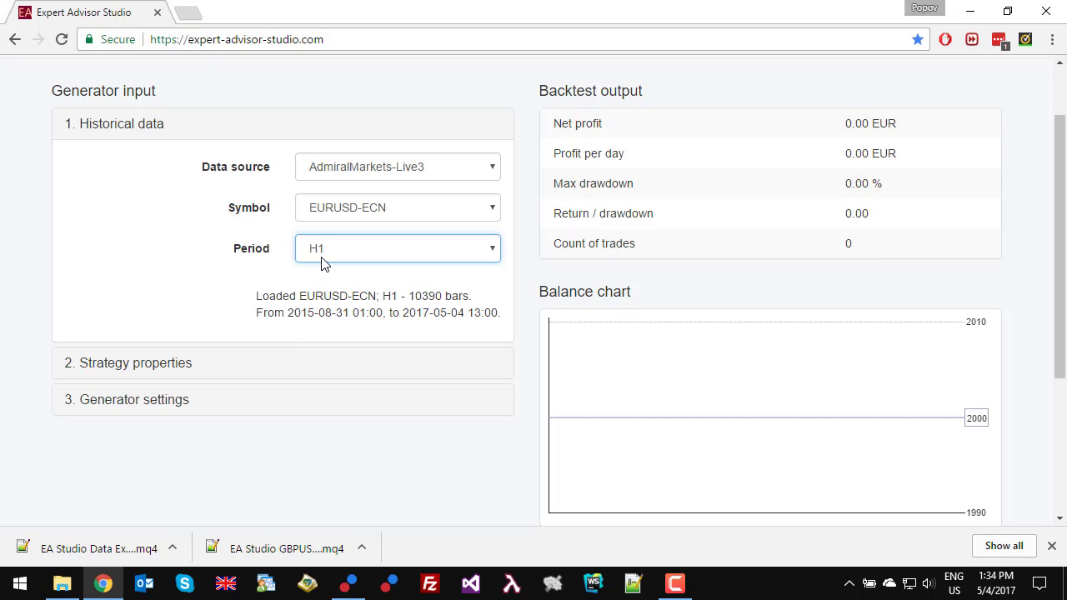
pyautogui.click(324, 260)
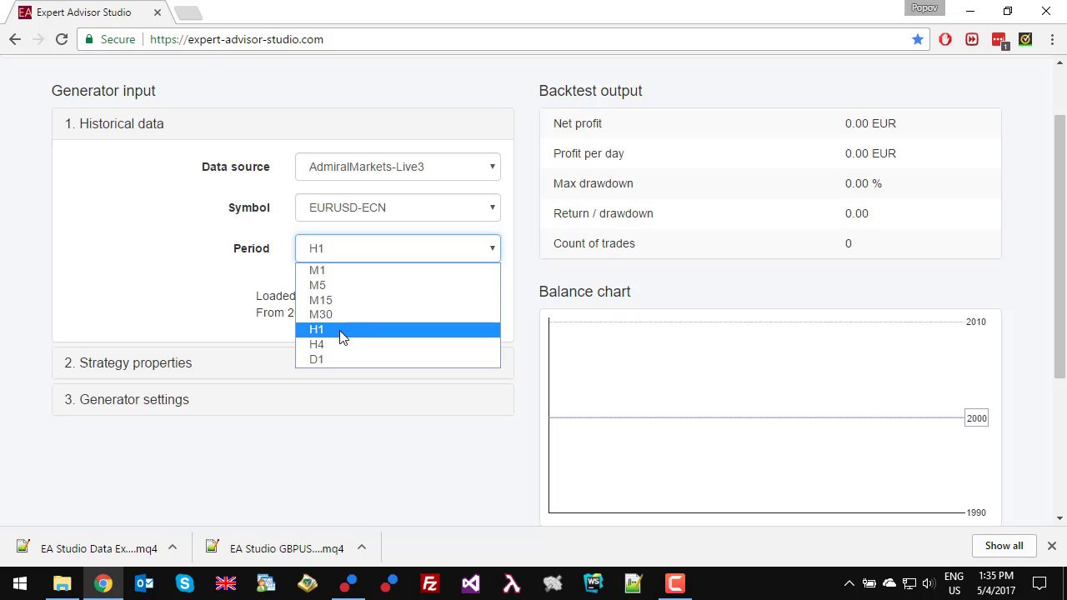
pyautogui.click(350, 302)
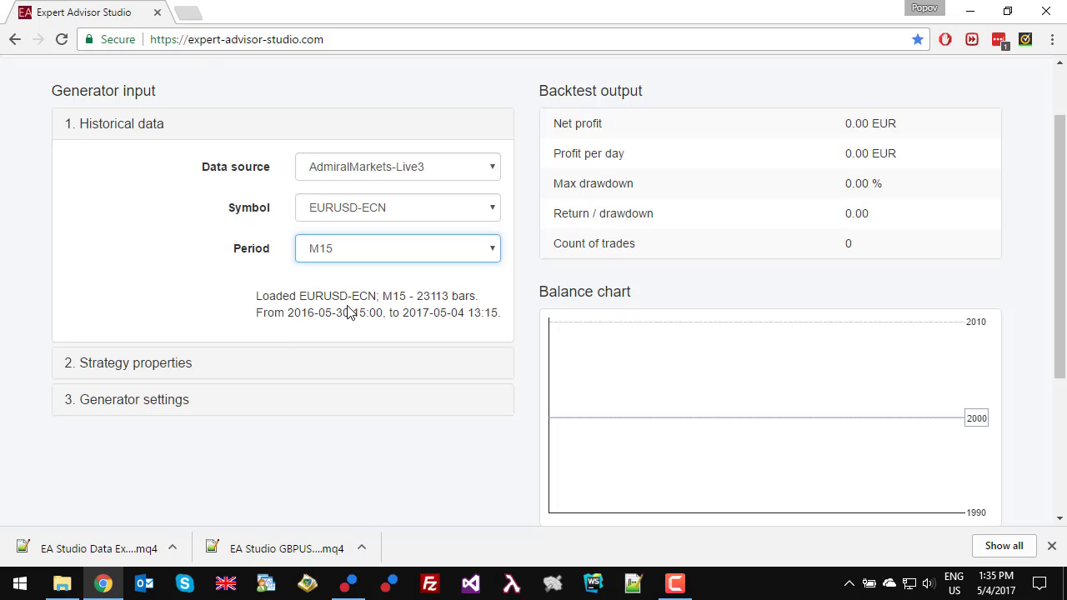
# Set the Entry lots to 0.1 in the Generator's strategy properties.
pyautogui.click(125, 366)
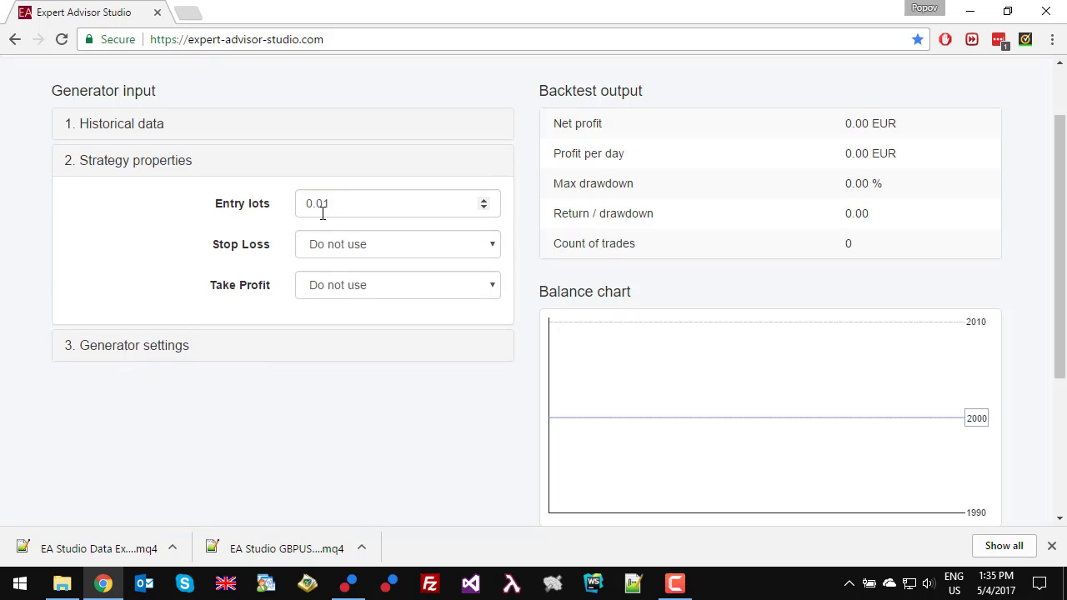
pyautogui.moveTo(320, 203); pyautogui.dragTo(345, 203)
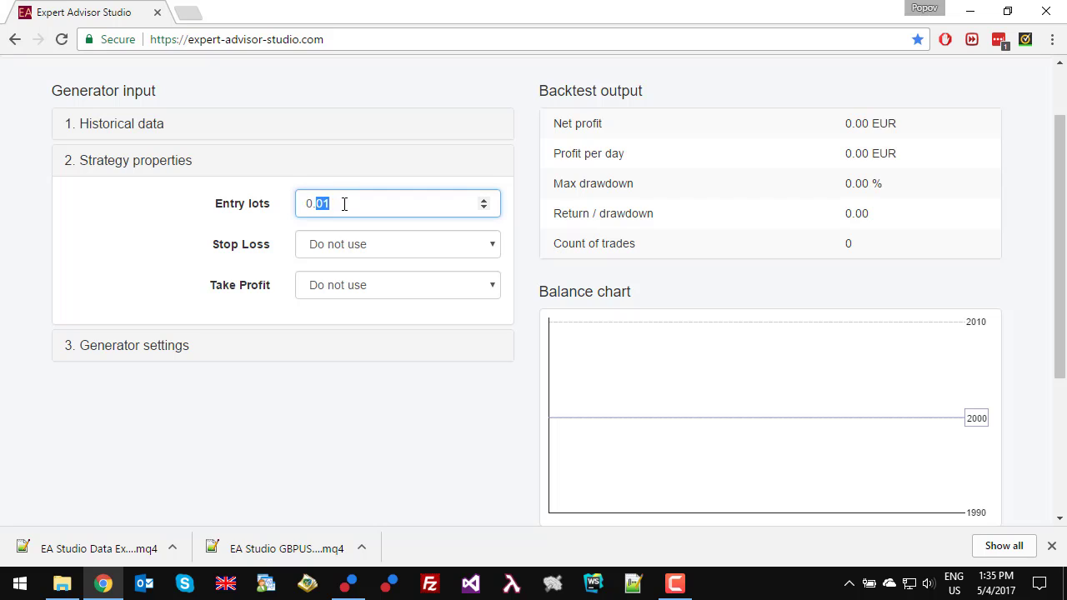
pyautogui.write('1')
pyautogui.click(4, 239)
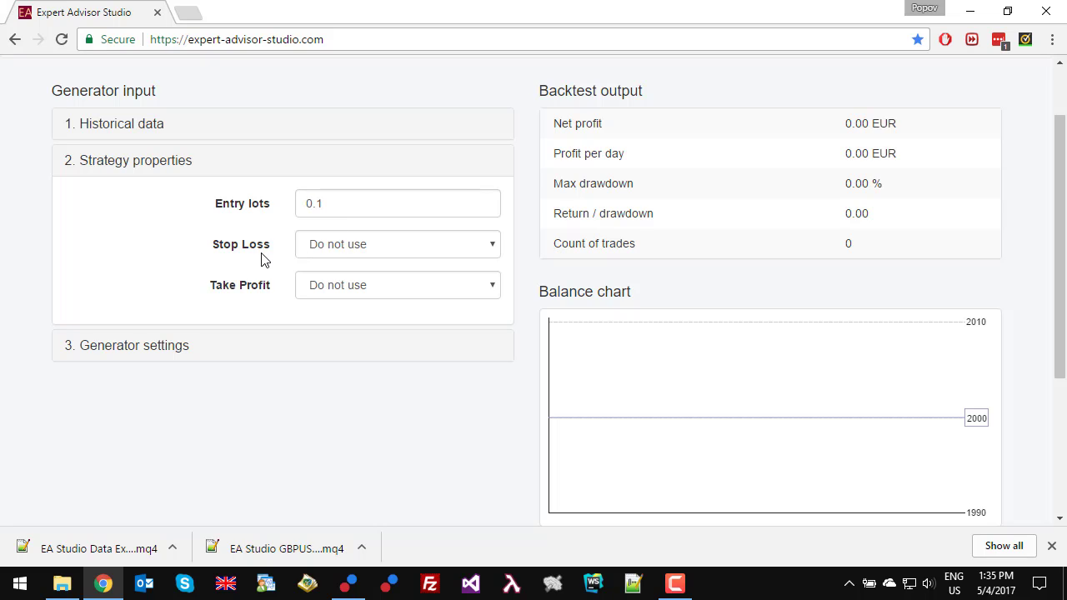
# Set the strategy's Stop Loss to Always use, try May use instead, and reopen the Stop Loss choices.
pyautogui.click(340, 247)
pyautogui.click(339, 263)
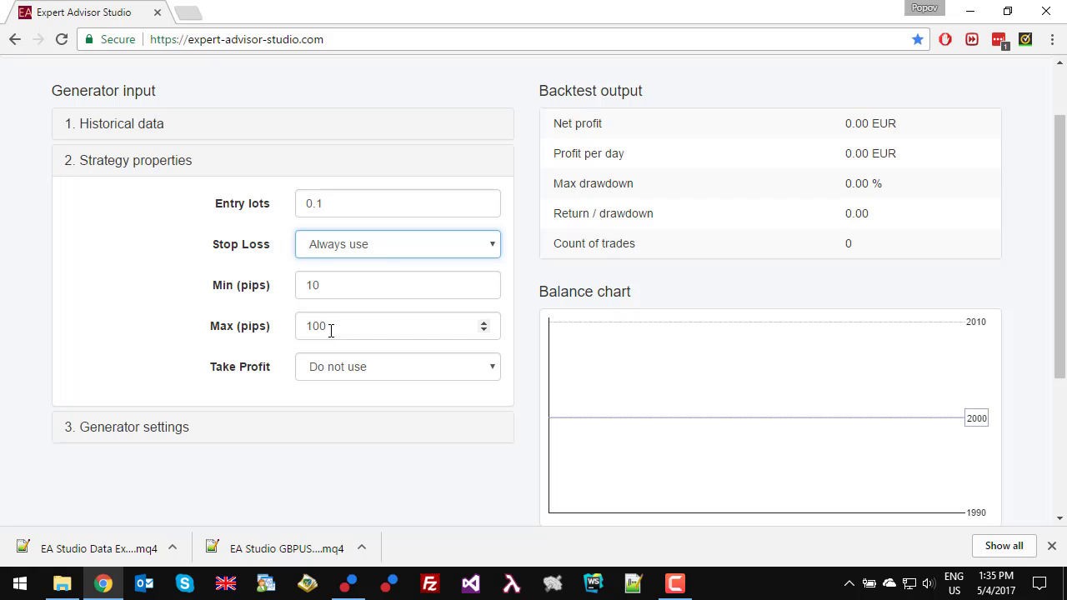
pyautogui.click(378, 248)
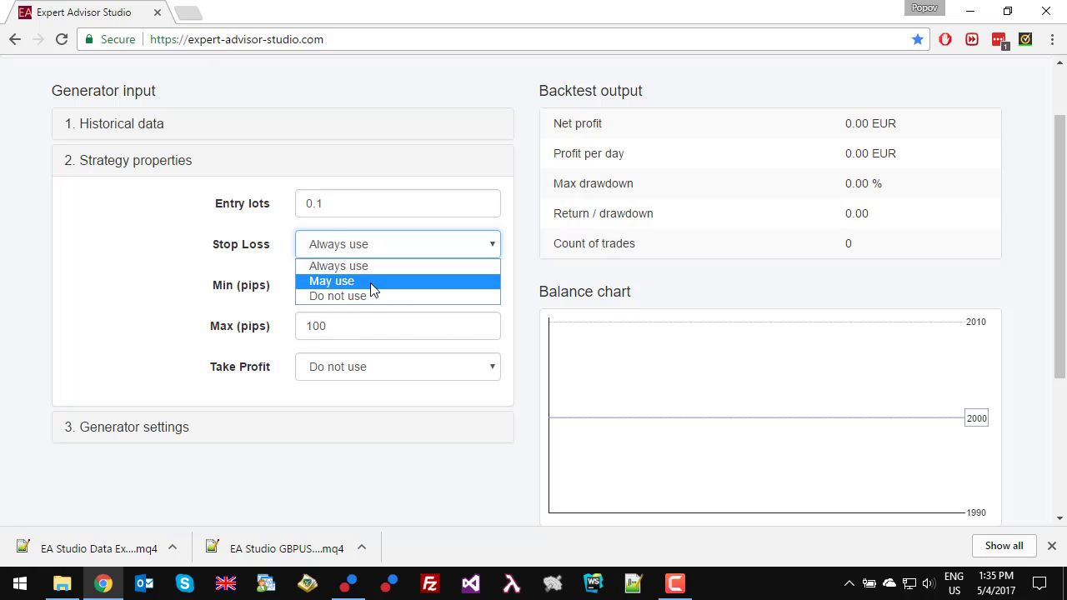
pyautogui.click(370, 283)
pyautogui.click(350, 243)
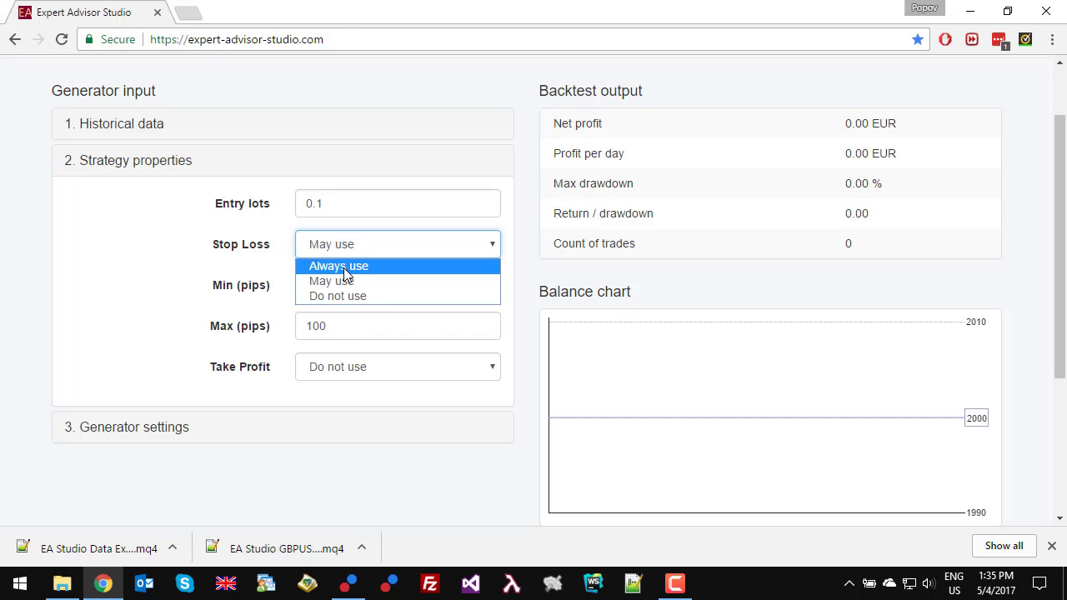
# Try Do not use and Always use for the strategy's Stop Loss, and set it to May use.
pyautogui.click(349, 298)
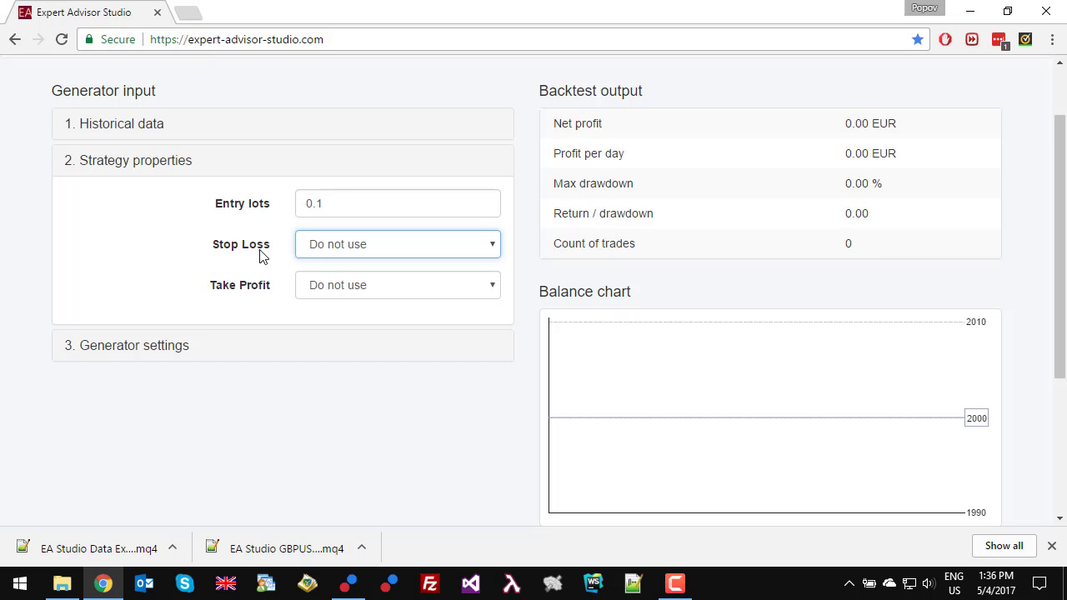
pyautogui.click(361, 251)
pyautogui.click(357, 266)
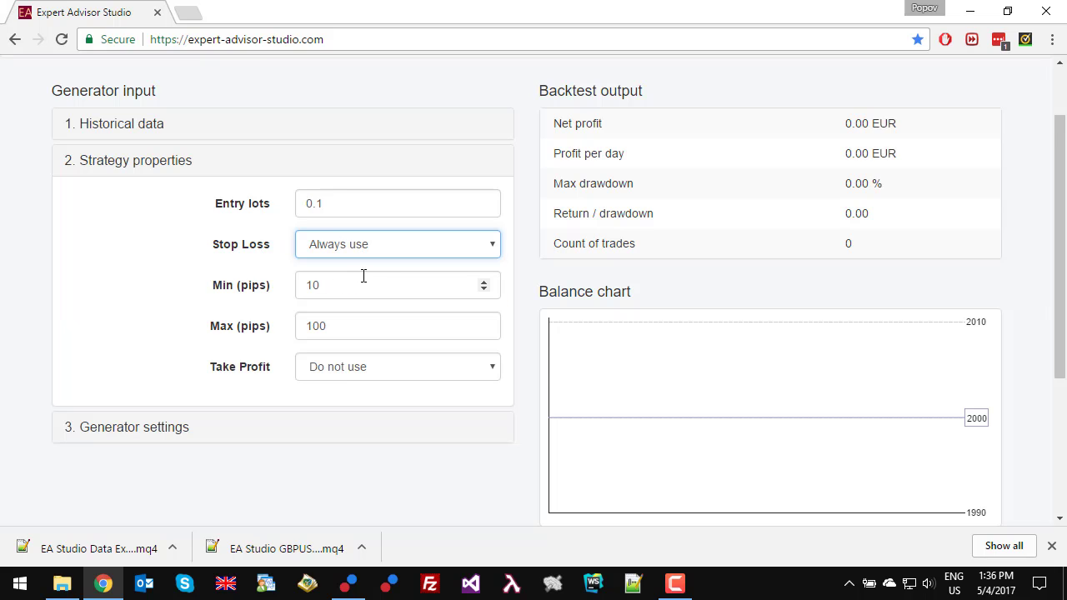
pyautogui.scroll(1, 379, 334)
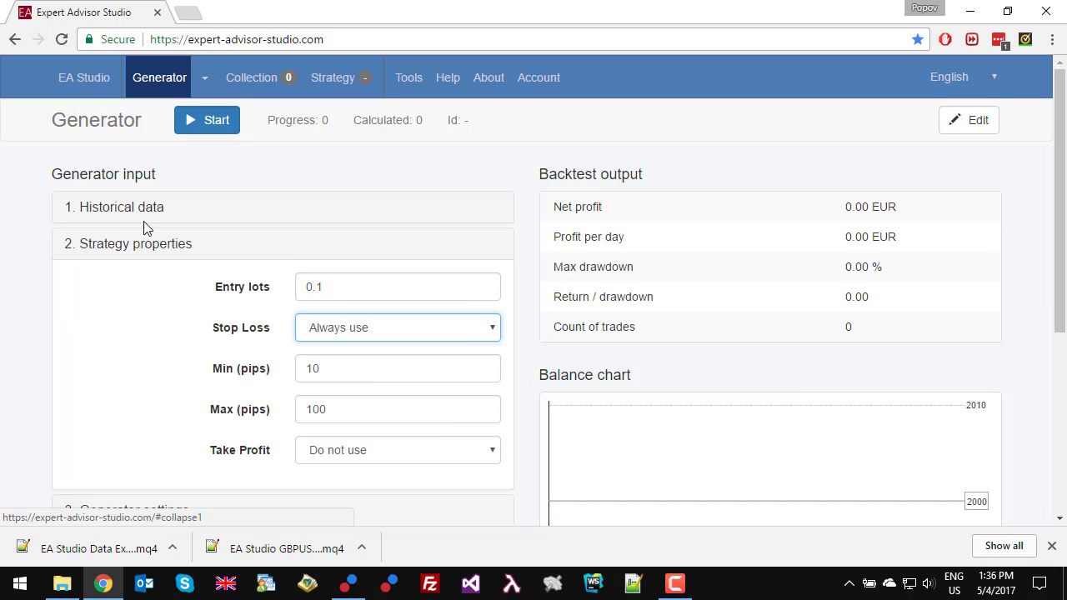
pyautogui.scroll(-1, 292, 296)
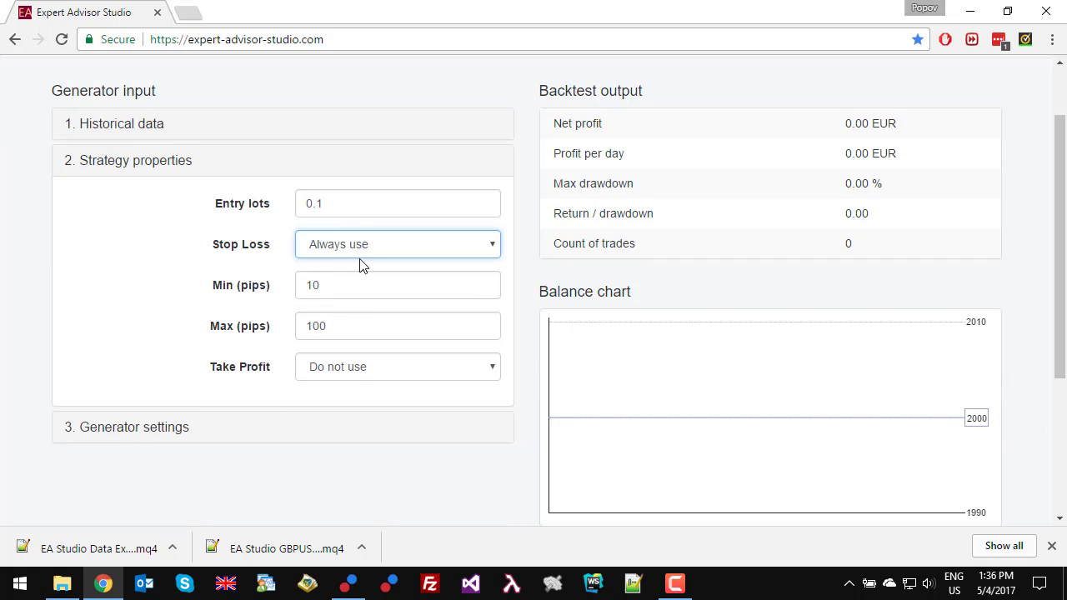
pyautogui.click(364, 248)
pyautogui.click(369, 284)
# In the generator settings, set Working minutes to 10 and choose Net balance as the Search best criterion.
pyautogui.click(115, 430)
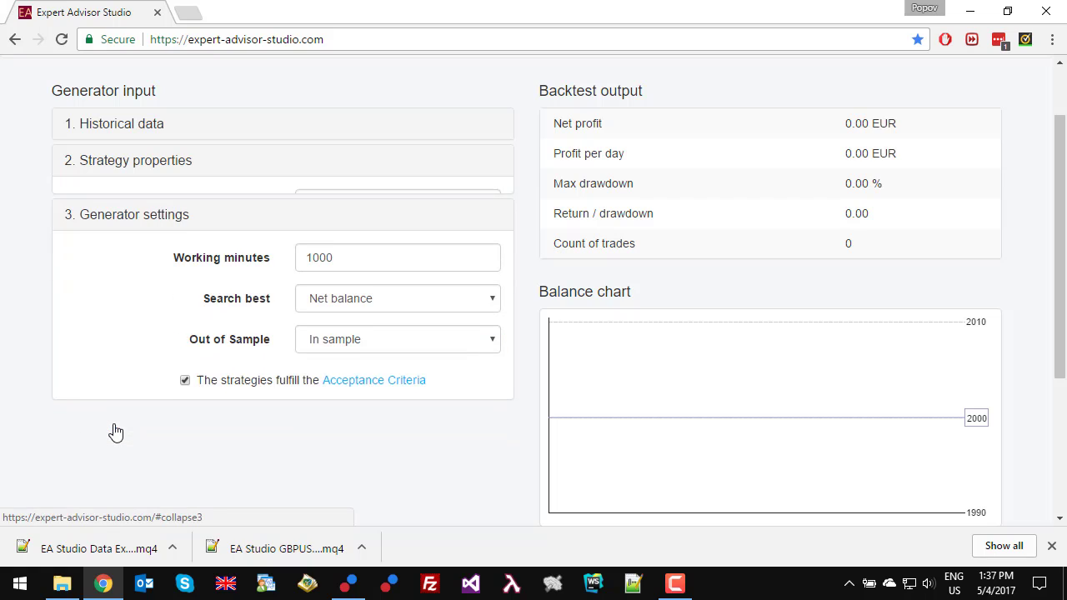
pyautogui.doubleClick(351, 239)
pyautogui.write('3')
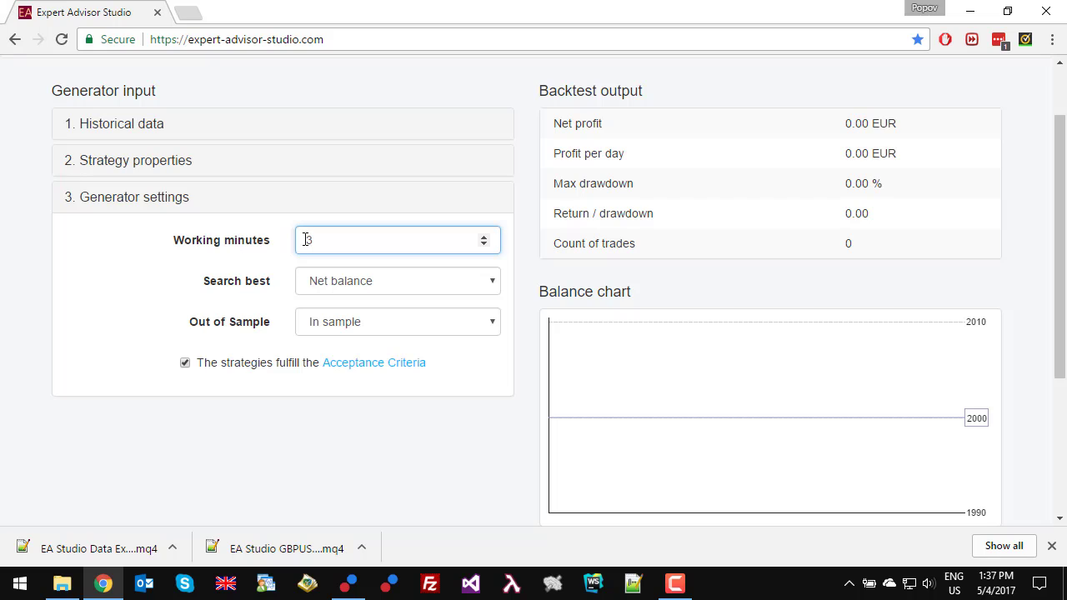
pyautogui.moveTo(329, 239); pyautogui.dragTo(293, 240)
pyautogui.write('10')
pyautogui.click(338, 454)
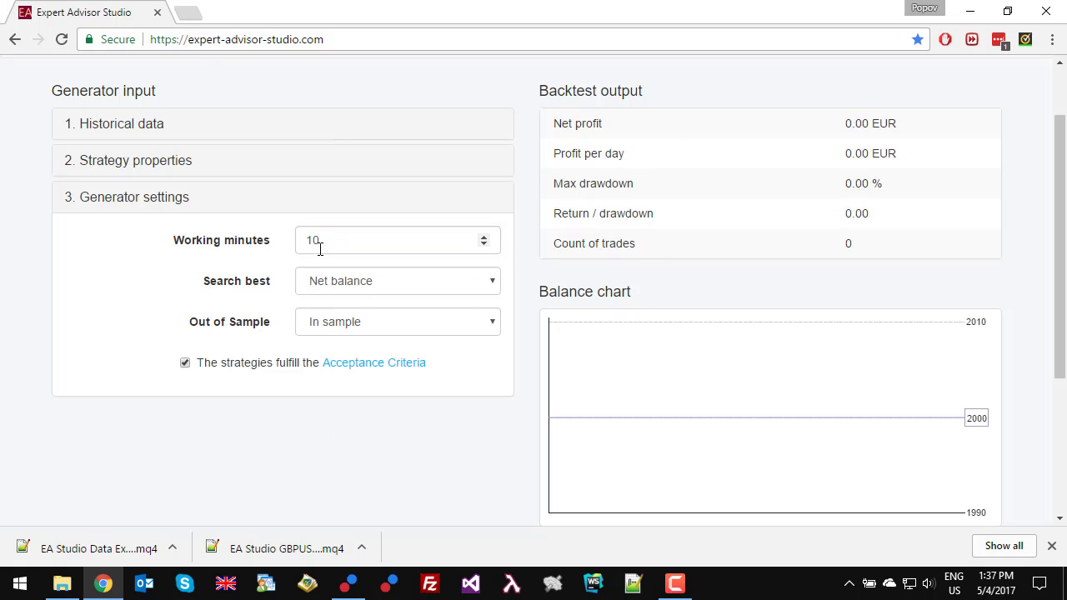
pyautogui.click(336, 288)
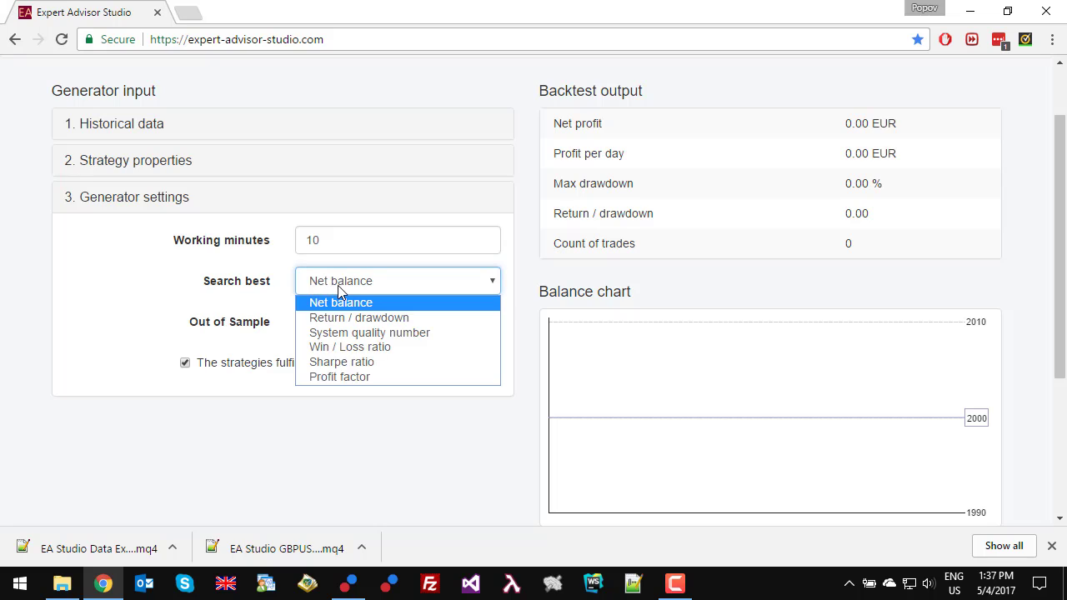
pyautogui.click(391, 302)
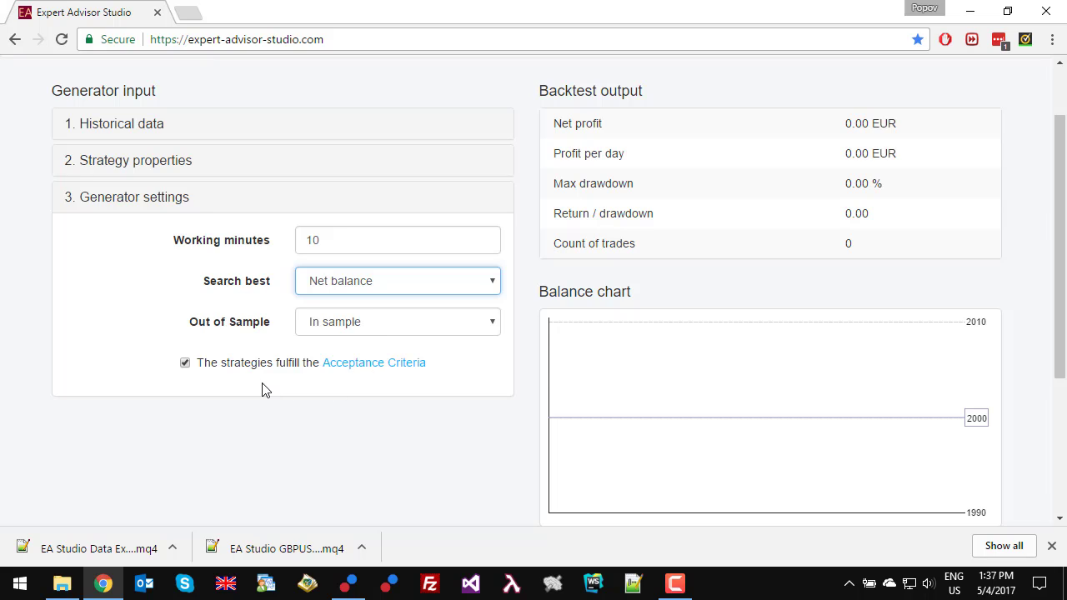
# Open the Acceptance Criteria and examine the current limits and the validation criteria available to add.
pyautogui.scroll(1, 262, 390)
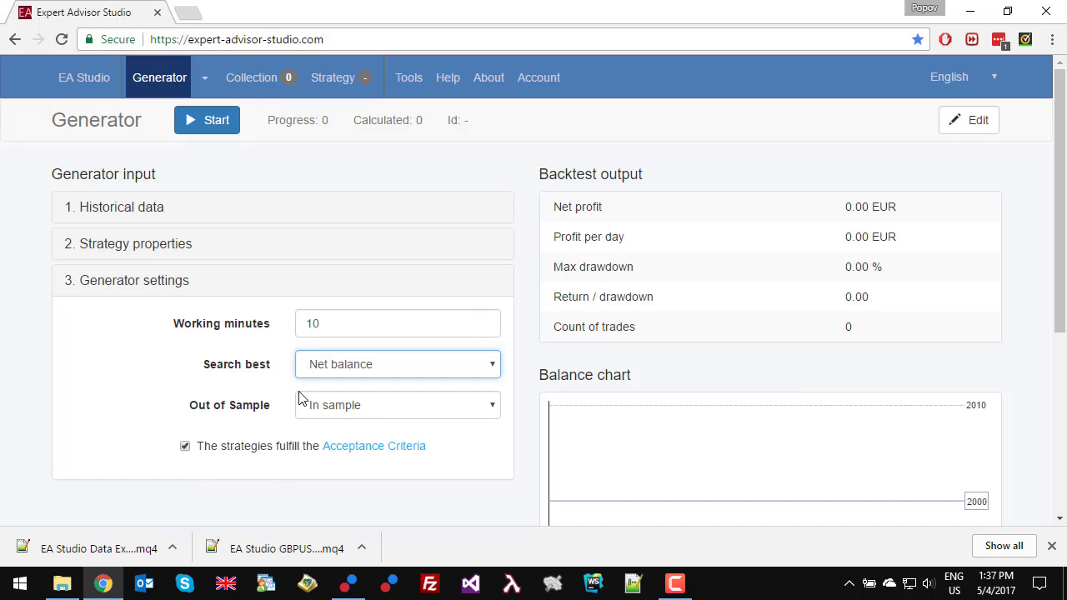
pyautogui.click(382, 450)
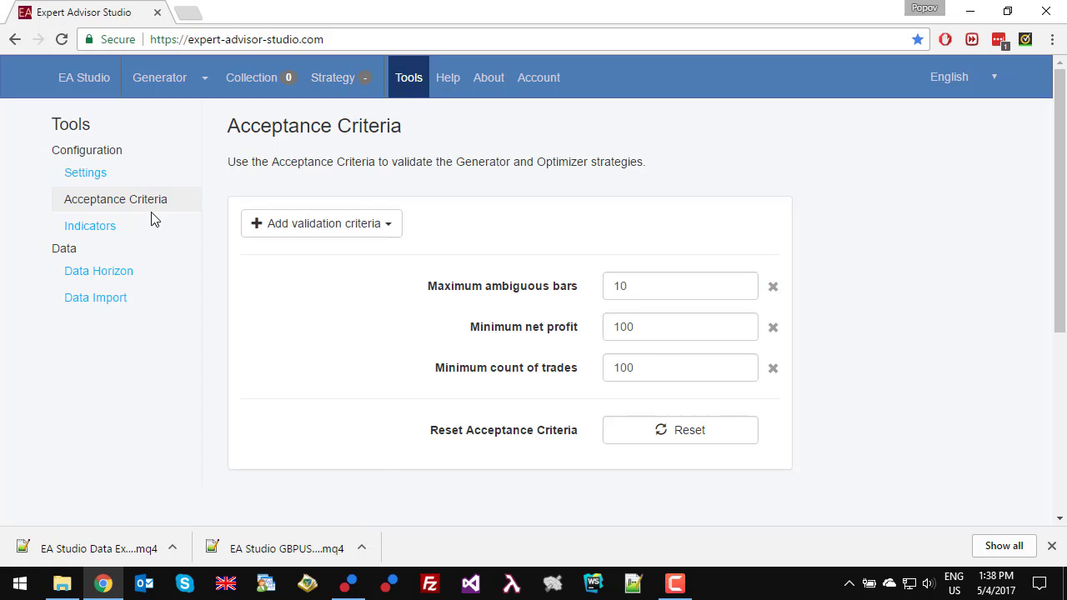
pyautogui.scroll(-1, 152, 218)
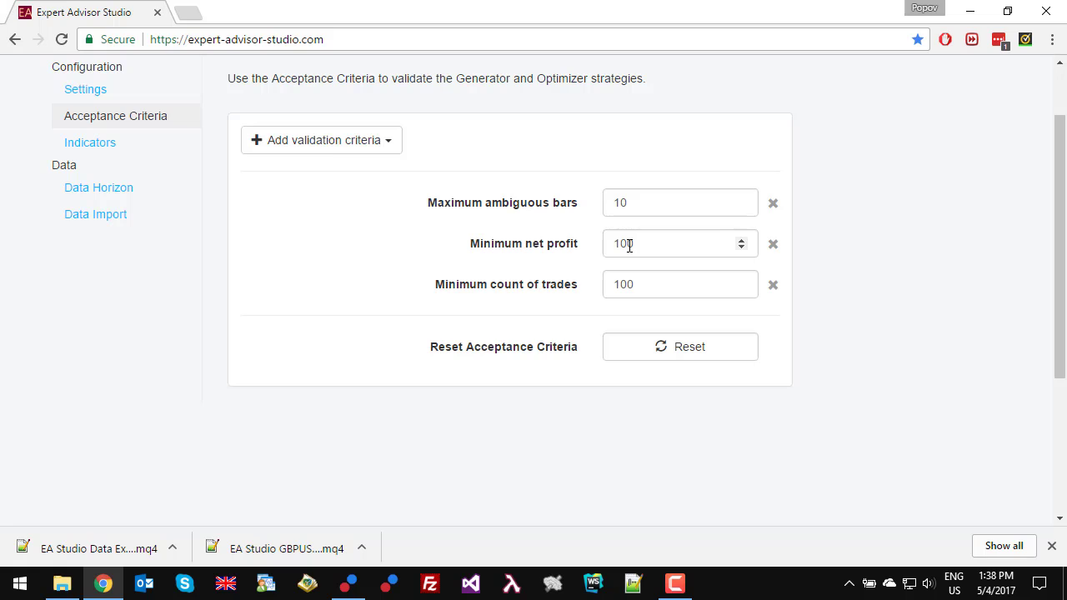
pyautogui.click(384, 143)
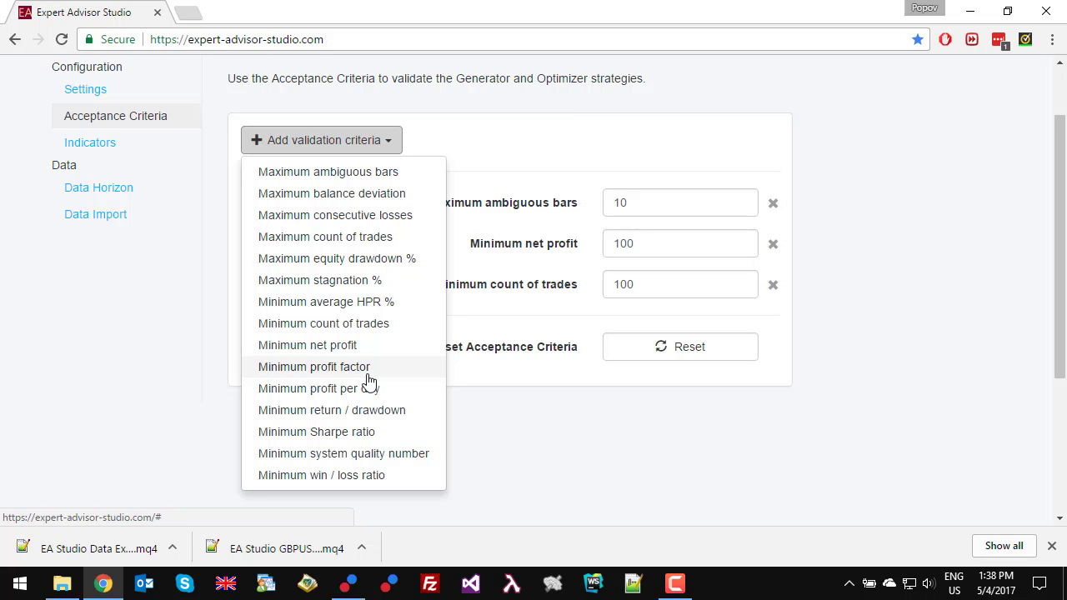
pyautogui.click(671, 374)
pyautogui.click(678, 350)
pyautogui.click(384, 143)
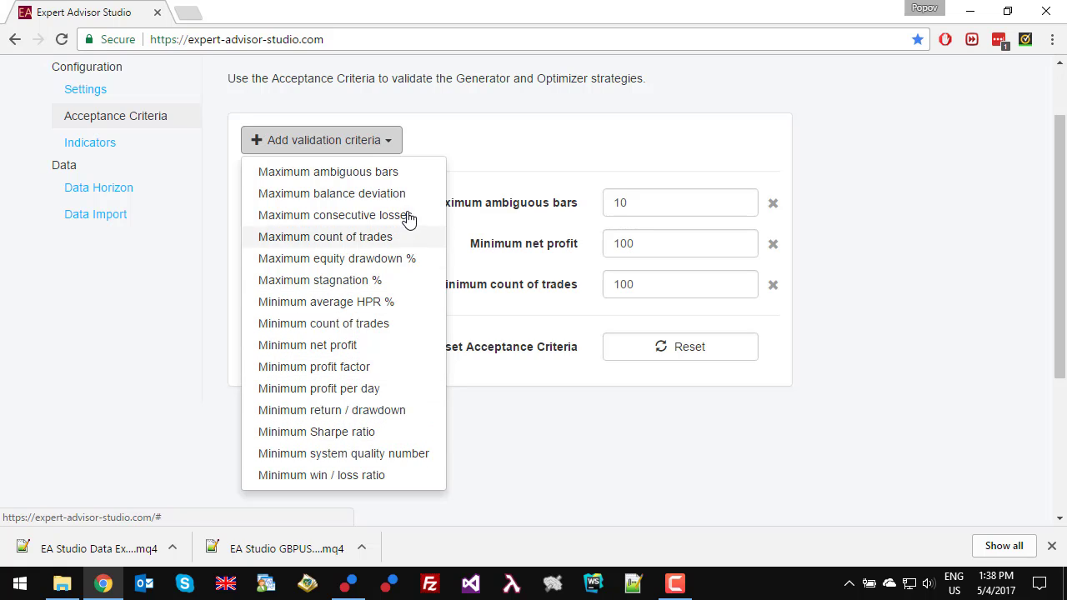
pyautogui.click(543, 424)
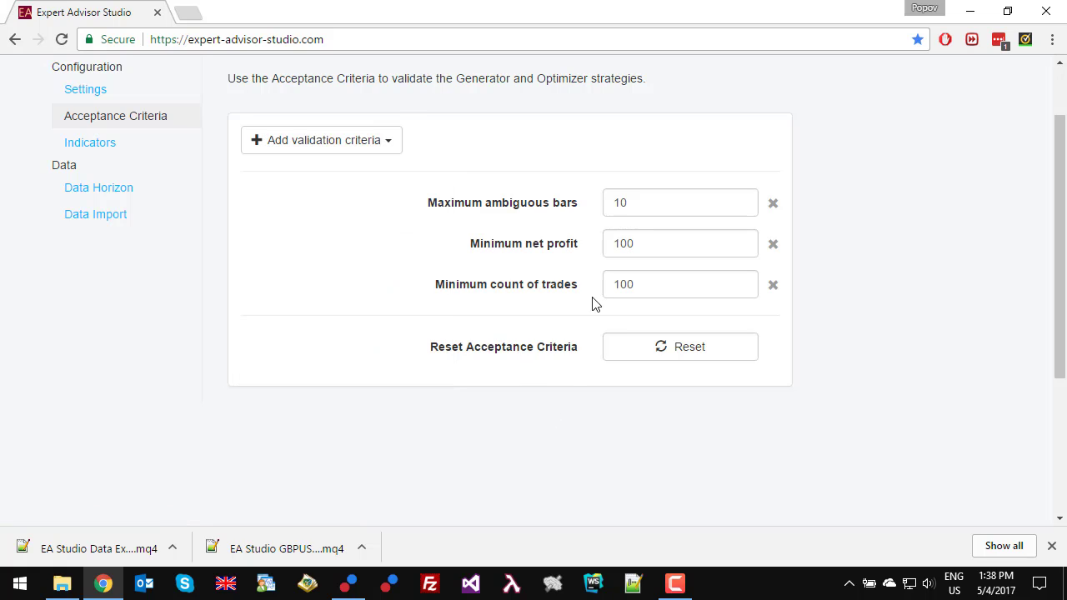
pyautogui.click(343, 143)
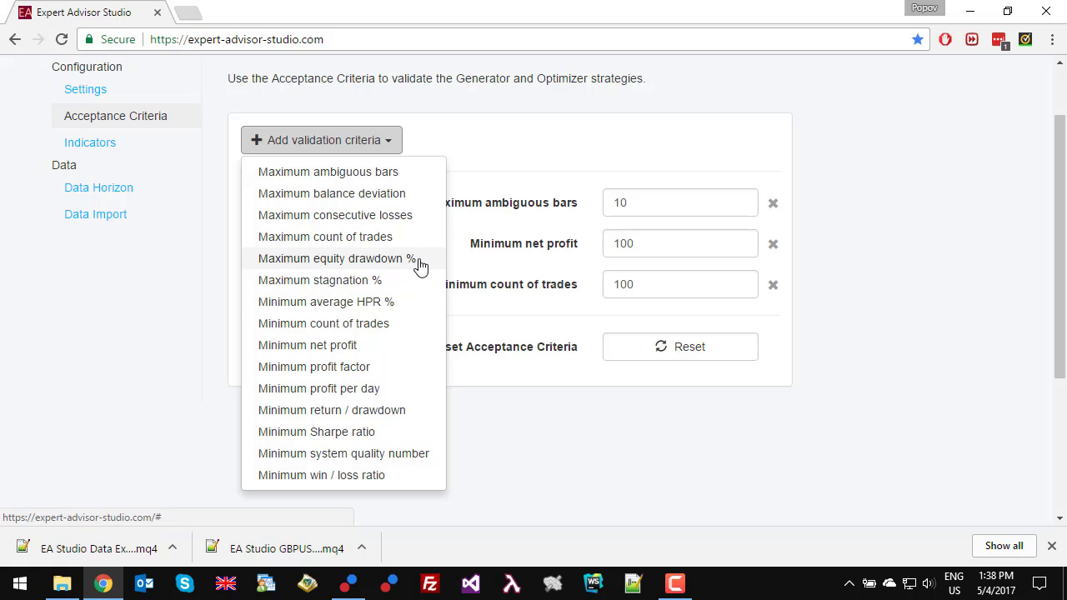
pyautogui.click(547, 458)
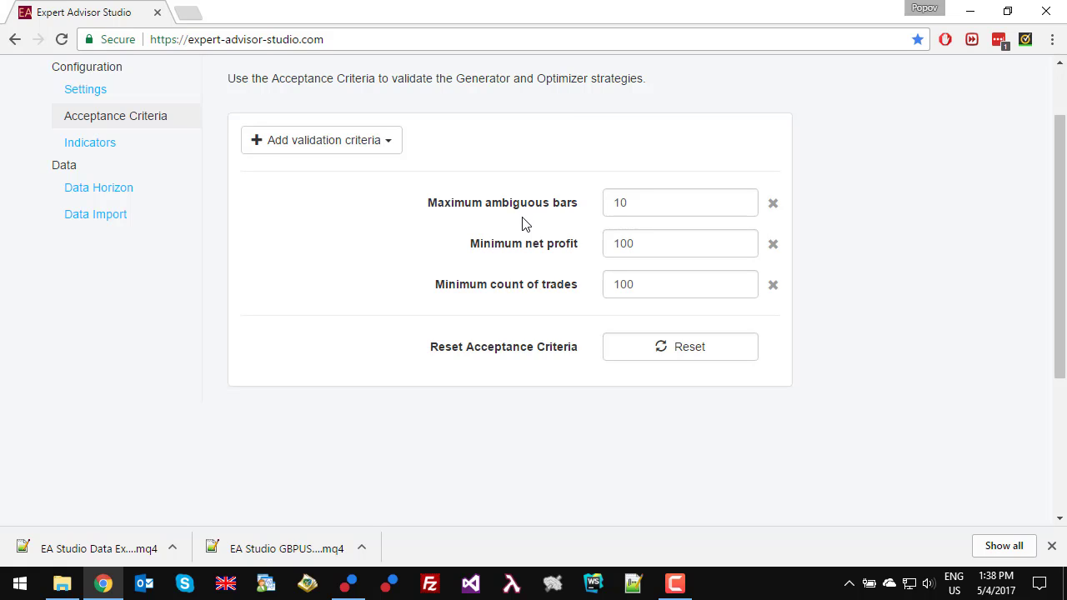
pyautogui.scroll(1, 529, 227)
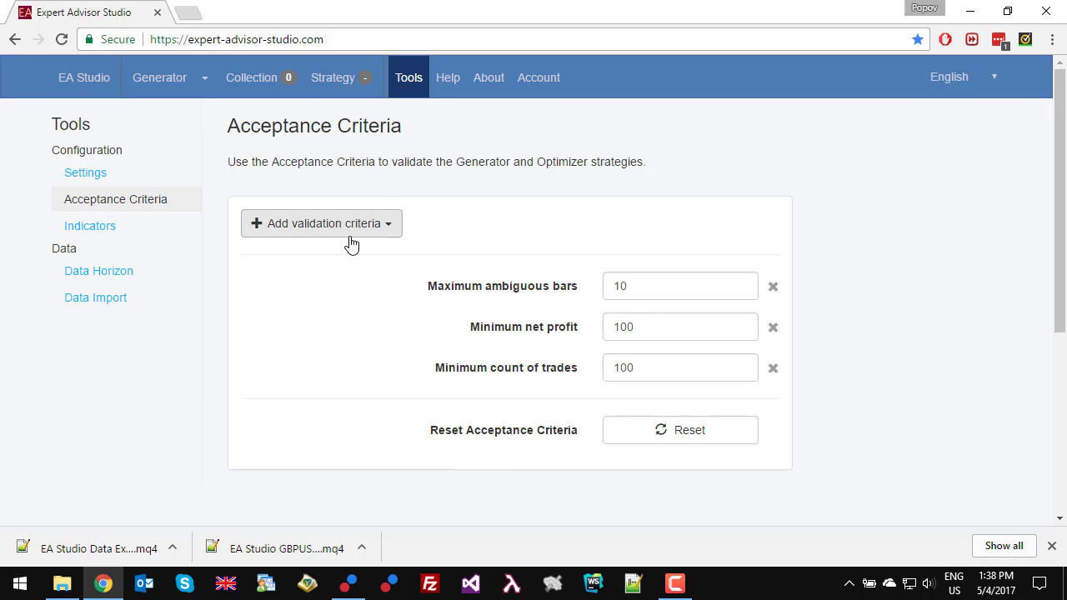
# Return to the Generator, start generating strategies, and review the backtest output and balance chart.
pyautogui.click(157, 75)
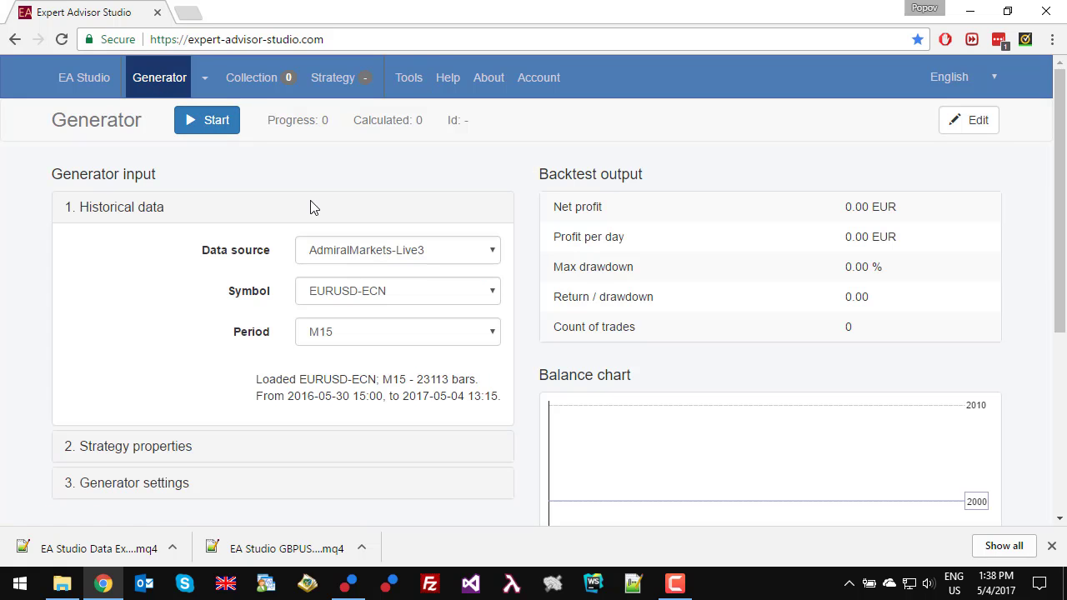
pyautogui.click(207, 124)
pyautogui.scroll(-1, 187, 241)
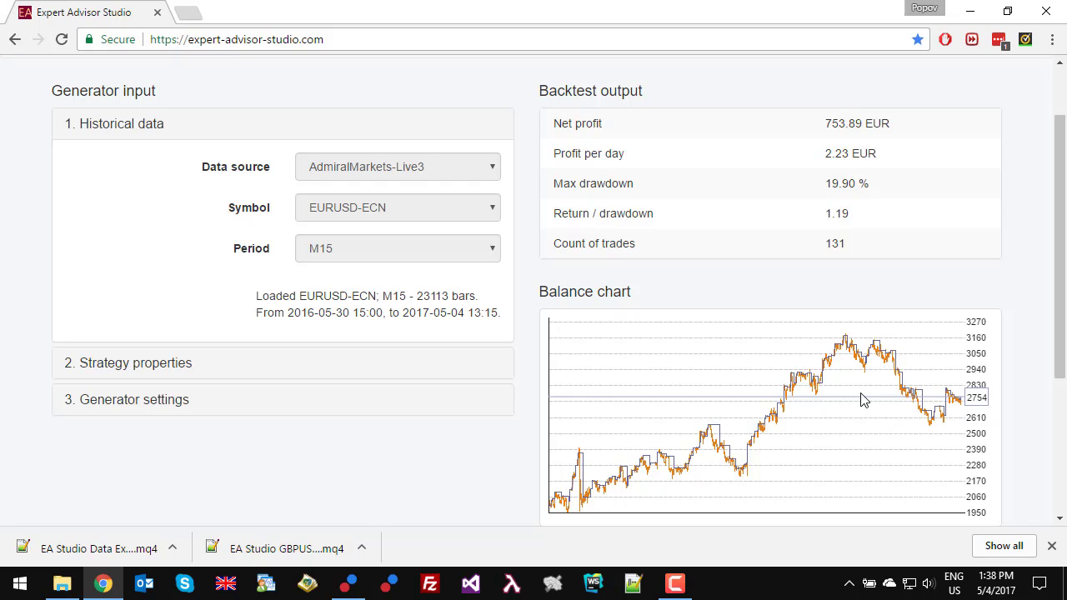
pyautogui.scroll(1, 873, 414)
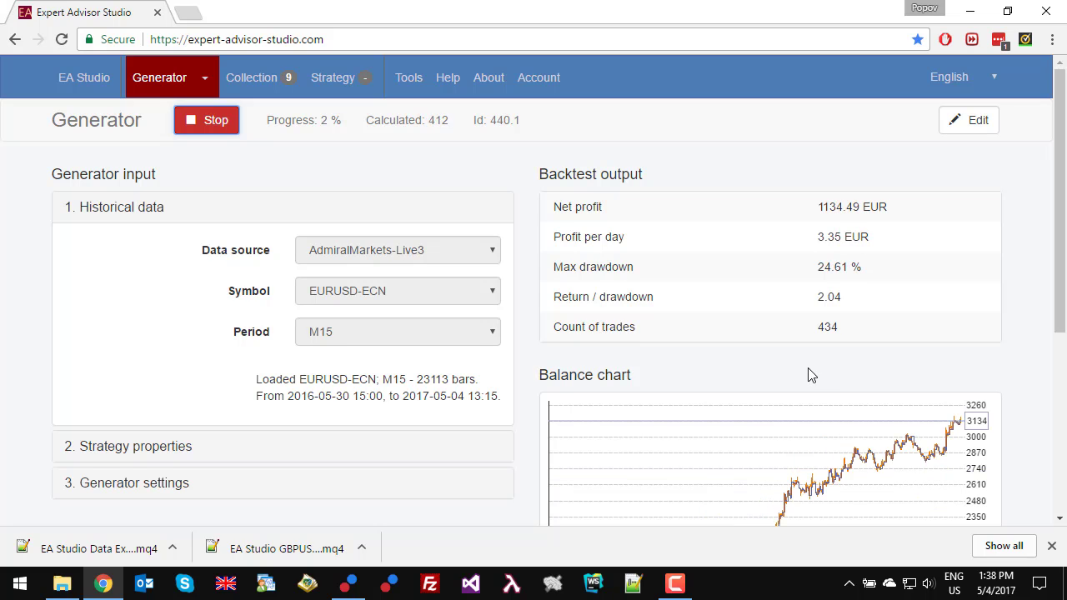
pyautogui.scroll(-2, 808, 375)
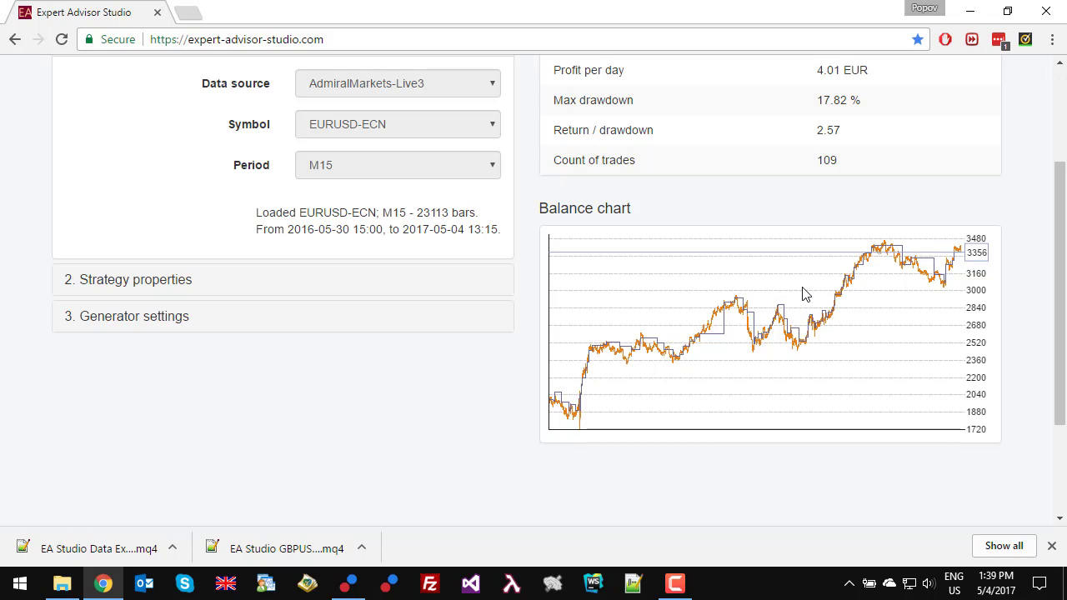
pyautogui.scroll(2, 744, 387)
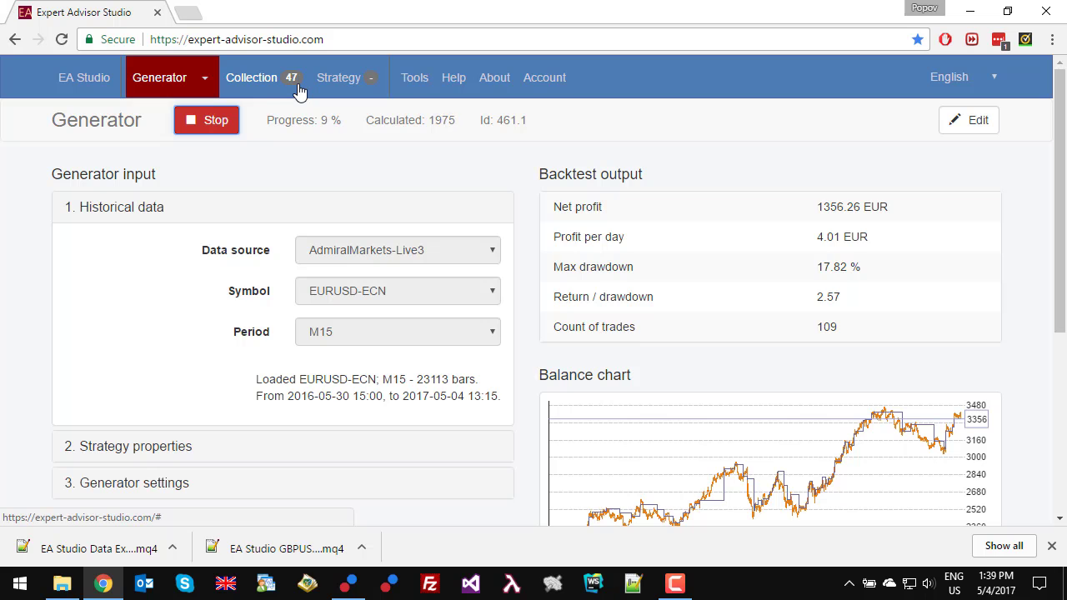
# Open the strategy collection and look through the balance charts and statistics of the generated strategies.
pyautogui.click(262, 90)
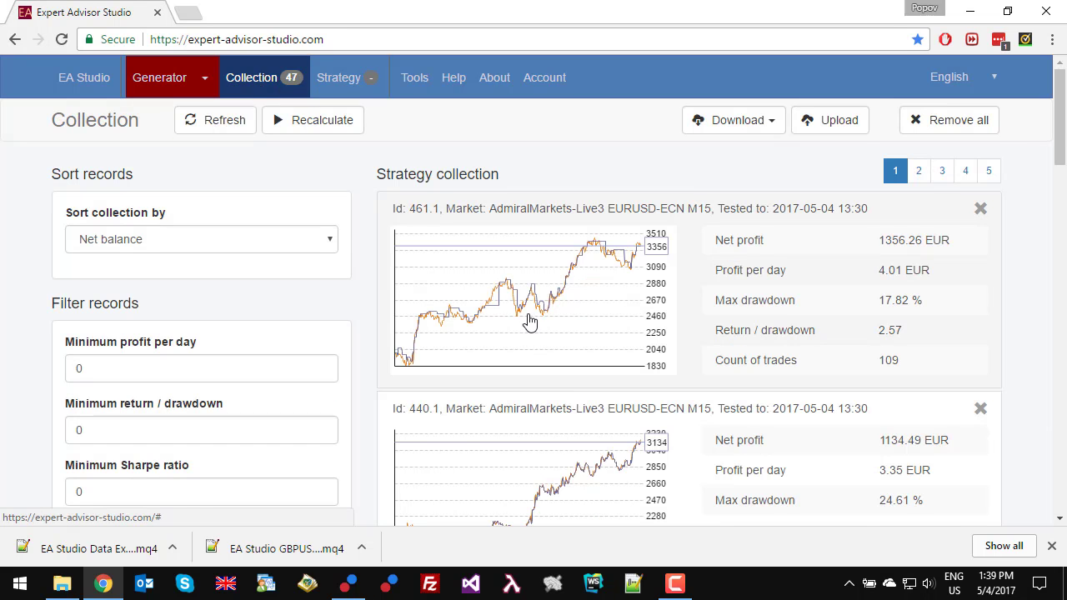
pyautogui.scroll(-11, 528, 322)
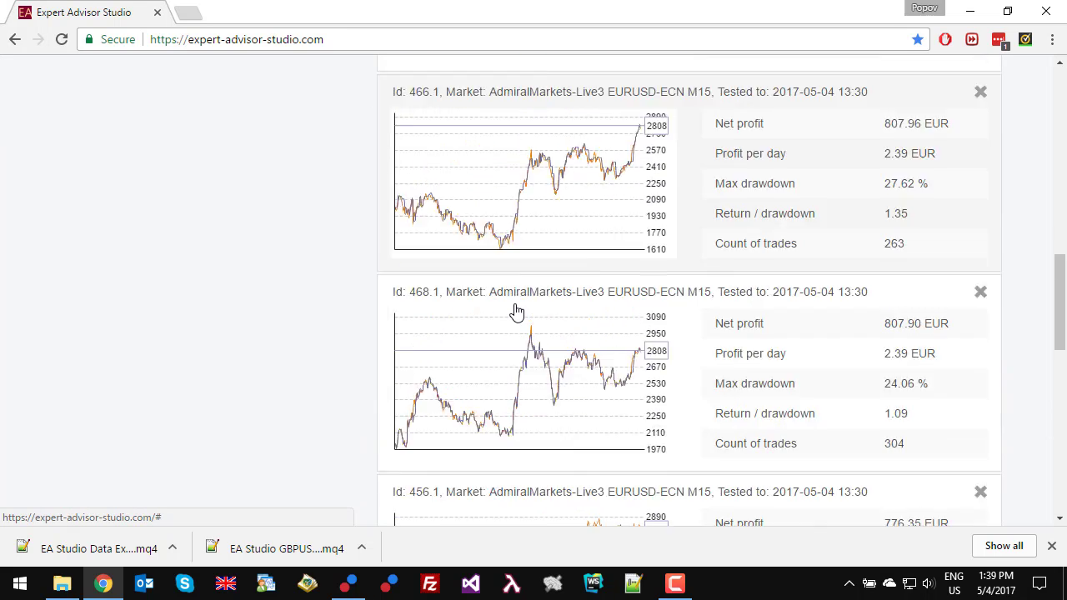
pyautogui.scroll(-1, 517, 311)
pyautogui.scroll(2, 514, 310)
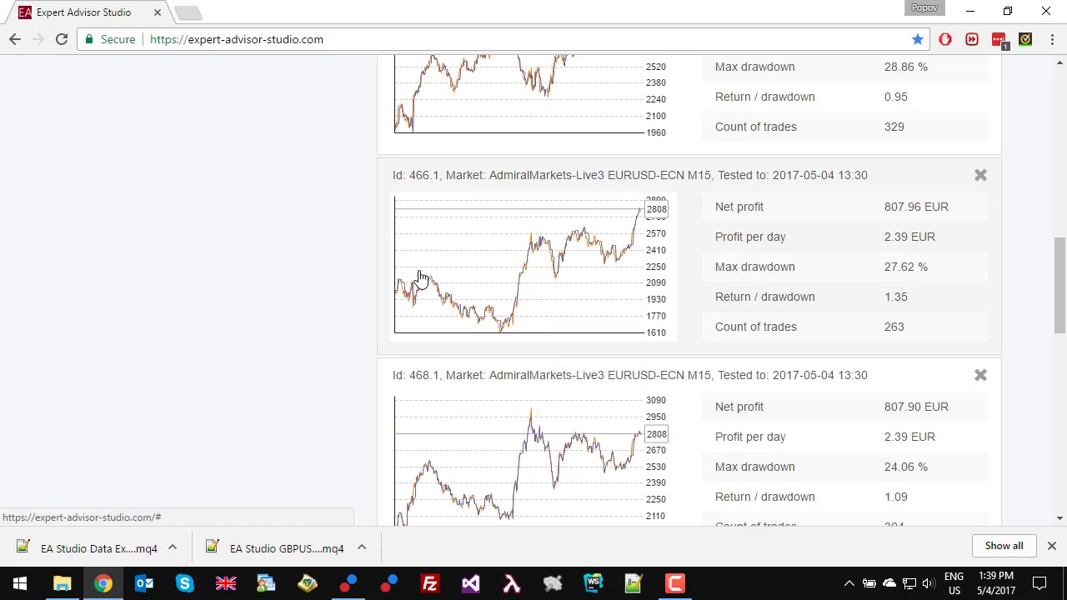
# Remove strategies 466.1, 468.1, 456.1, 474.1, 436.1 and 489.1 from the collection.
pyautogui.click(981, 177)
pyautogui.click(981, 177)
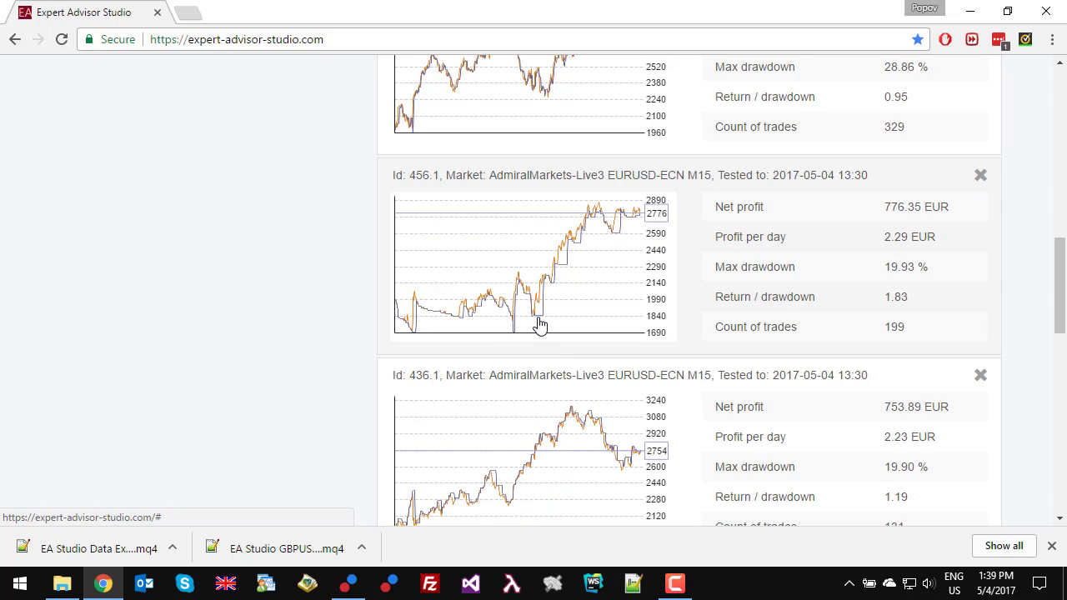
pyautogui.click(979, 177)
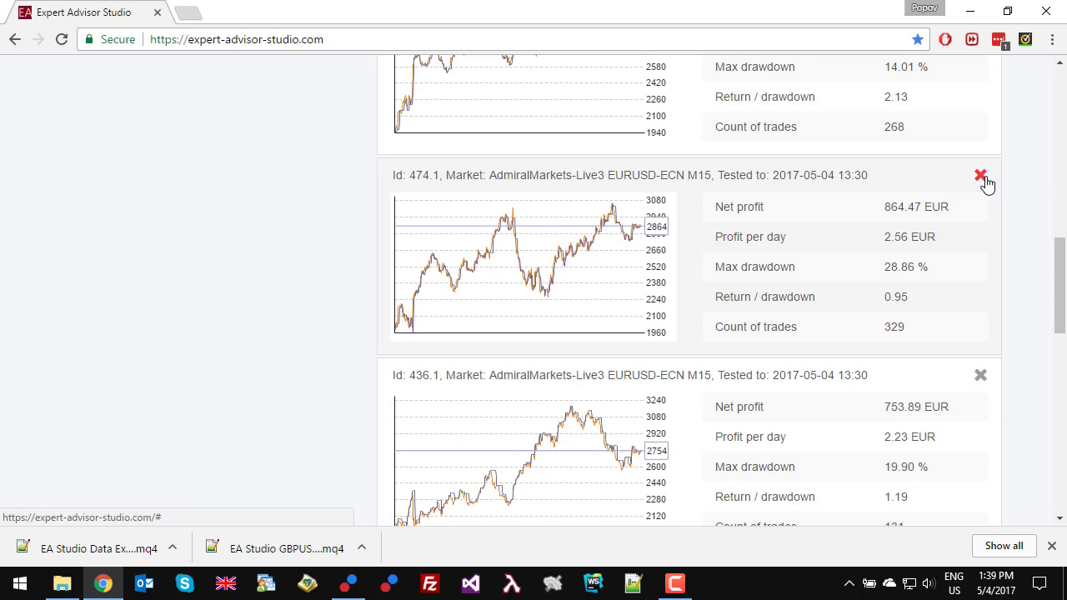
pyautogui.click(980, 177)
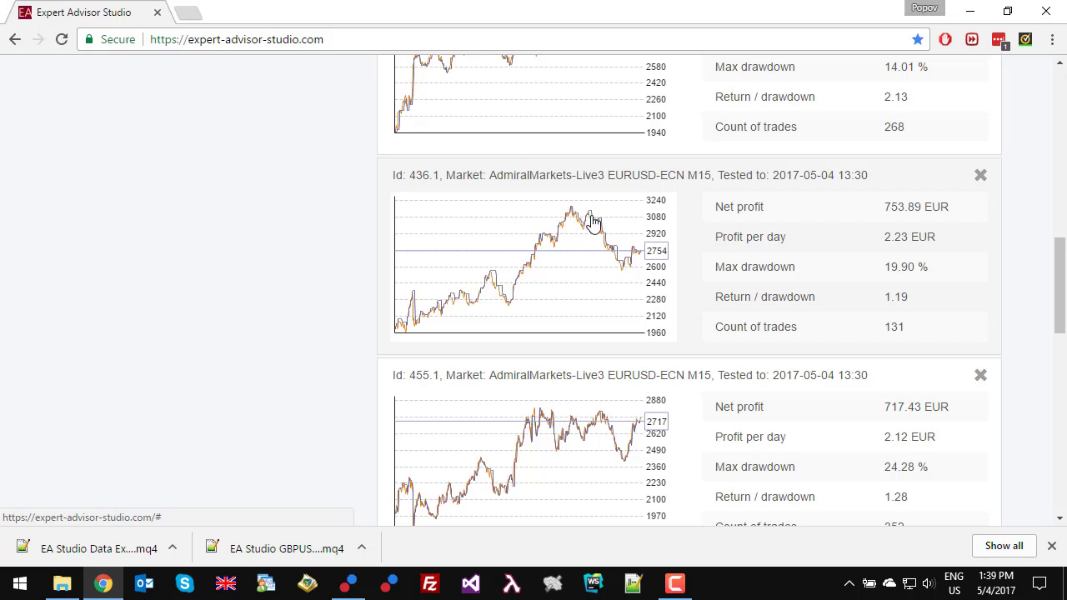
pyautogui.click(981, 176)
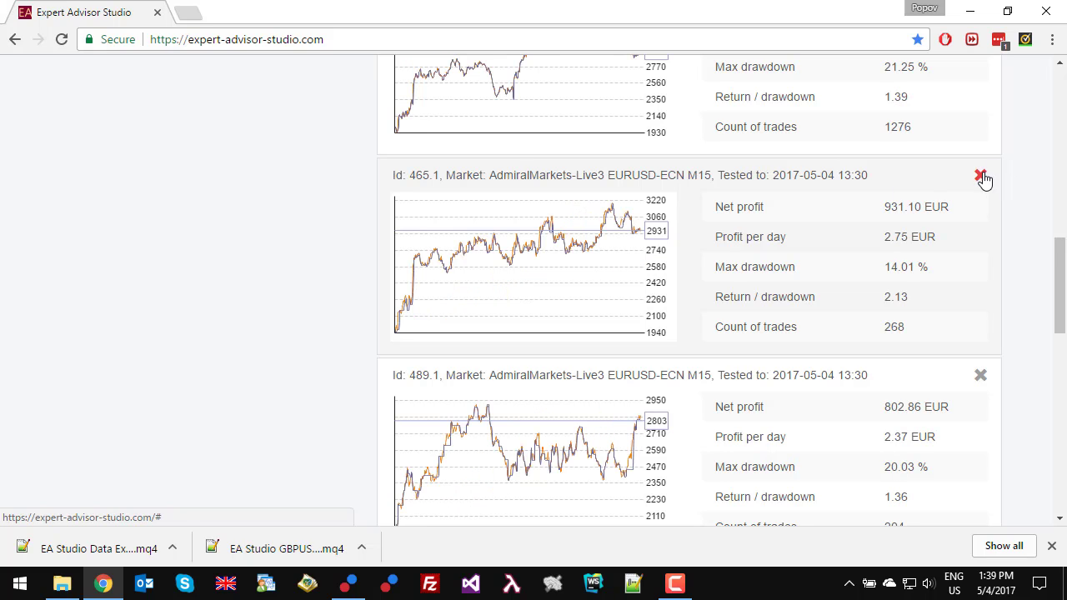
pyautogui.click(980, 376)
# Remove strategies 455.1, 479.1 and 491.1 from the collection.
pyautogui.scroll(-2, 983, 404)
pyautogui.scroll(-1, 983, 404)
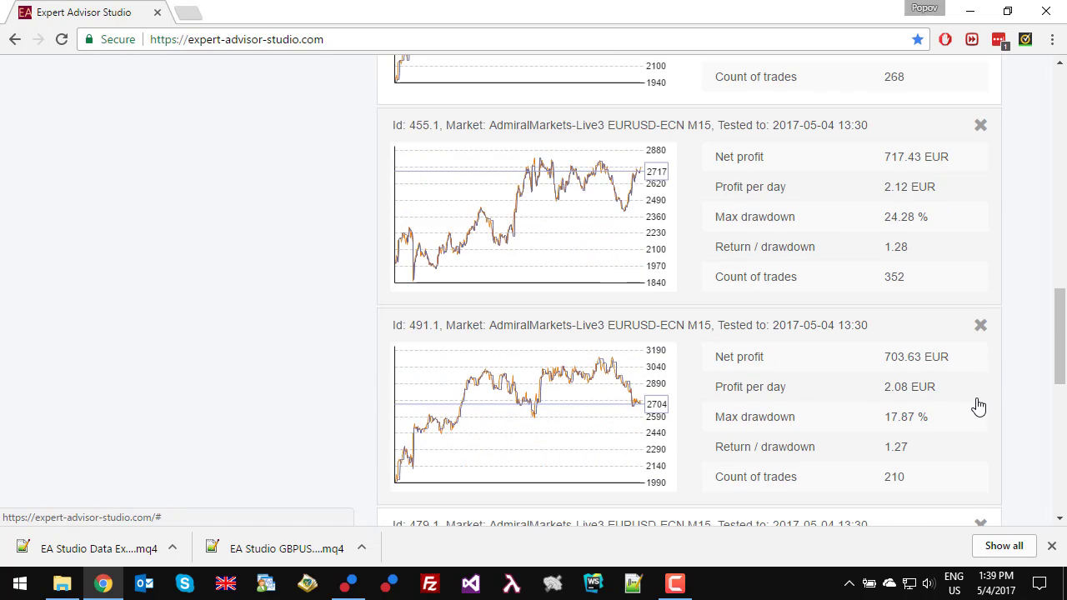
pyautogui.click(981, 126)
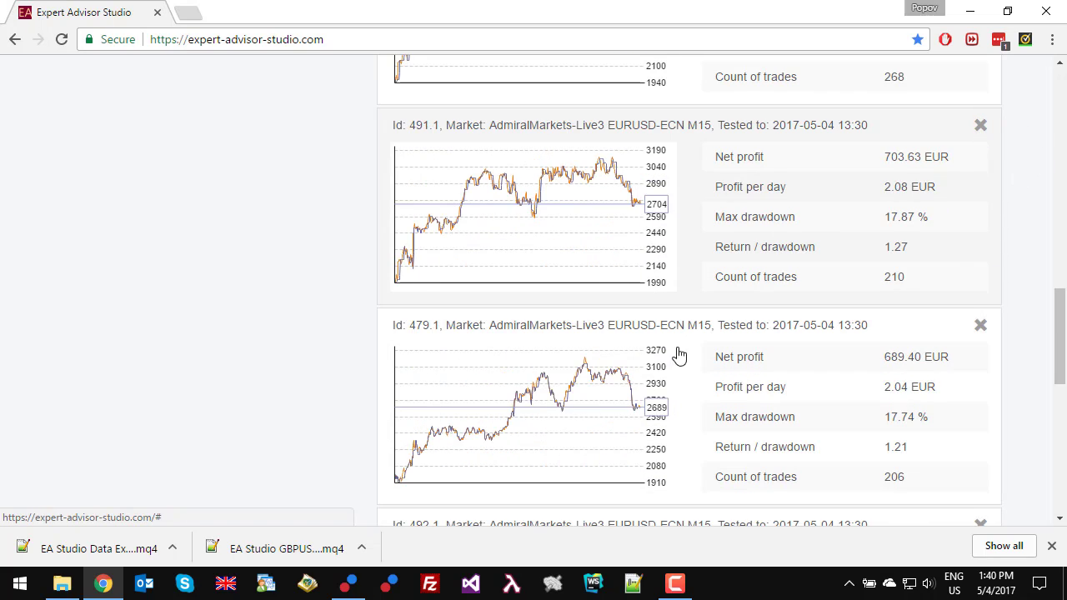
pyautogui.click(979, 328)
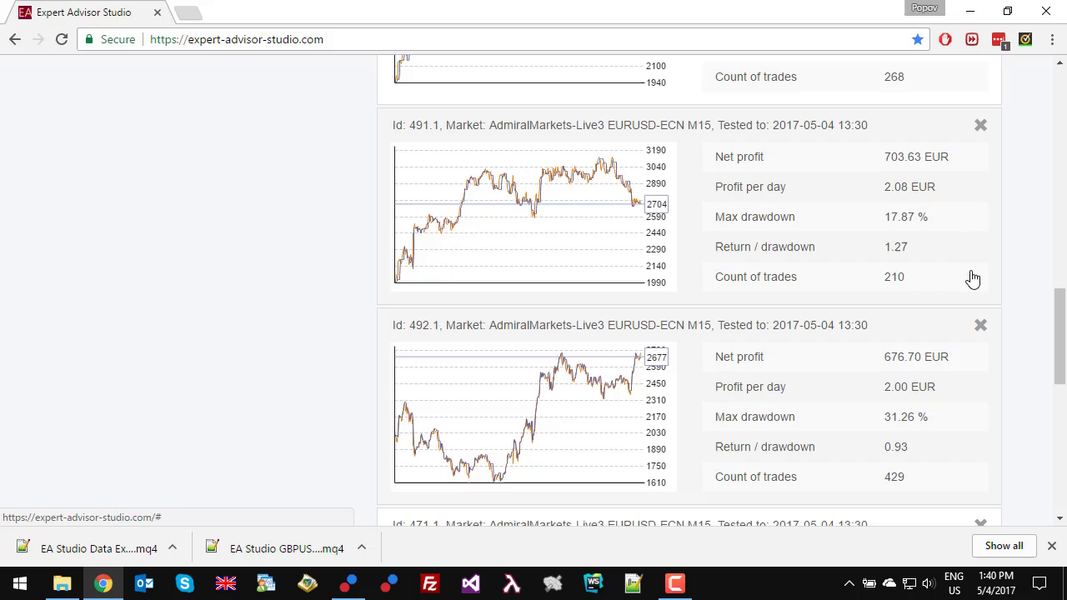
pyautogui.click(980, 126)
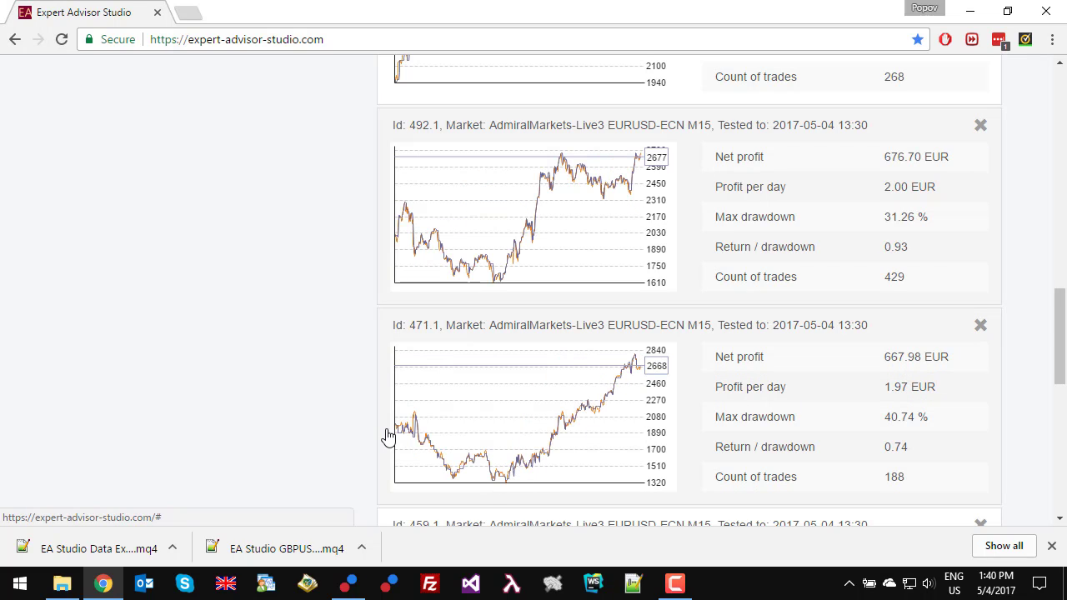
pyautogui.scroll(10, 305, 341)
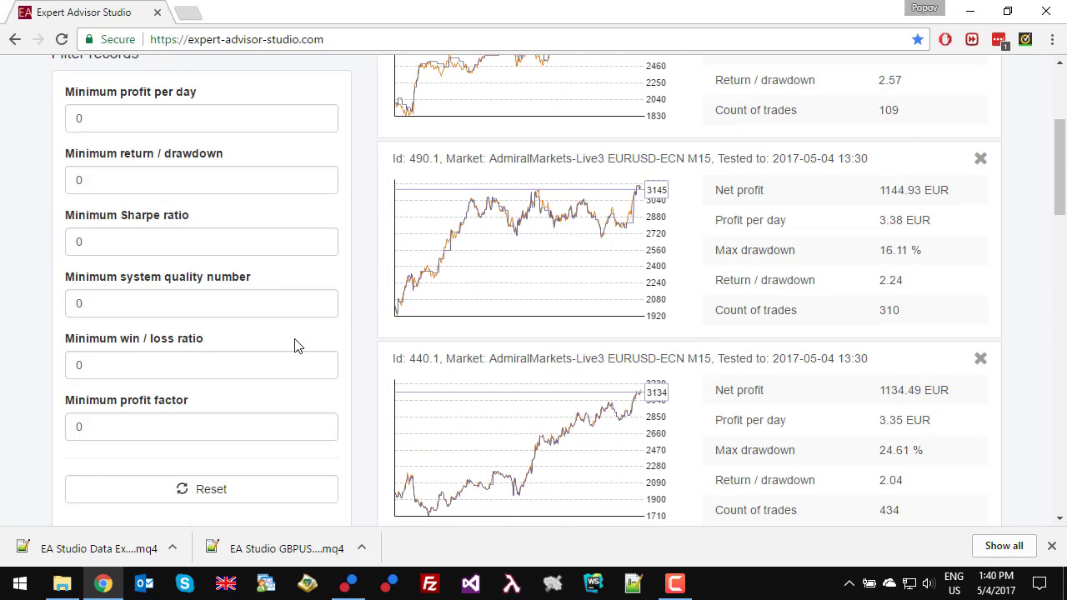
# Sort the strategy collection by Return / drawdown and look through the highest-ranked strategies.
pyautogui.scroll(3, 299, 346)
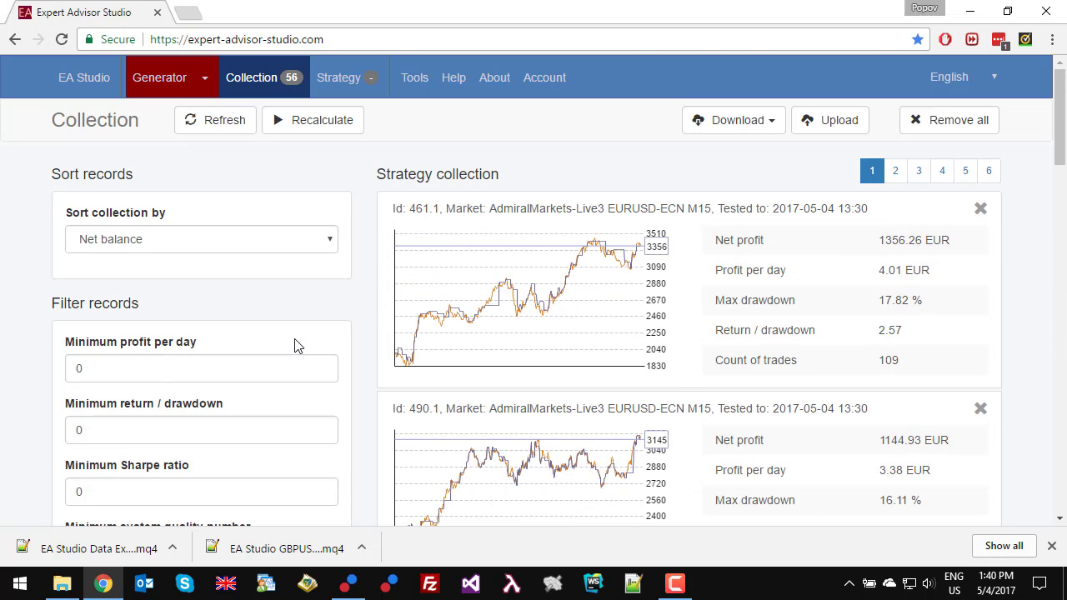
pyautogui.click(150, 241)
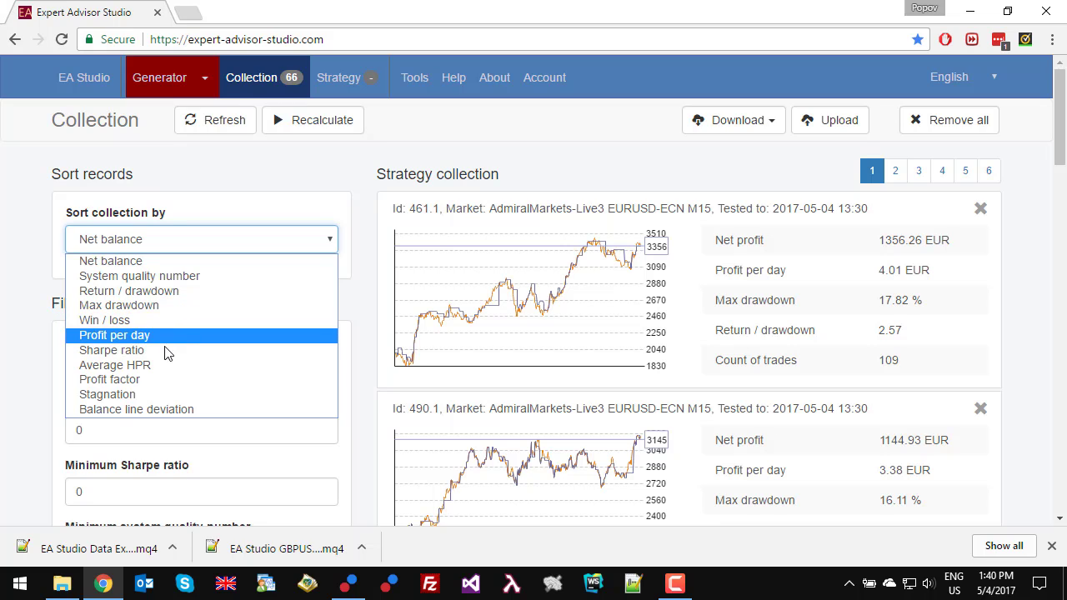
pyautogui.click(188, 297)
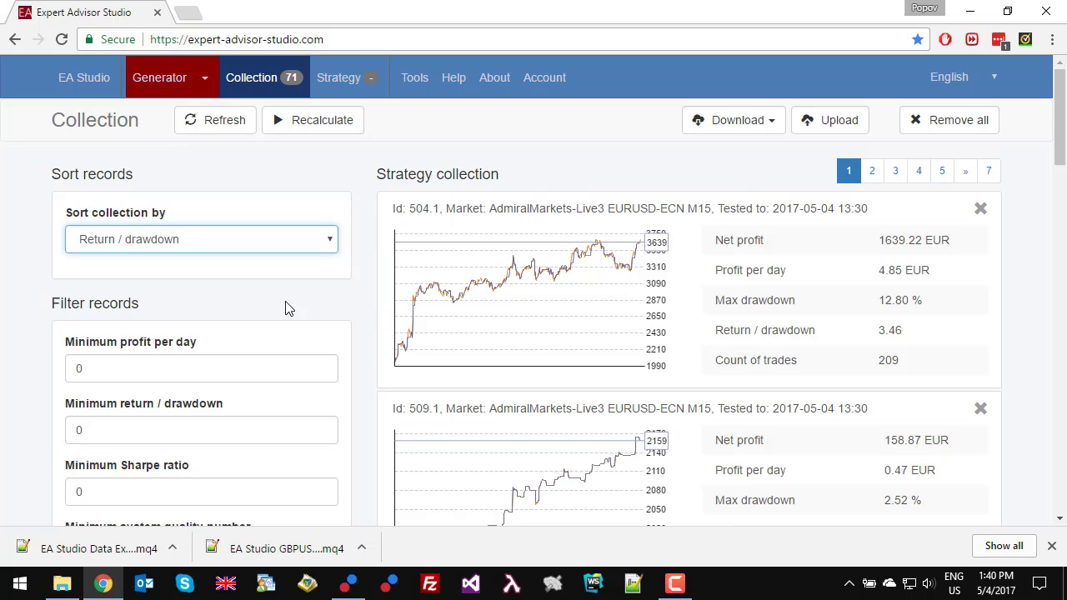
pyautogui.scroll(-2, 356, 322)
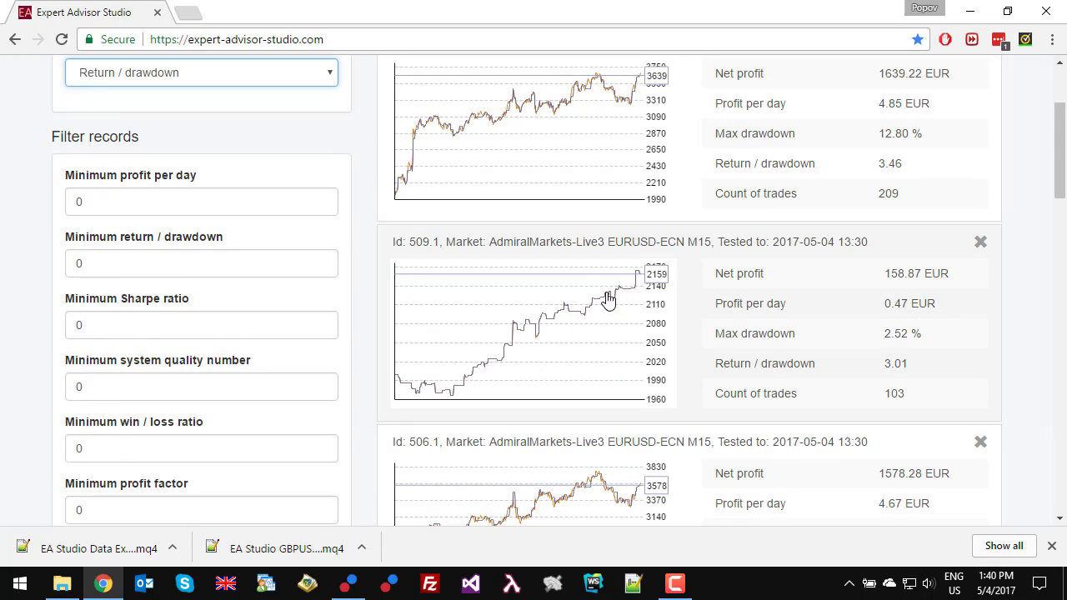
pyautogui.scroll(-5, 406, 374)
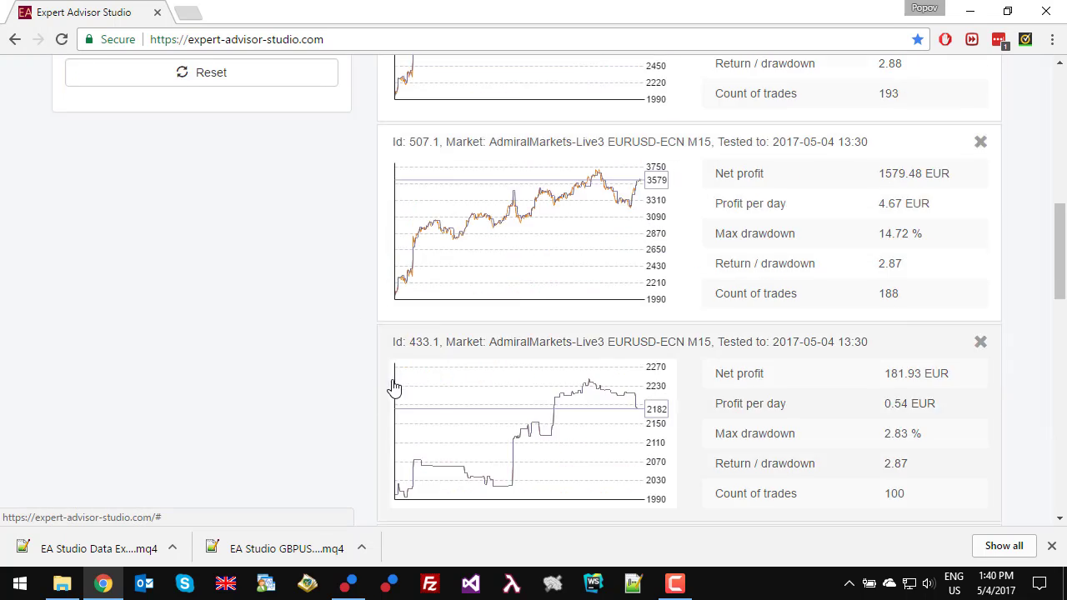
pyautogui.scroll(4, 400, 380)
pyautogui.scroll(2, 487, 207)
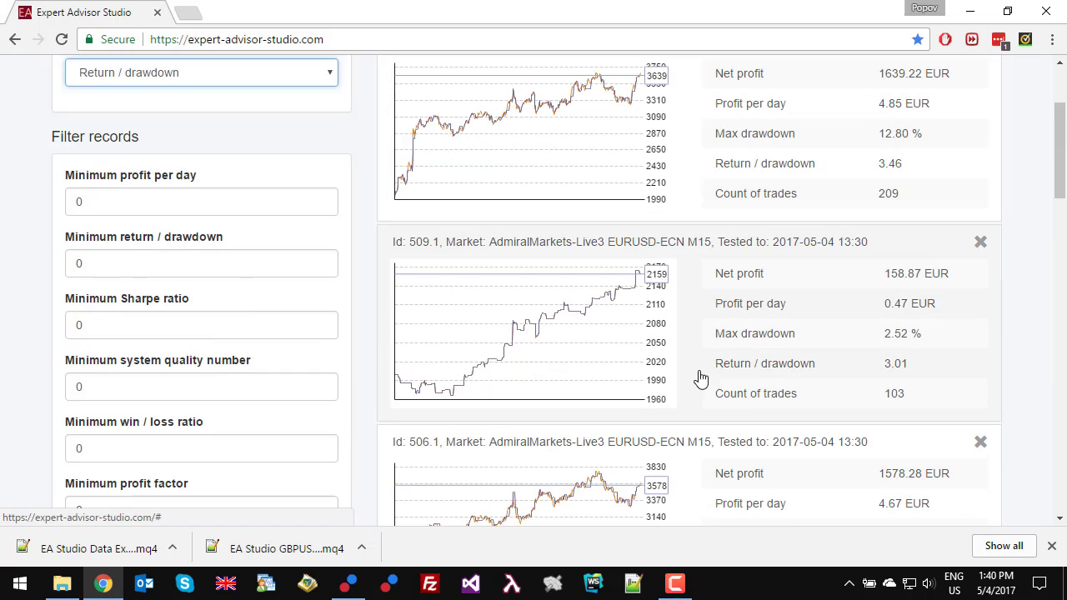
# Open strategy 509.1 in the Editor, check its rules, and export it as an Expert Advisor for MT4.
pyautogui.click(535, 350)
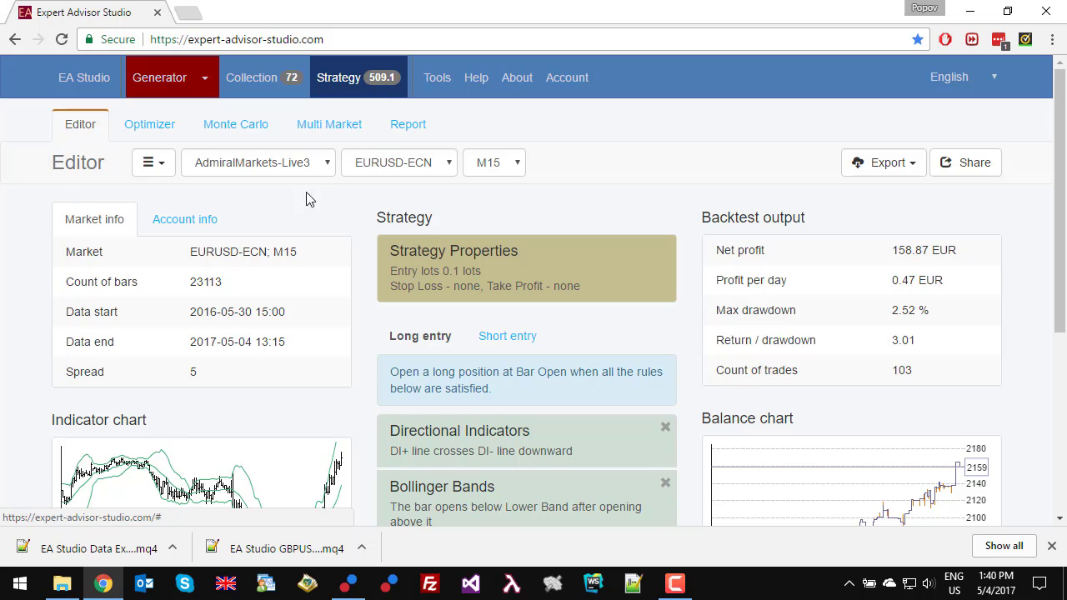
pyautogui.scroll(-2, 302, 214)
pyautogui.scroll(-2, 363, 348)
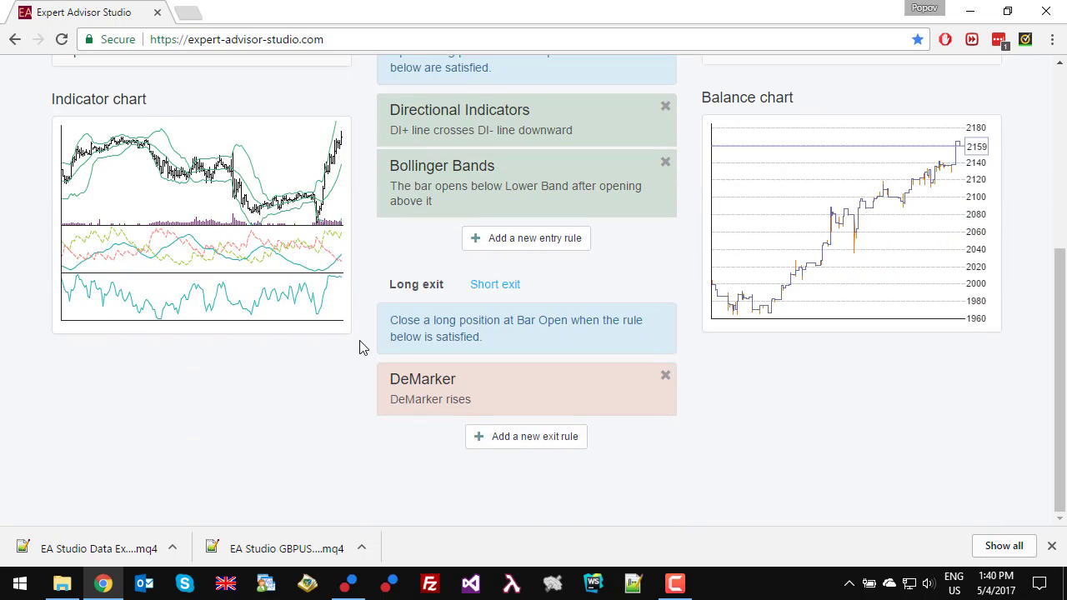
pyautogui.scroll(1, 417, 209)
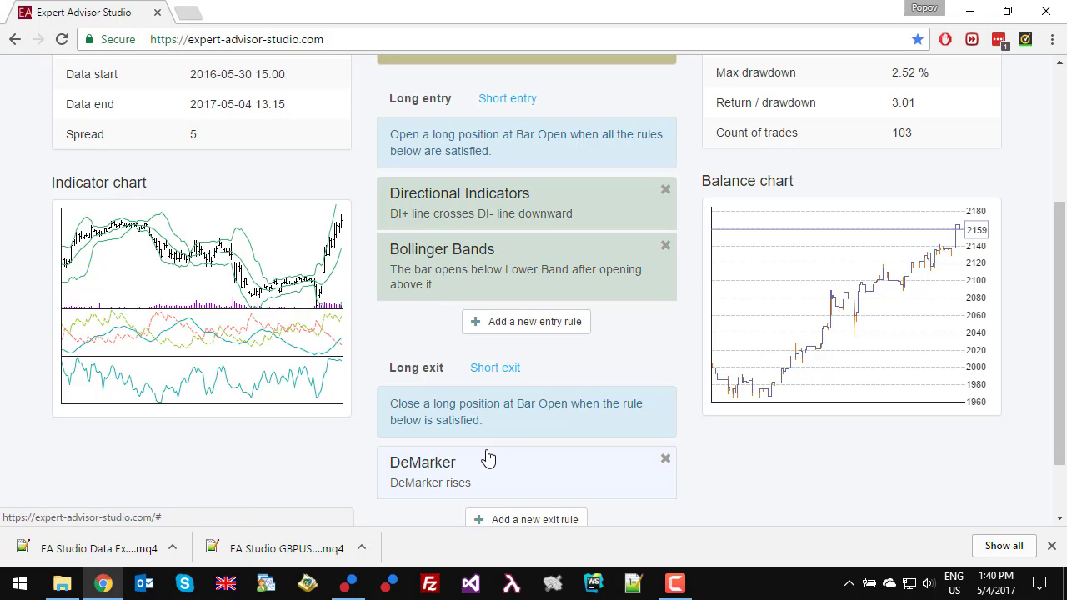
pyautogui.scroll(-1, 419, 500)
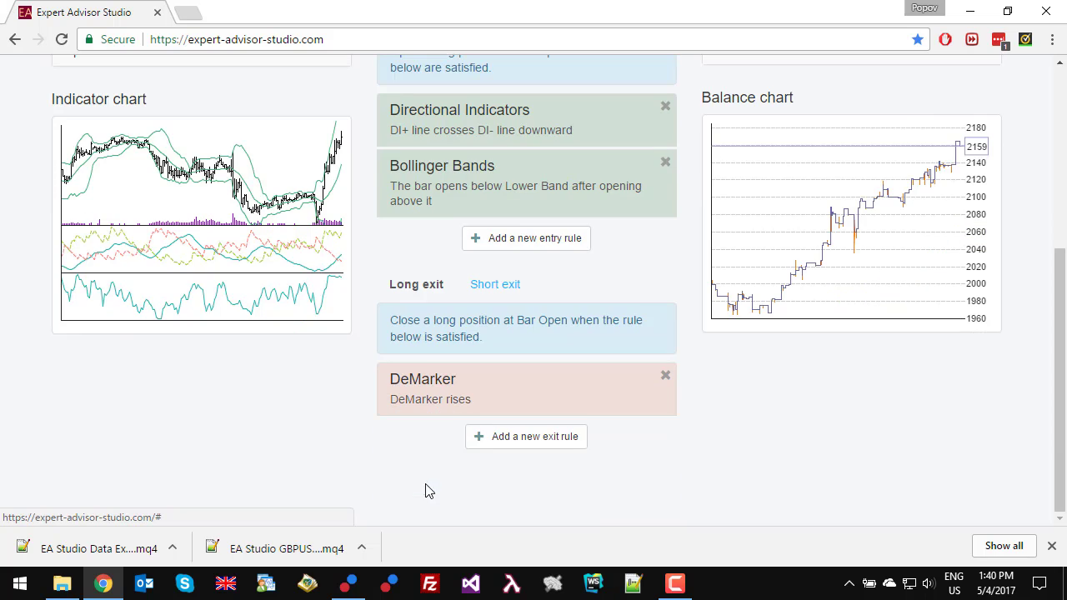
pyautogui.scroll(4, 561, 447)
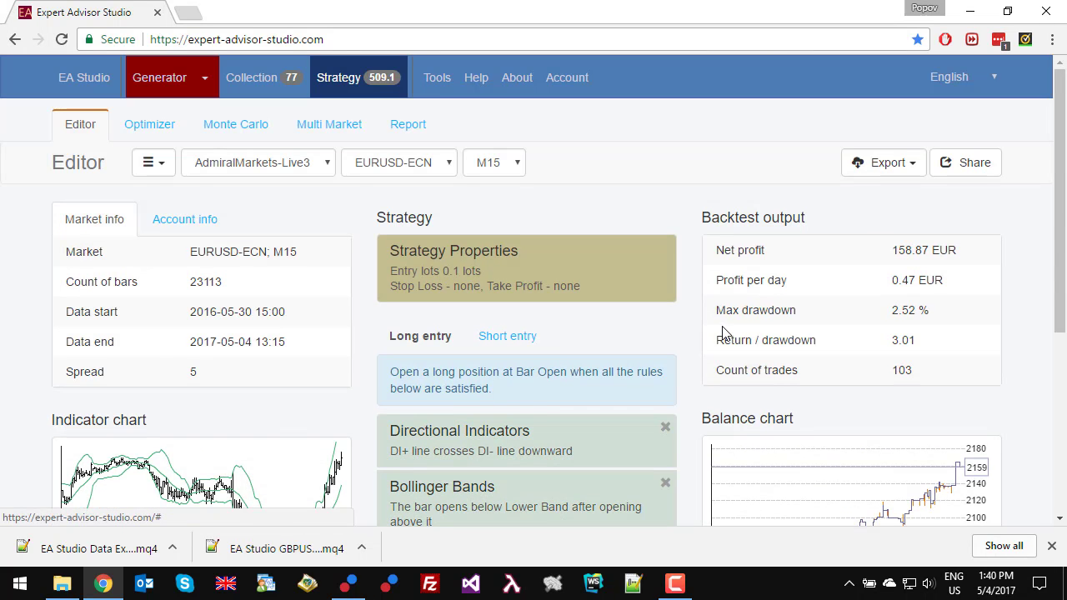
pyautogui.click(871, 167)
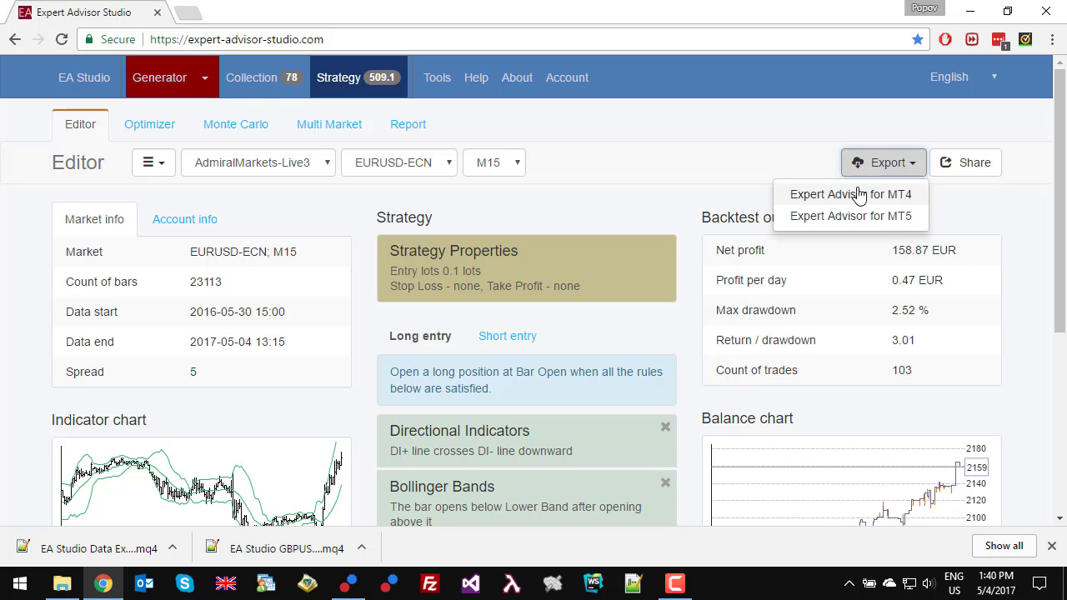
pyautogui.click(855, 198)
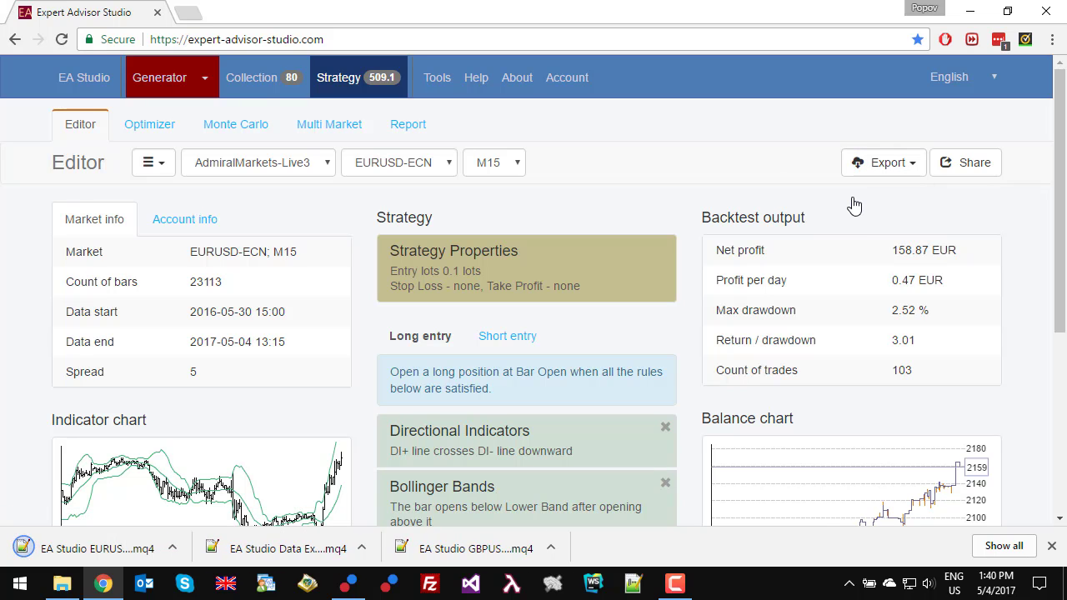
# Examine strategy 509.1's properties, long entry and exit rules, indicator chart and balance chart.
pyautogui.scroll(-1, 588, 200)
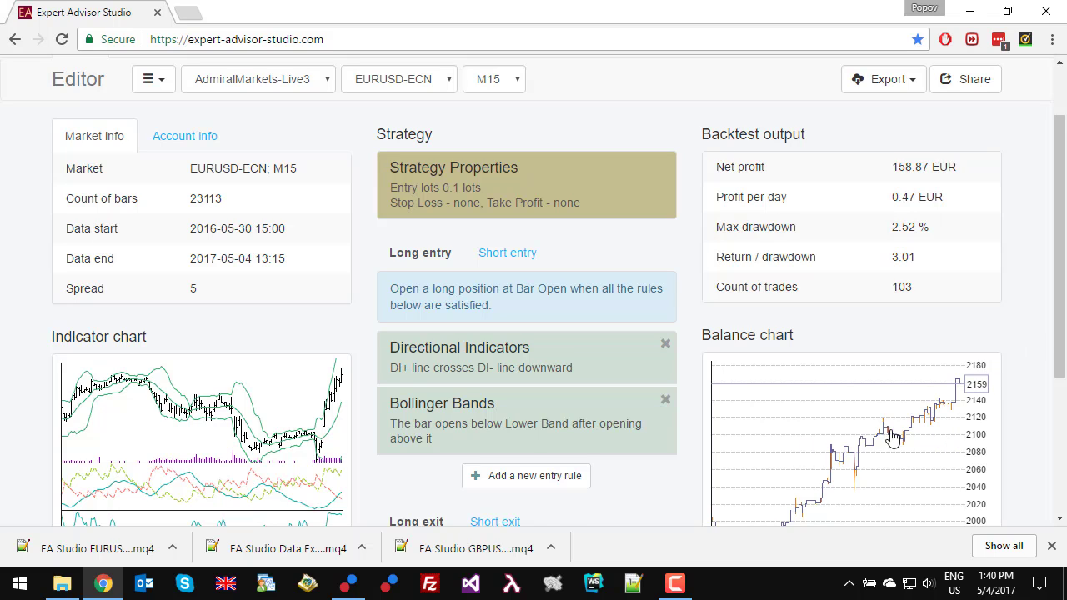
pyautogui.scroll(-1, 895, 425)
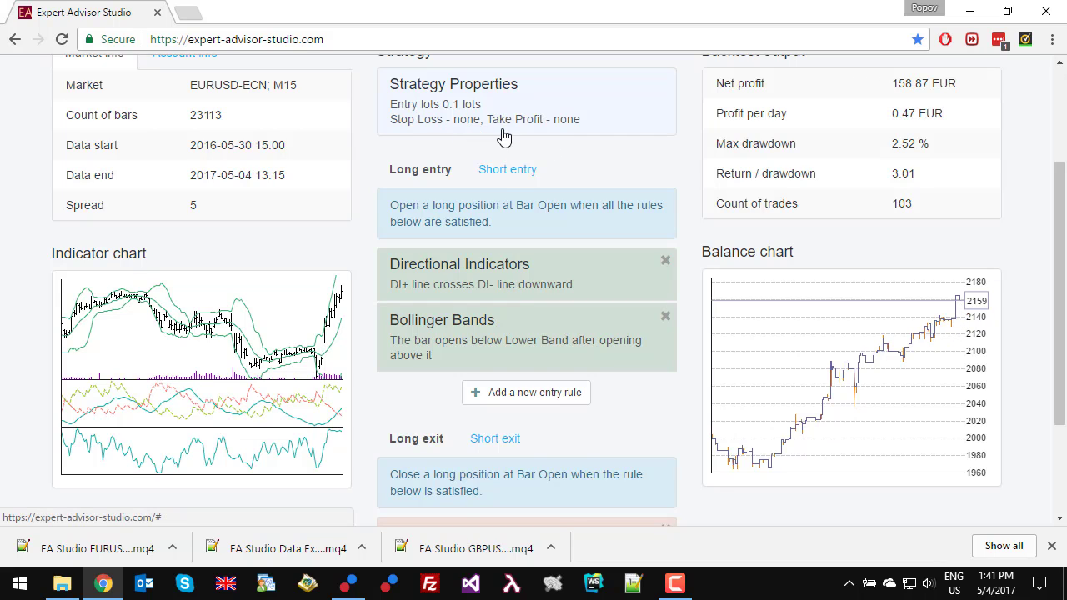
pyautogui.scroll(-2, 565, 138)
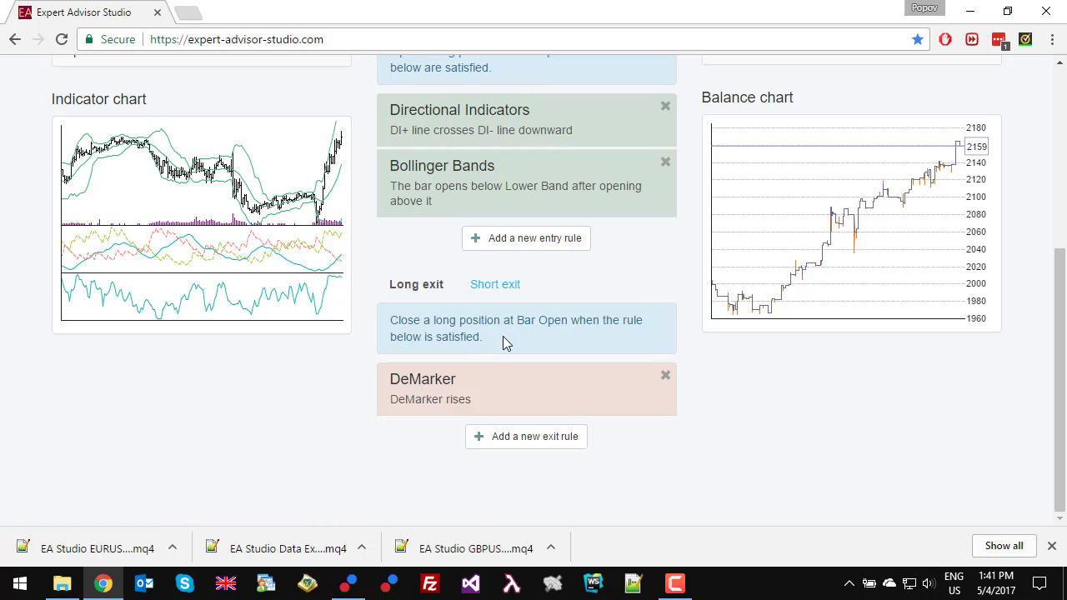
pyautogui.scroll(1, 506, 338)
pyautogui.scroll(-1, 517, 353)
pyautogui.scroll(1, 669, 276)
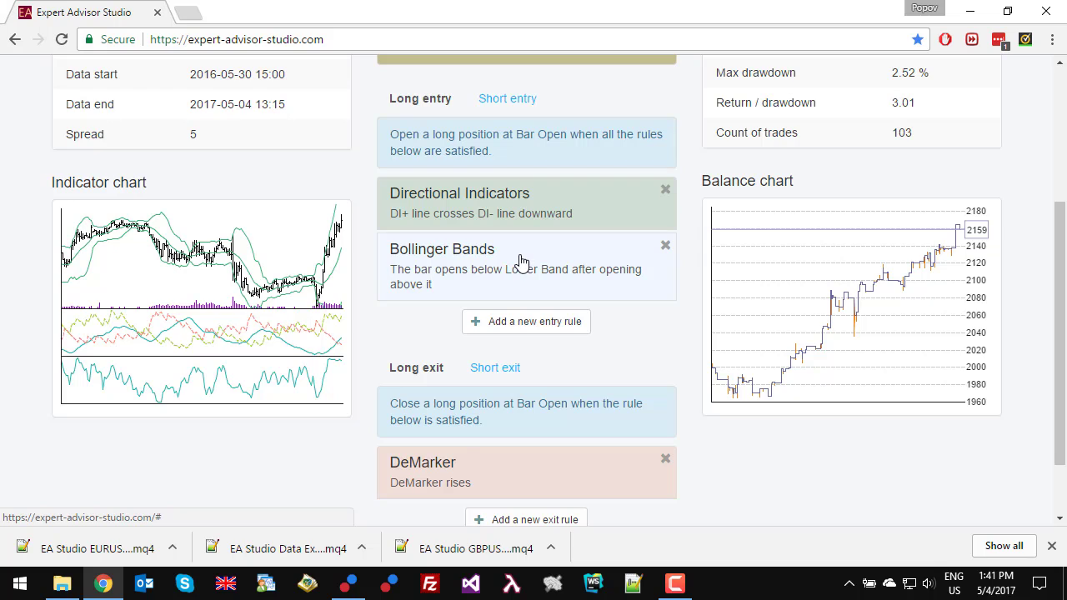
pyautogui.scroll(-1, 417, 359)
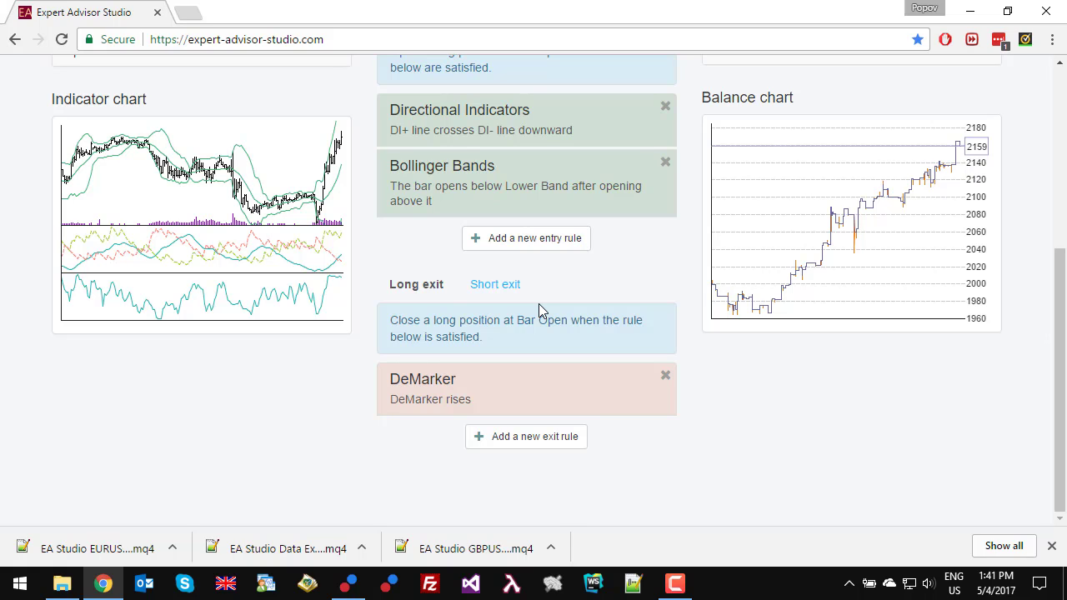
pyautogui.scroll(1, 501, 292)
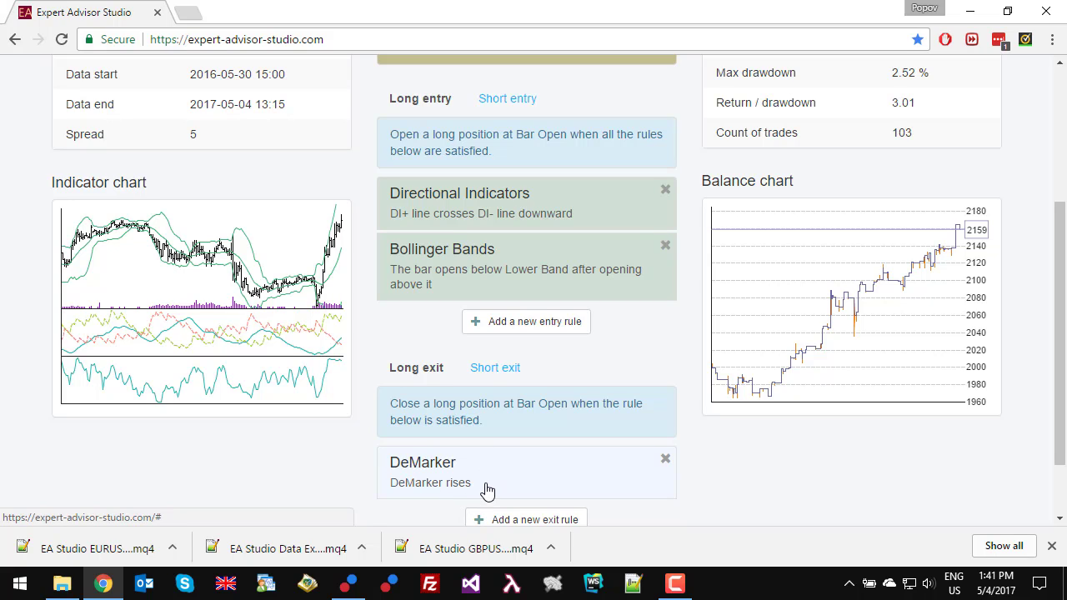
pyautogui.scroll(-1, 479, 486)
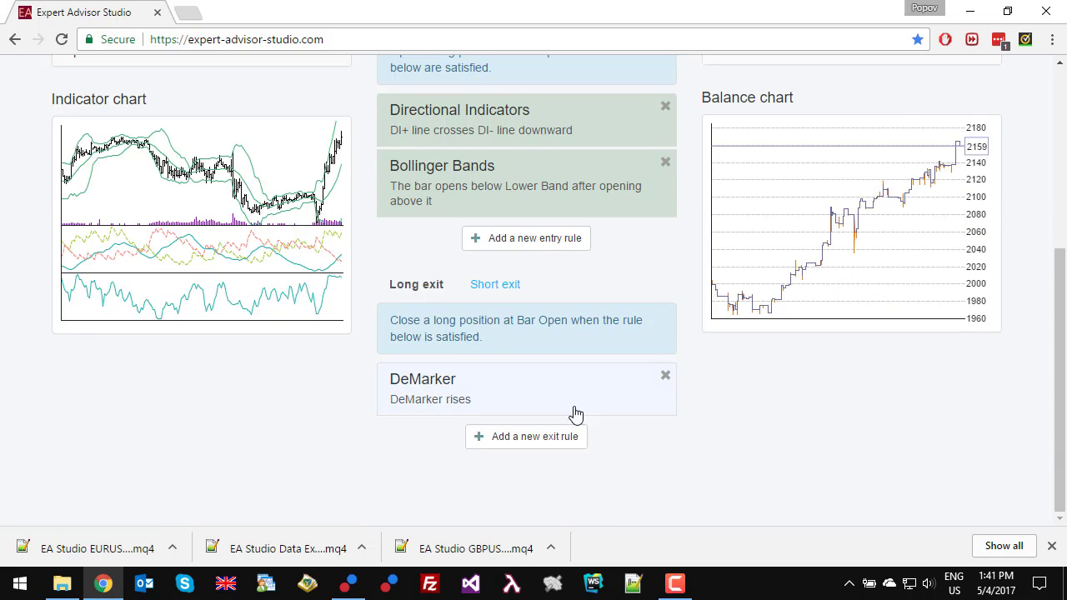
pyautogui.scroll(4, 659, 437)
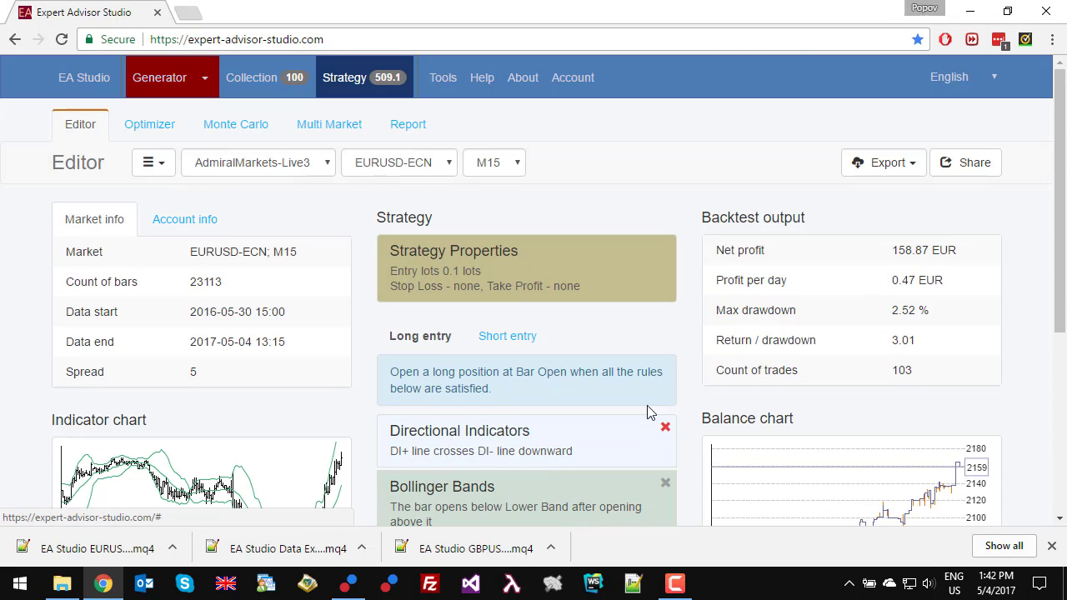
# Return to the collection and remove strategies 543.1, 504.1, 506.1 and 507.1.
pyautogui.click(244, 87)
pyautogui.scroll(-1, 241, 209)
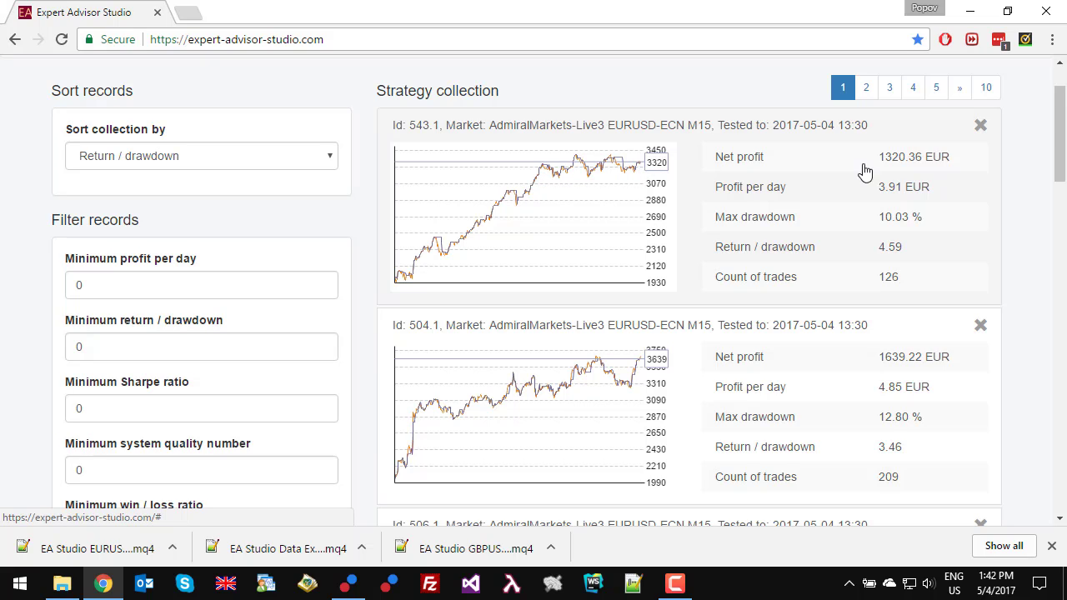
pyautogui.click(980, 126)
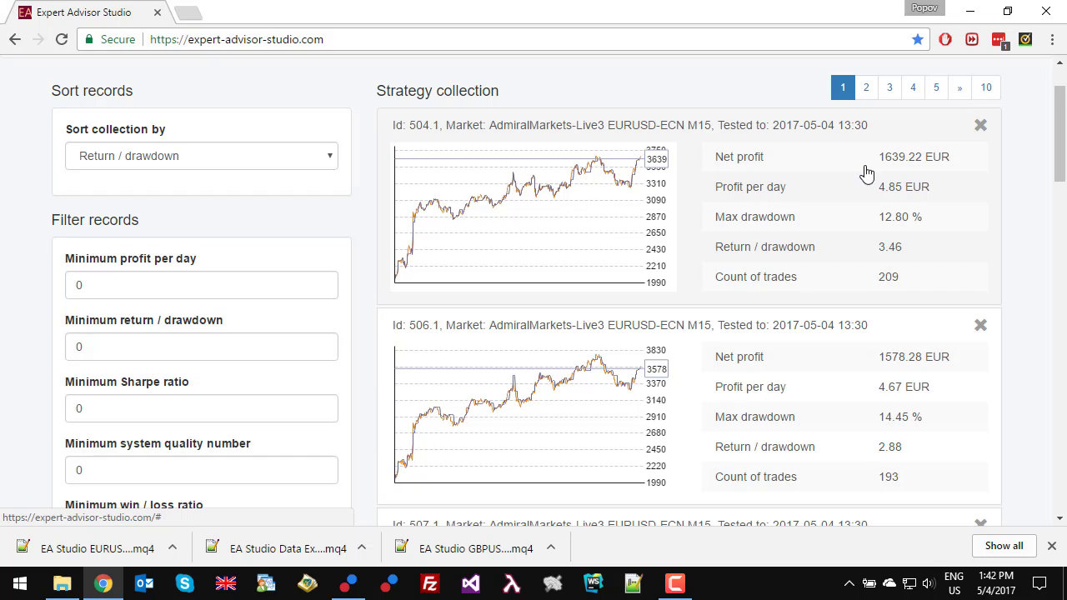
pyautogui.click(980, 126)
pyautogui.click(980, 127)
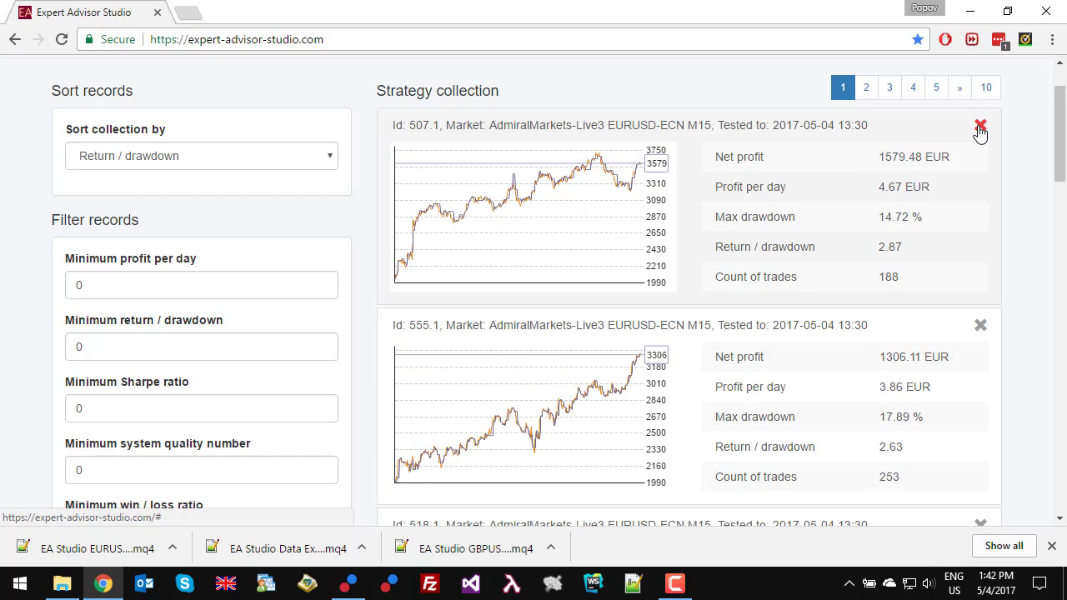
pyautogui.click(980, 127)
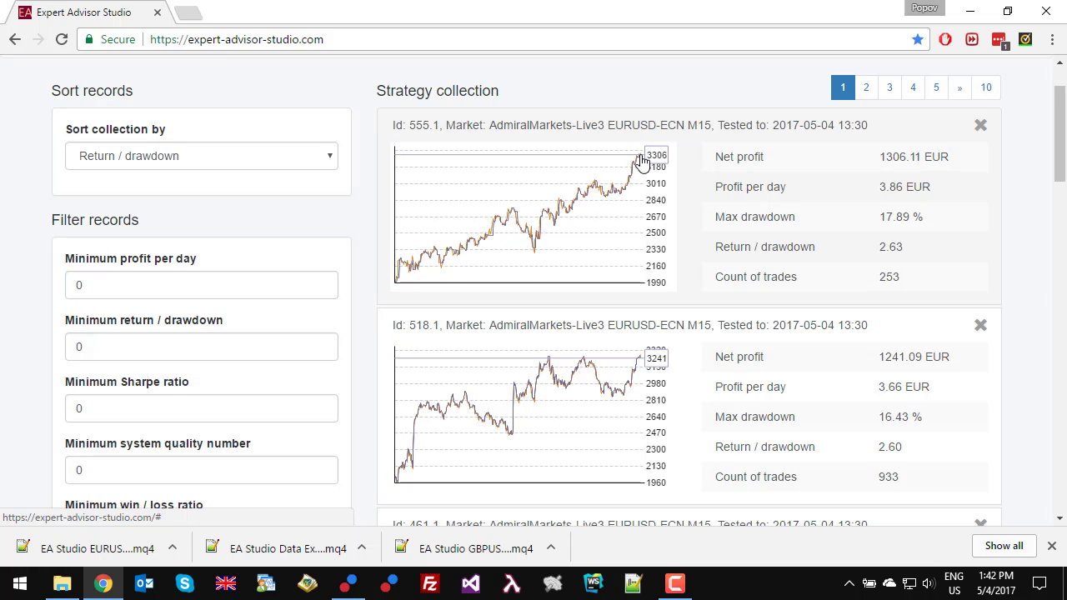
# Open strategy 555.1 in the Editor and review its properties, entry rules and balance chart.
pyautogui.click(527, 227)
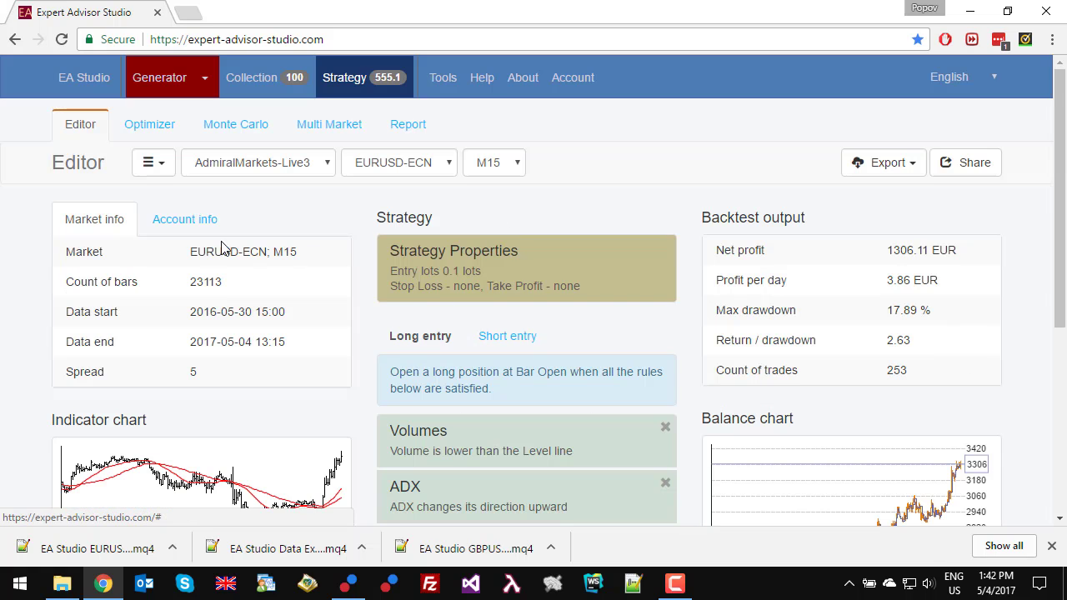
pyautogui.scroll(-3, 340, 178)
pyautogui.scroll(2, 340, 178)
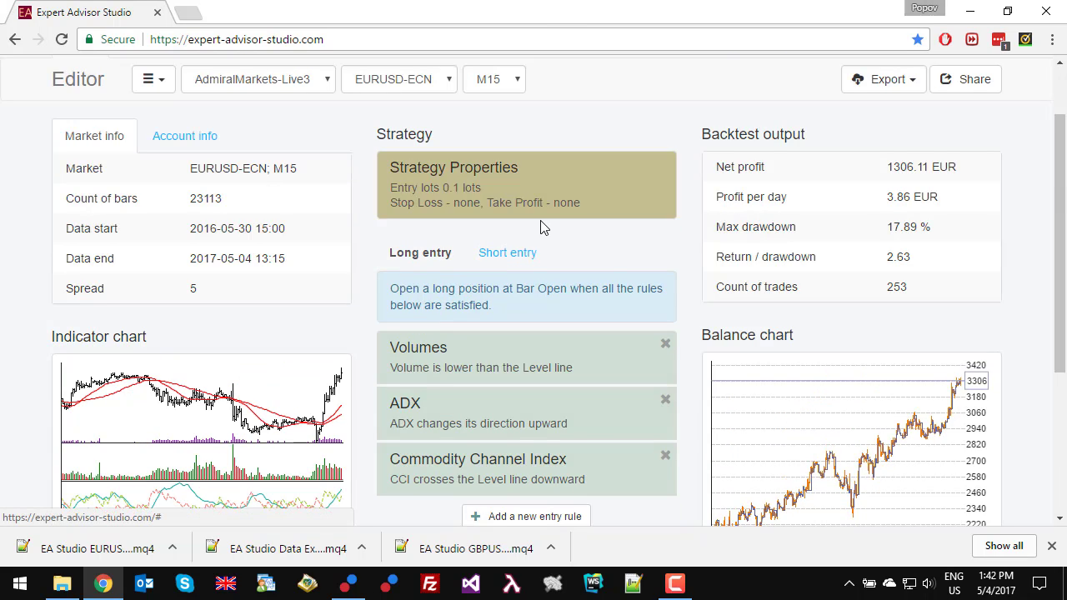
pyautogui.scroll(-3, 452, 218)
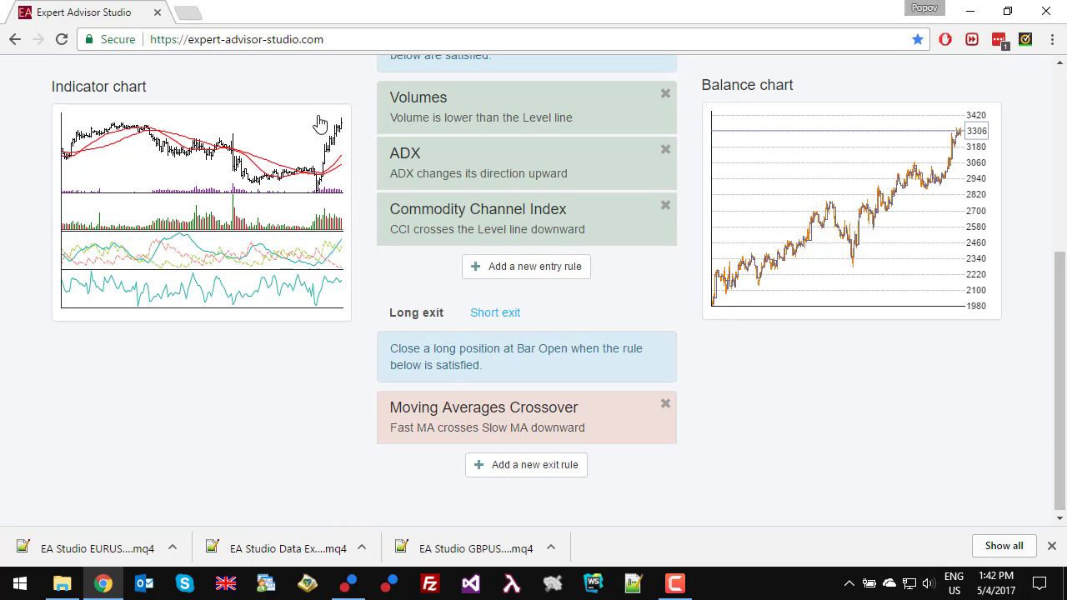
pyautogui.scroll(1, 423, 231)
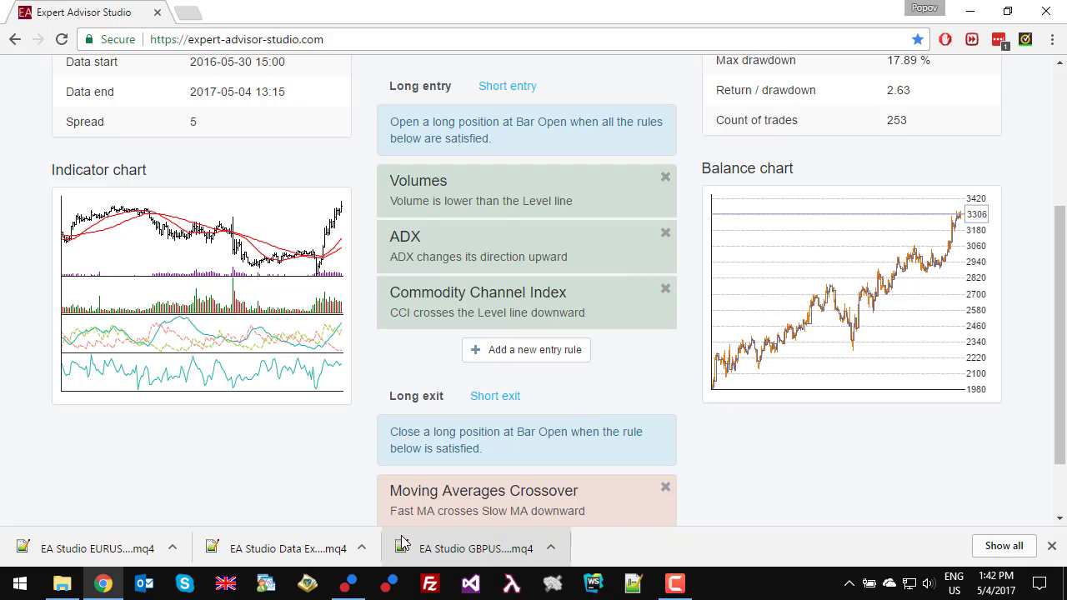
# Compare the long exit and short exit rules of strategy 555.1.
pyautogui.click(490, 403)
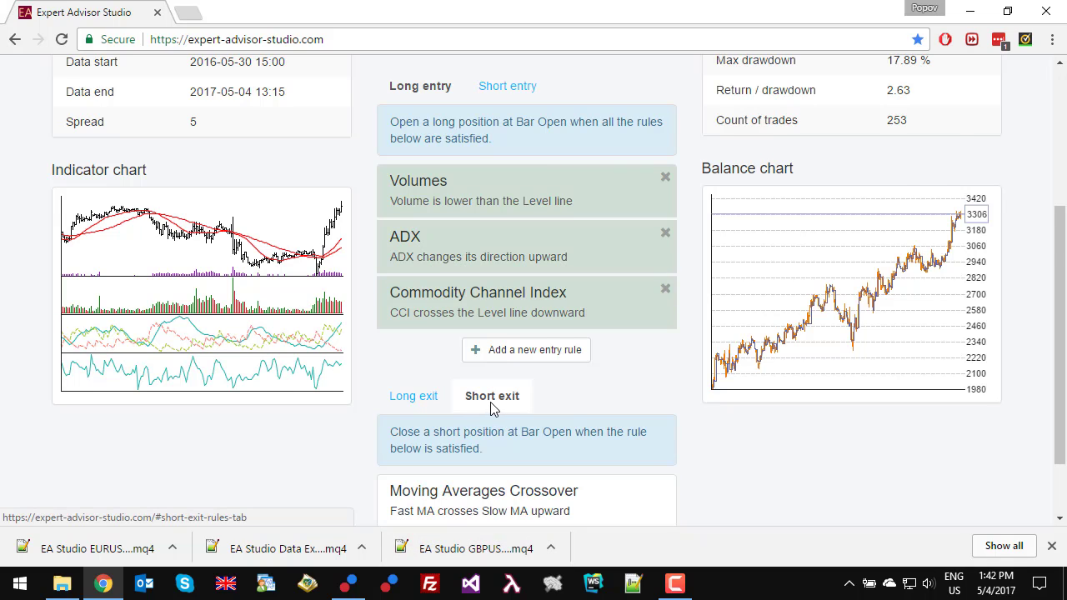
pyautogui.scroll(-1, 491, 406)
pyautogui.click(415, 312)
pyautogui.click(493, 315)
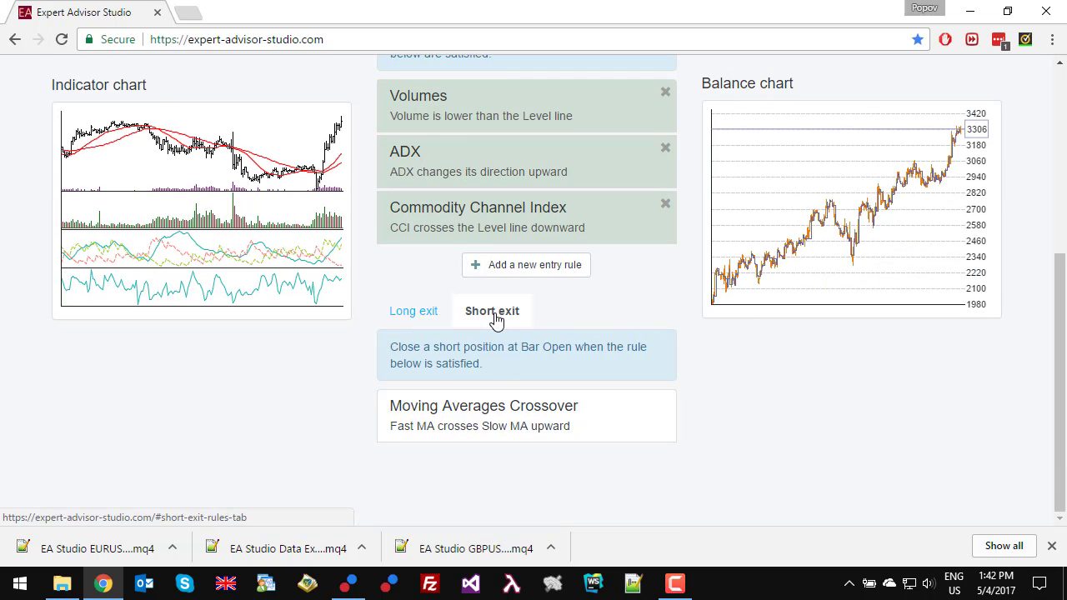
pyautogui.click(418, 312)
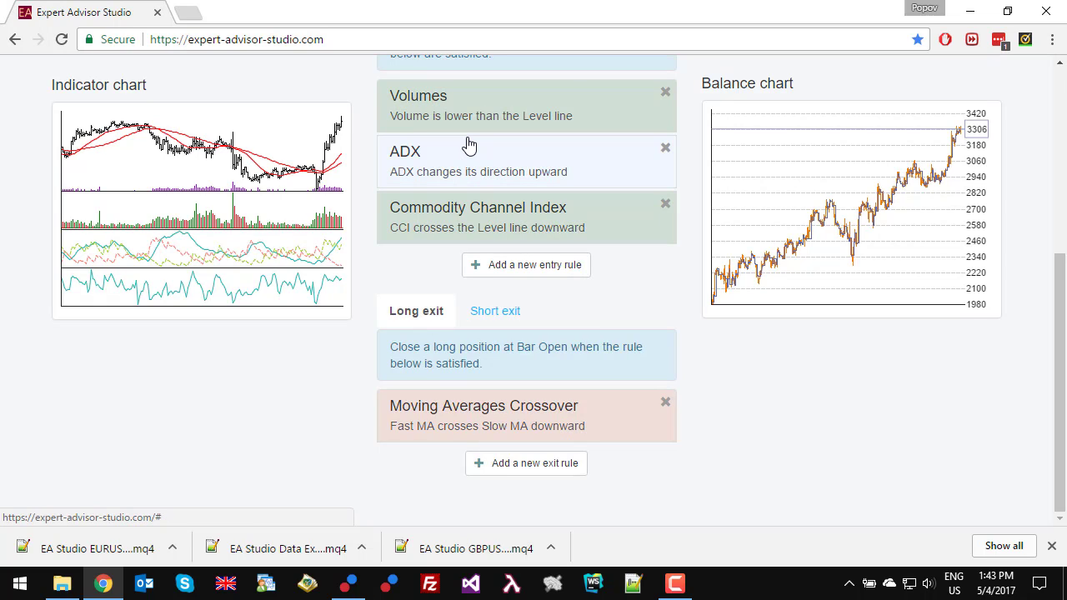
pyautogui.click(457, 434)
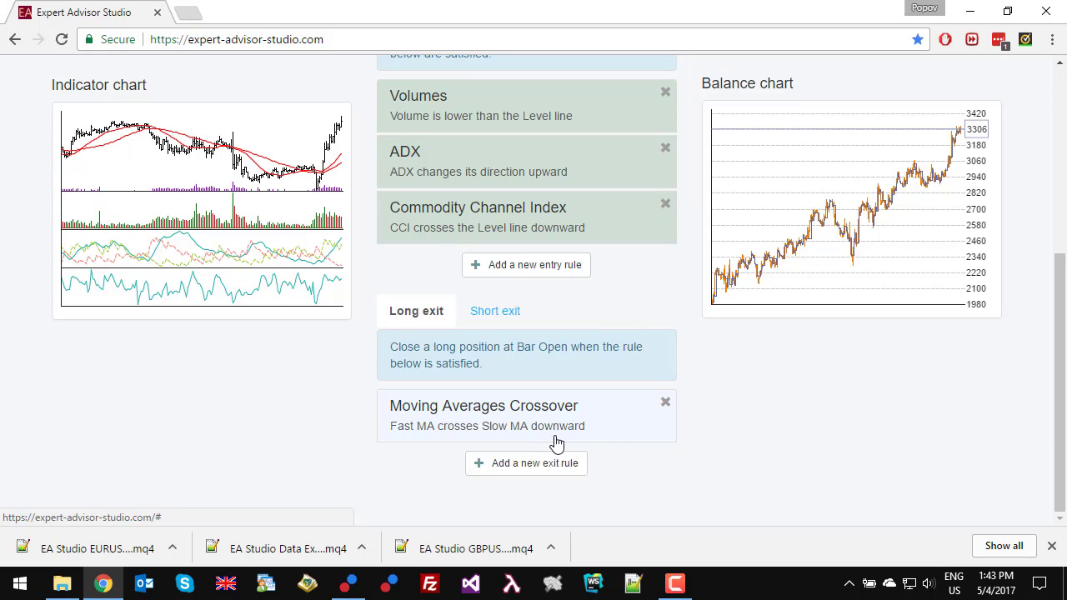
# Export strategy 555.1 as an Expert Advisor for MT4.
pyautogui.scroll(1, 552, 441)
pyautogui.scroll(4, 542, 441)
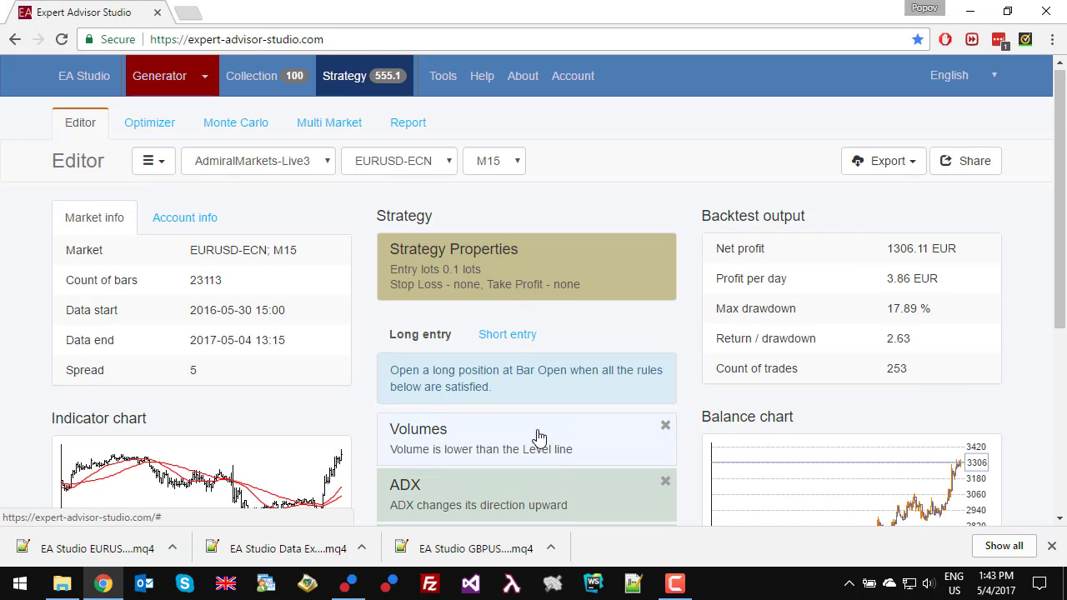
pyautogui.click(886, 161)
pyautogui.click(853, 192)
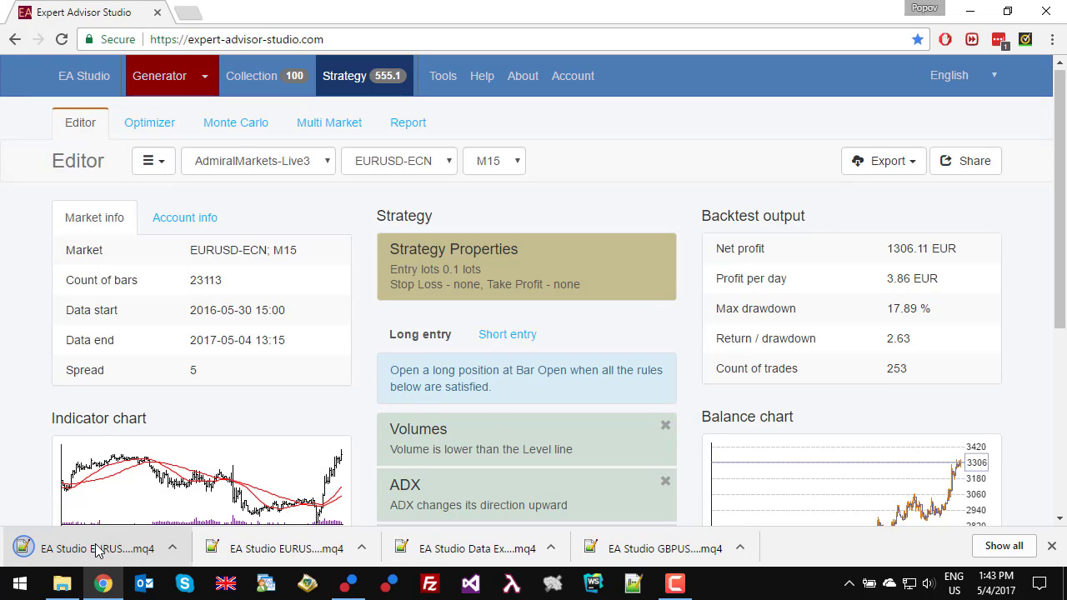
# Copy the newly exported EURUSD Expert Advisor .mq4 file into the MetaTrader terminal's MQL4 Experts folder.
pyautogui.click(61, 586)
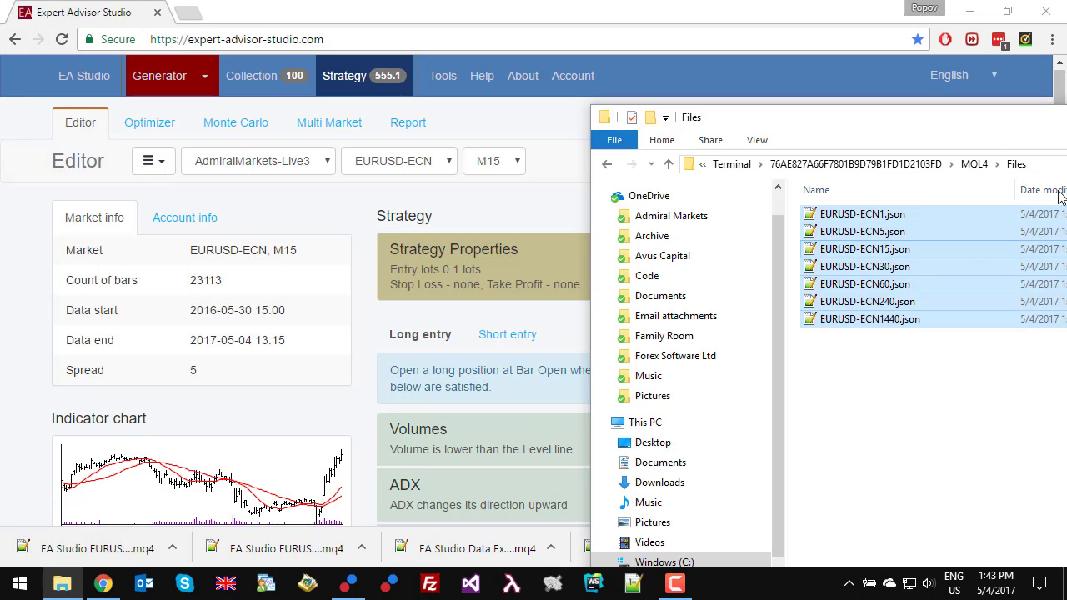
pyautogui.moveTo(957, 131); pyautogui.dragTo(806, 107)
pyautogui.click(819, 140)
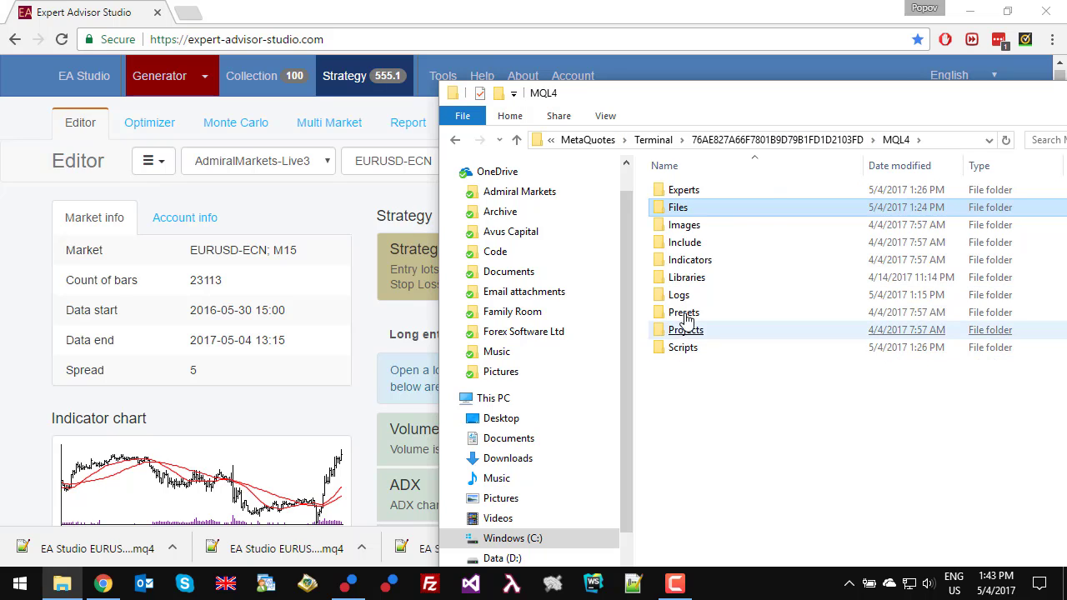
pyautogui.doubleClick(680, 190)
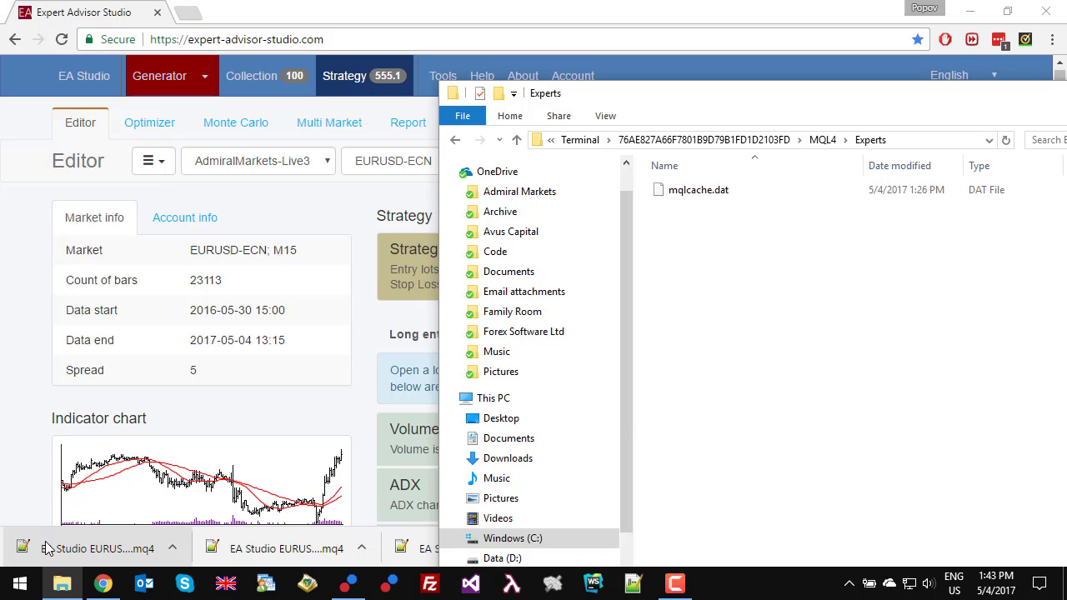
pyautogui.moveTo(39, 540); pyautogui.dragTo(819, 303)
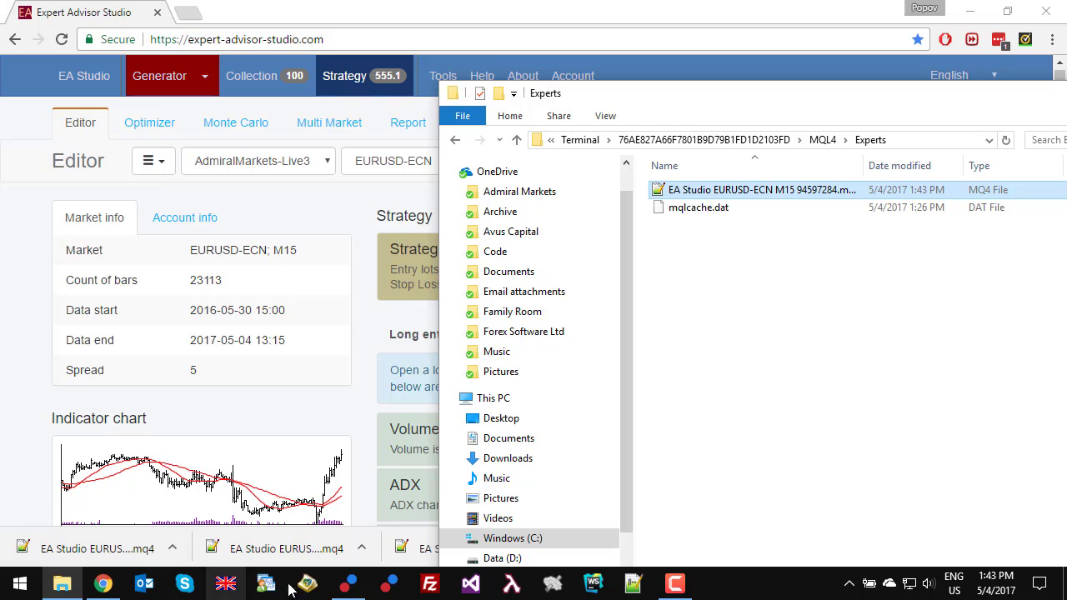
# Switch to the AdmiralMarkets-Live3 MetaTrader 4 terminal and refresh its Expert Advisors list.
pyautogui.click(348, 584)
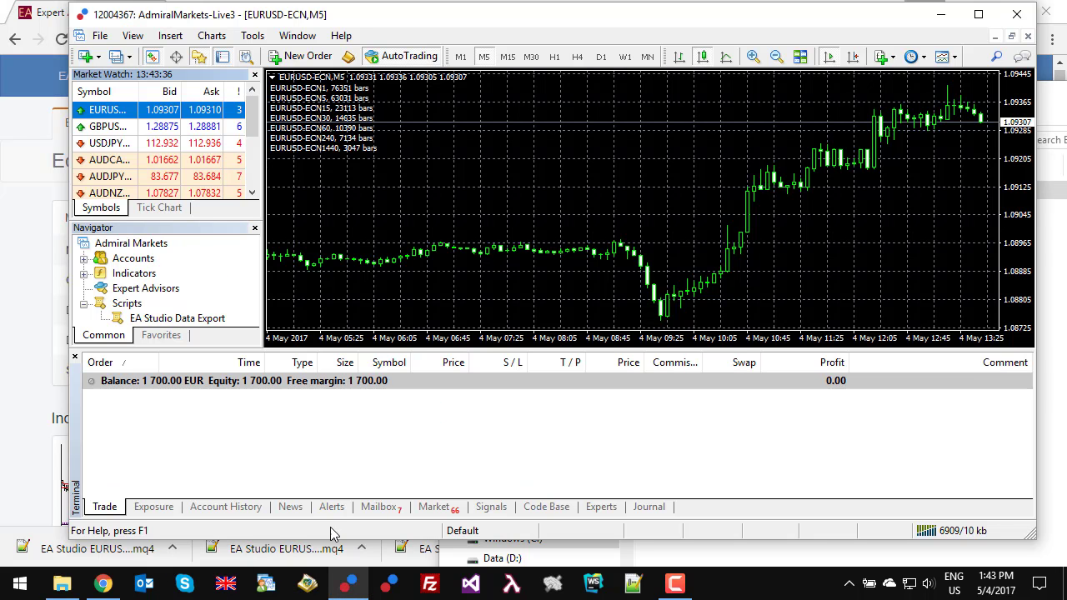
pyautogui.rightClick(125, 290)
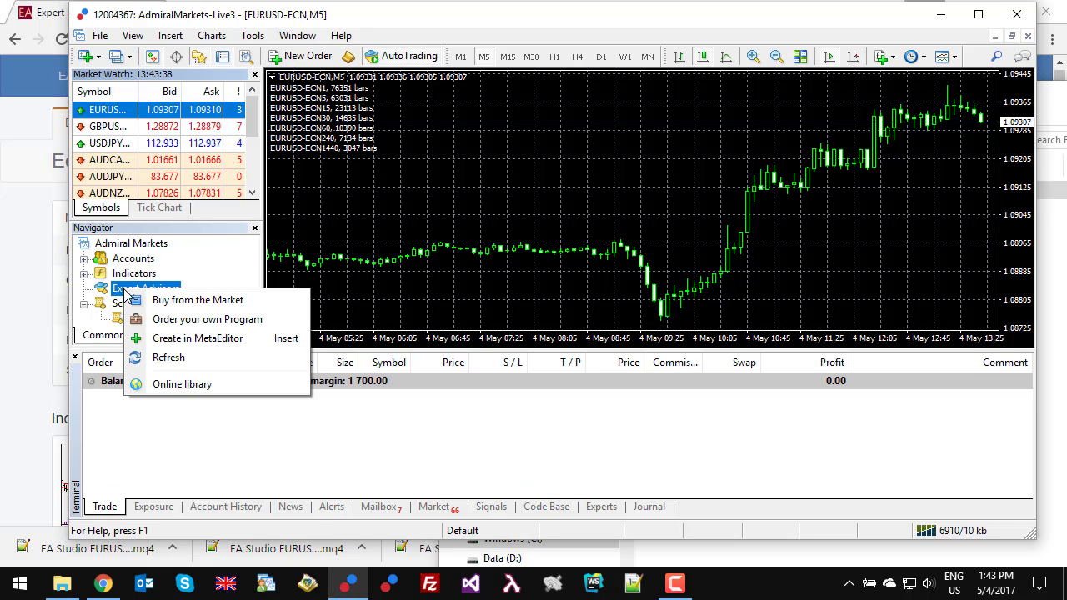
pyautogui.click(172, 357)
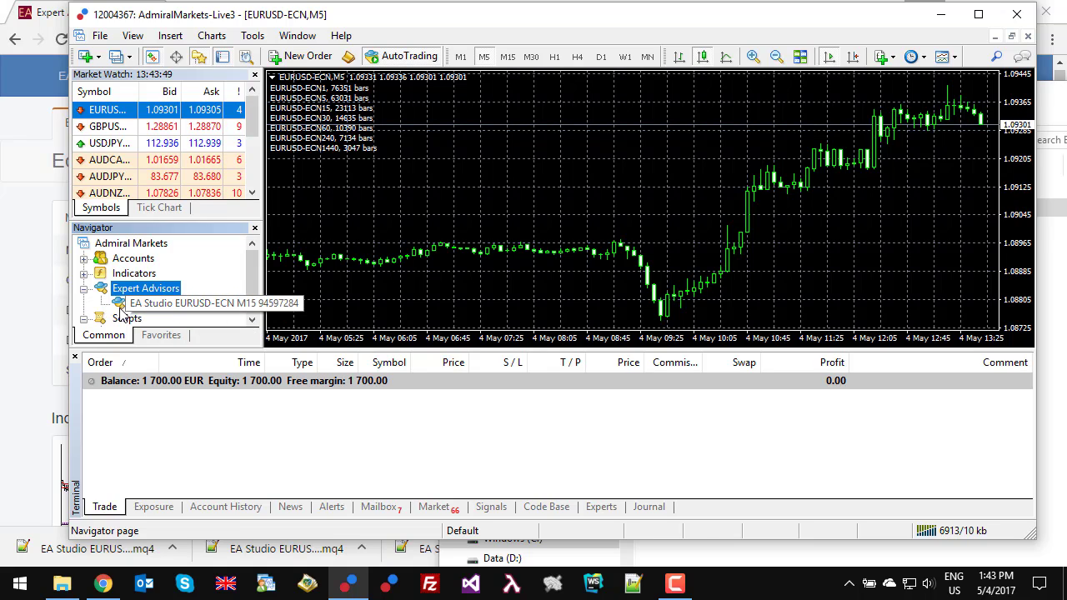
# Set up the Strategy Tester with EA Studio EURUSD-ECN M15 94597284.ex4, symbol EURUSD-ECN and period M15.
pyautogui.click(246, 57)
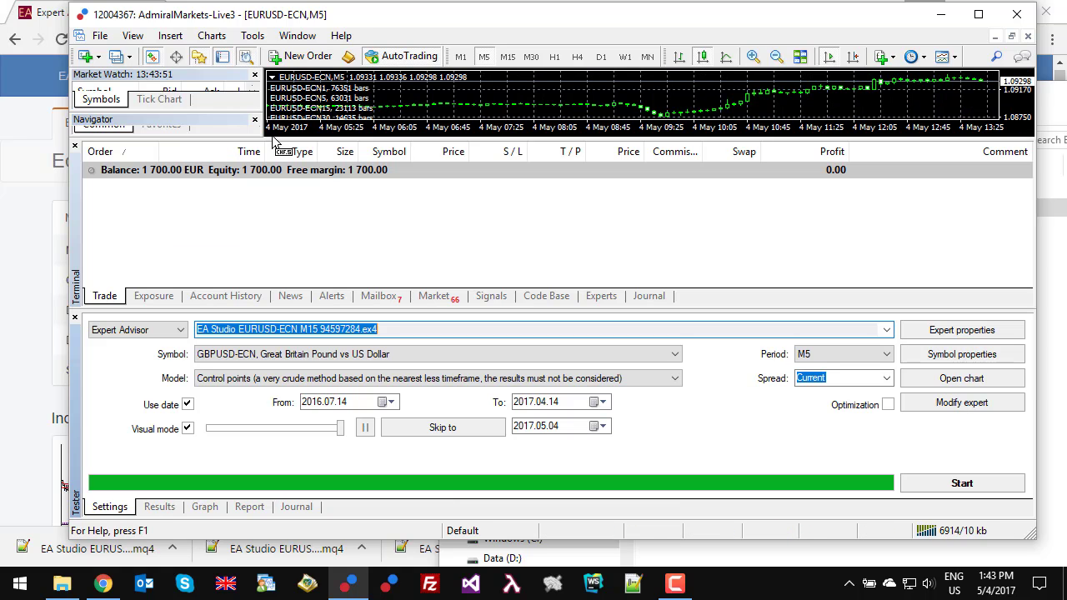
pyautogui.click(886, 330)
pyautogui.click(363, 346)
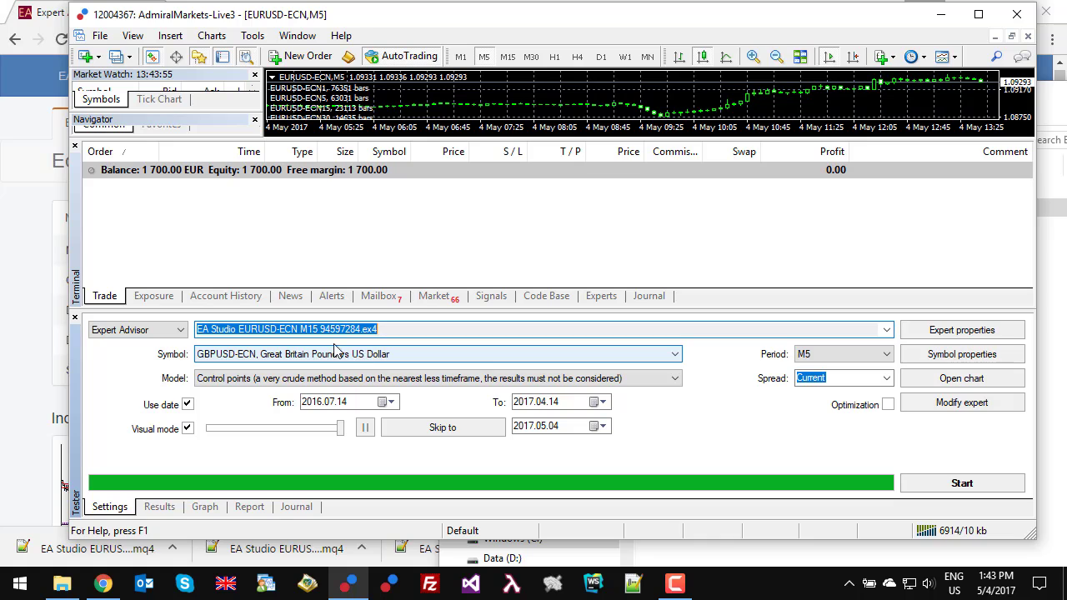
pyautogui.click(367, 358)
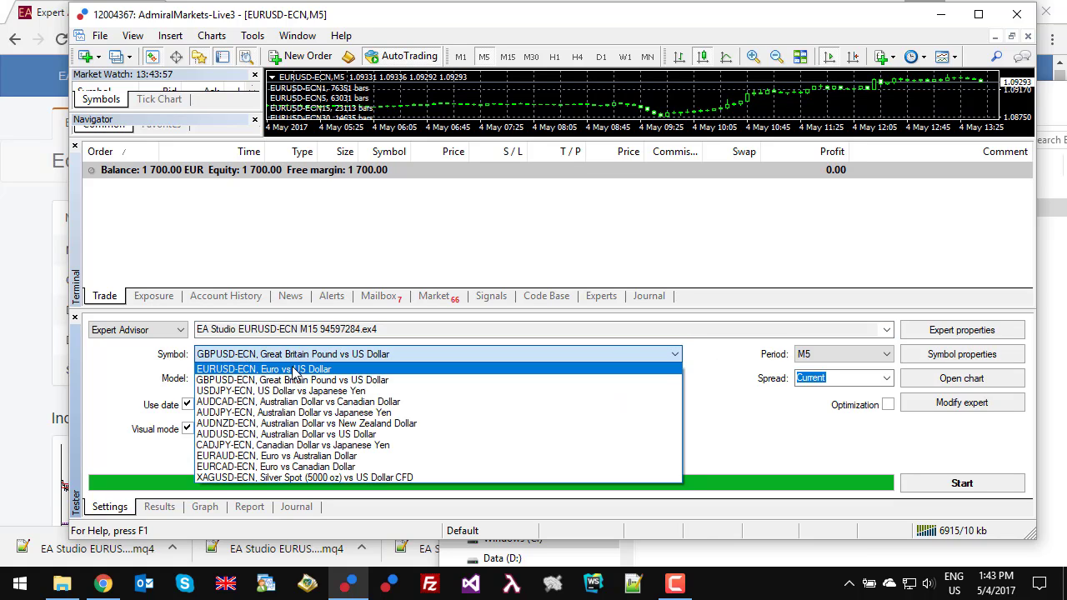
pyautogui.click(297, 375)
pyautogui.click(824, 357)
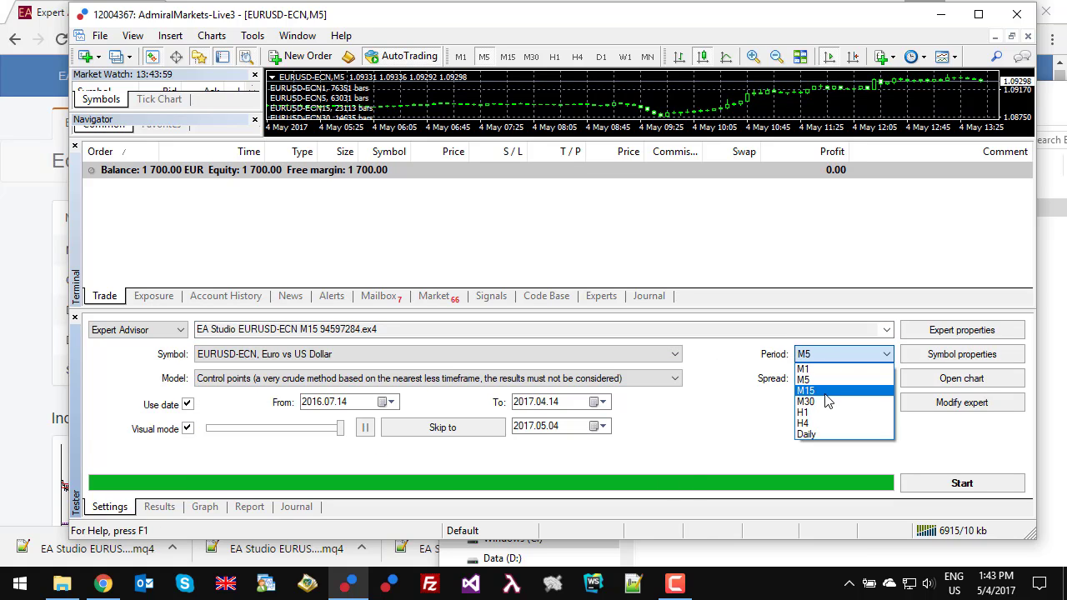
pyautogui.click(805, 389)
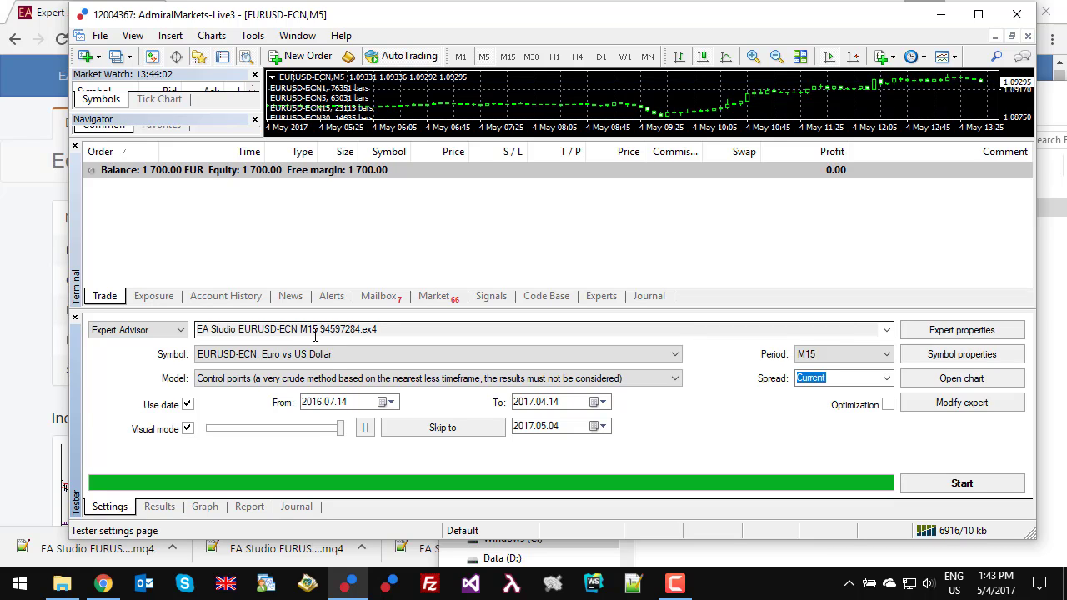
pyautogui.click(22, 259)
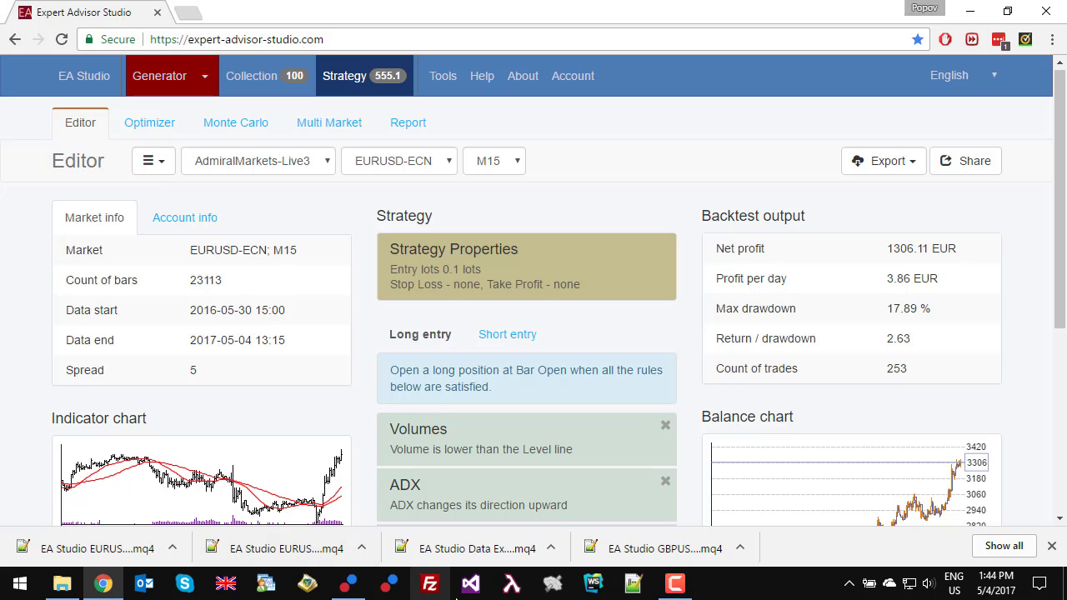
pyautogui.moveTo(676, 587)
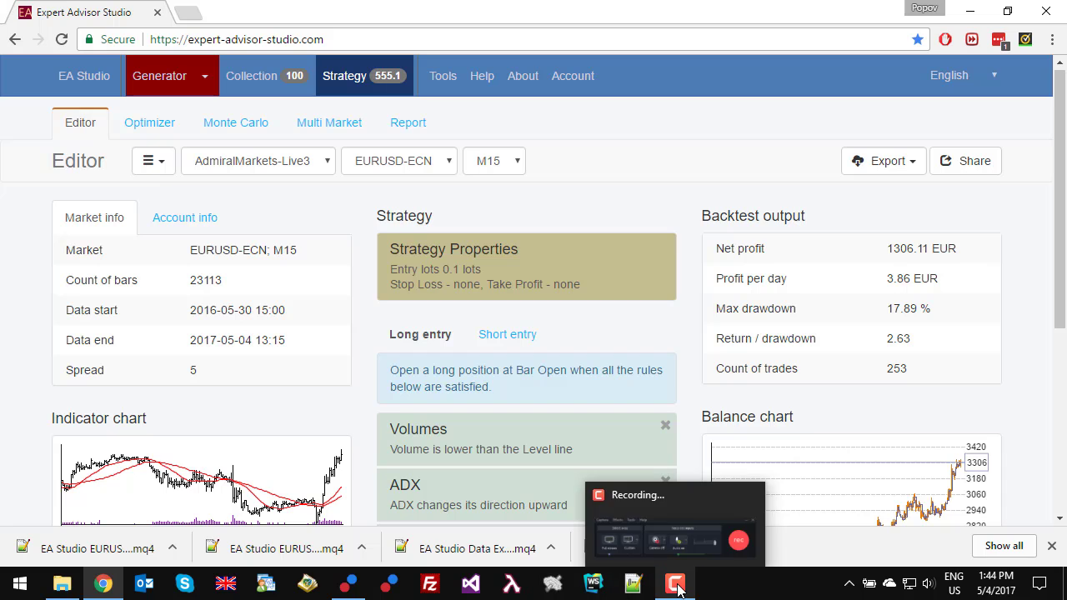
pyautogui.click(350, 586)
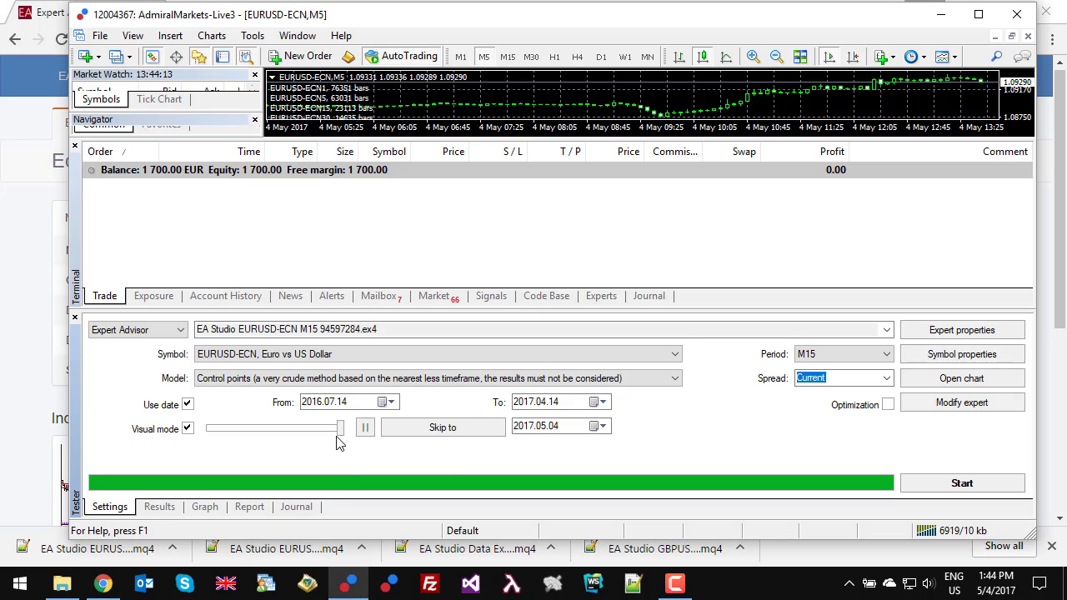
# Run the visual backtest with the date limit turned off, and close the Terminal window.
pyautogui.click(188, 405)
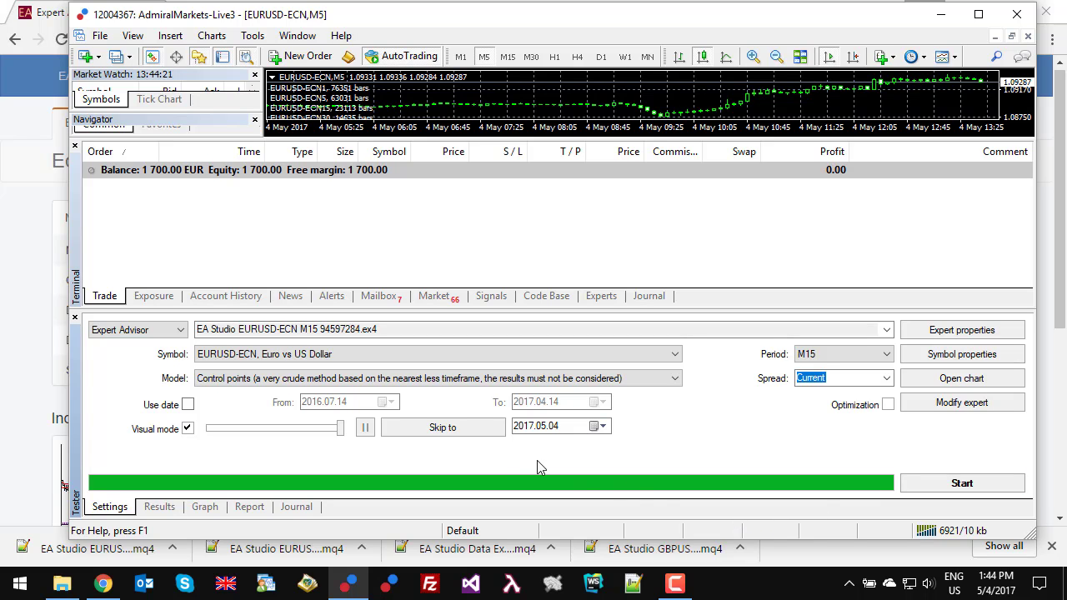
pyautogui.click(917, 489)
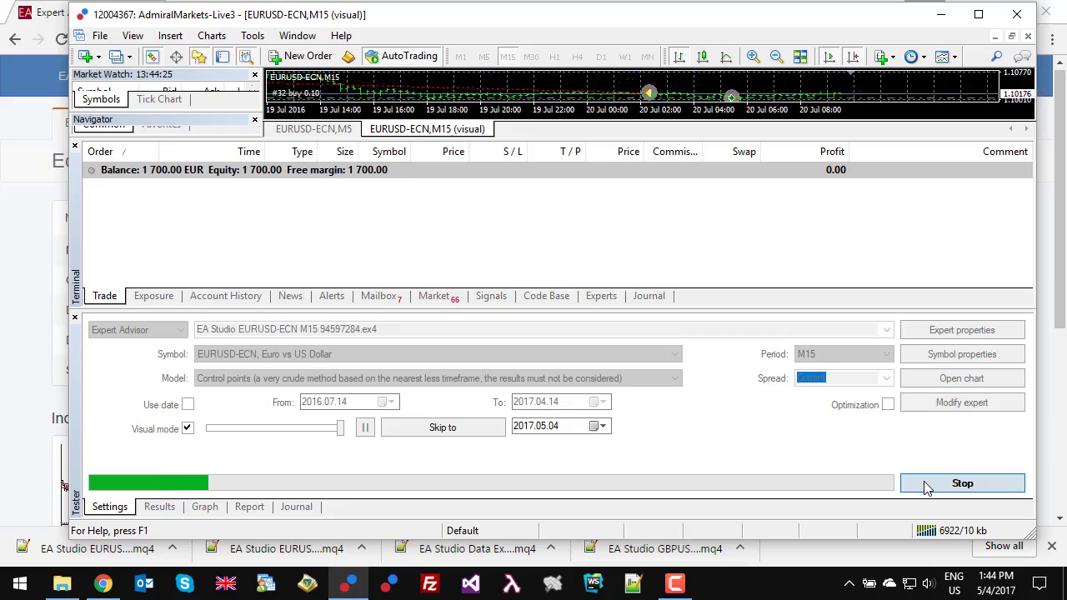
pyautogui.click(75, 146)
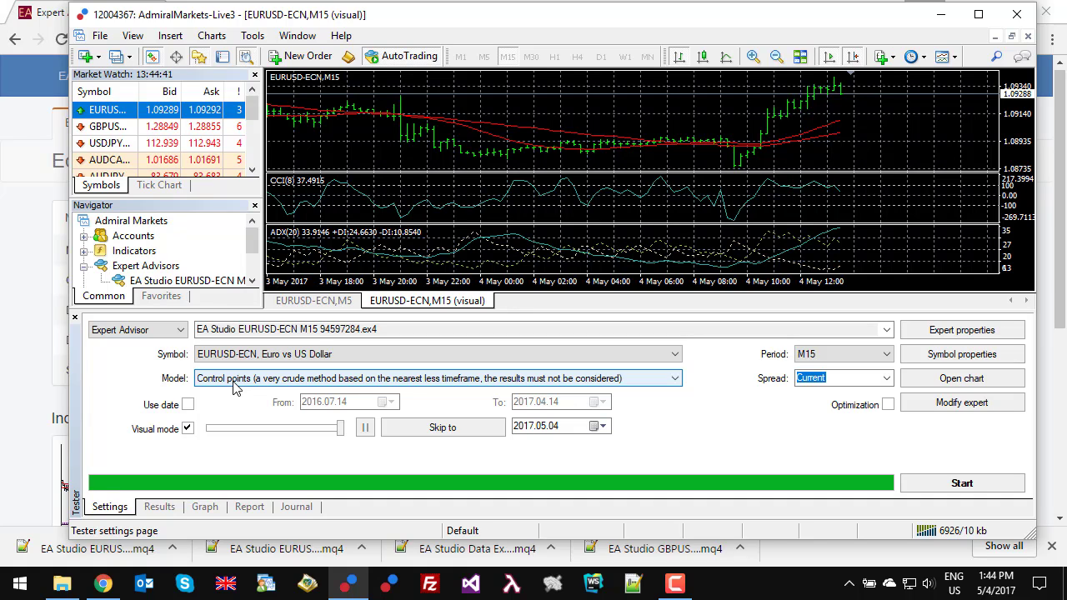
# Review the backtest's balance graph and the individual trades in its results list.
pyautogui.click(158, 507)
pyautogui.click(205, 507)
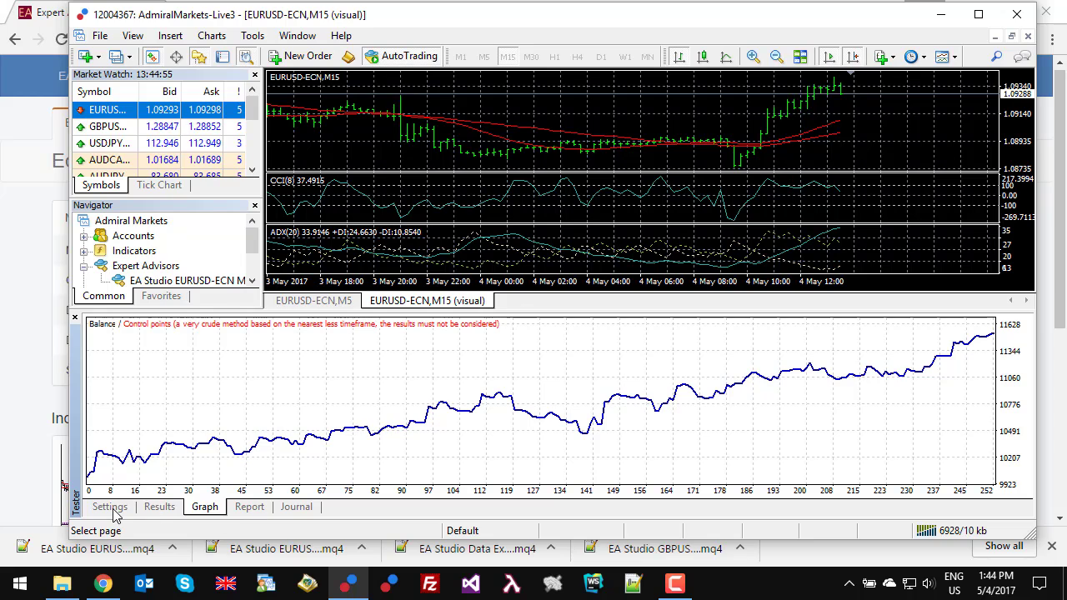
pyautogui.click(159, 507)
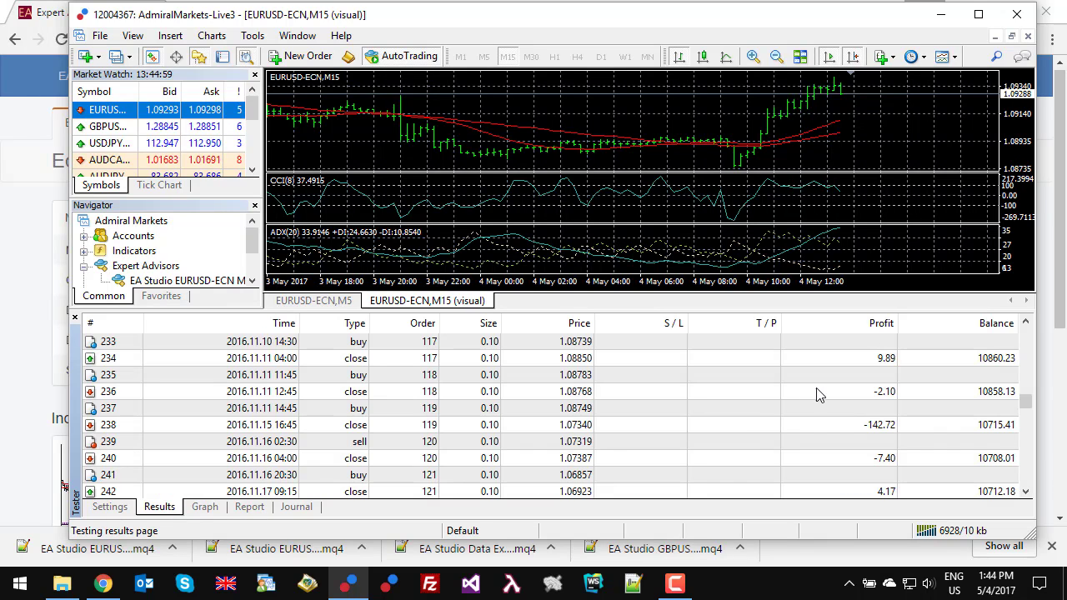
pyautogui.rightClick(638, 380)
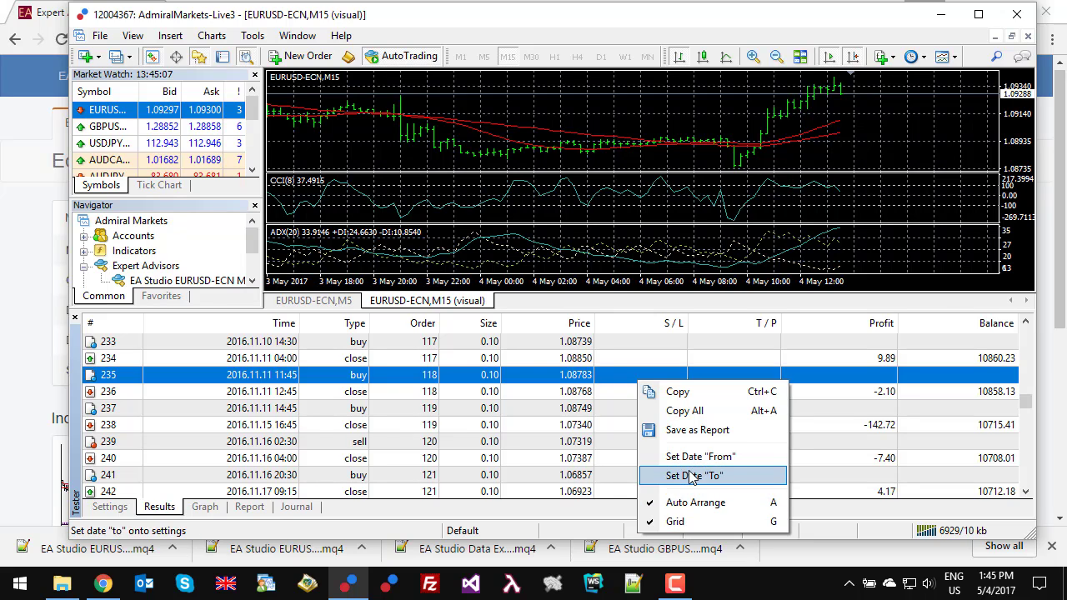
pyautogui.rightClick(617, 340)
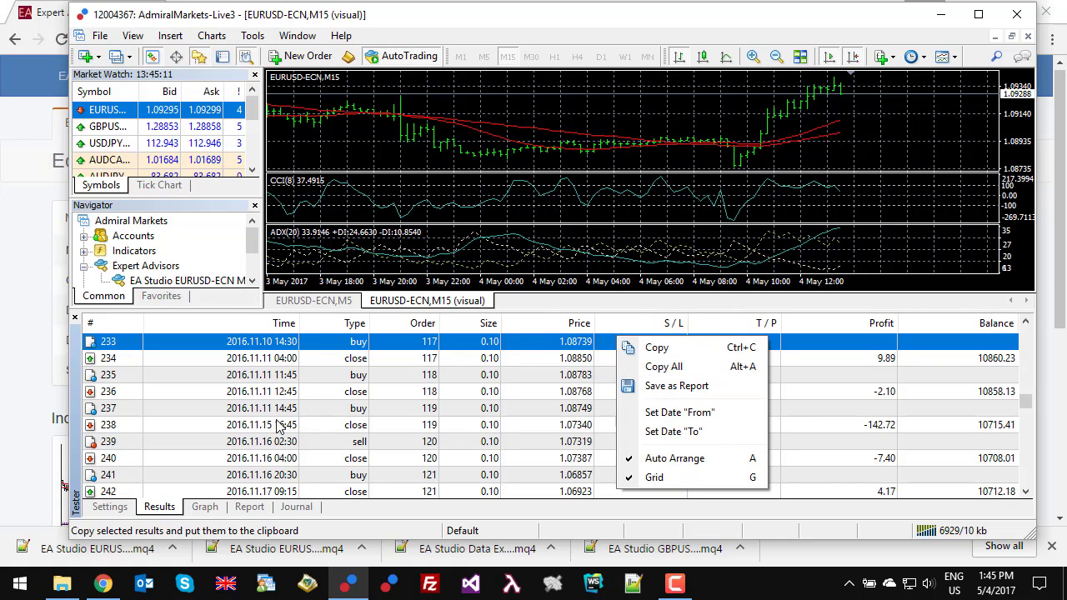
pyautogui.click(413, 397)
pyautogui.click(413, 396)
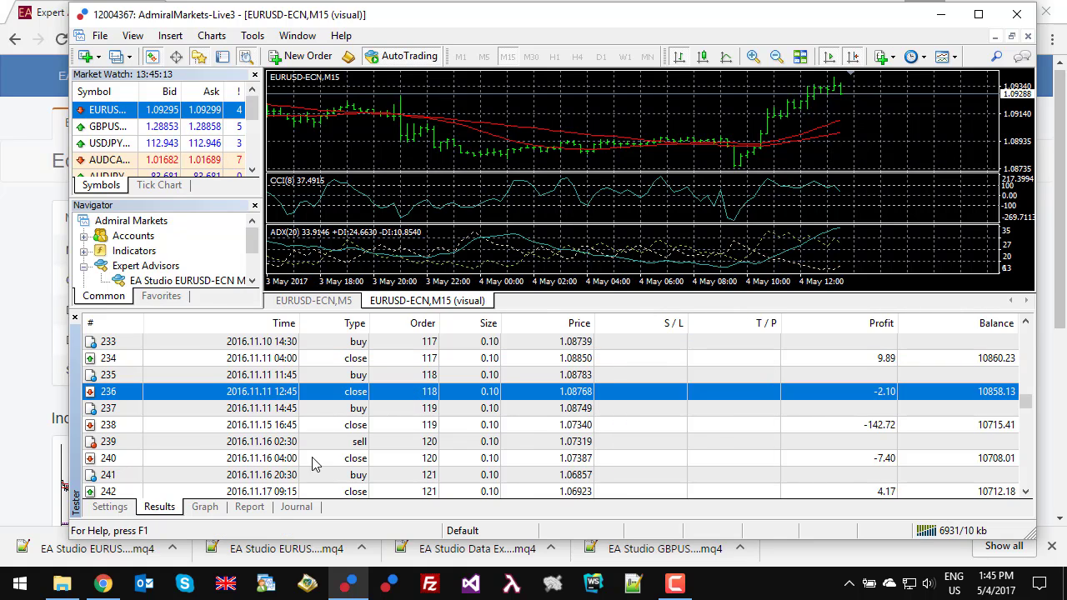
# Read the tester journal's order entries and the backtest's statistics report.
pyautogui.click(297, 507)
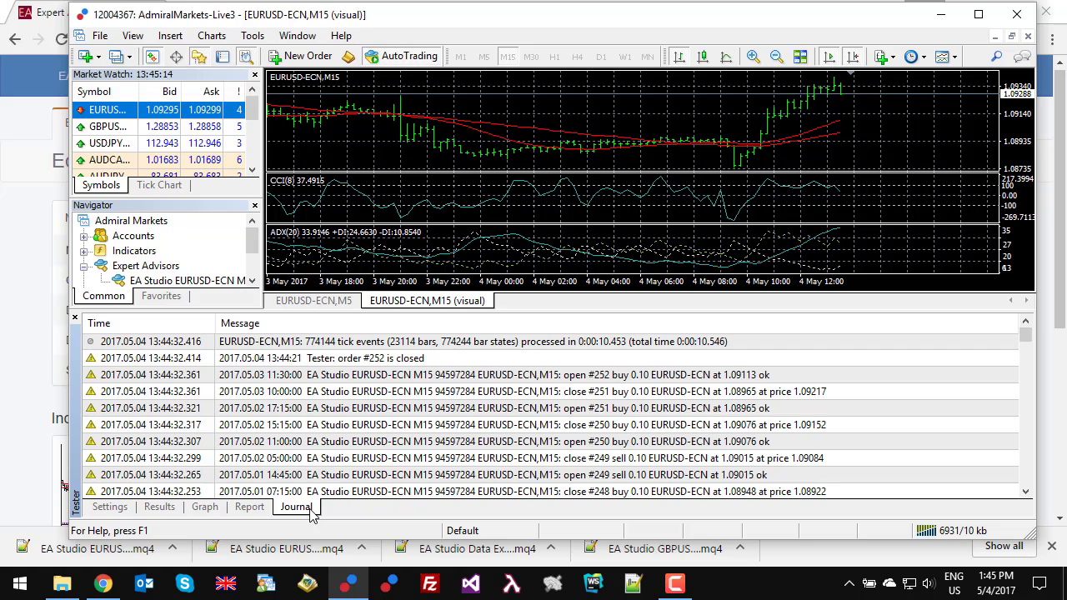
pyautogui.scroll(-5, 401, 443)
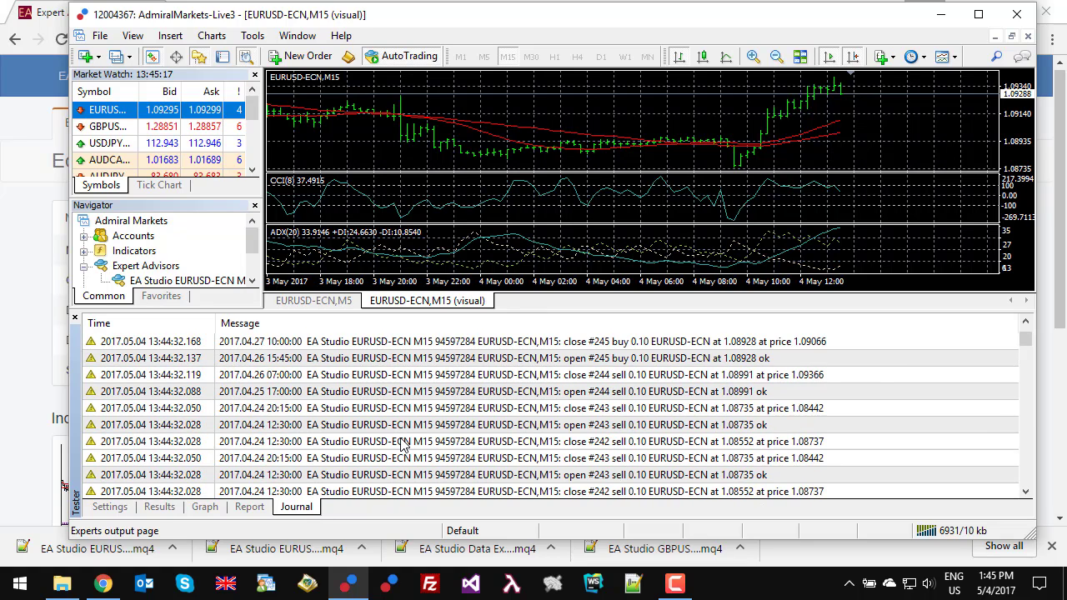
pyautogui.scroll(5, 401, 443)
pyautogui.click(249, 506)
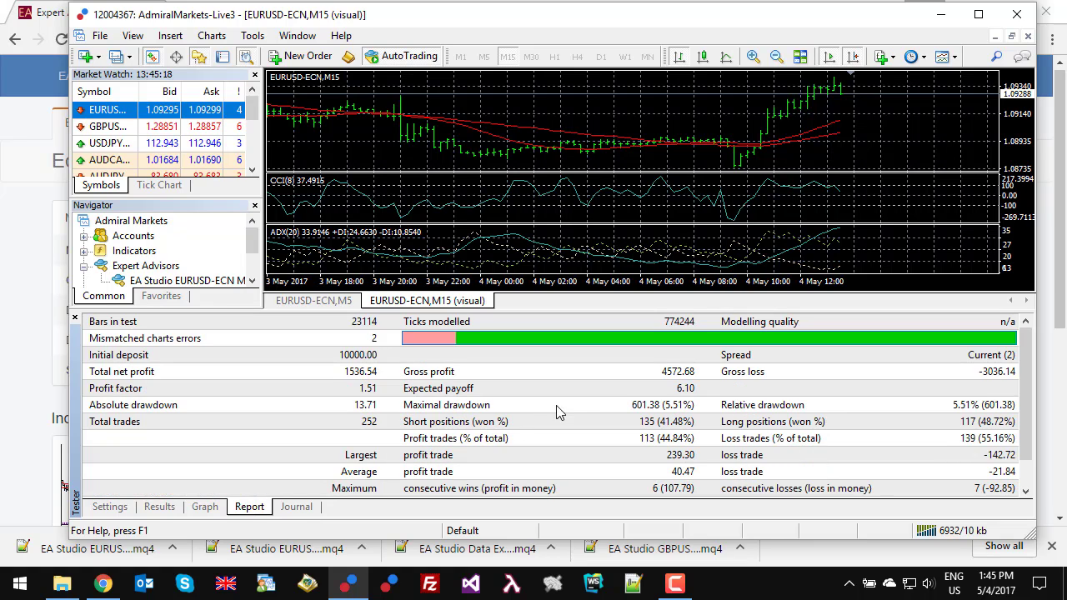
# Compare the balance graph with the profit and balance of the November and December 2016 trades.
pyautogui.click(205, 507)
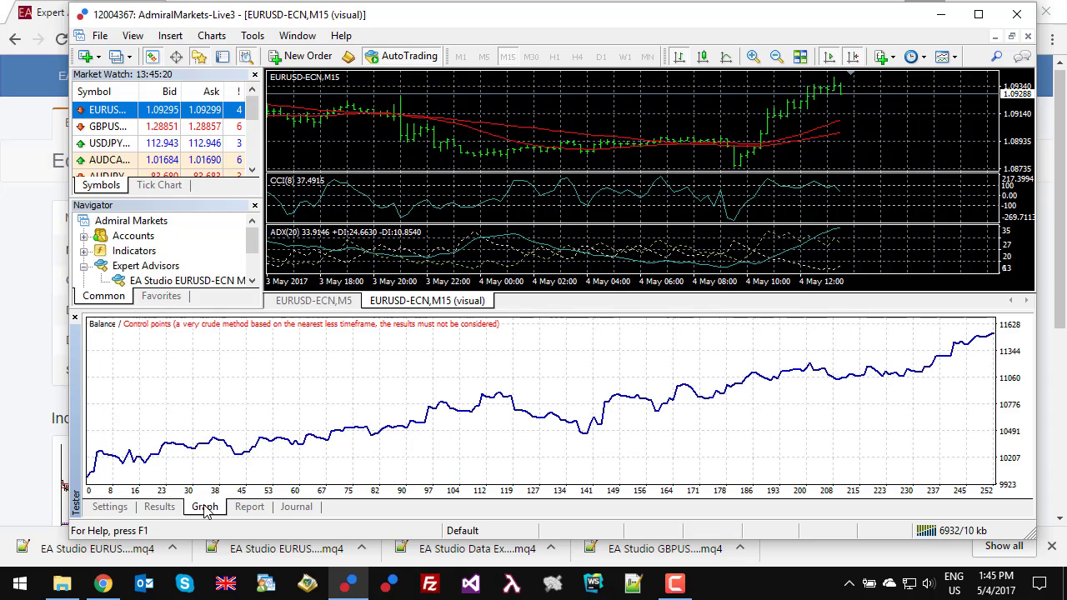
pyautogui.click(161, 508)
pyautogui.scroll(-9, 646, 392)
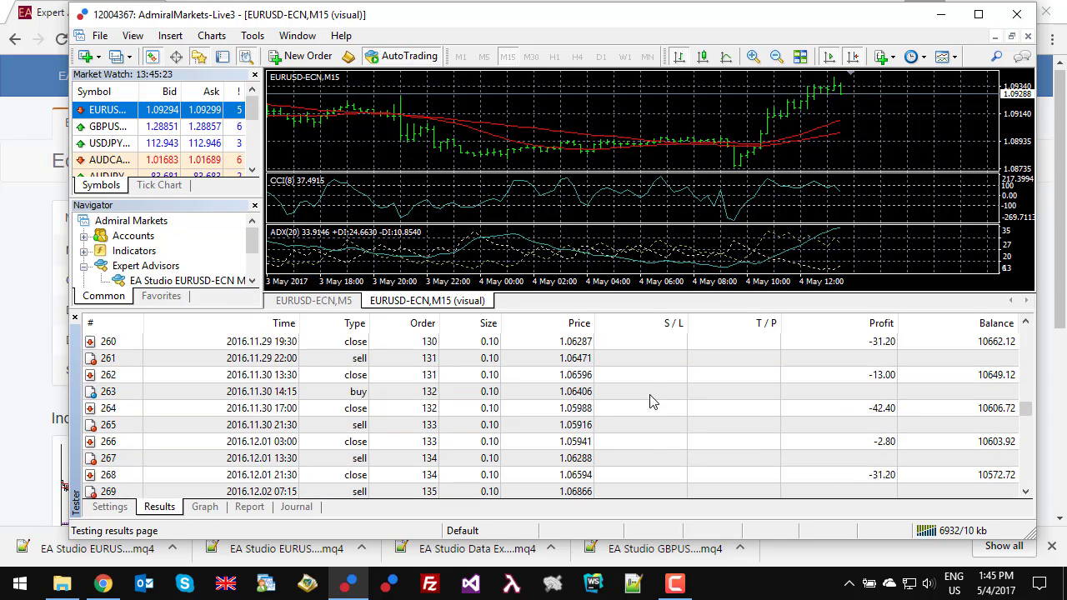
pyautogui.scroll(-3, 700, 400)
pyautogui.scroll(2, 881, 405)
pyautogui.scroll(4, 898, 414)
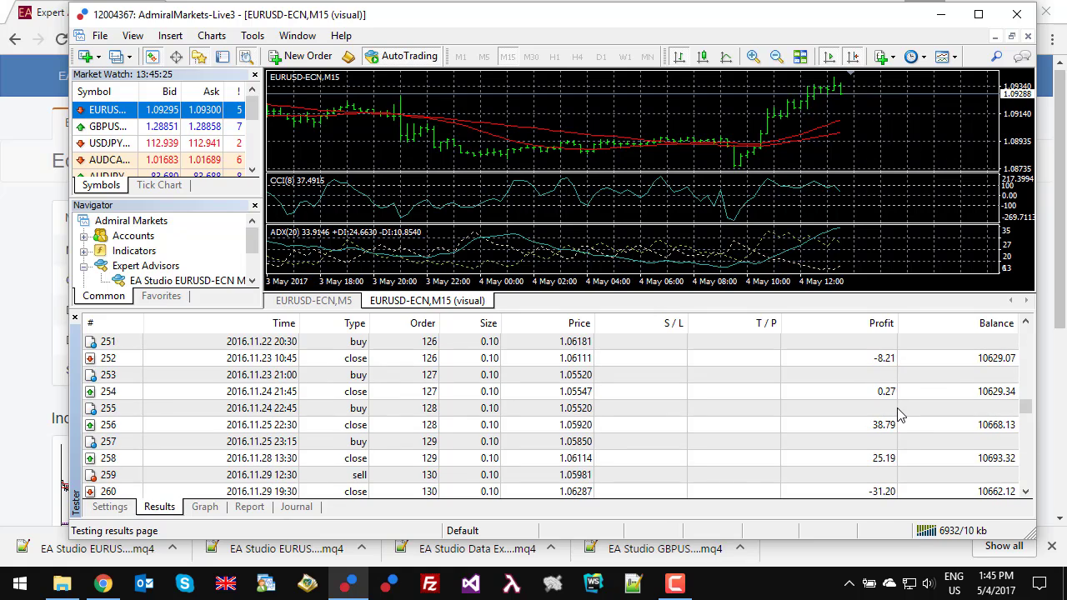
pyautogui.scroll(-13, 898, 421)
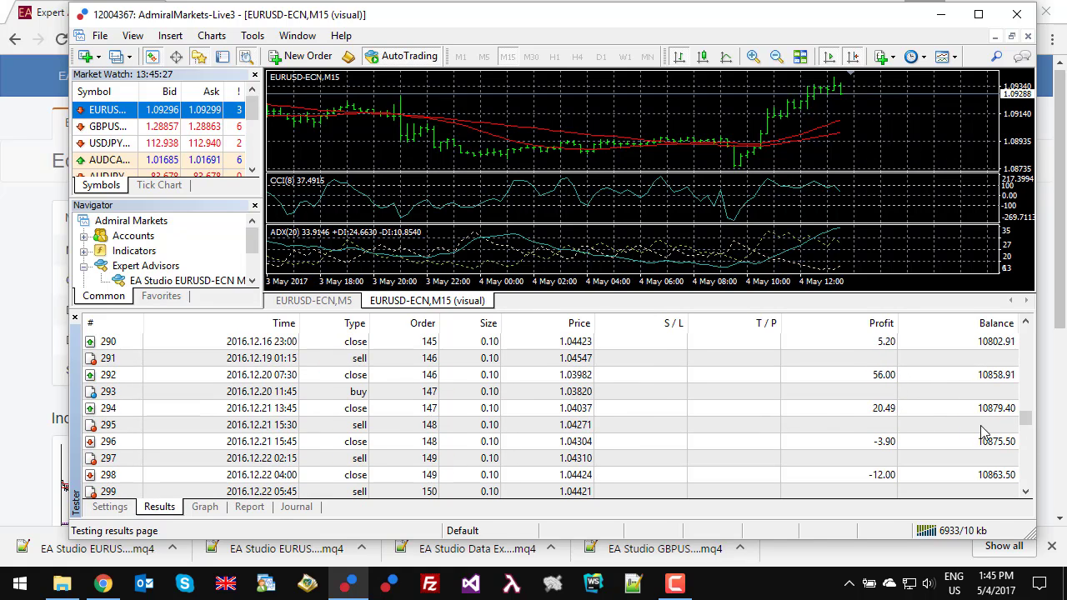
# Recheck the backtest's balance graph against its test settings, trade list and journal.
pyautogui.click(205, 506)
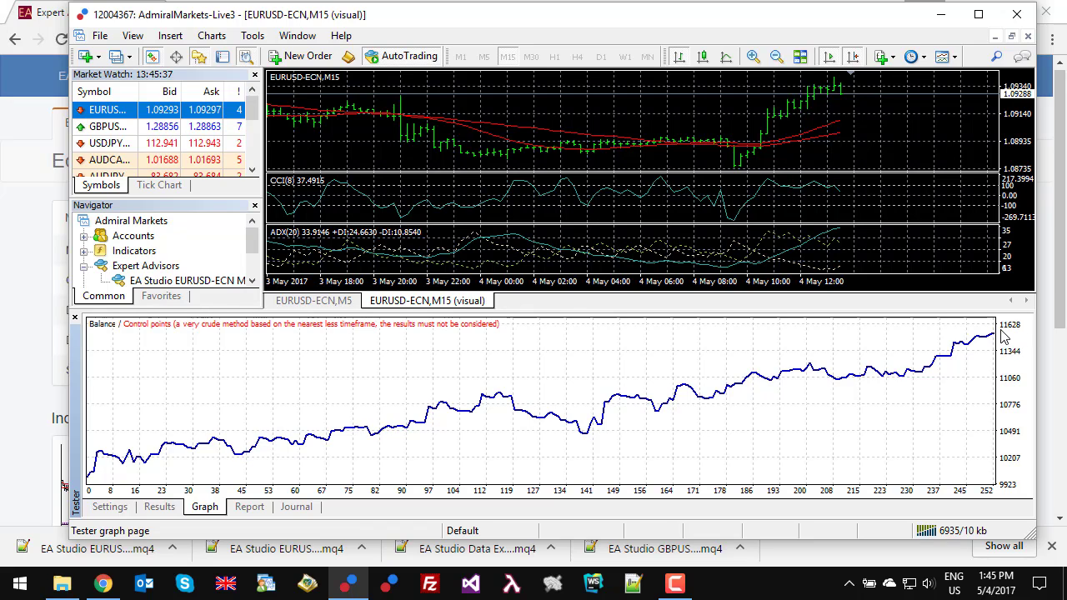
pyautogui.click(98, 510)
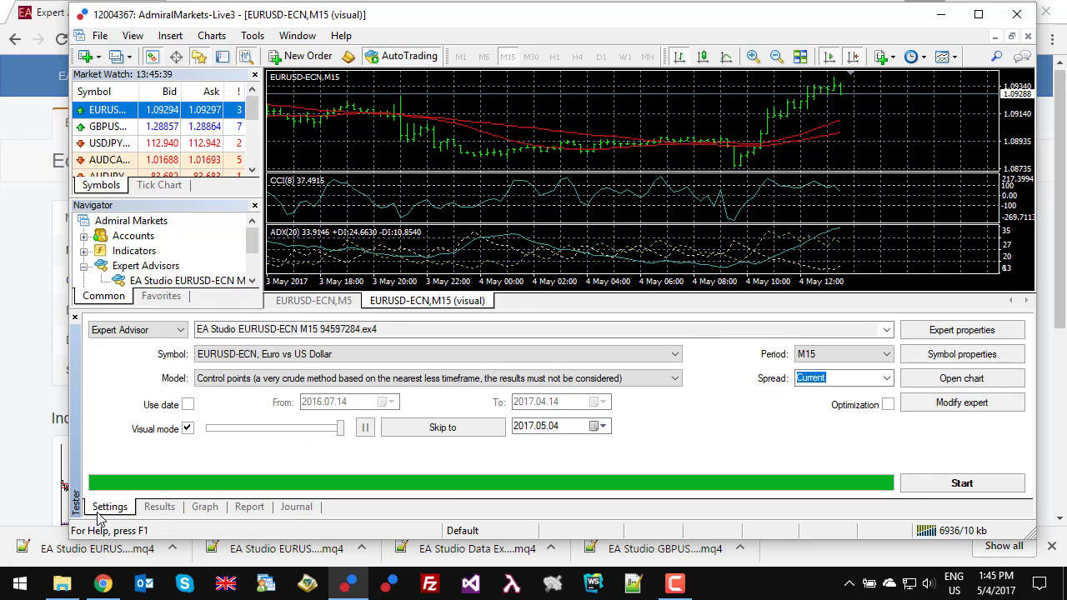
pyautogui.click(154, 509)
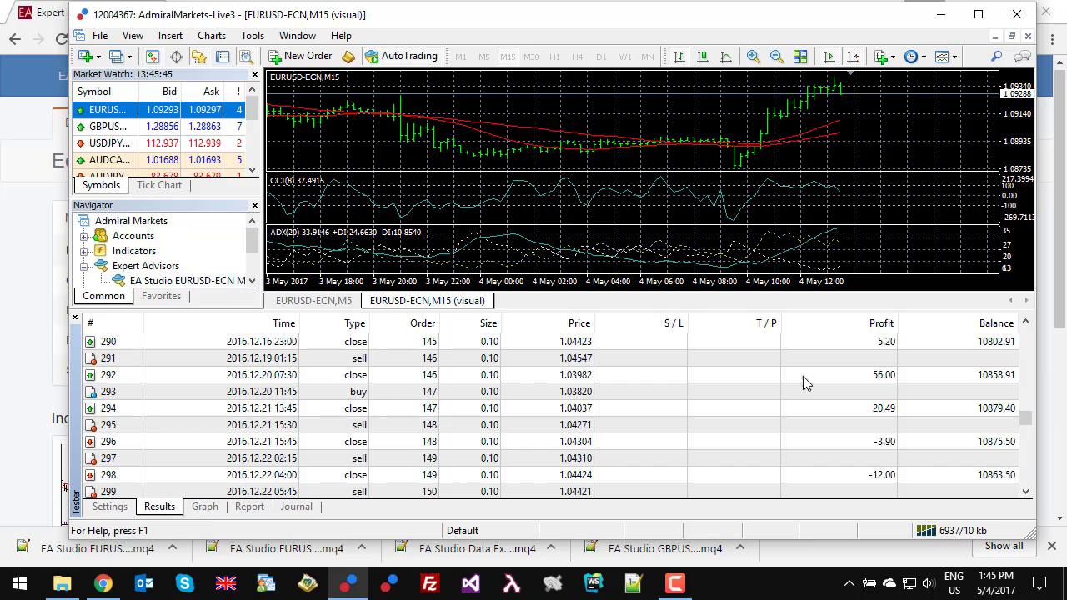
pyautogui.click(208, 508)
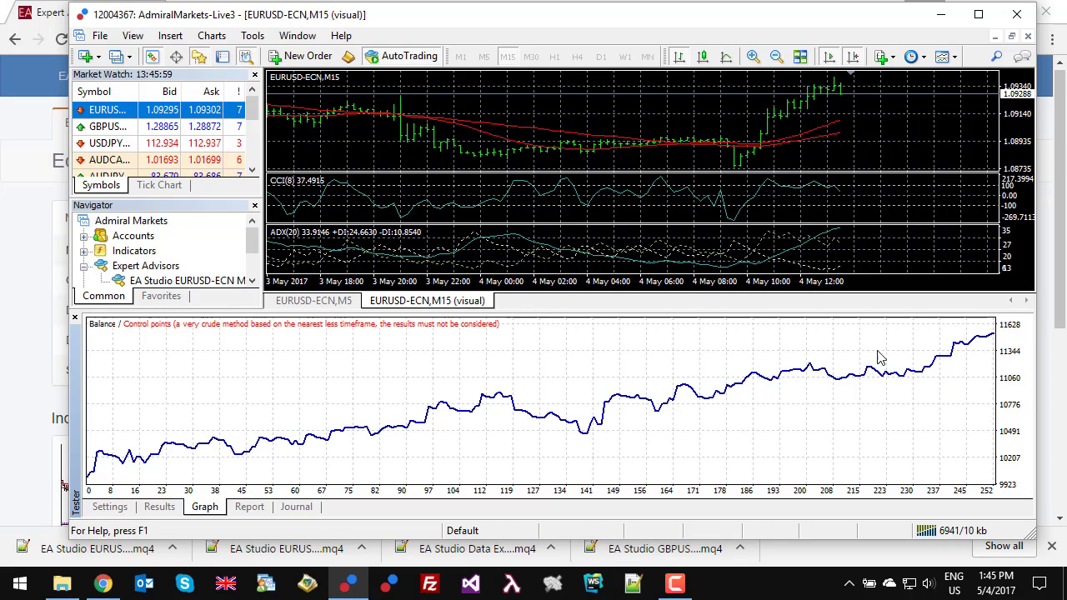
pyautogui.click(297, 508)
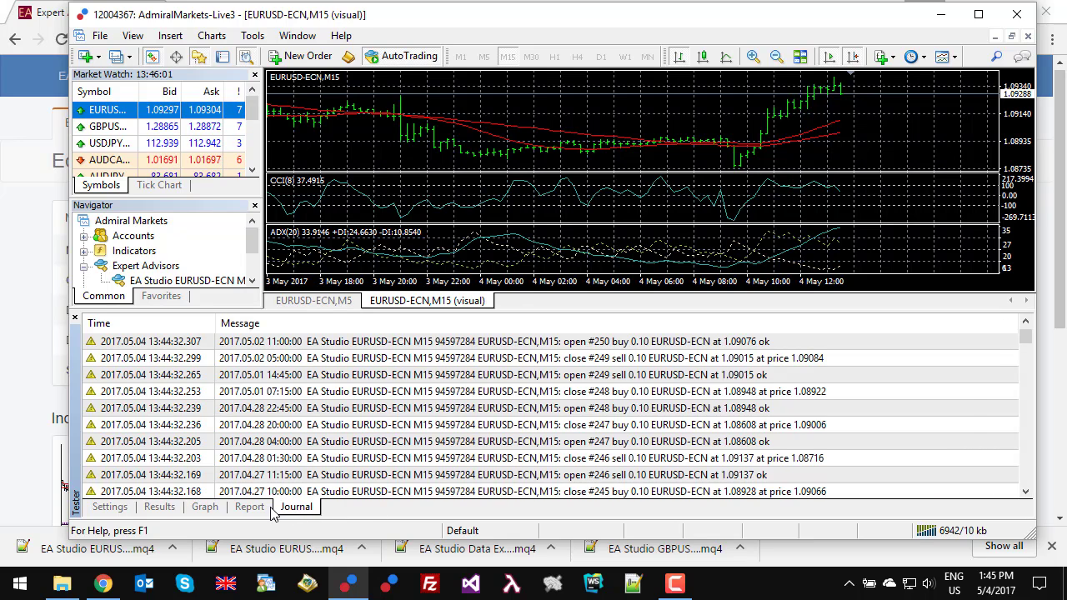
# Compare the MetaTrader 4 backtest report's net profit and bar count with EA Studio's backtest output and market info.
pyautogui.click(250, 507)
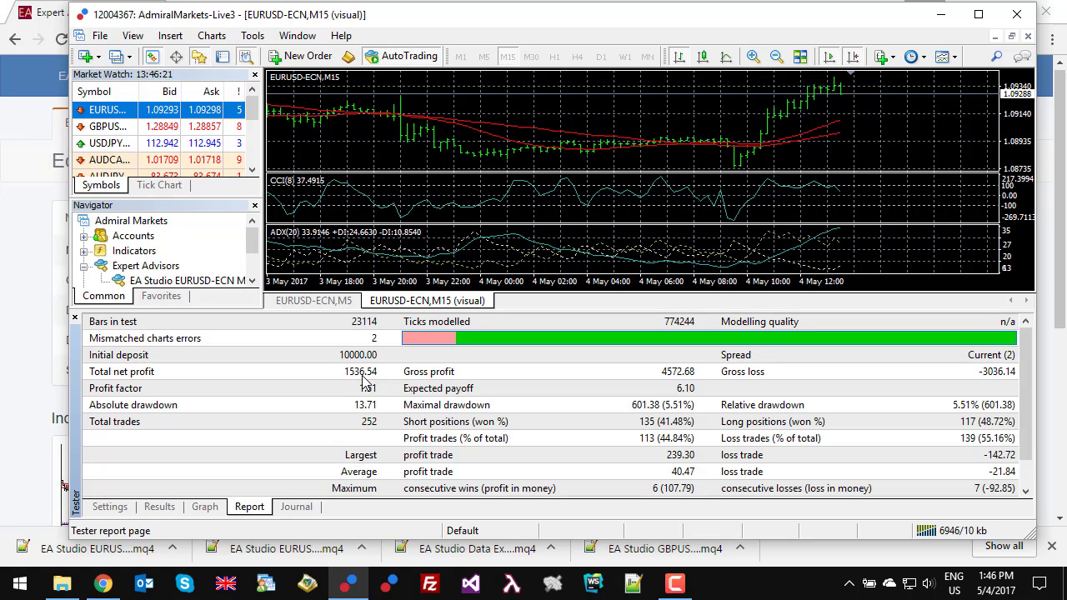
pyautogui.click(2, 310)
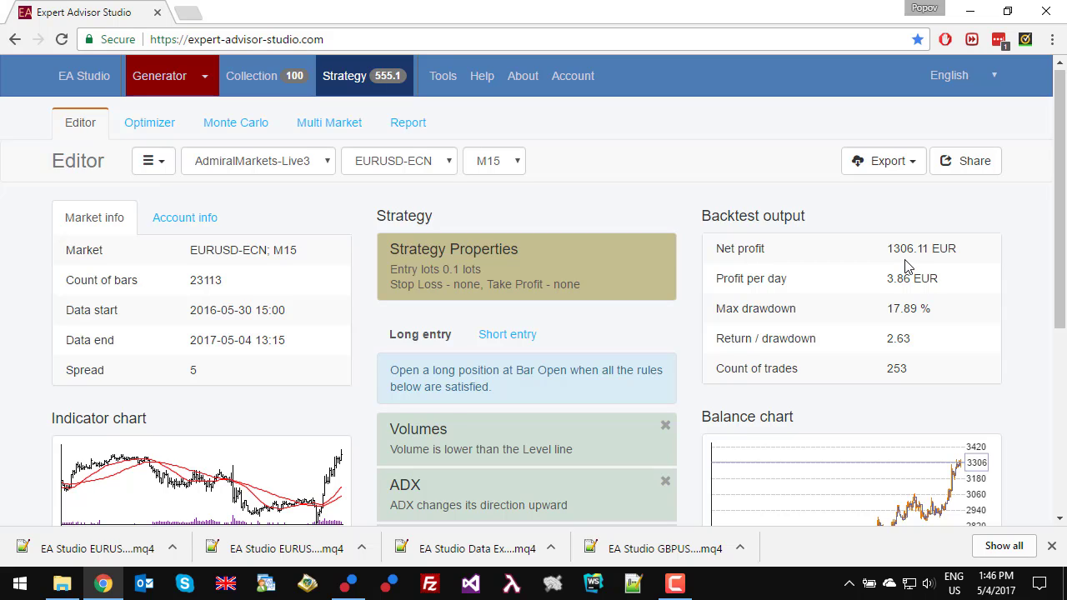
pyautogui.click(350, 588)
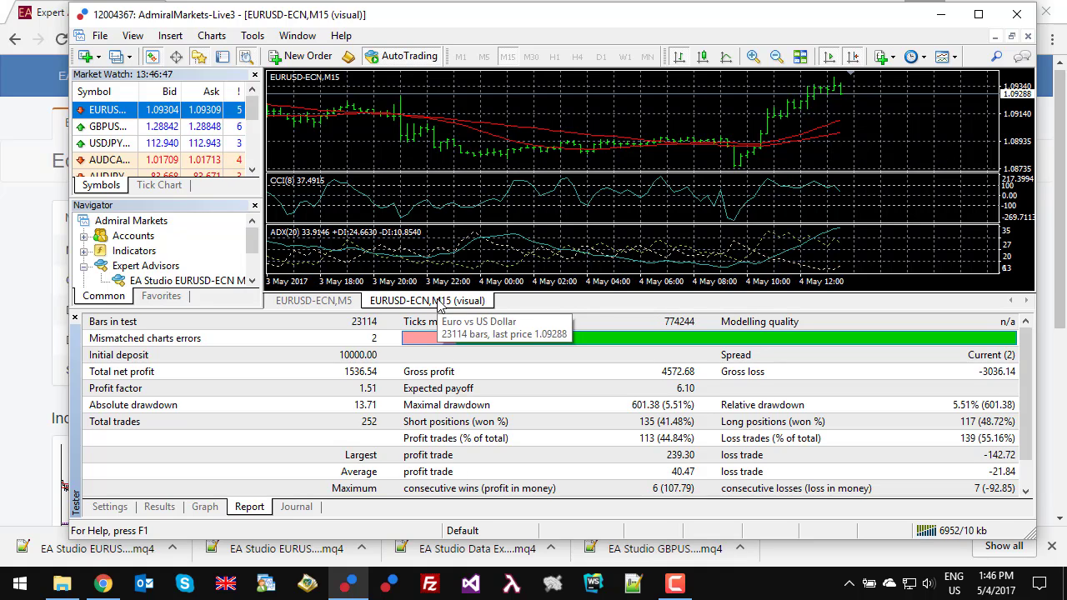
pyautogui.click(6, 269)
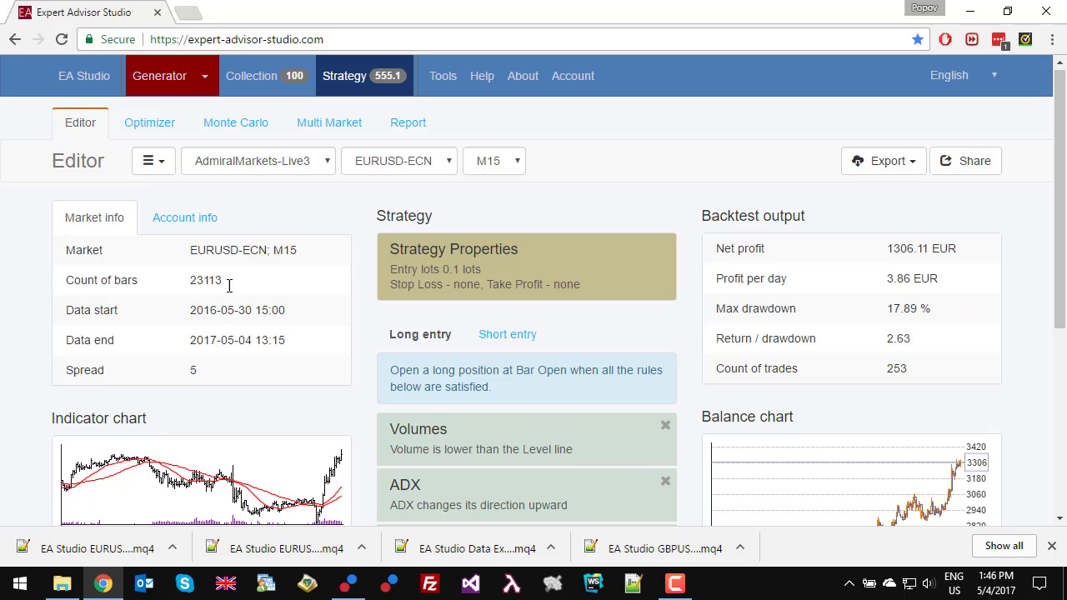
# Run a Monte Carlo simulation on strategy 555.1 in EA Studio and examine the simulations chart.
pyautogui.click(246, 131)
pyautogui.click(224, 170)
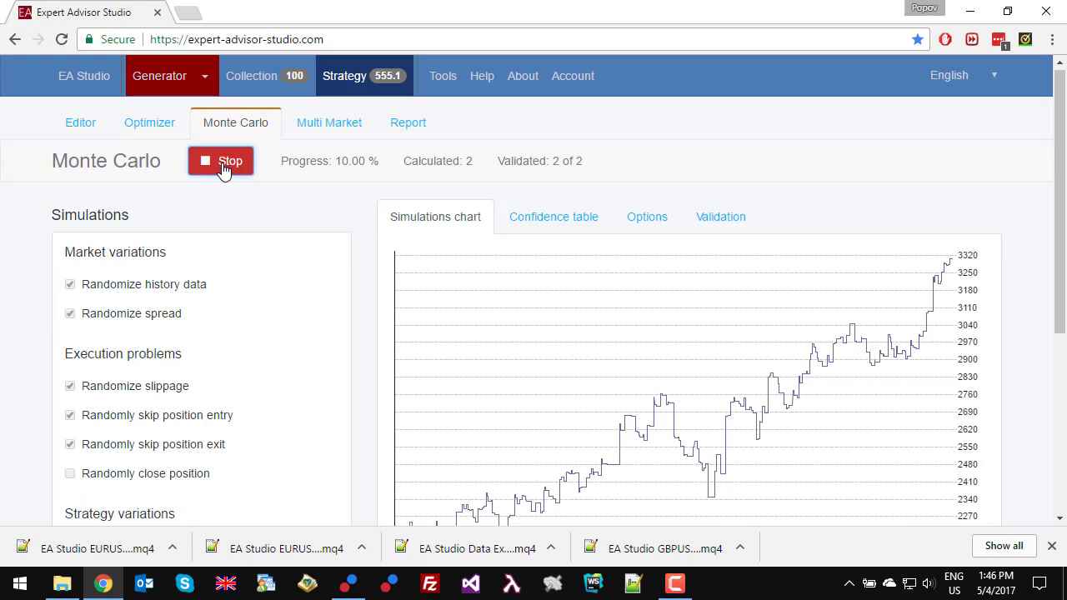
pyautogui.scroll(-2, 489, 336)
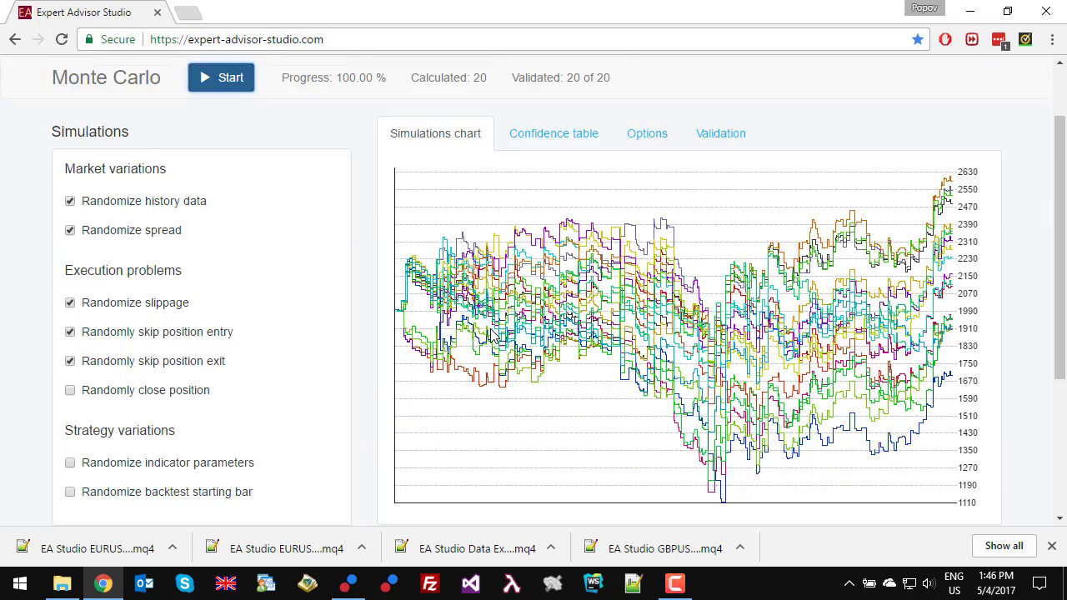
pyautogui.scroll(2, 489, 336)
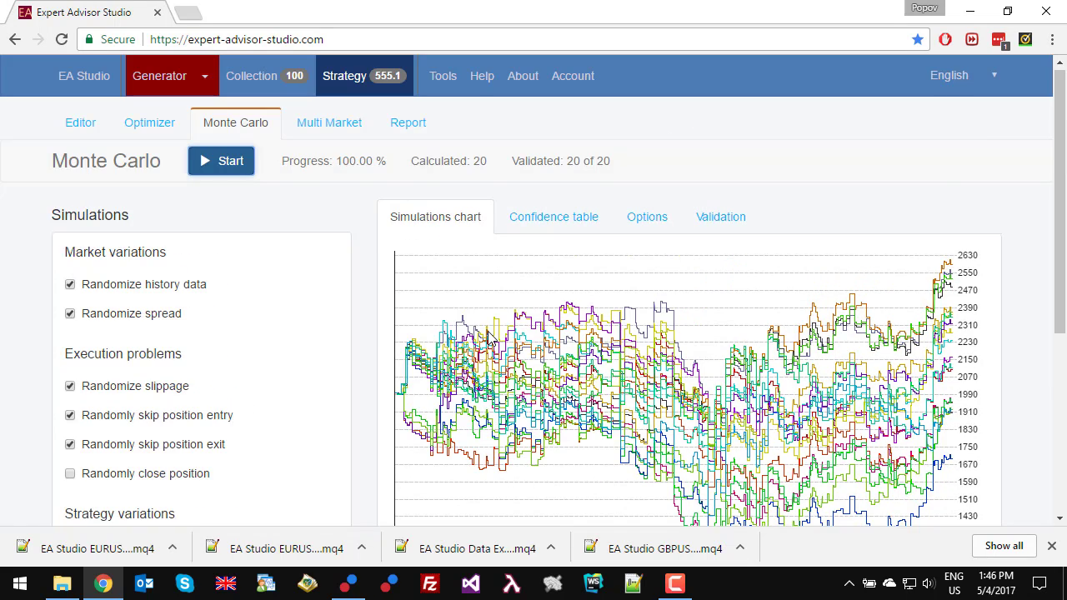
pyautogui.scroll(-1, 488, 336)
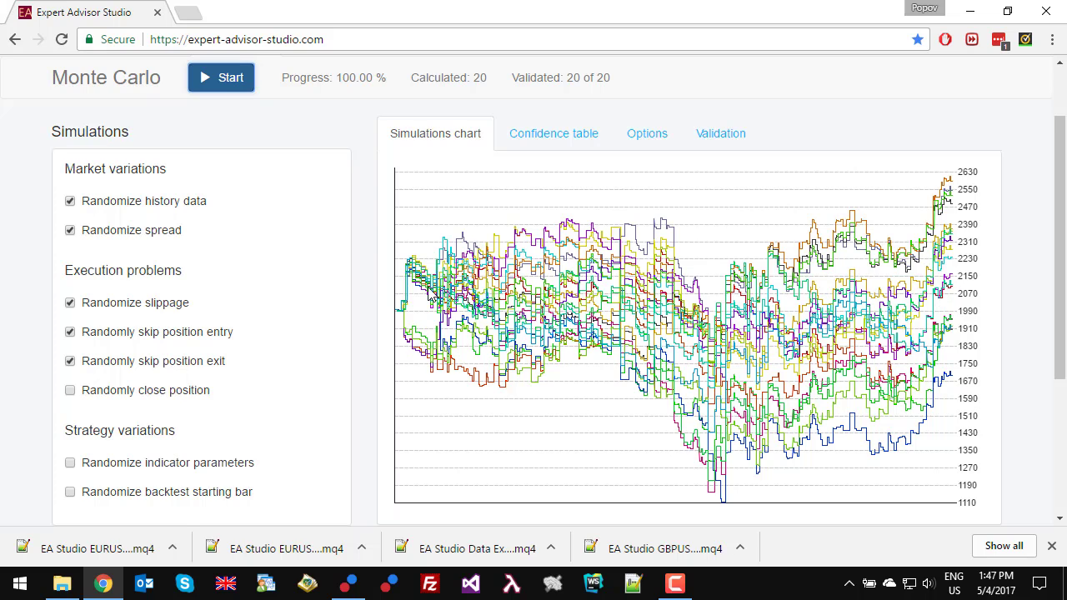
pyautogui.scroll(1, 837, 319)
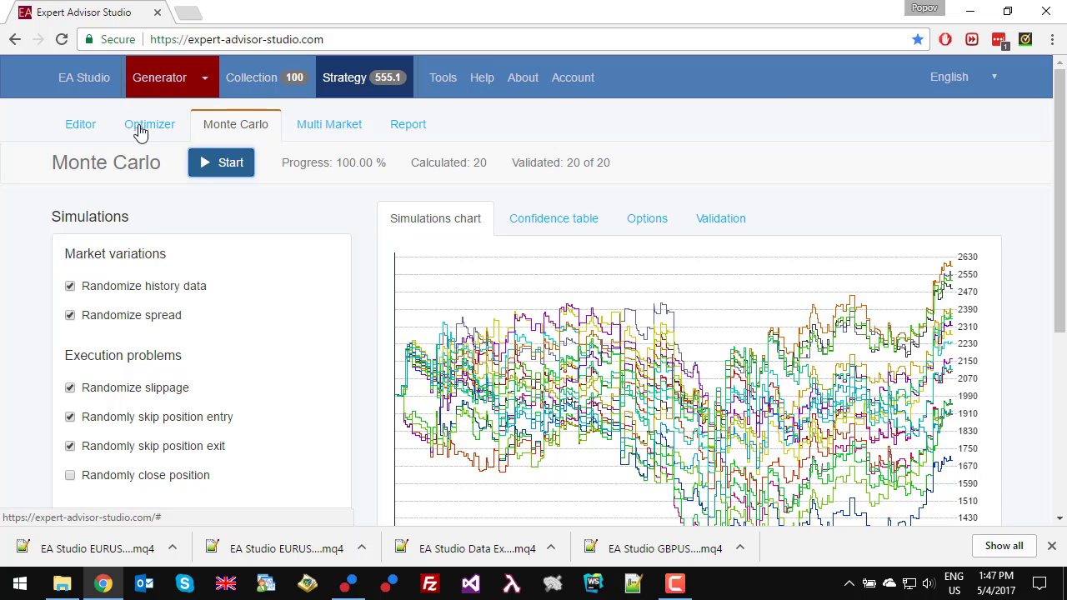
# Remove the current version of strategy 555.1 from the editor.
pyautogui.click(73, 125)
pyautogui.click(158, 165)
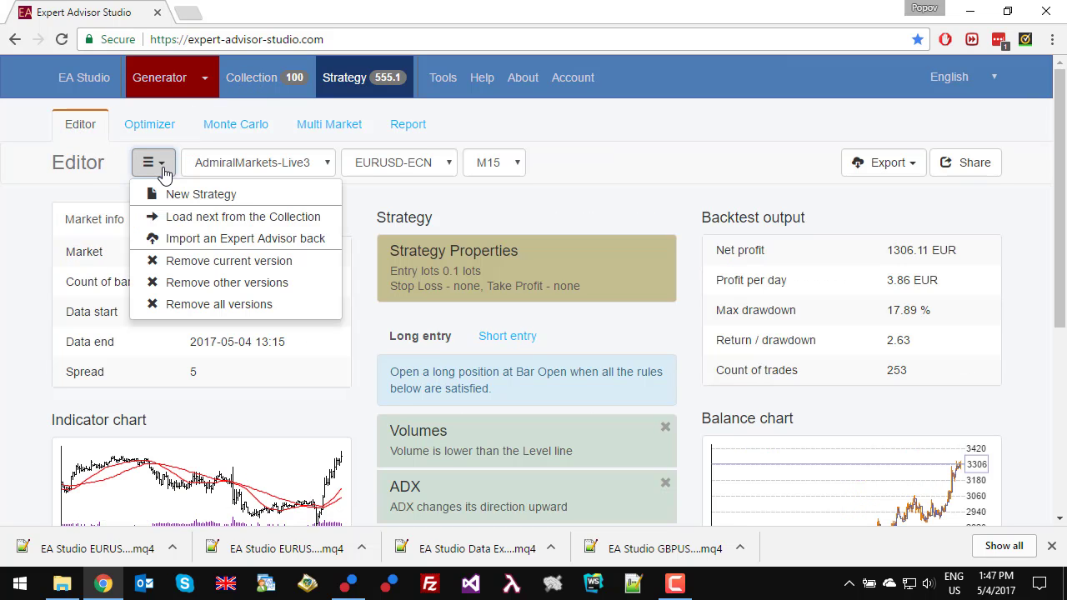
pyautogui.click(236, 267)
# Load strategy 629.1 from the collection and run a Monte Carlo simulation on it.
pyautogui.click(251, 90)
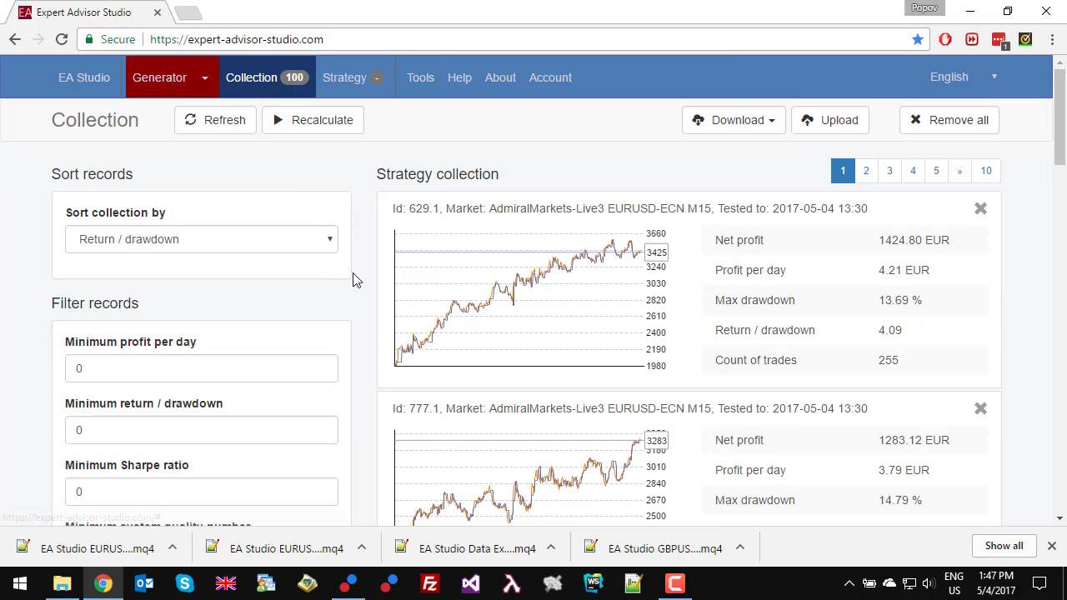
pyautogui.click(512, 307)
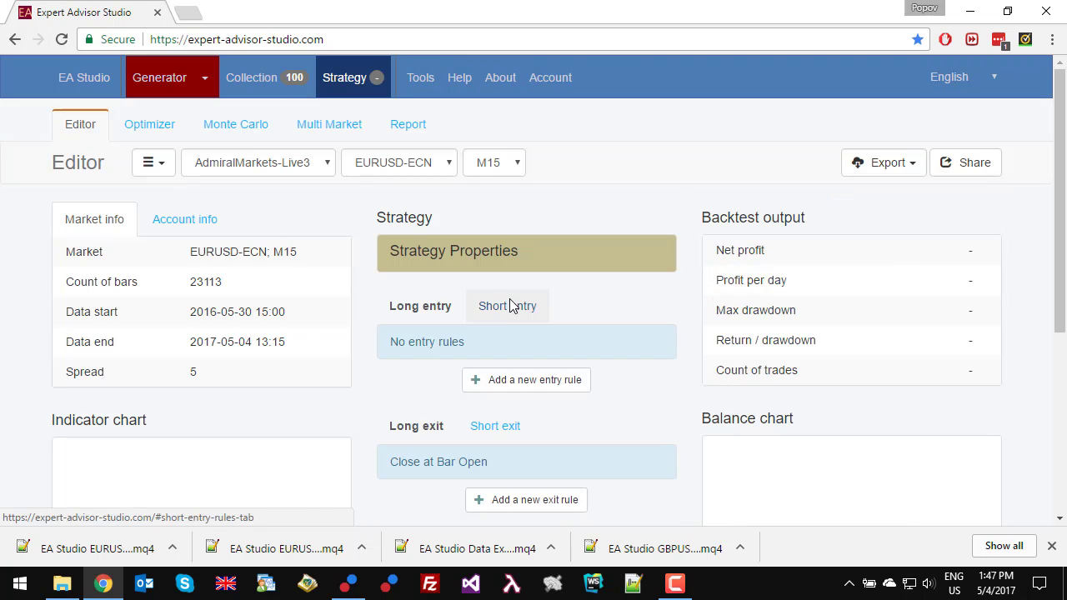
pyautogui.click(229, 138)
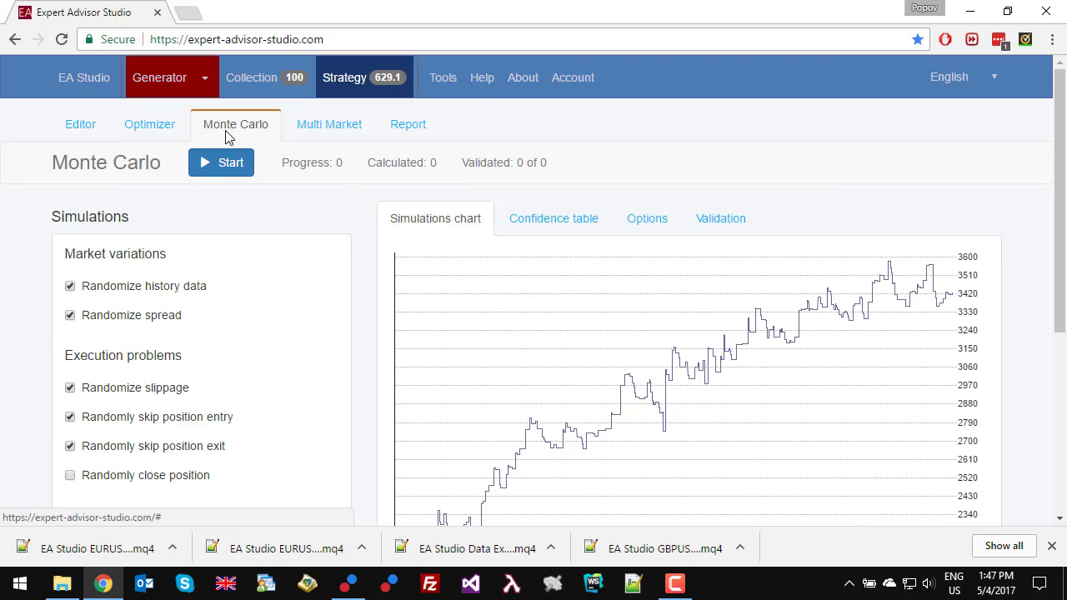
pyautogui.click(229, 171)
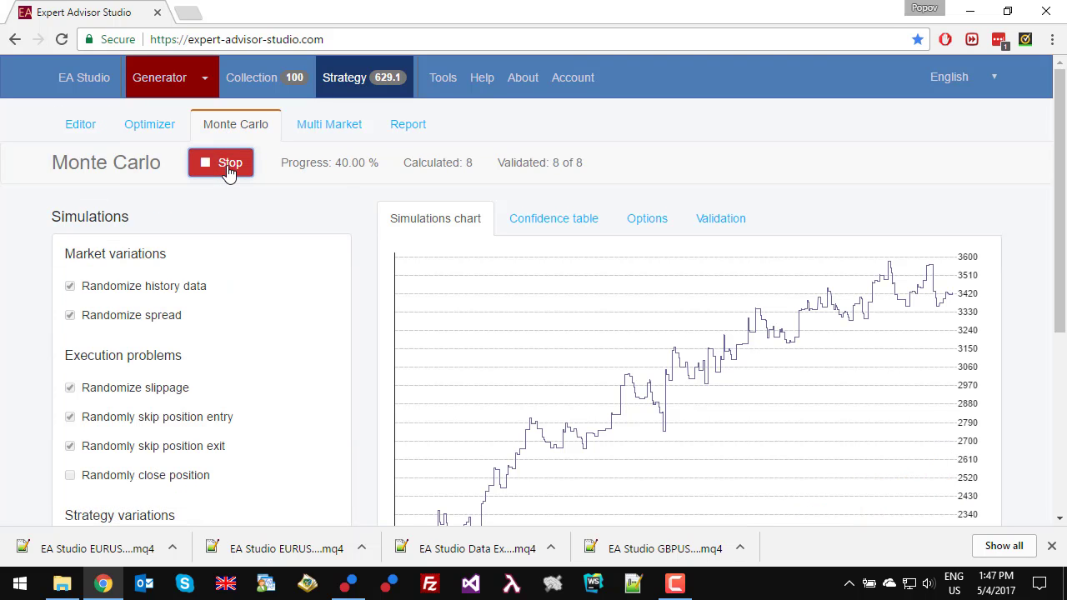
pyautogui.scroll(-2, 230, 175)
pyautogui.scroll(2, 229, 179)
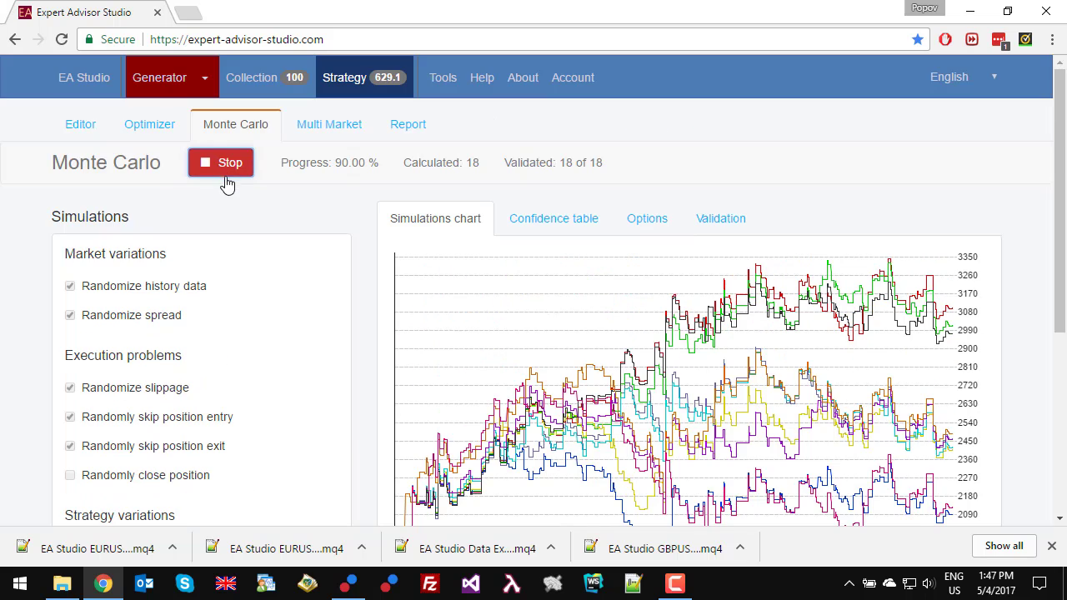
# Remove the current version of strategy 629.1 from the editor.
pyautogui.click(77, 128)
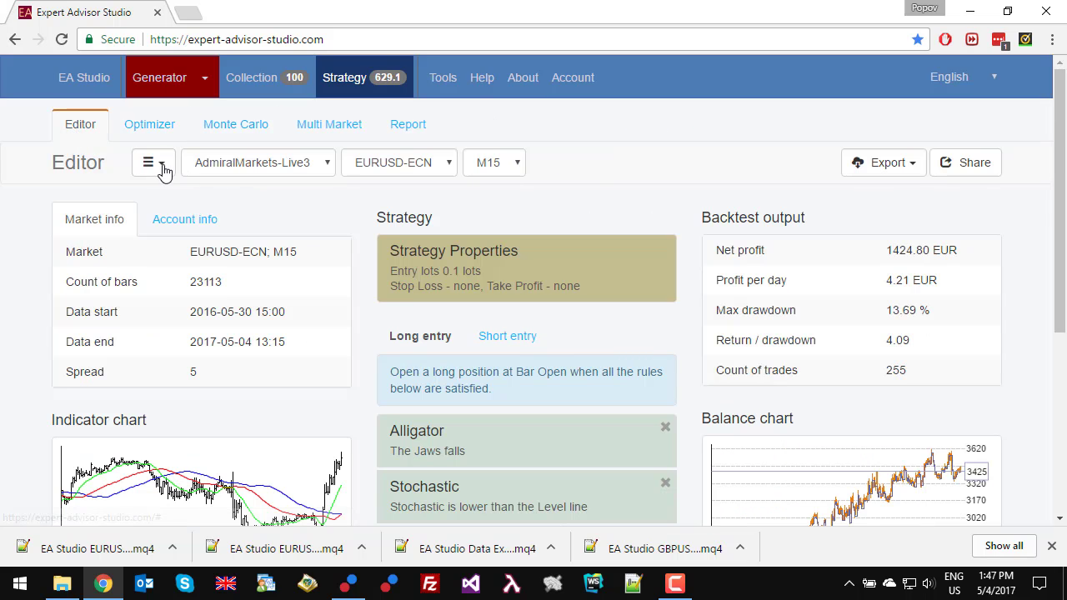
pyautogui.click(160, 170)
pyautogui.click(192, 262)
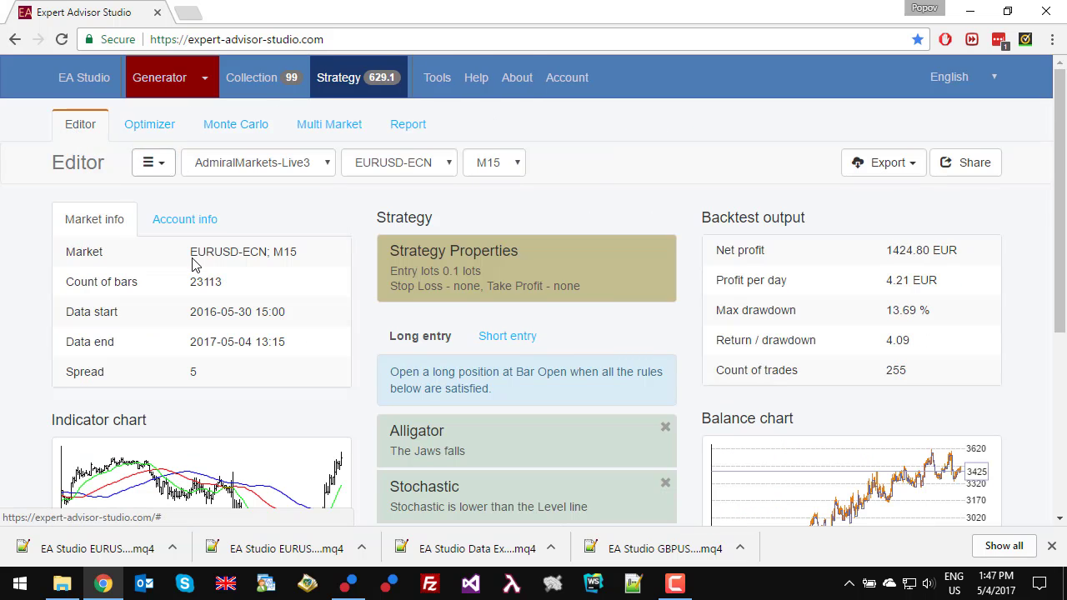
# Check the generator's progress and review the balance charts and statistics of the strategies in the collection.
pyautogui.click(267, 77)
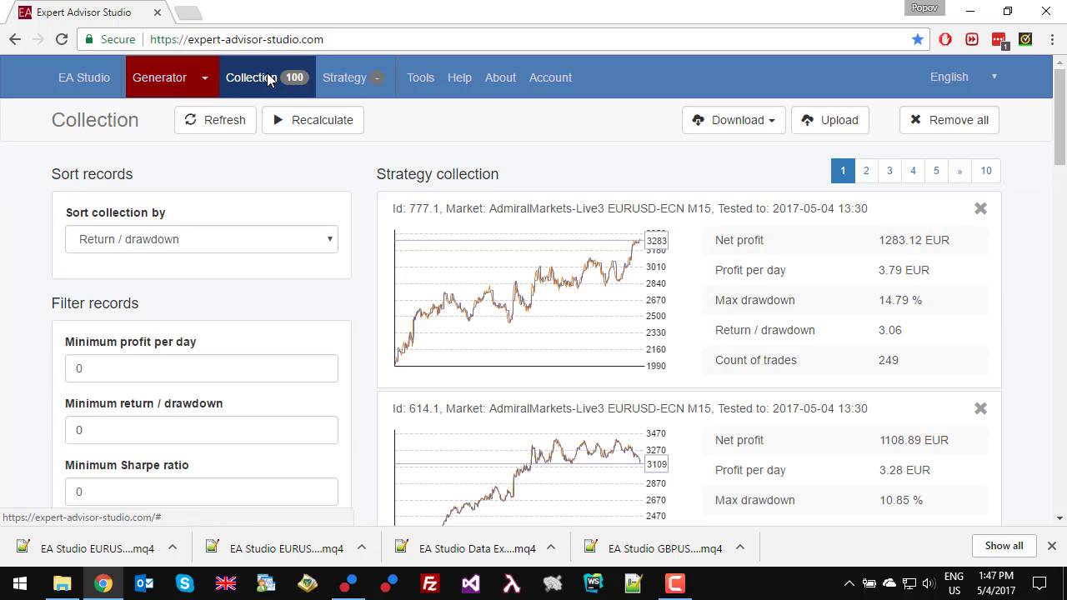
pyautogui.click(156, 80)
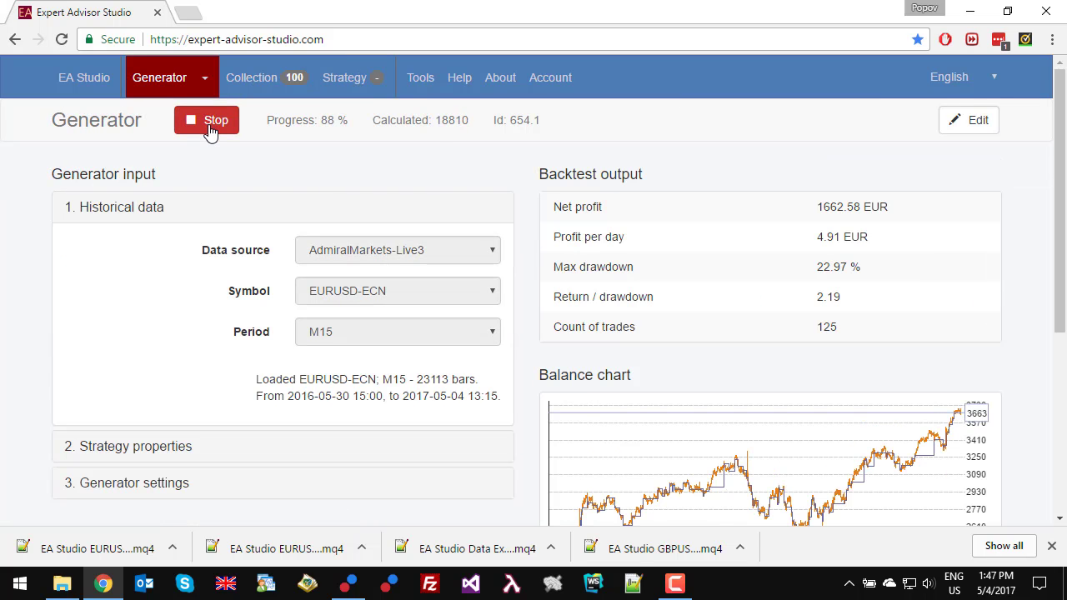
pyautogui.click(248, 80)
pyautogui.scroll(-1, 430, 277)
pyautogui.scroll(-1, 433, 266)
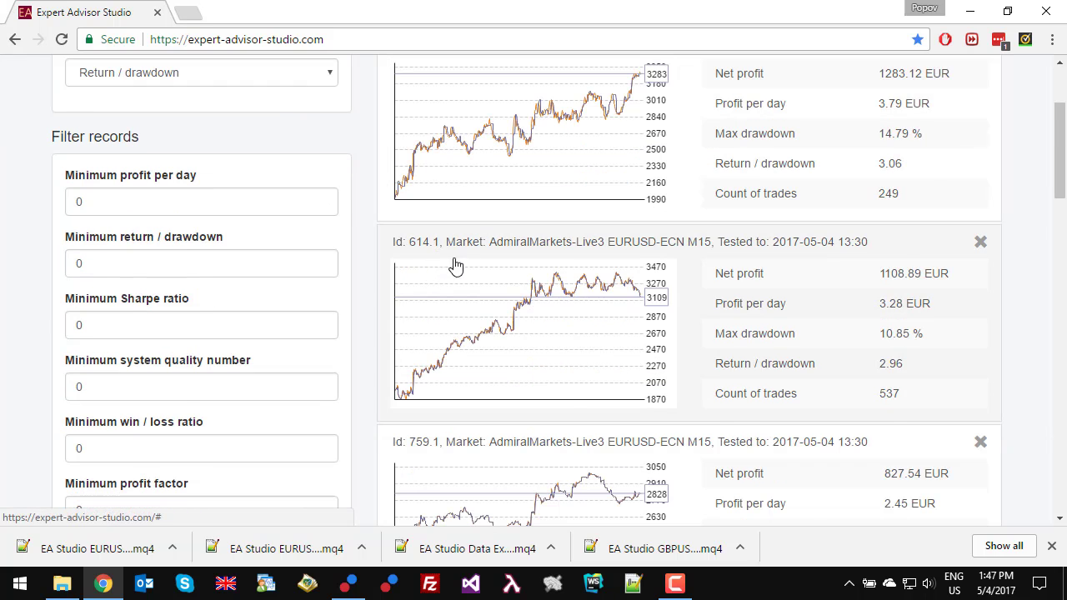
pyautogui.scroll(-4, 454, 267)
pyautogui.scroll(-15, 465, 283)
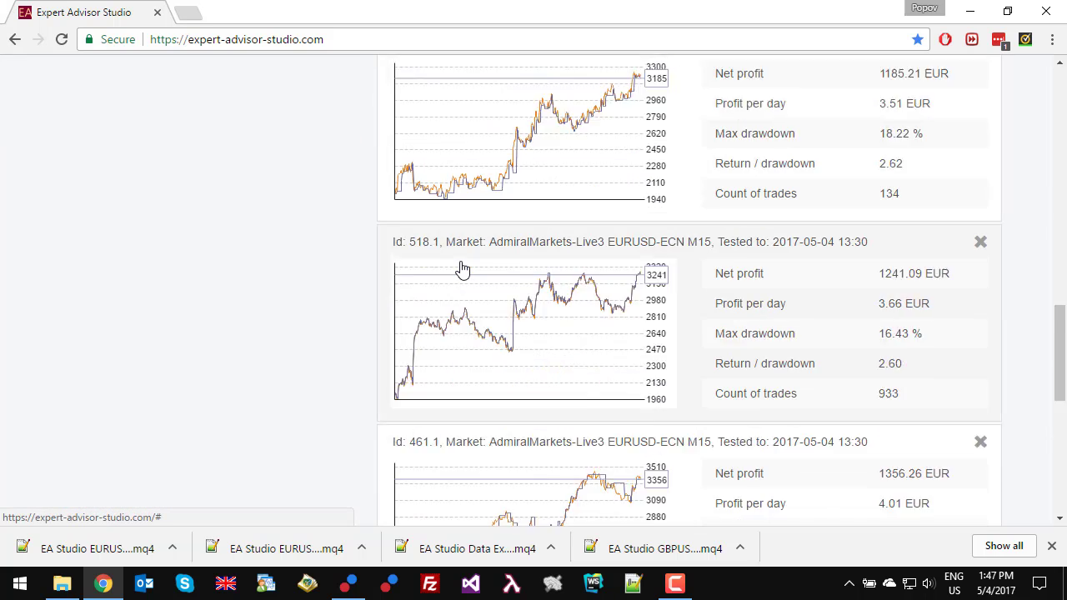
pyautogui.scroll(14, 467, 266)
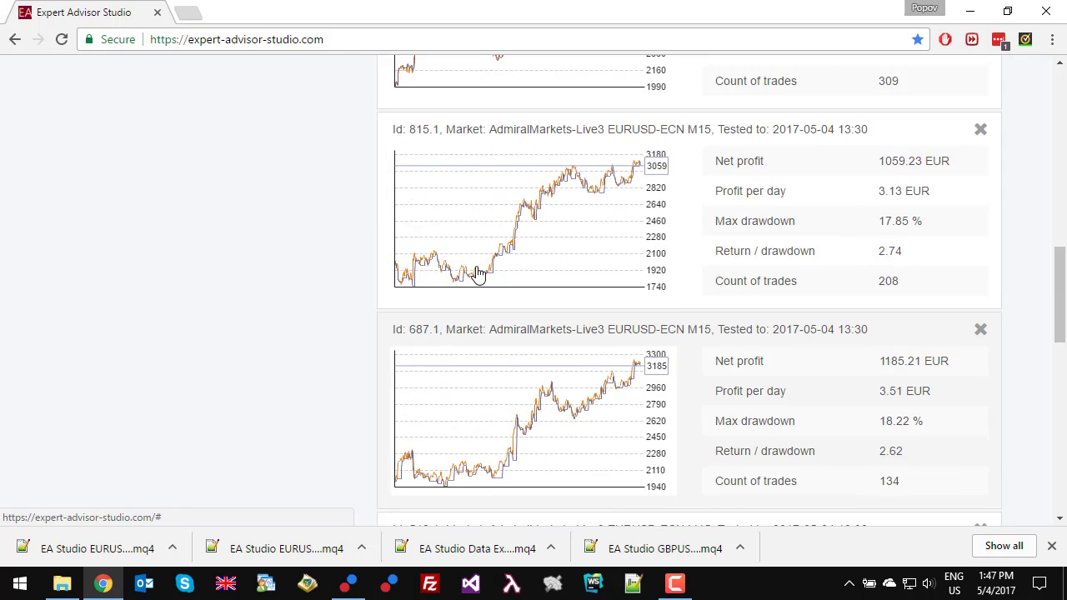
pyautogui.scroll(3, 479, 273)
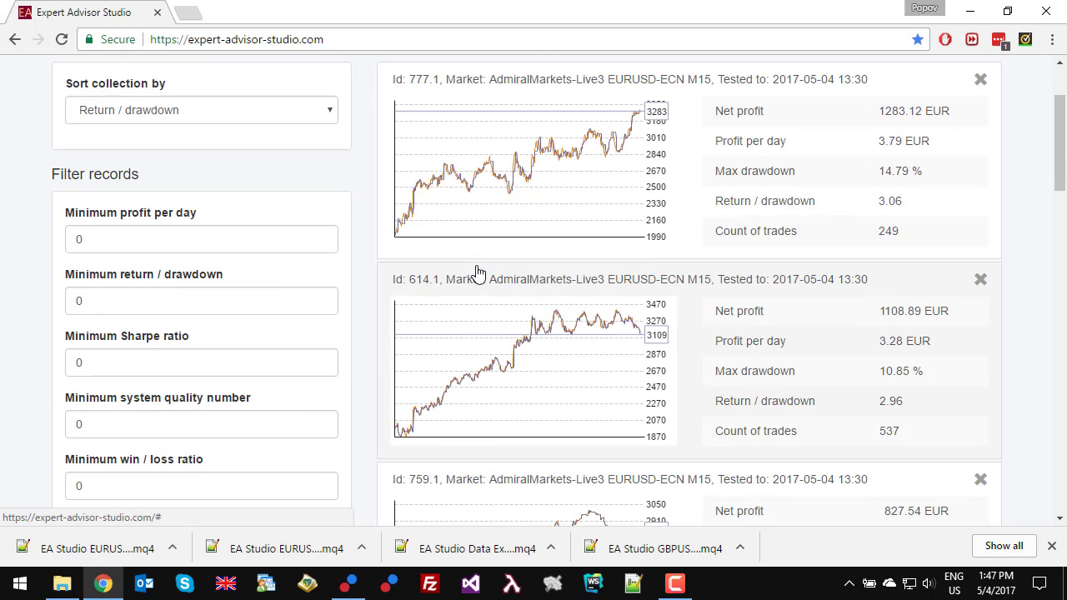
# Delete strategies 614.1, 759.1 and 792.1 from the collection.
pyautogui.click(981, 280)
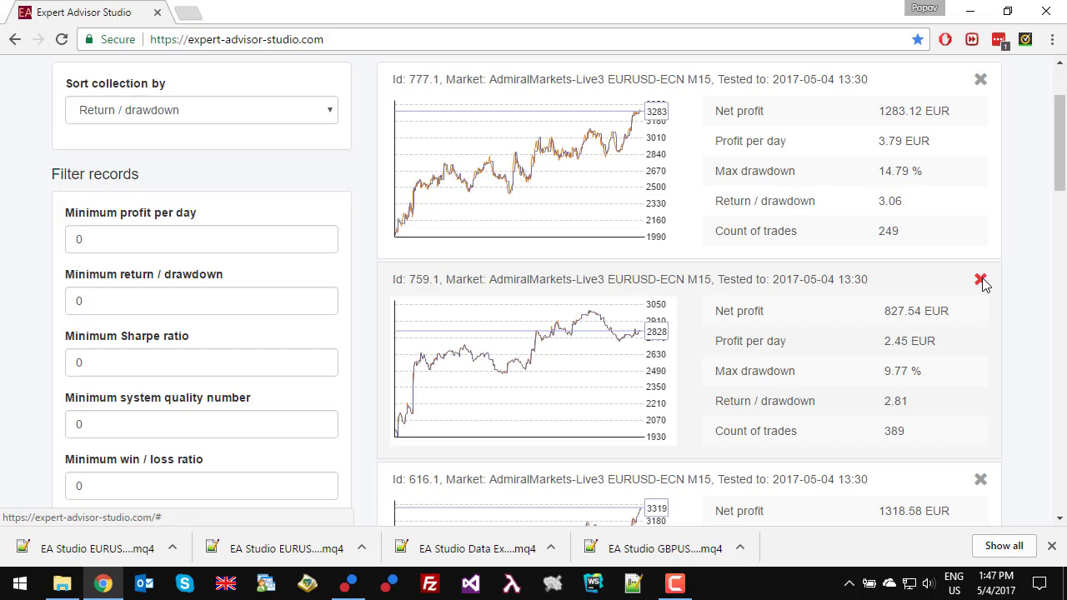
pyautogui.click(981, 281)
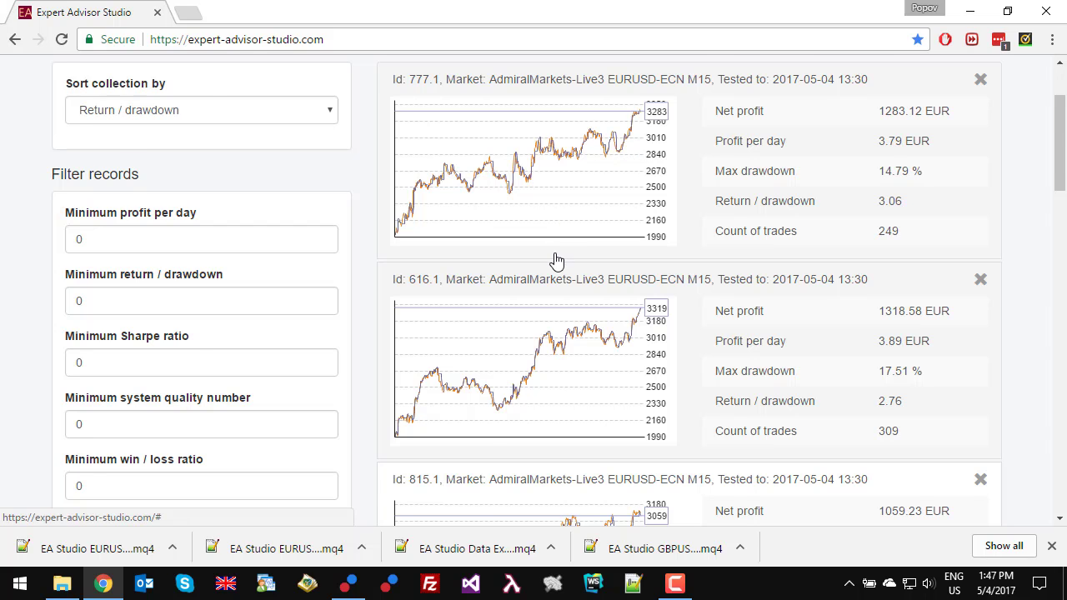
pyautogui.scroll(-13, 557, 260)
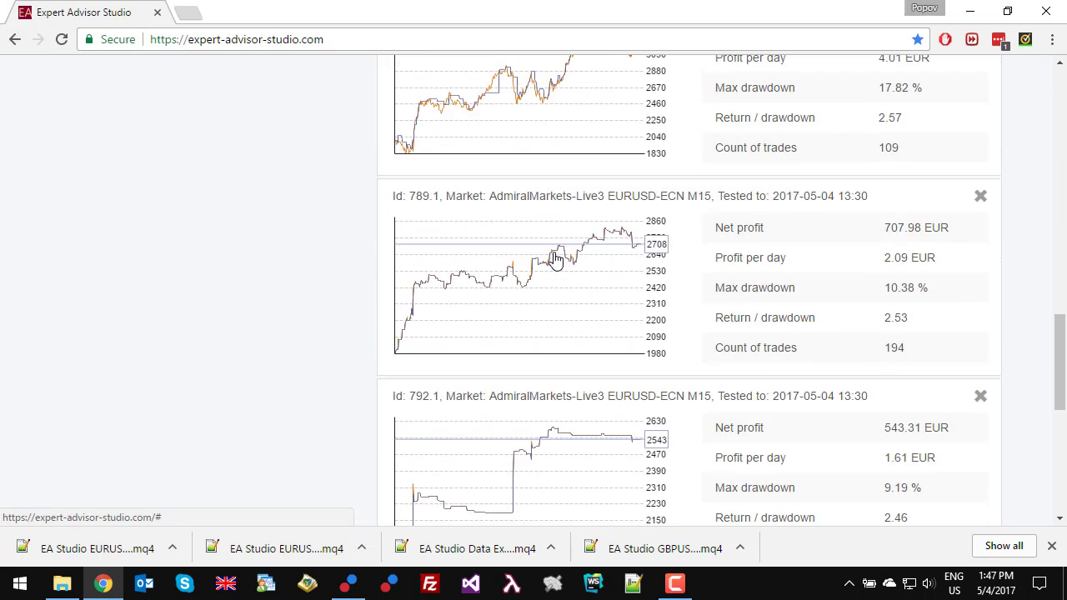
pyautogui.scroll(-1, 557, 250)
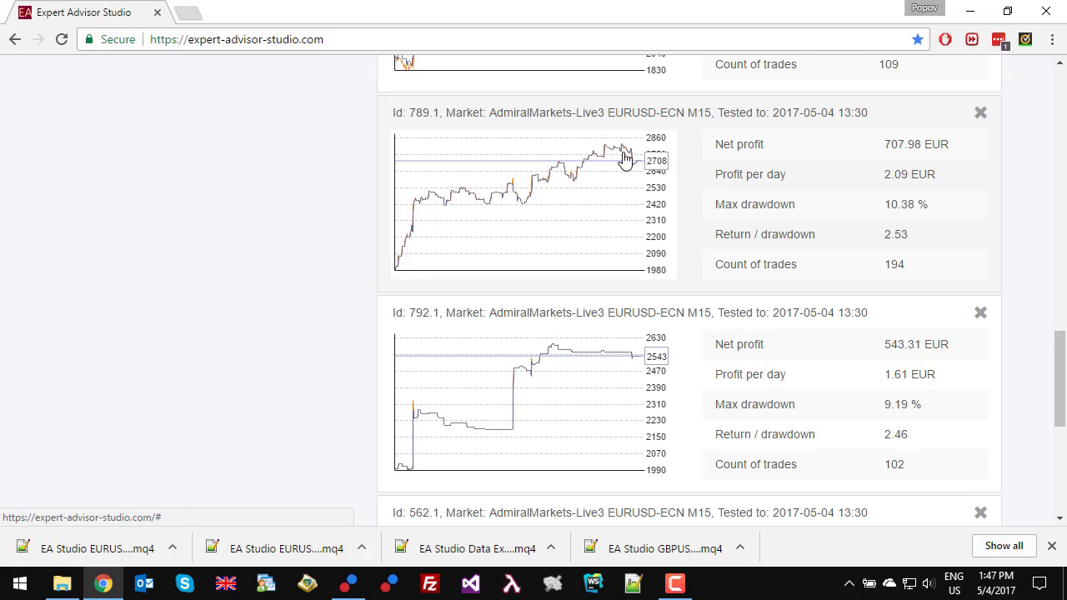
pyautogui.scroll(-3, 564, 286)
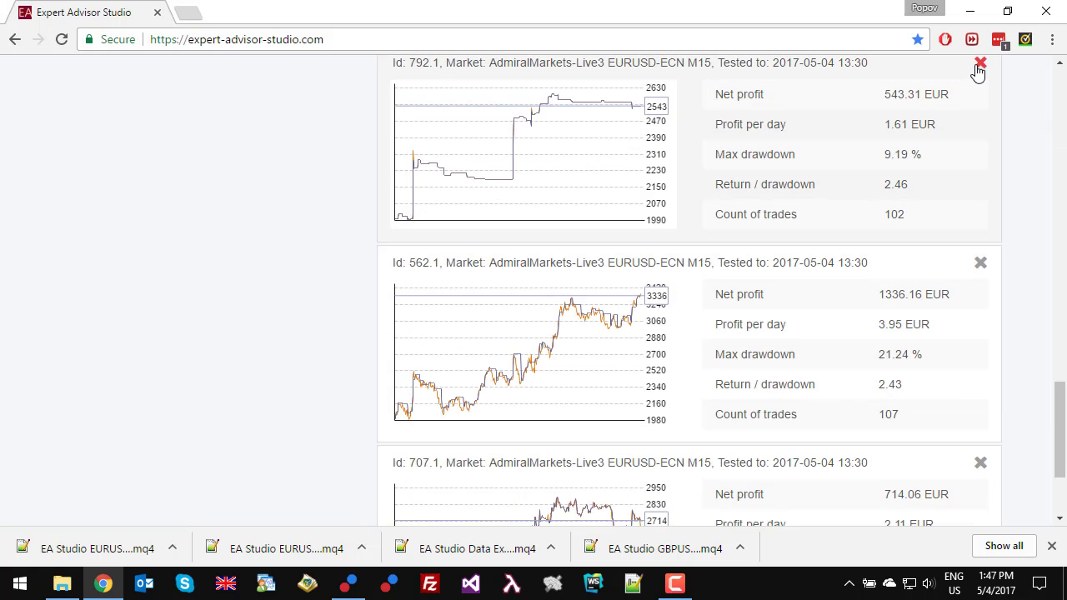
pyautogui.click(980, 65)
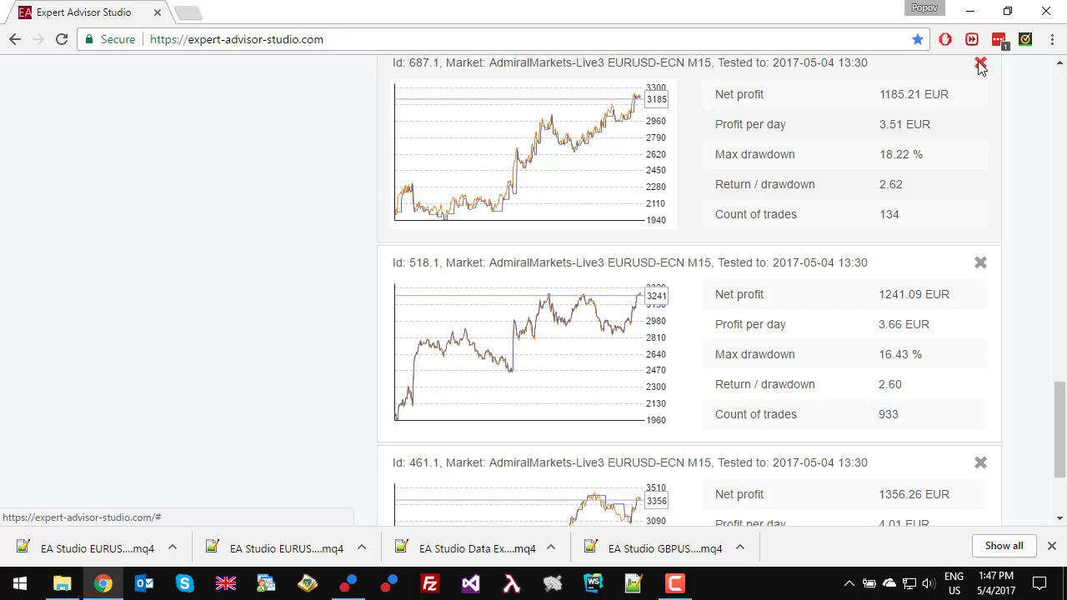
# Delete strategies 518.1, 461.1, 562.1 and 707.1 from the collection.
pyautogui.click(980, 265)
pyautogui.click(980, 265)
pyautogui.scroll(-3, 976, 268)
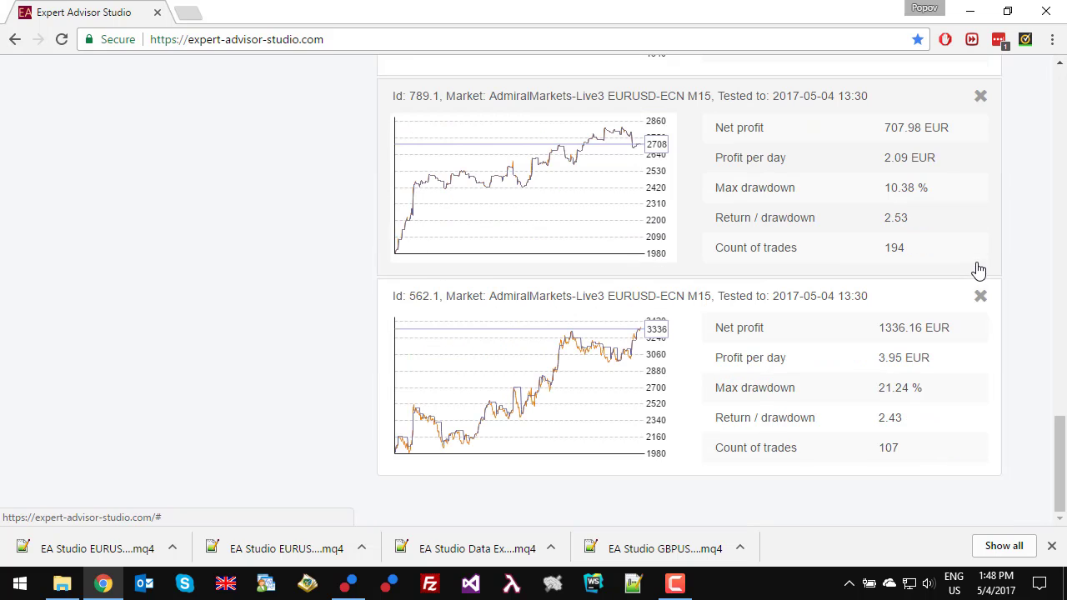
pyautogui.click(981, 298)
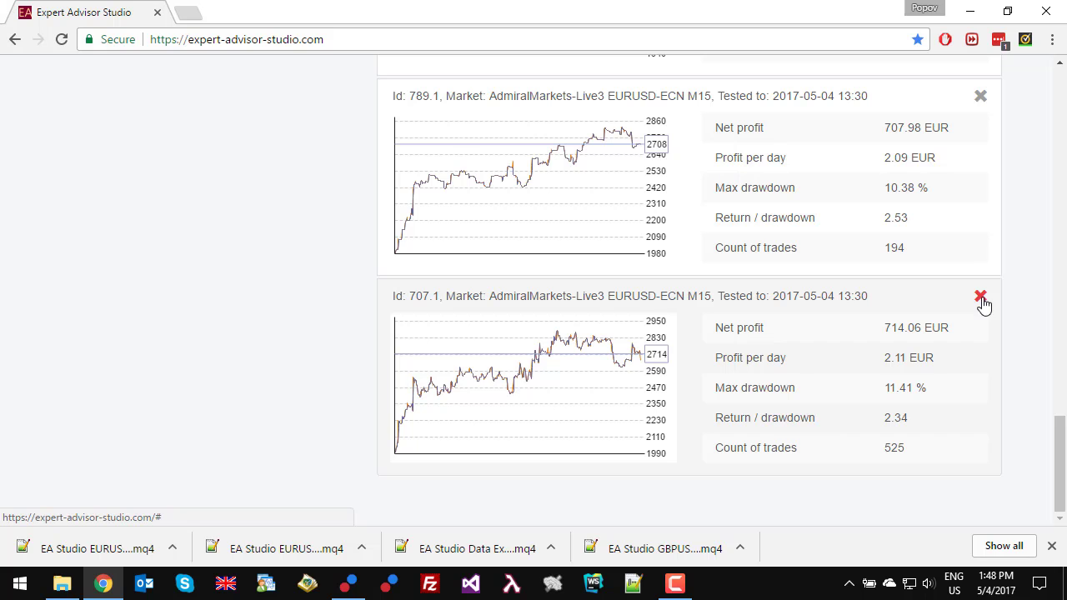
pyautogui.click(981, 300)
# Open strategy 831.1 from the collection, run its Monte Carlo simulation, and examine the simulations chart.
pyautogui.scroll(10, 850, 305)
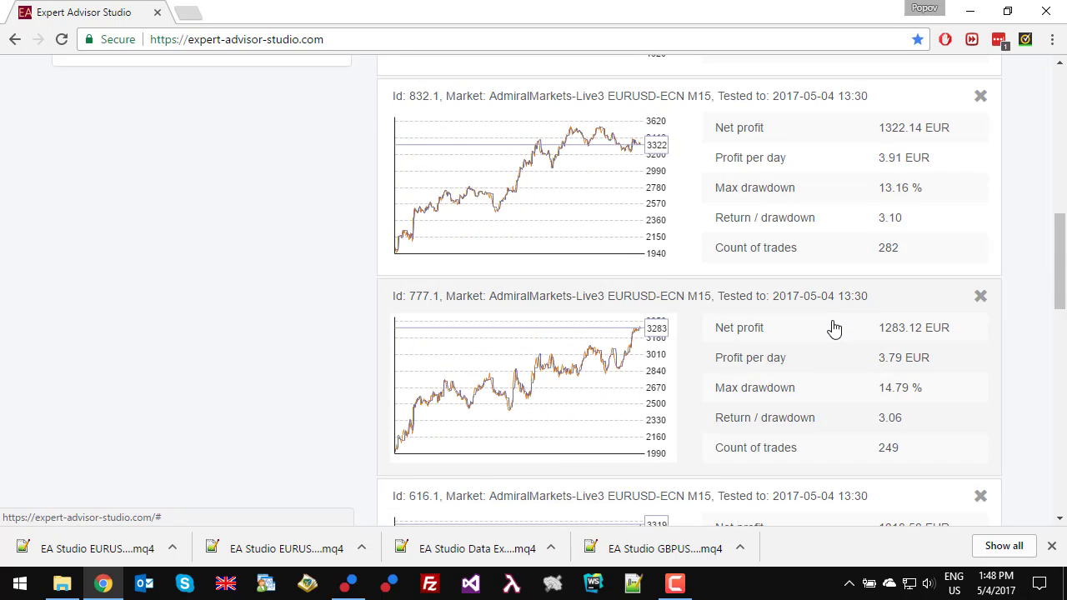
pyautogui.scroll(10, 834, 327)
pyautogui.scroll(-2, 838, 341)
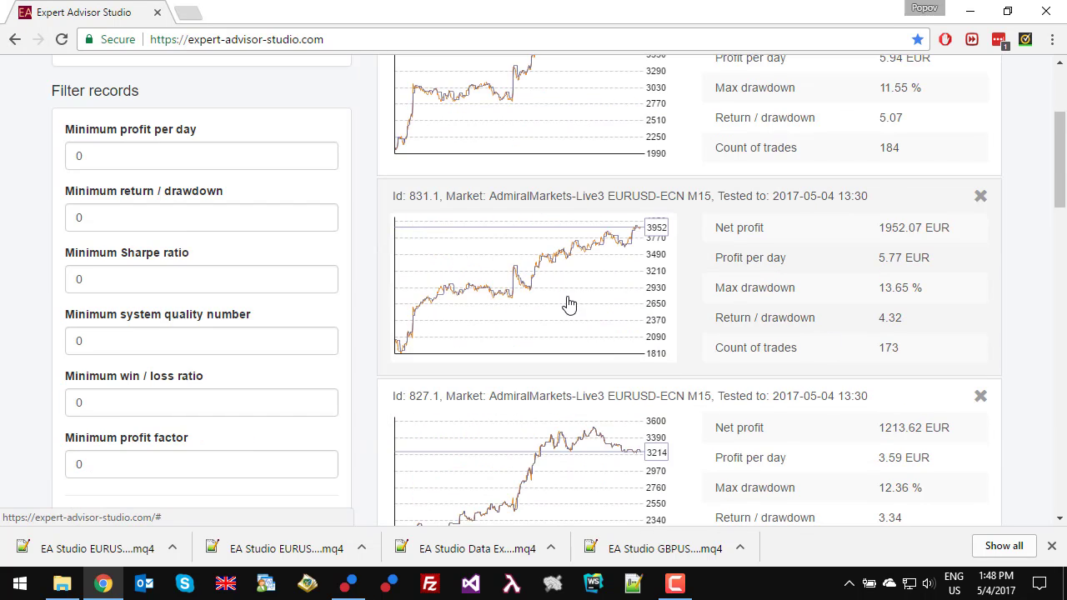
pyautogui.click(540, 288)
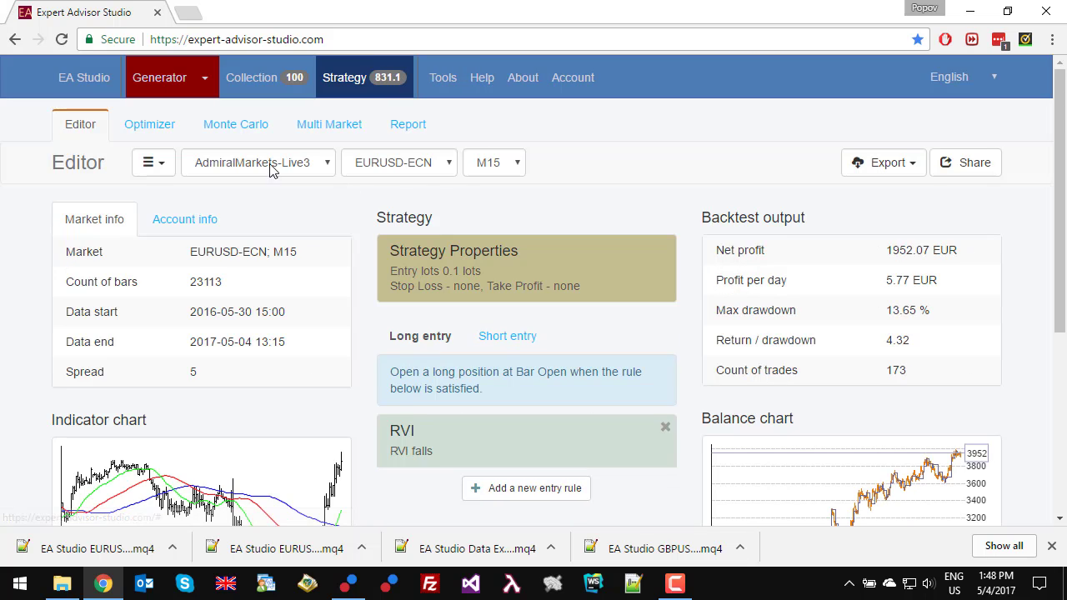
pyautogui.click(239, 129)
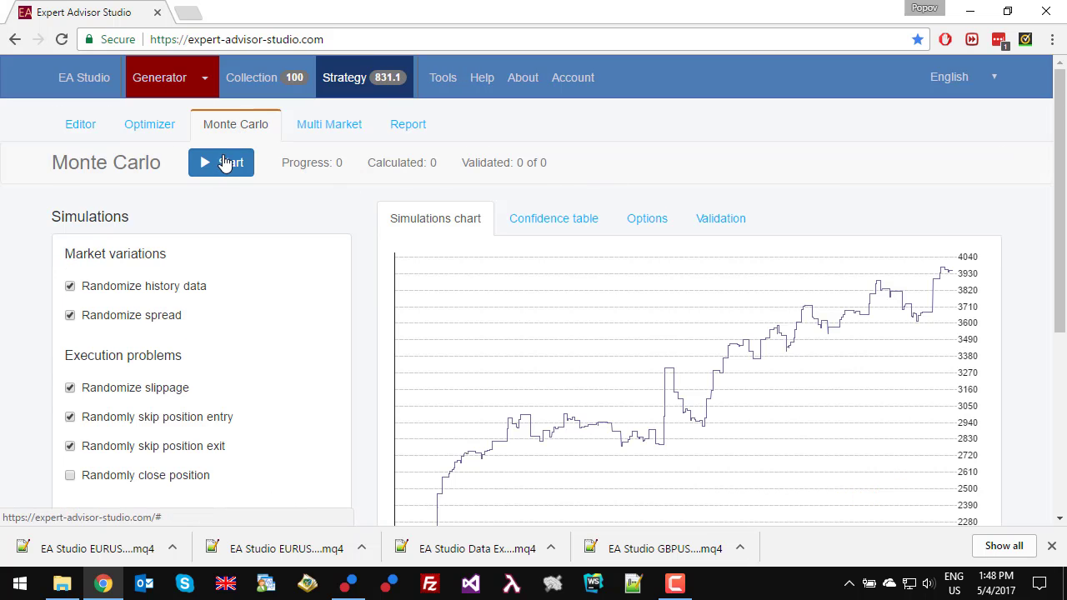
pyautogui.click(223, 162)
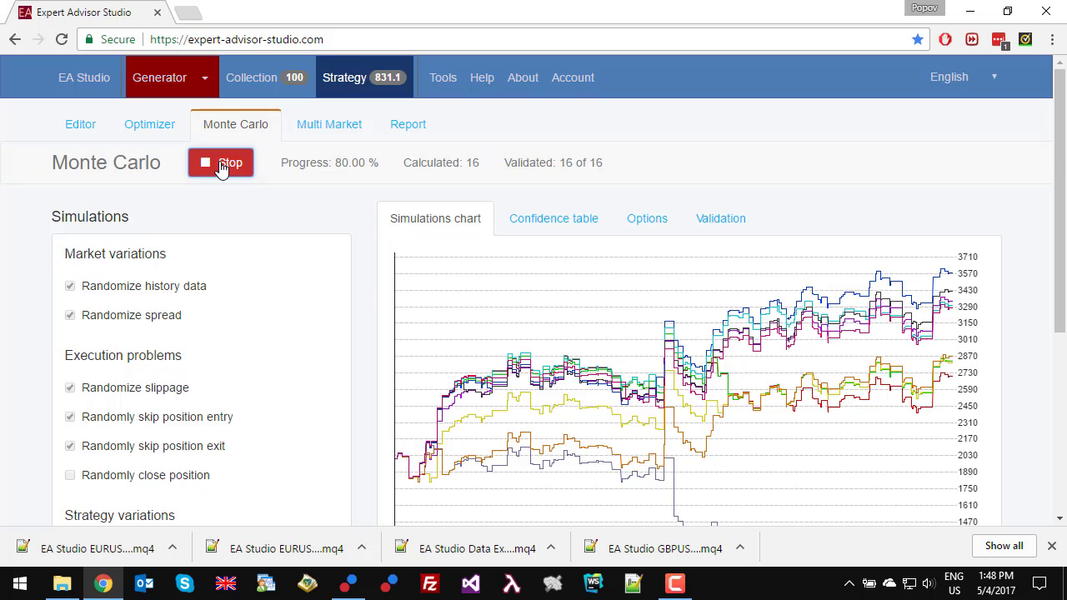
pyautogui.scroll(-2, 237, 190)
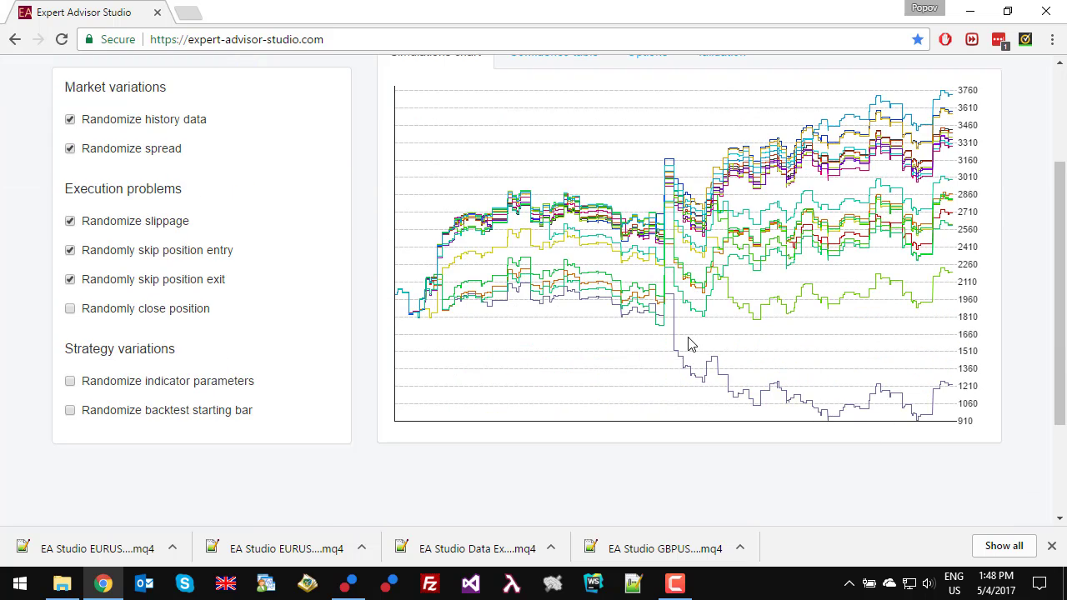
pyautogui.scroll(3, 682, 354)
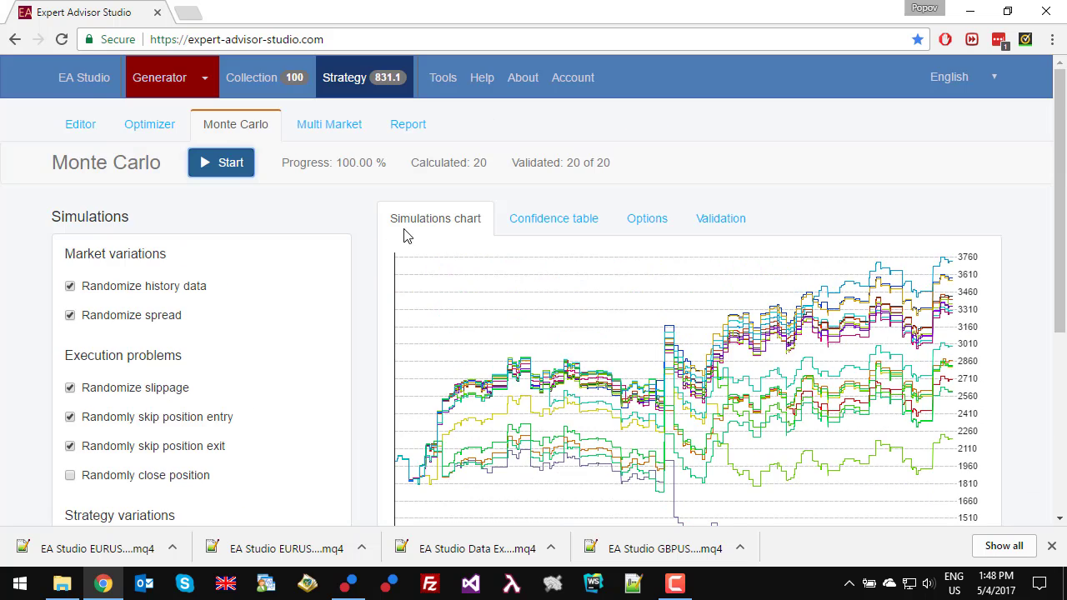
# Remove strategy 831.1 through the editor.
pyautogui.click(83, 125)
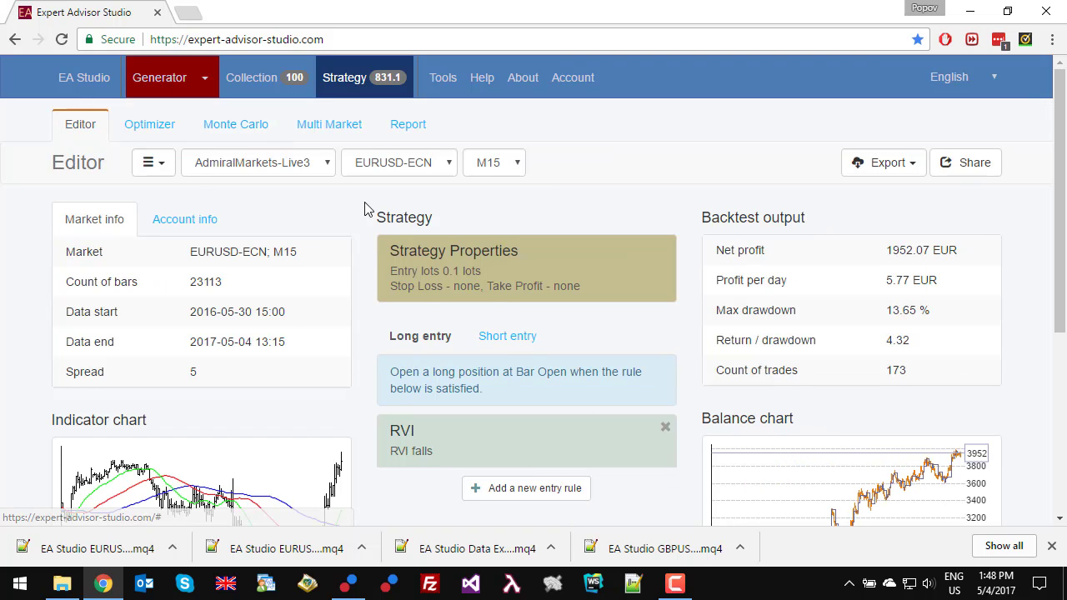
pyautogui.click(158, 165)
pyautogui.click(181, 260)
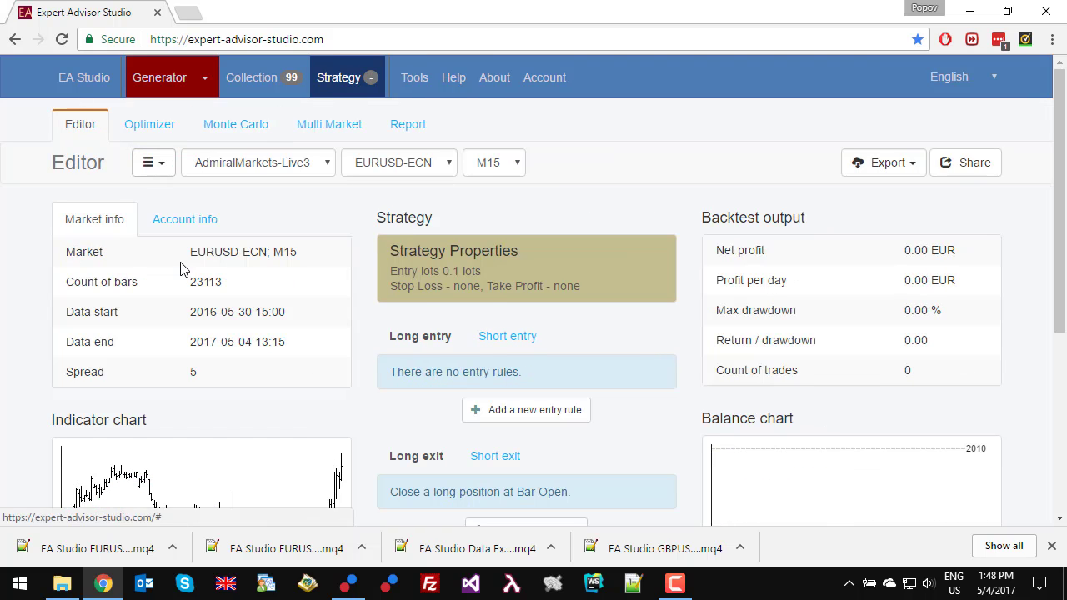
# Delete strategies 726.2, 827.1 and 832.1 from the collection.
pyautogui.click(265, 81)
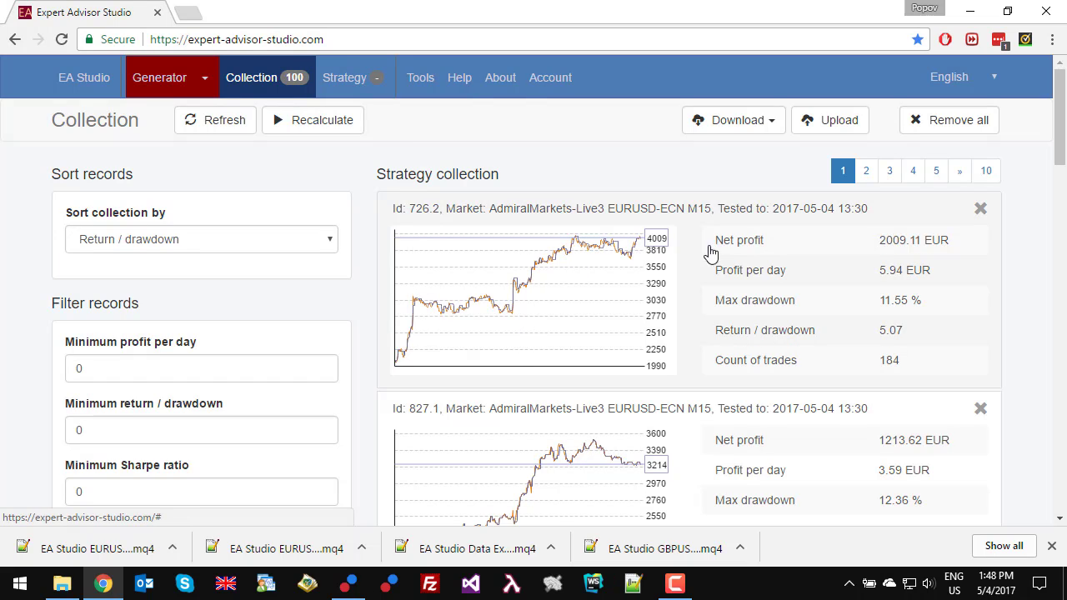
pyautogui.click(980, 210)
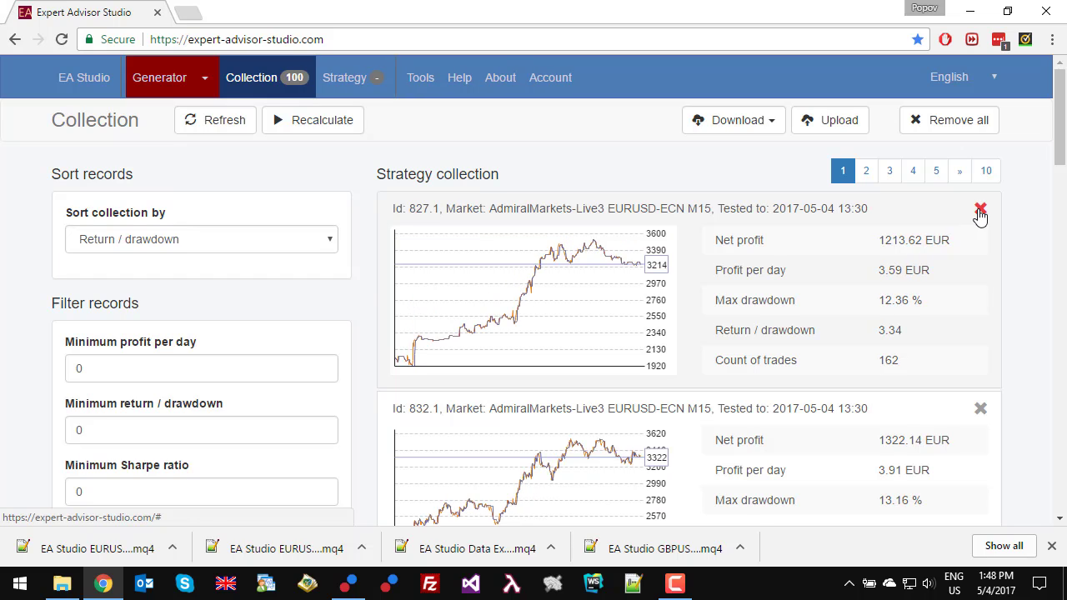
pyautogui.click(980, 210)
pyautogui.click(980, 210)
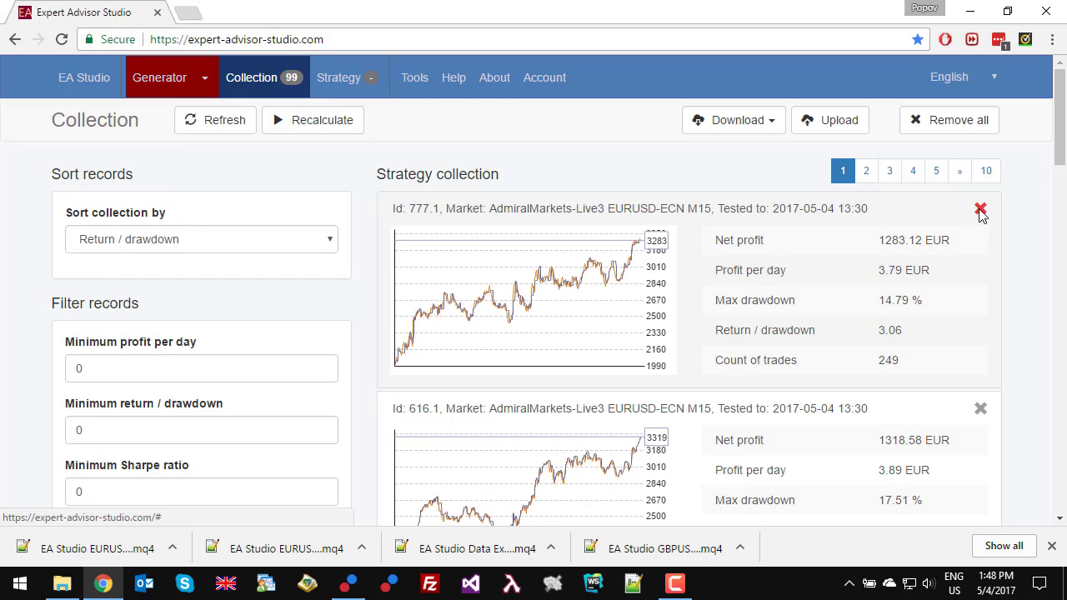
# Open strategy 777.1 from the collection, run its Monte Carlo simulation, and examine the simulated balance curves.
pyautogui.click(529, 316)
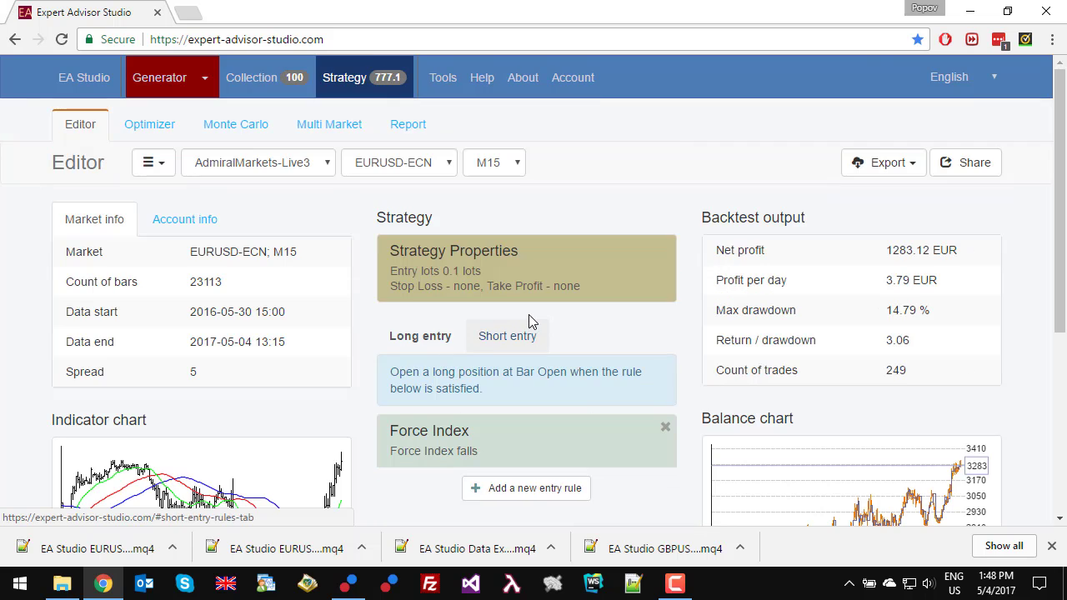
pyautogui.click(215, 128)
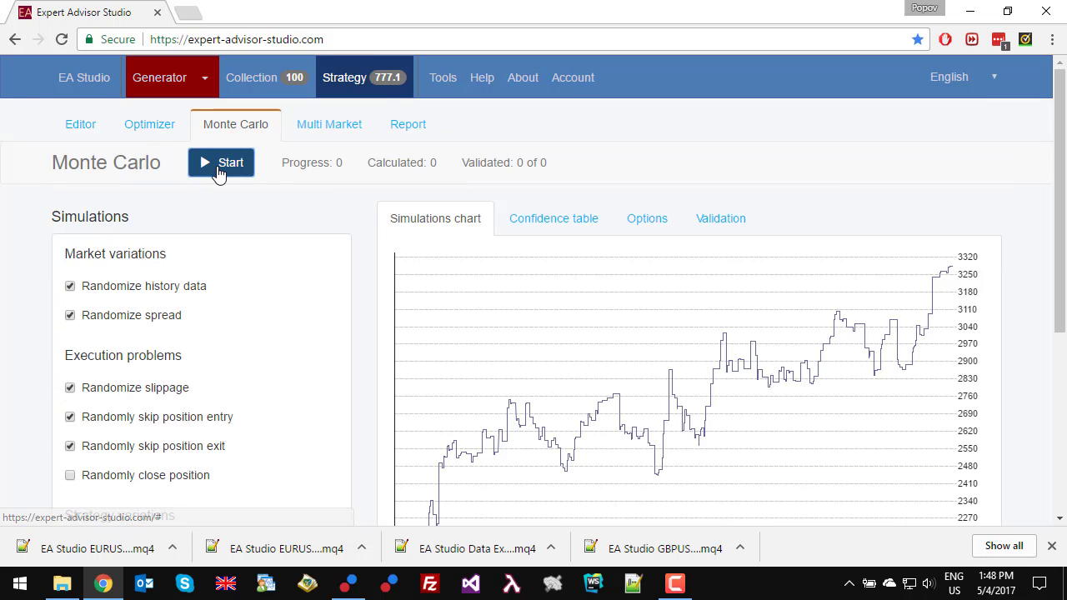
pyautogui.click(219, 169)
pyautogui.scroll(-3, 611, 336)
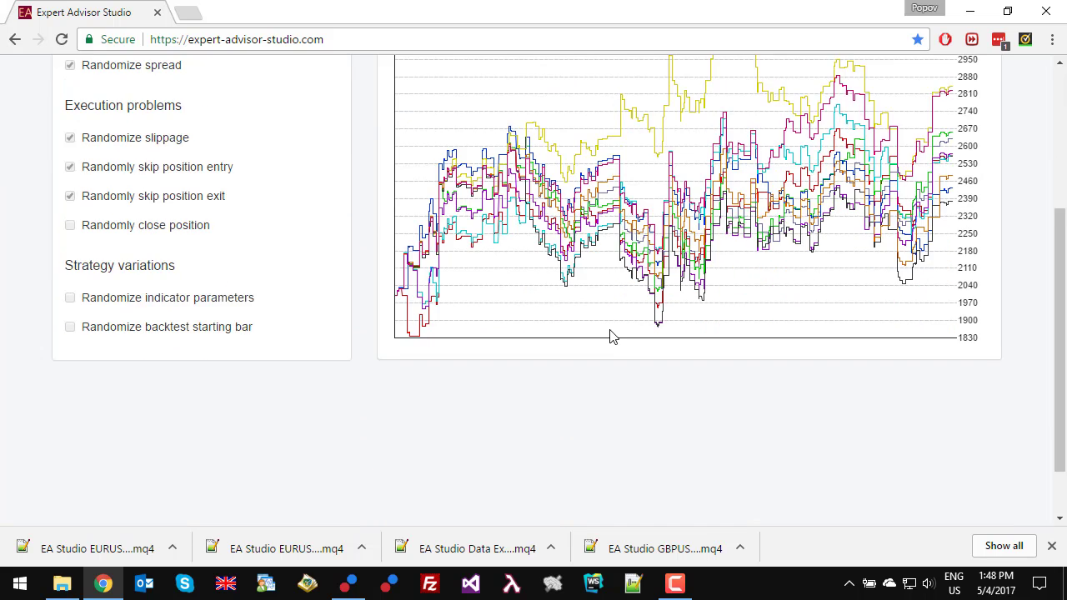
pyautogui.scroll(2, 611, 335)
pyautogui.scroll(-1, 611, 336)
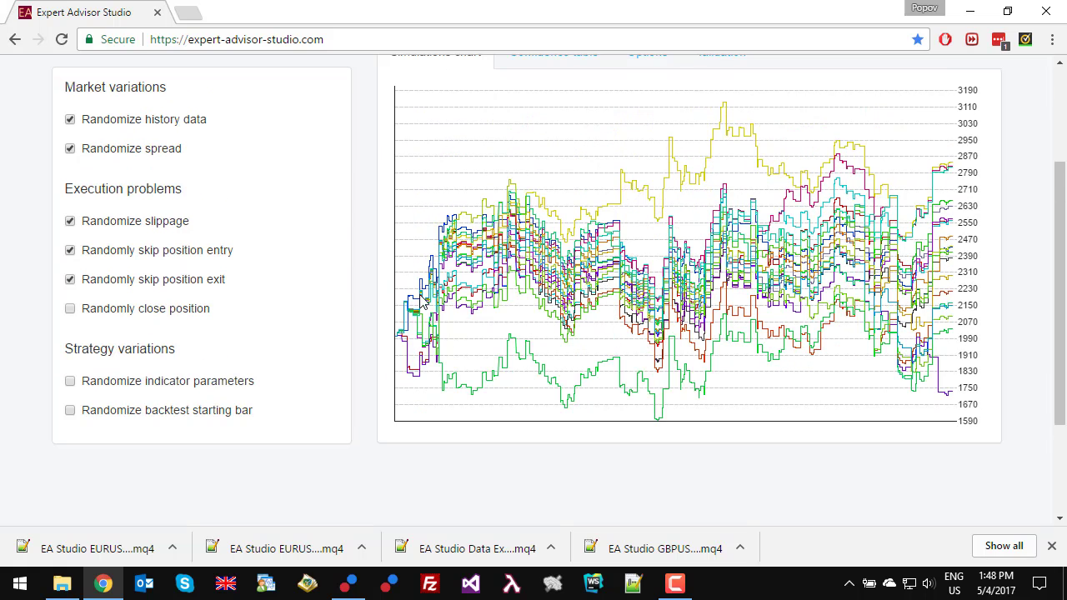
pyautogui.scroll(2, 819, 336)
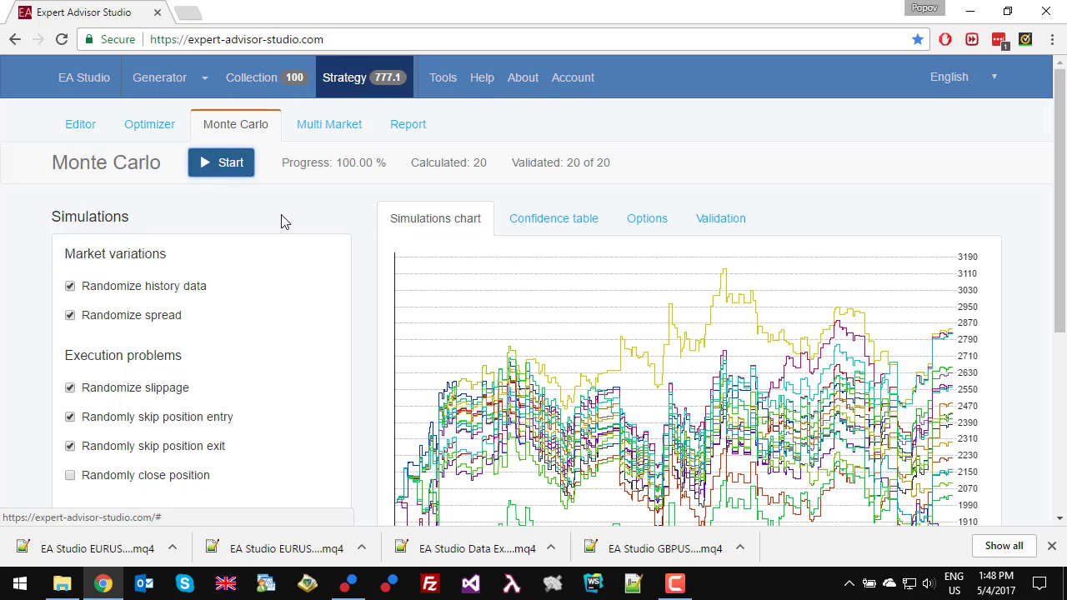
pyautogui.scroll(-2, 794, 390)
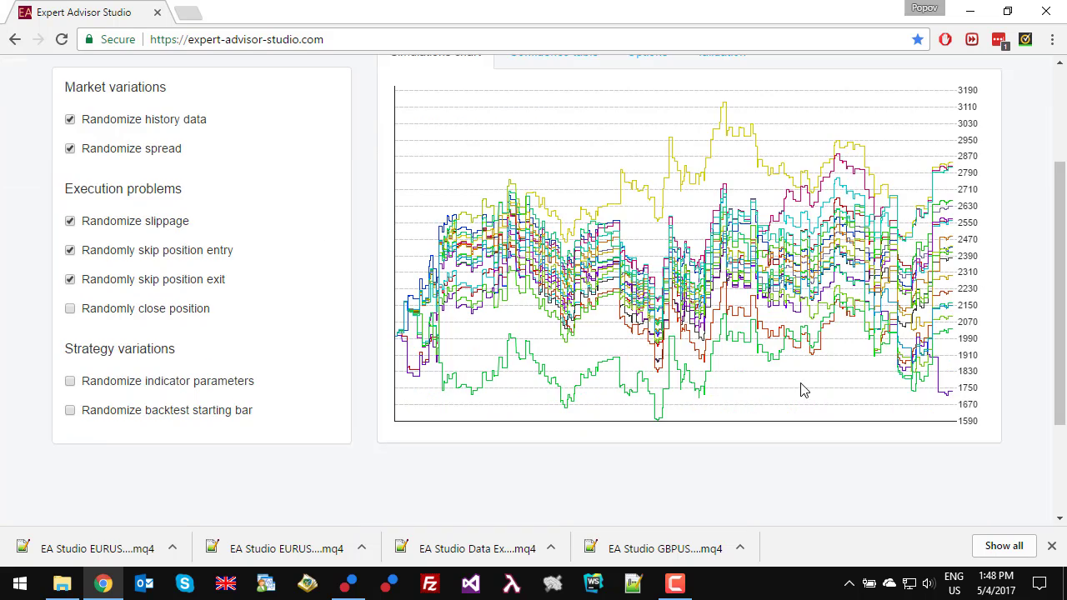
pyautogui.scroll(2, 802, 390)
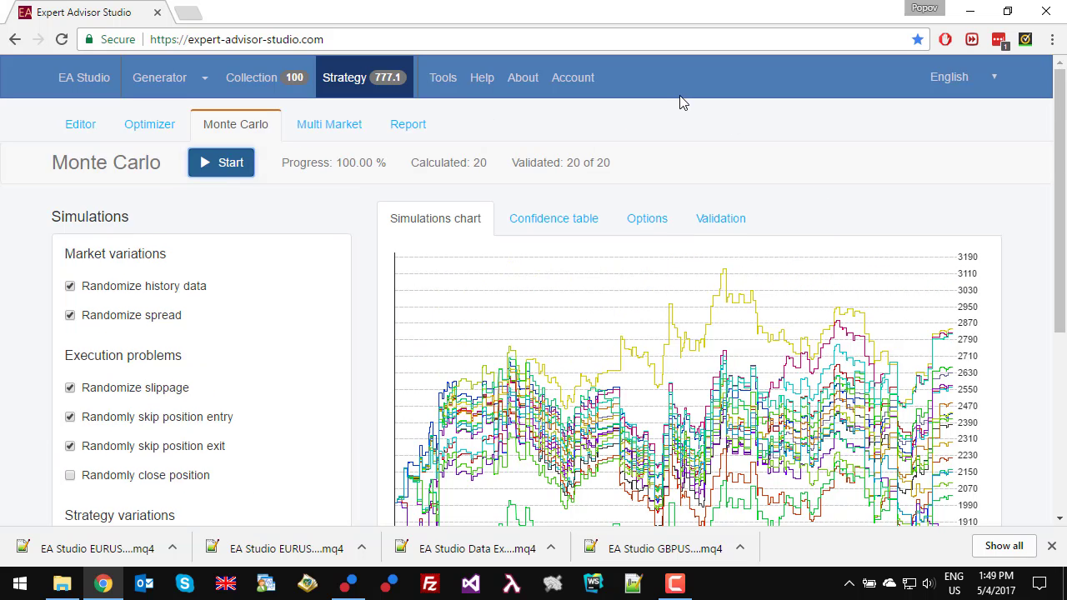
# Remove all strategies from the collection and switch from the Generator to the Reactor.
pyautogui.click(260, 81)
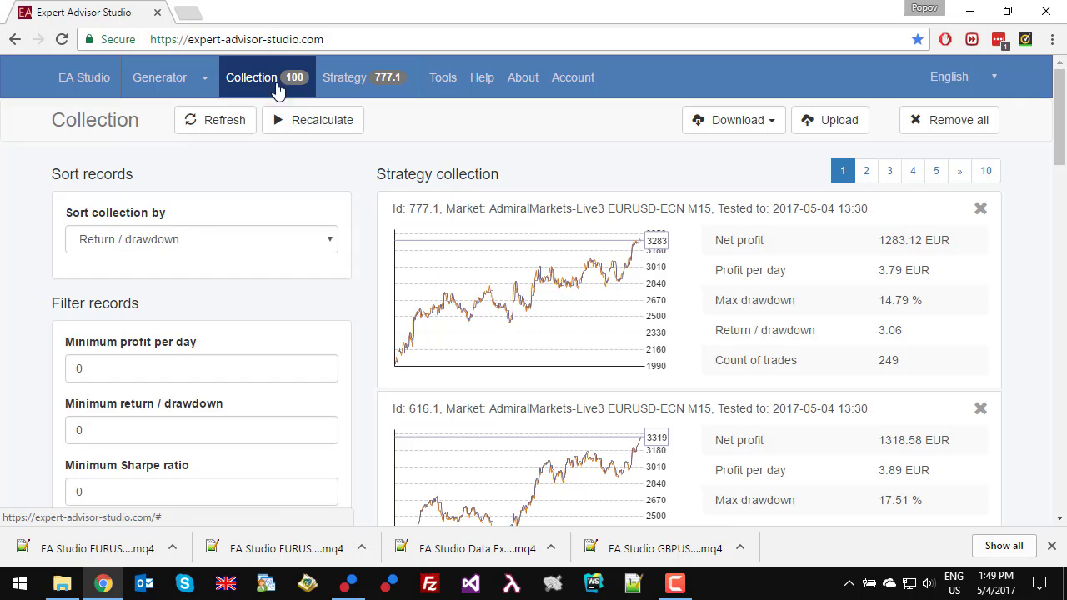
pyautogui.click(967, 130)
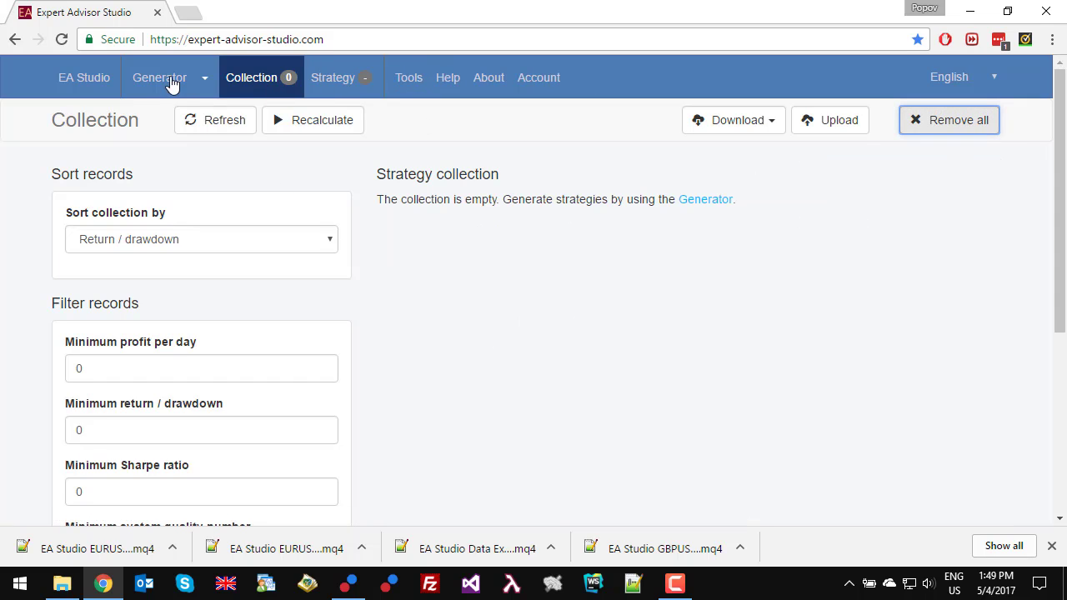
pyautogui.click(146, 84)
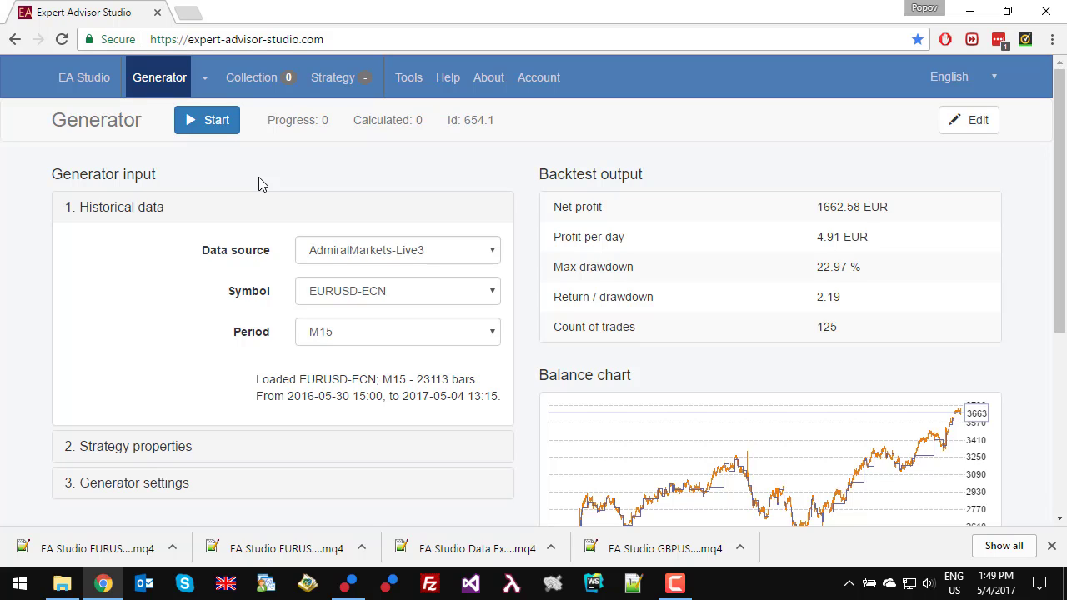
pyautogui.click(205, 81)
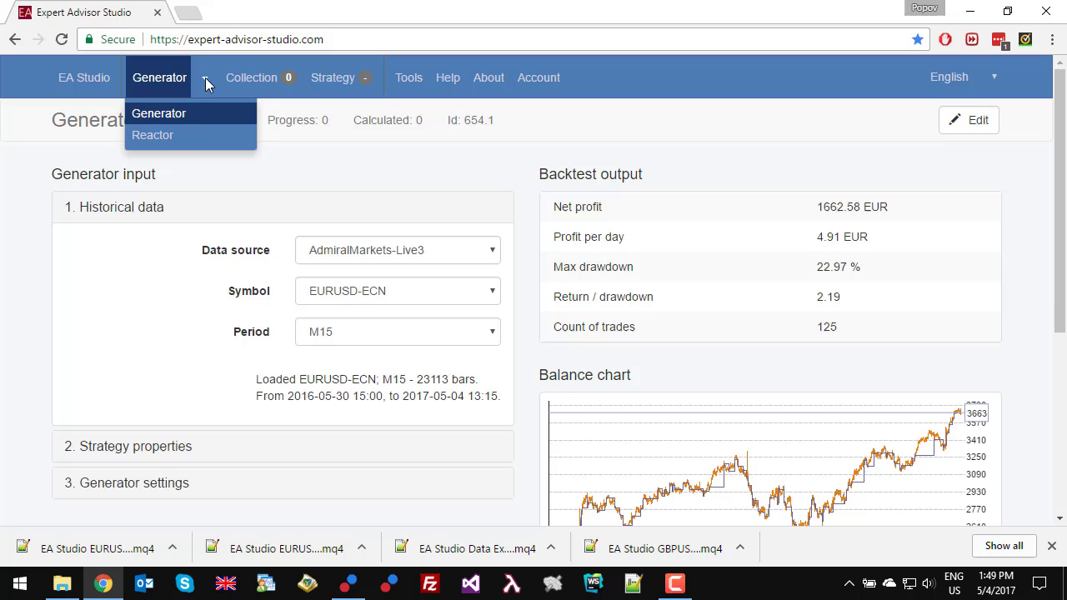
pyautogui.click(175, 139)
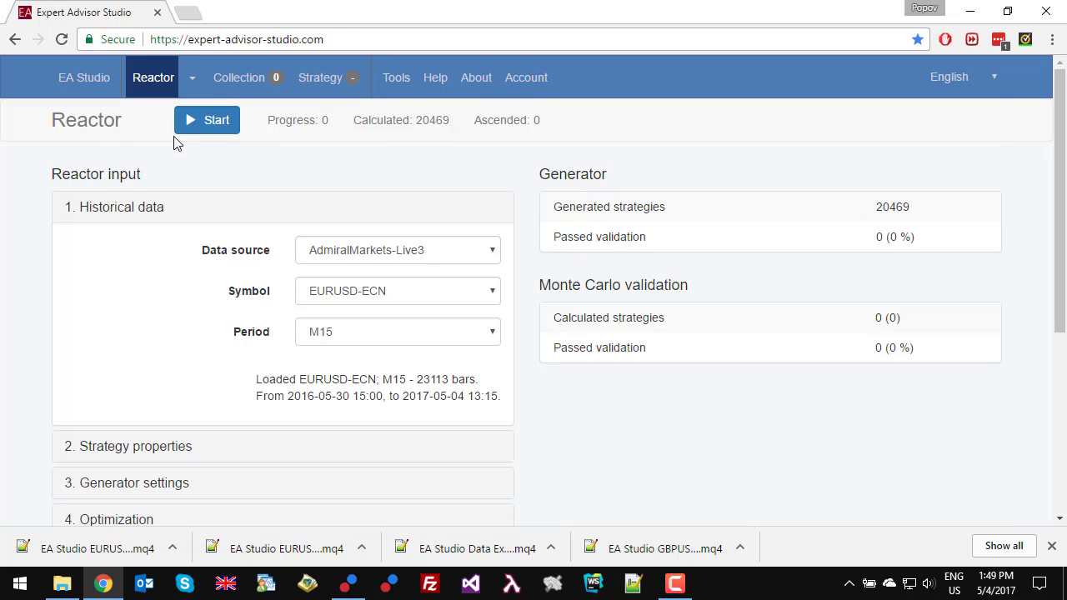
# Review the Reactor's historical data, strategy properties, generator settings and optimization options.
pyautogui.scroll(-1, 171, 152)
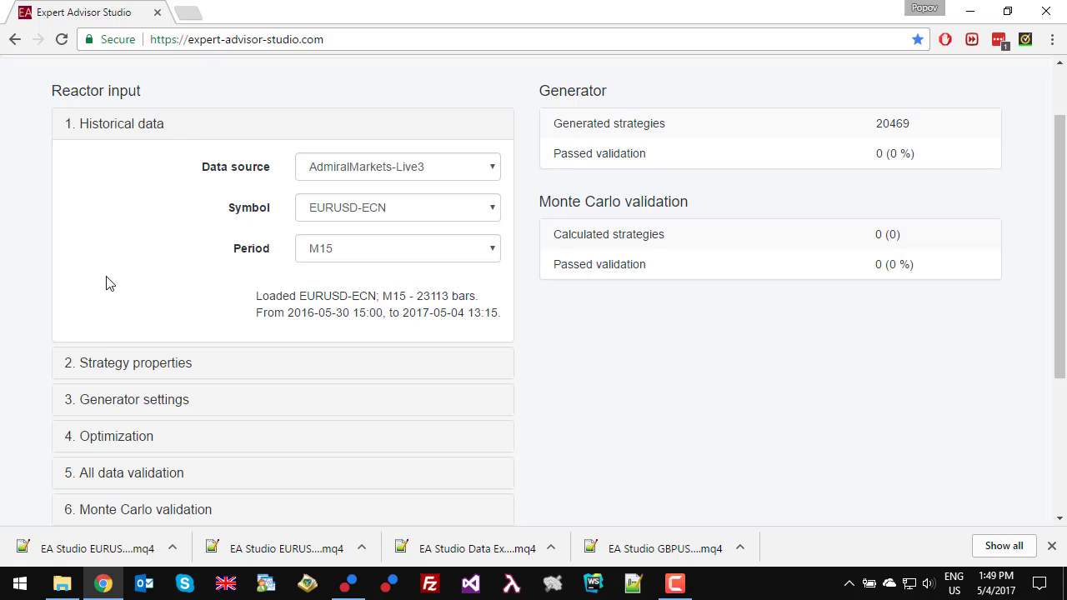
pyautogui.scroll(-1, 514, 218)
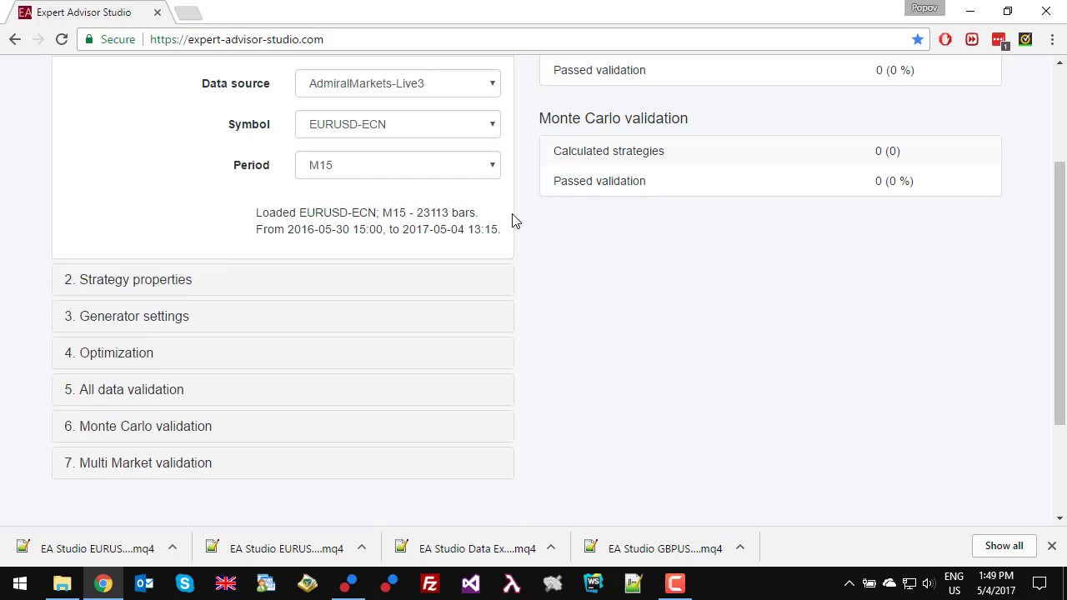
pyautogui.scroll(1, 514, 221)
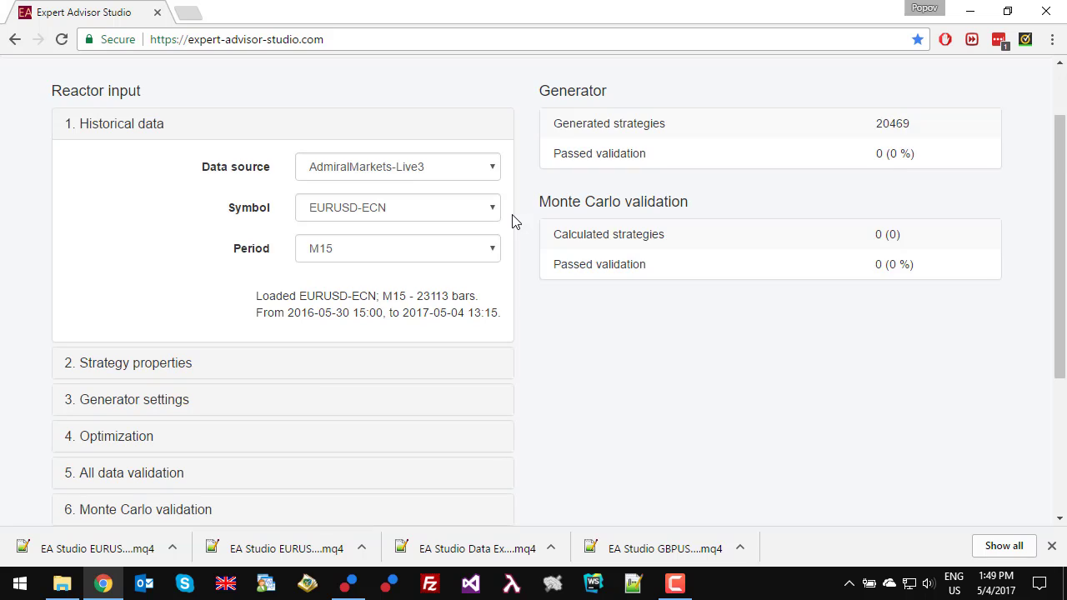
pyautogui.click(131, 366)
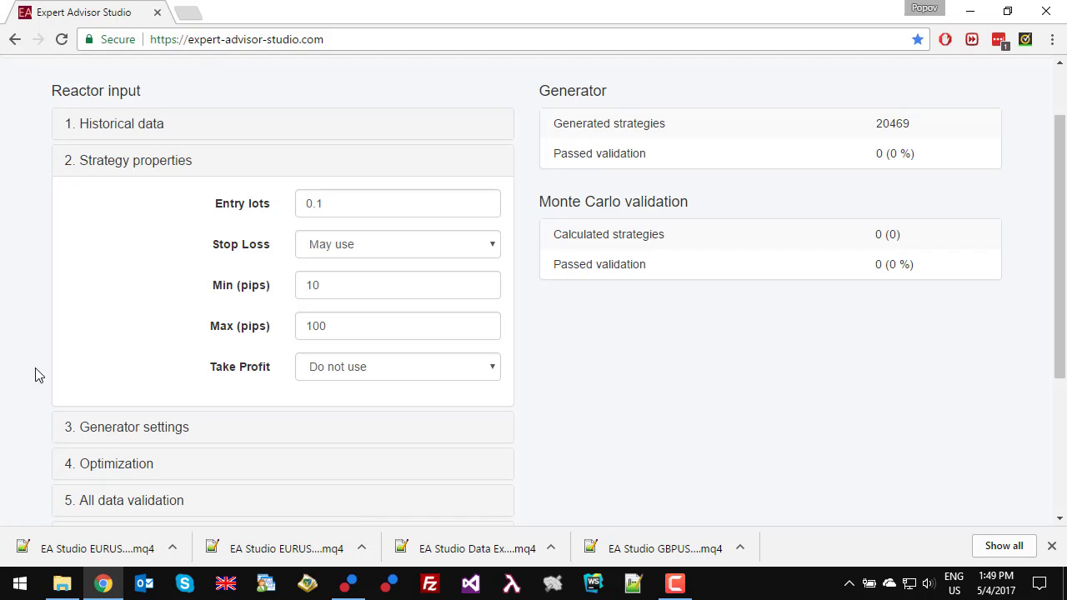
pyautogui.click(109, 427)
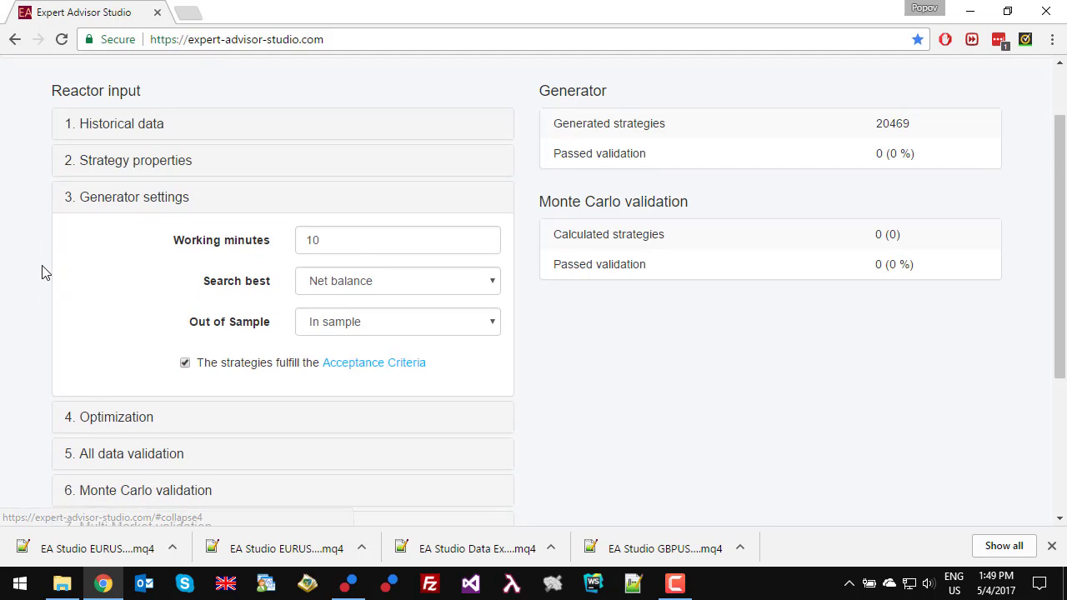
pyautogui.scroll(-2, 46, 273)
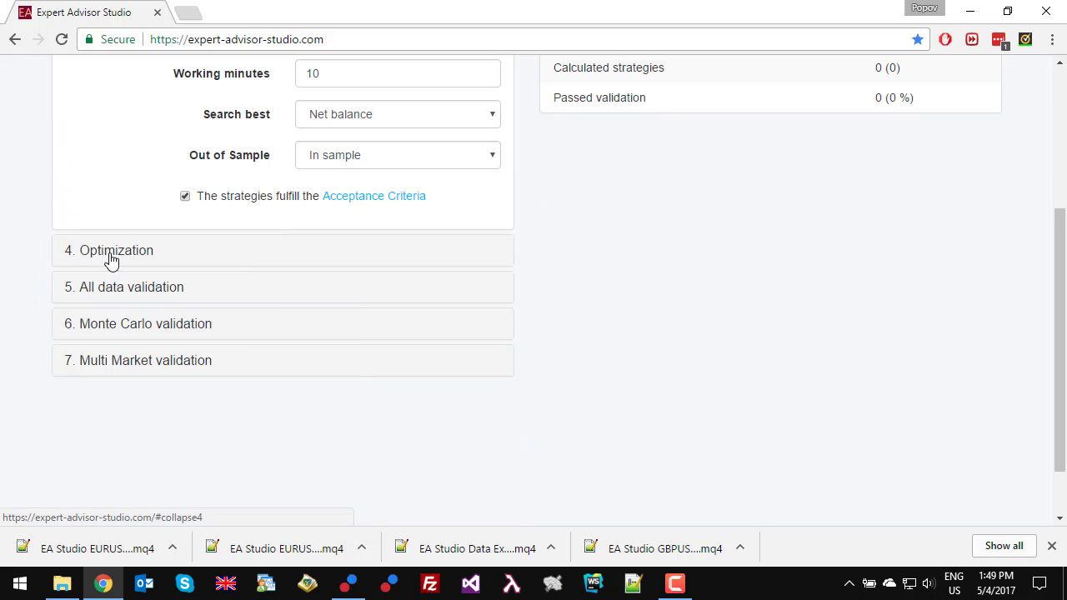
pyautogui.click(110, 259)
pyautogui.scroll(2, 107, 255)
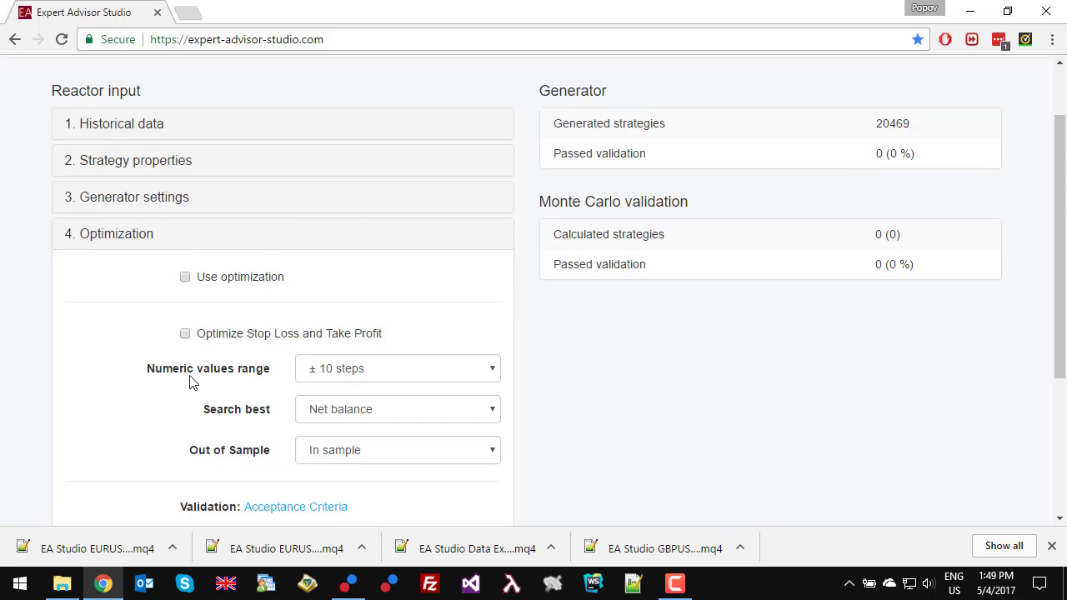
pyautogui.scroll(-1, 190, 392)
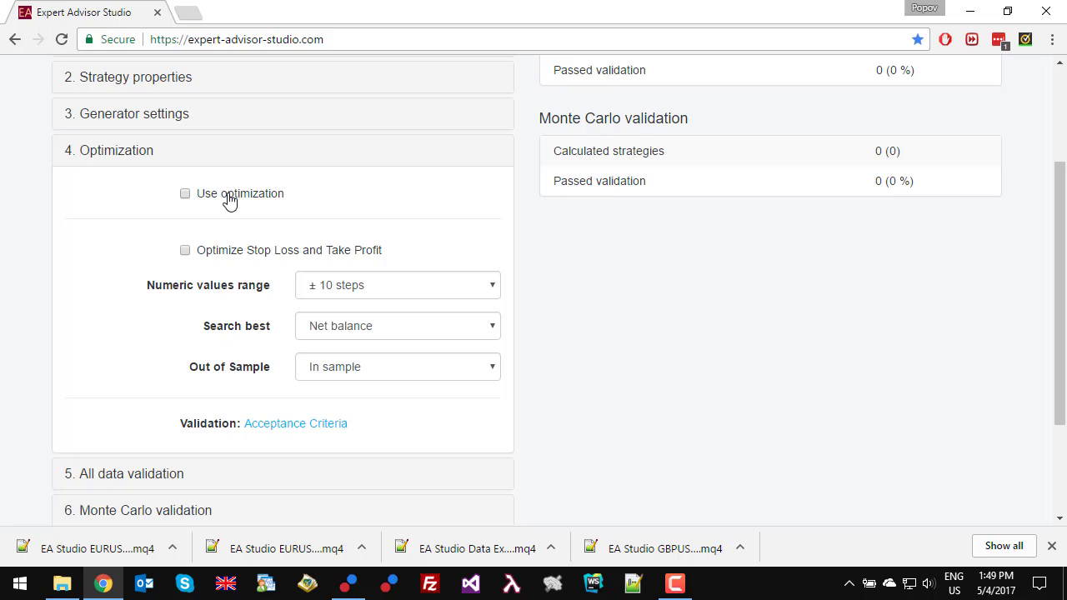
# Review the Reactor's all data validation and Monte Carlo validation settings, keeping Monte Carlo validation enabled.
pyautogui.click(135, 474)
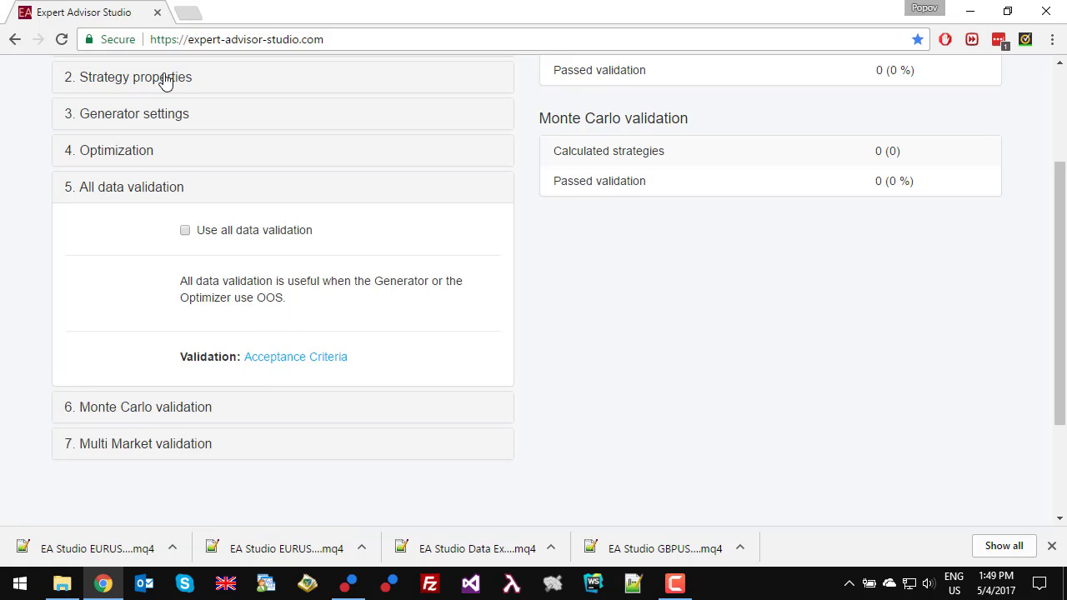
pyautogui.click(115, 409)
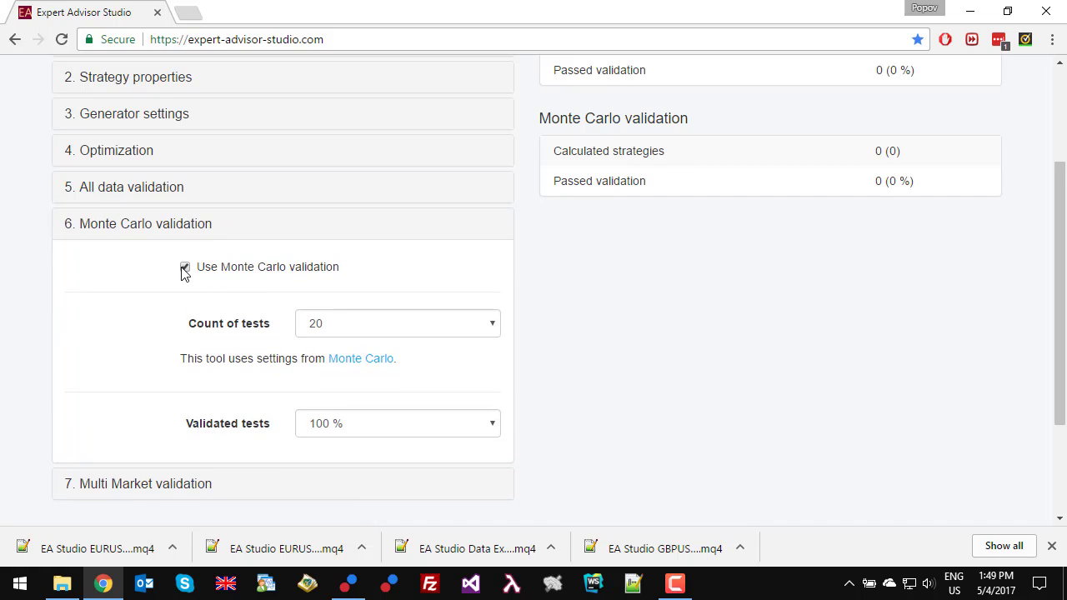
pyautogui.click(185, 269)
pyautogui.click(185, 269)
pyautogui.scroll(1, 872, 464)
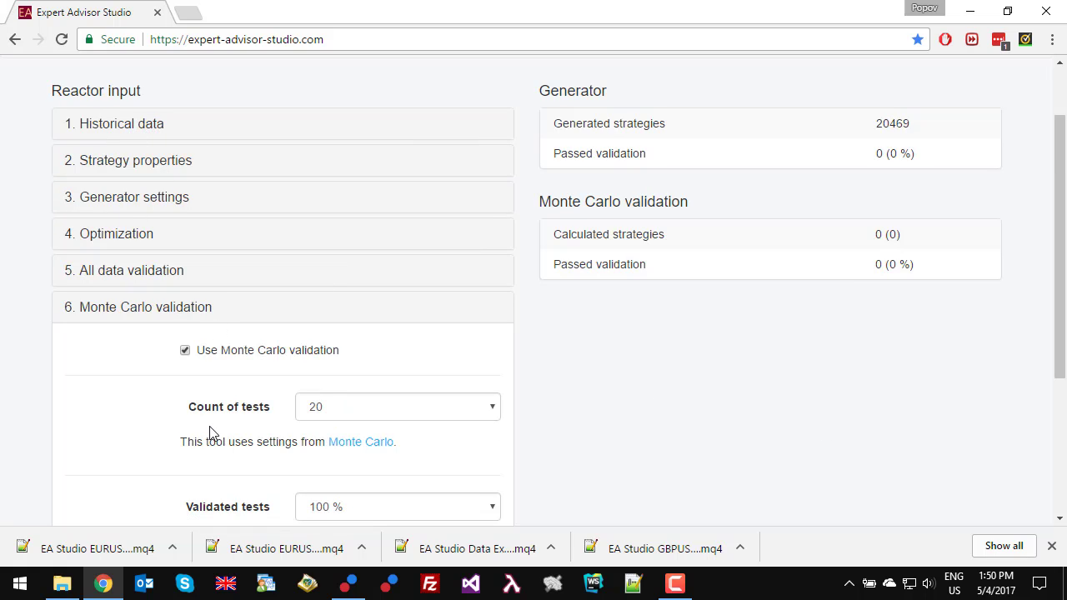
# Set the required share of validated tests to 100 % in the Reactor's Monte Carlo validation.
pyautogui.scroll(-1, 211, 421)
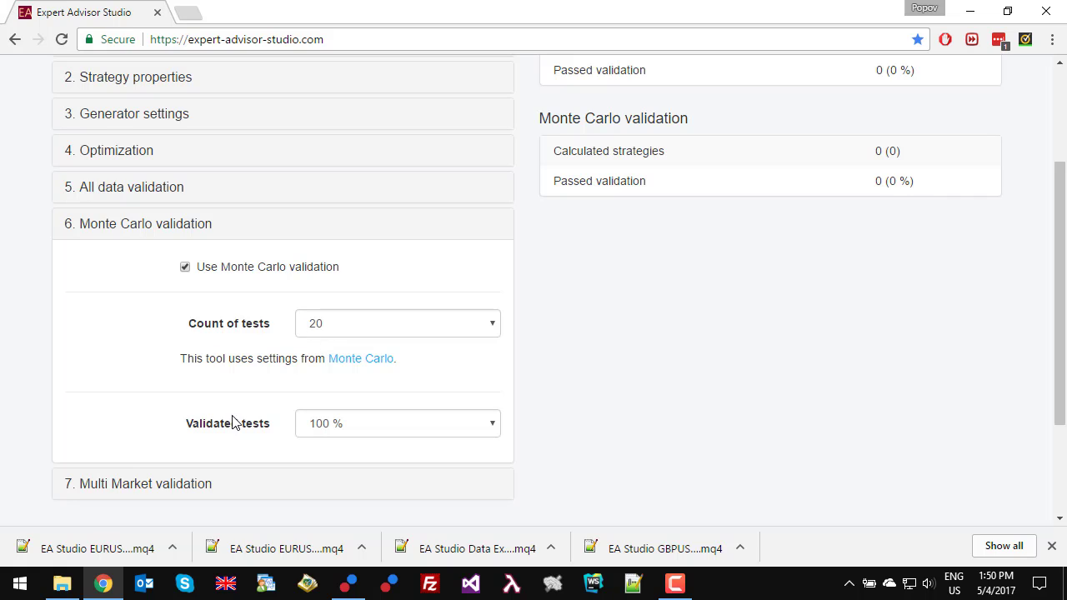
pyautogui.click(319, 430)
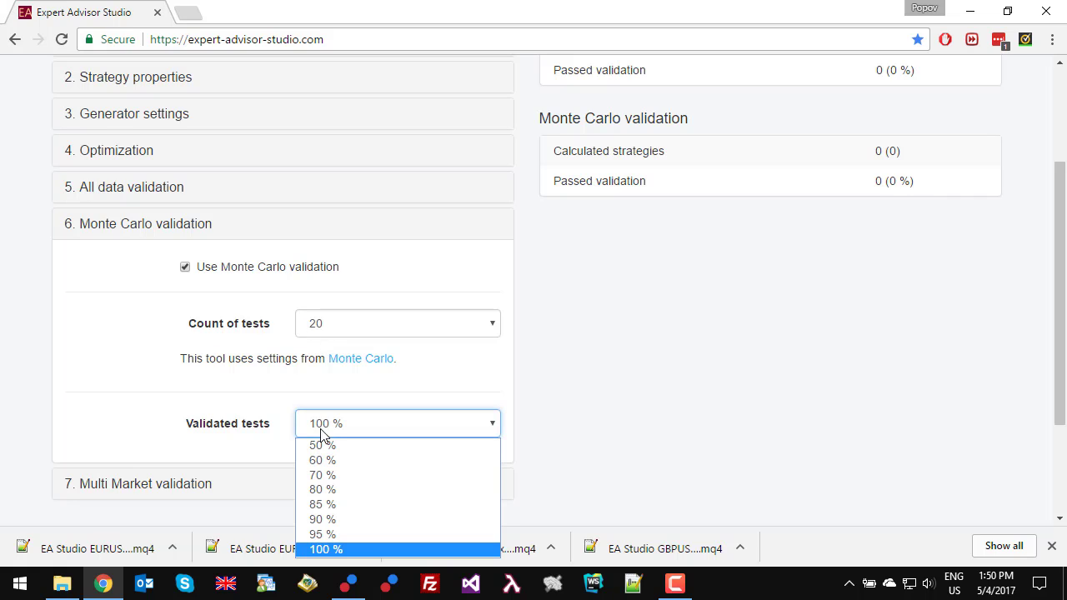
pyautogui.click(344, 550)
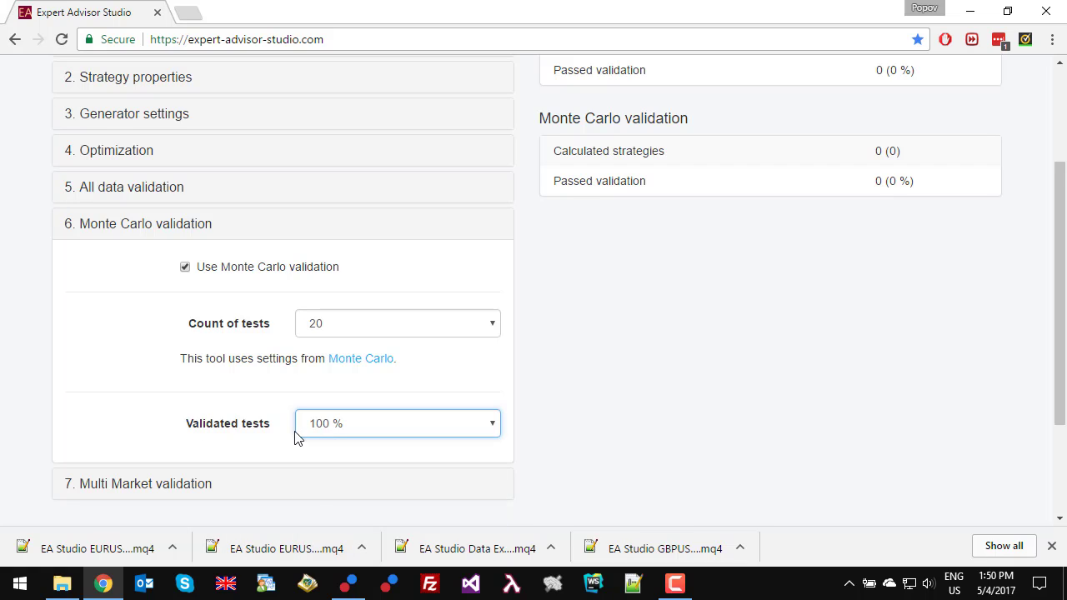
pyautogui.click(330, 429)
pyautogui.click(325, 549)
# Check the Reactor's historical data for EURUSD-ECN M15 from AdmiralMarkets-Live3 and start the Reactor.
pyautogui.scroll(2, 628, 325)
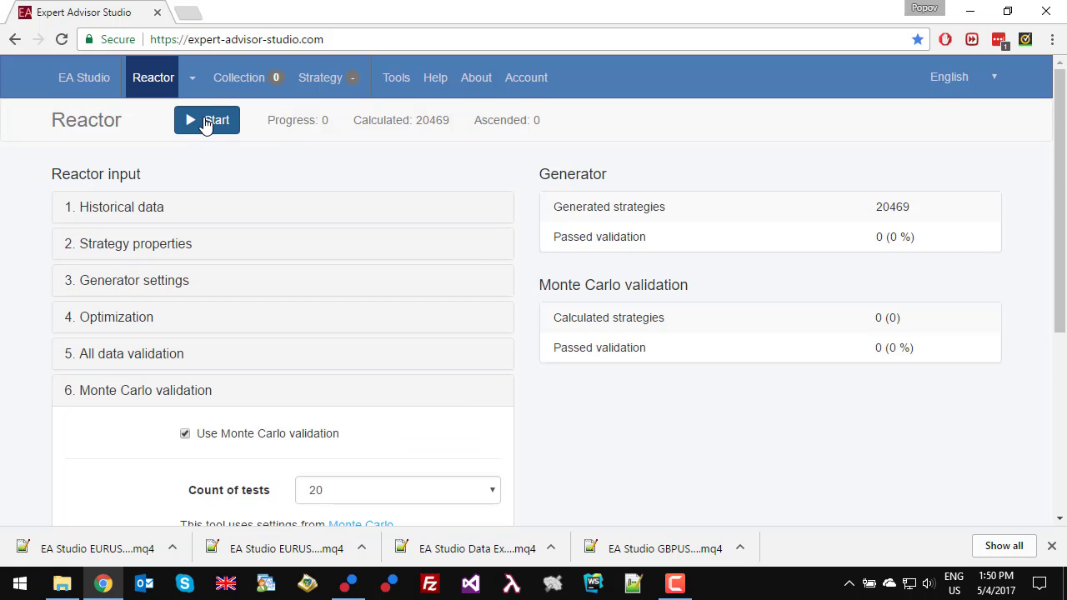
pyautogui.click(123, 210)
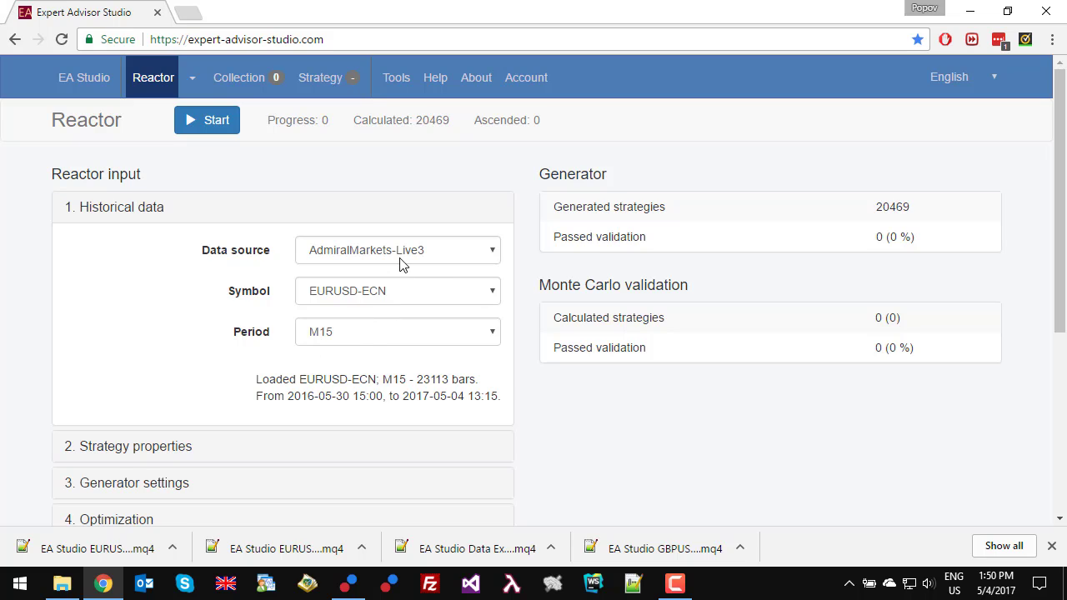
pyautogui.click(200, 132)
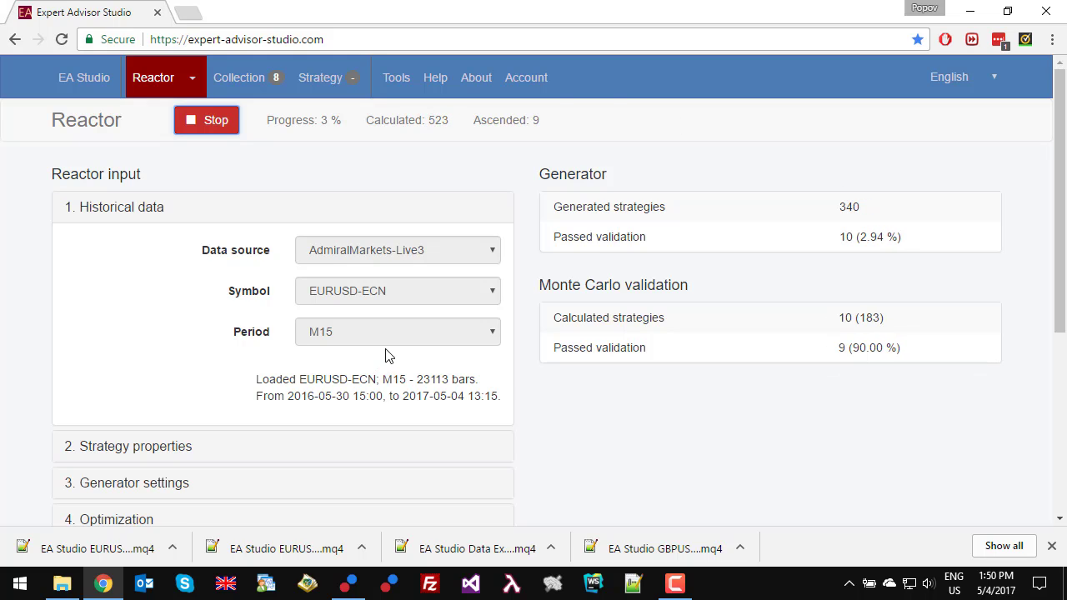
# Open strategy 860.1 from the collection, run its Monte Carlo simulation, and examine the simulated balance curves.
pyautogui.click(235, 77)
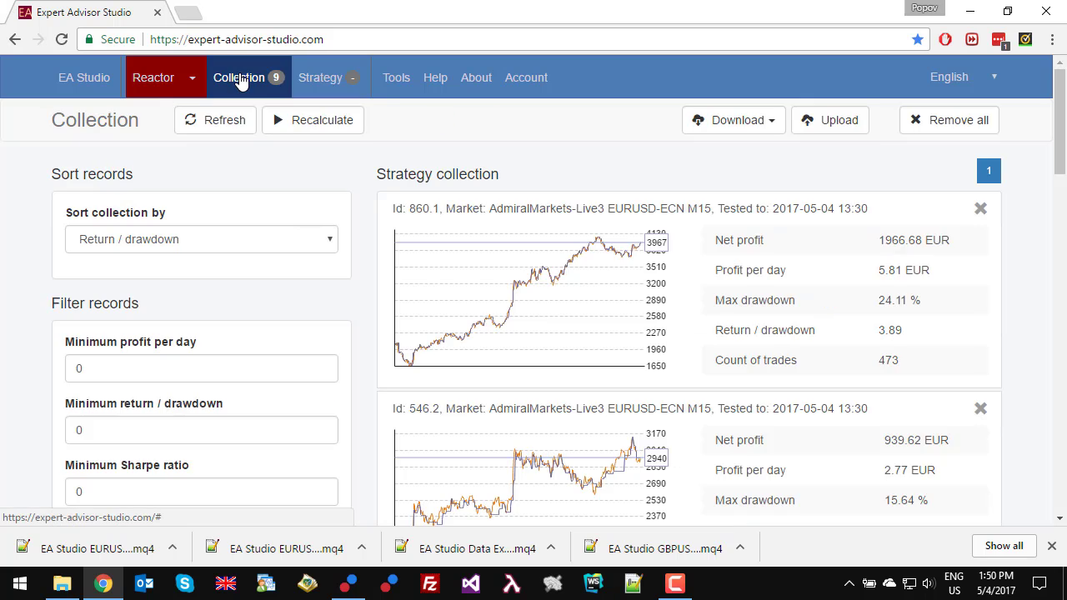
pyautogui.scroll(-2, 279, 228)
pyautogui.scroll(2, 572, 286)
pyautogui.click(553, 295)
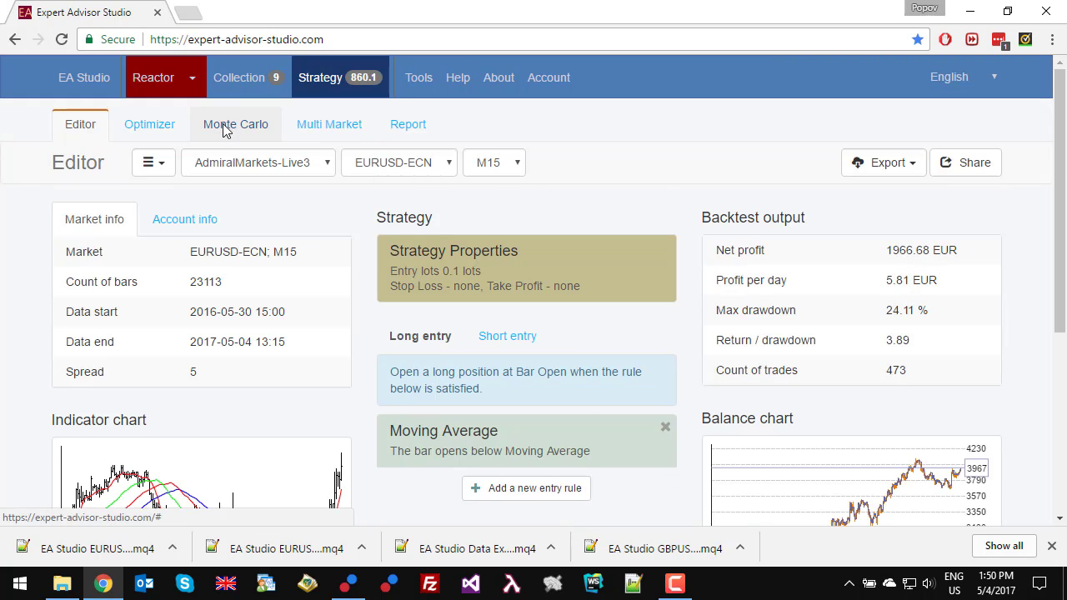
pyautogui.click(230, 127)
pyautogui.click(223, 162)
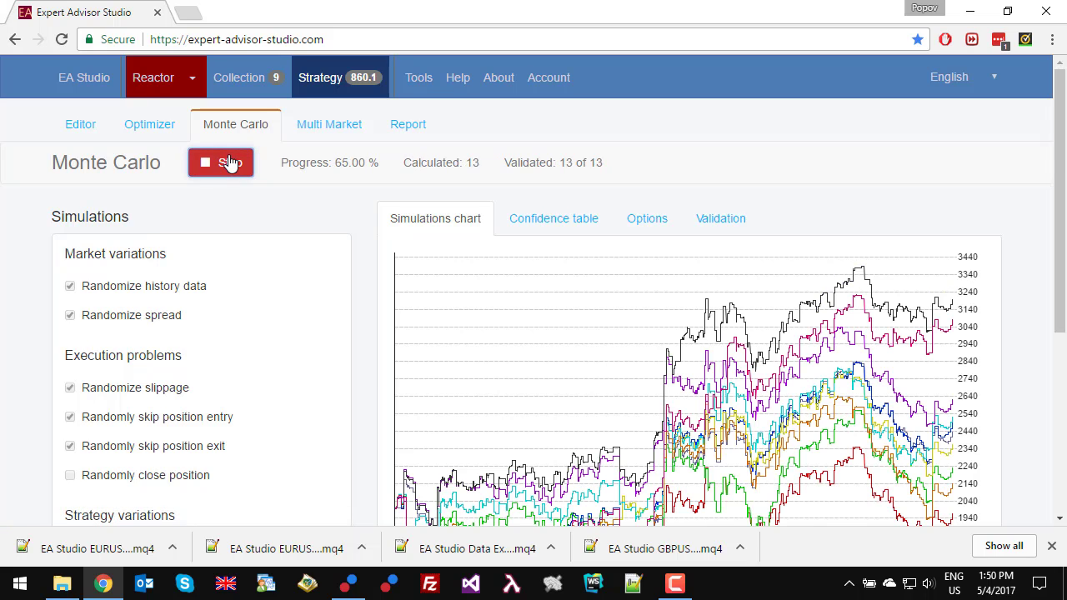
pyautogui.scroll(-2, 231, 170)
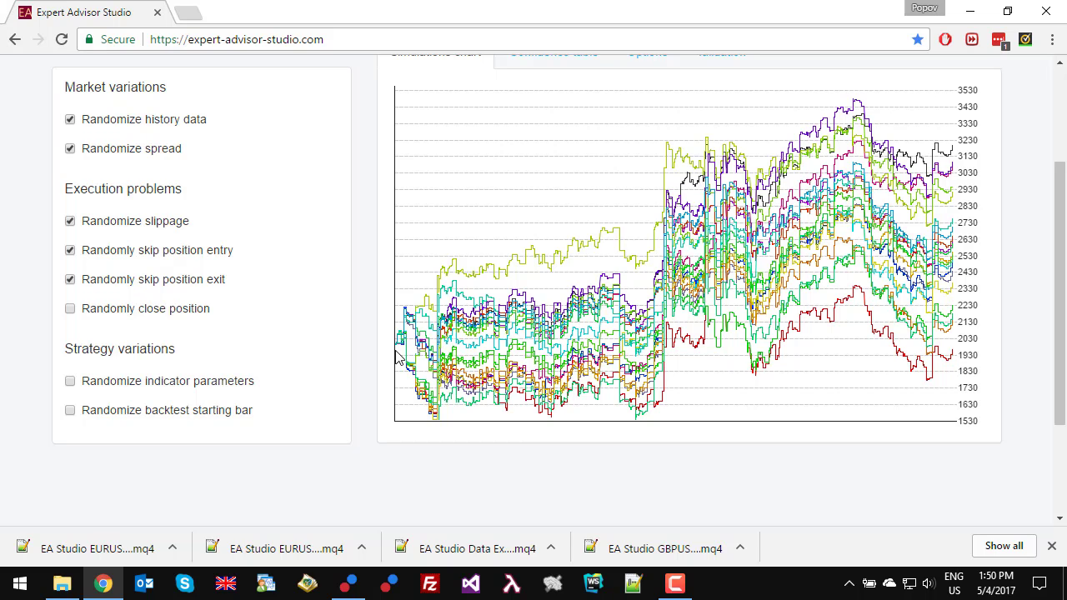
pyautogui.scroll(2, 958, 350)
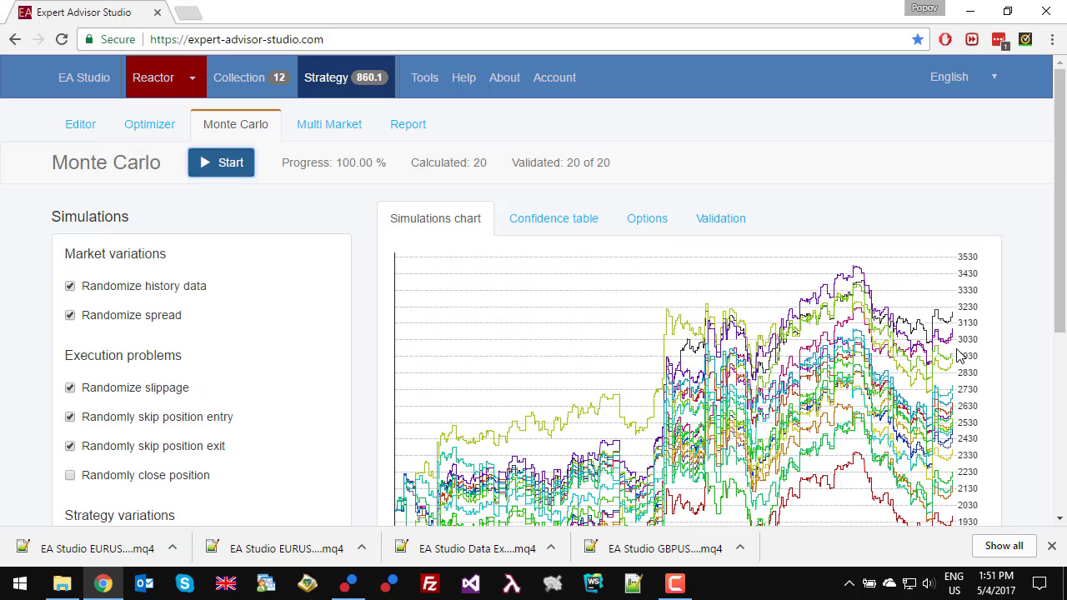
# Check strategy 860.1's Monte Carlo options and validation criteria, and stop the running Reactor.
pyautogui.click(667, 221)
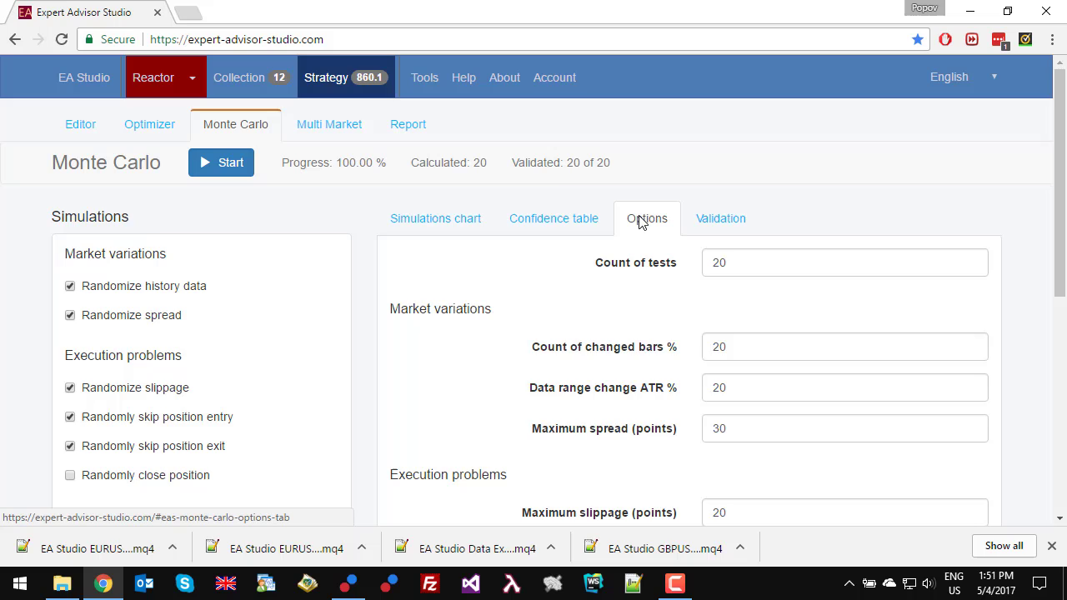
pyautogui.click(719, 218)
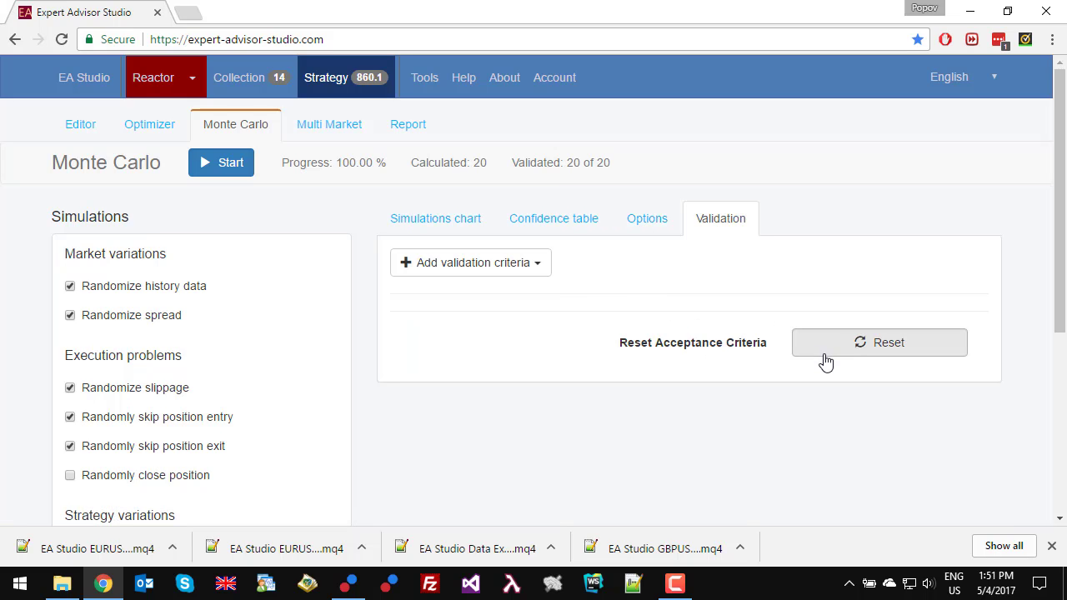
pyautogui.click(170, 75)
pyautogui.click(204, 130)
# Check the Multi Market validation criteria of strategy 860.1.
pyautogui.click(330, 80)
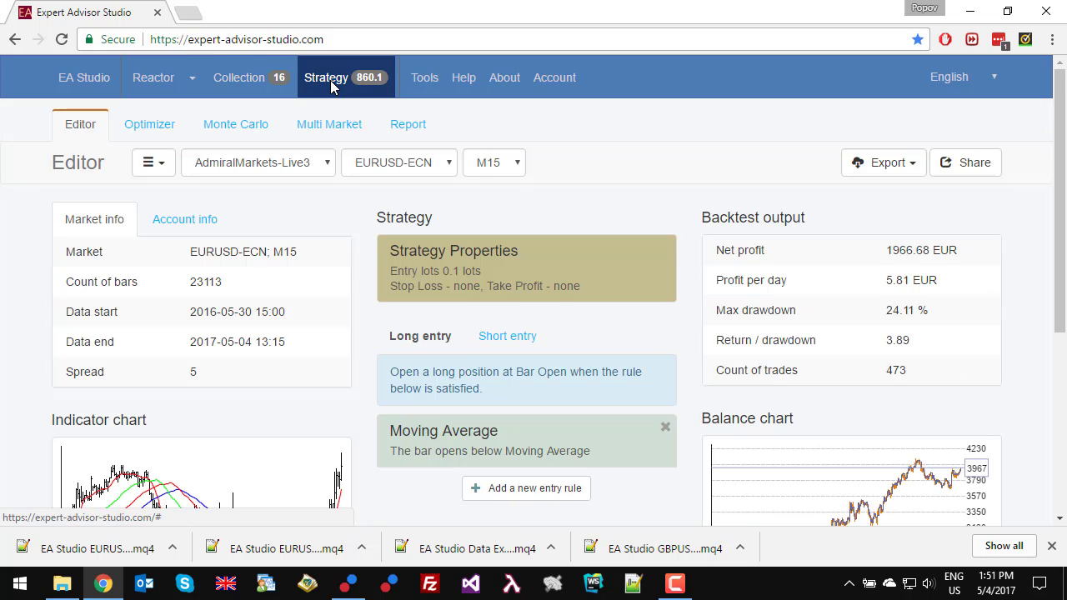
pyautogui.click(338, 132)
pyautogui.click(617, 229)
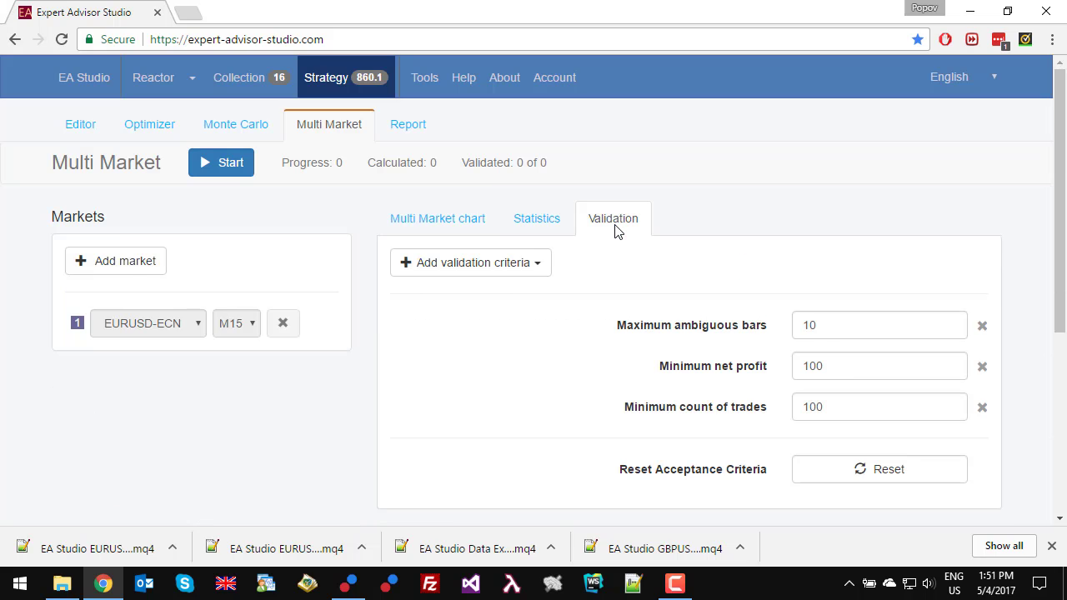
# Reset the Monte Carlo acceptance criteria to their defaults and review the minimum net profit and minimum count of trades.
pyautogui.click(223, 132)
pyautogui.click(721, 219)
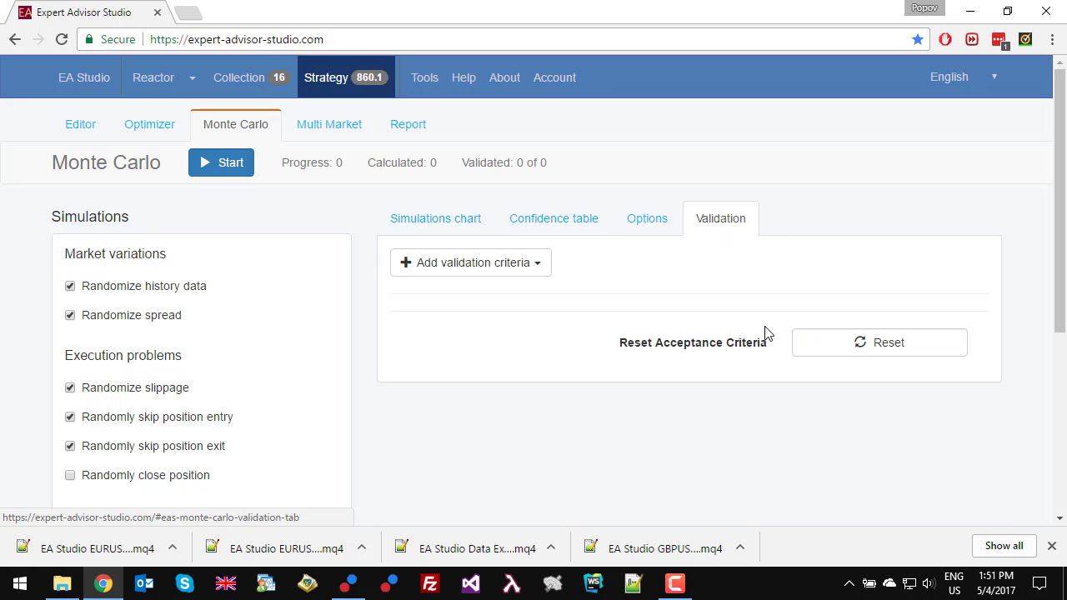
pyautogui.click(860, 354)
pyautogui.scroll(-1, 634, 342)
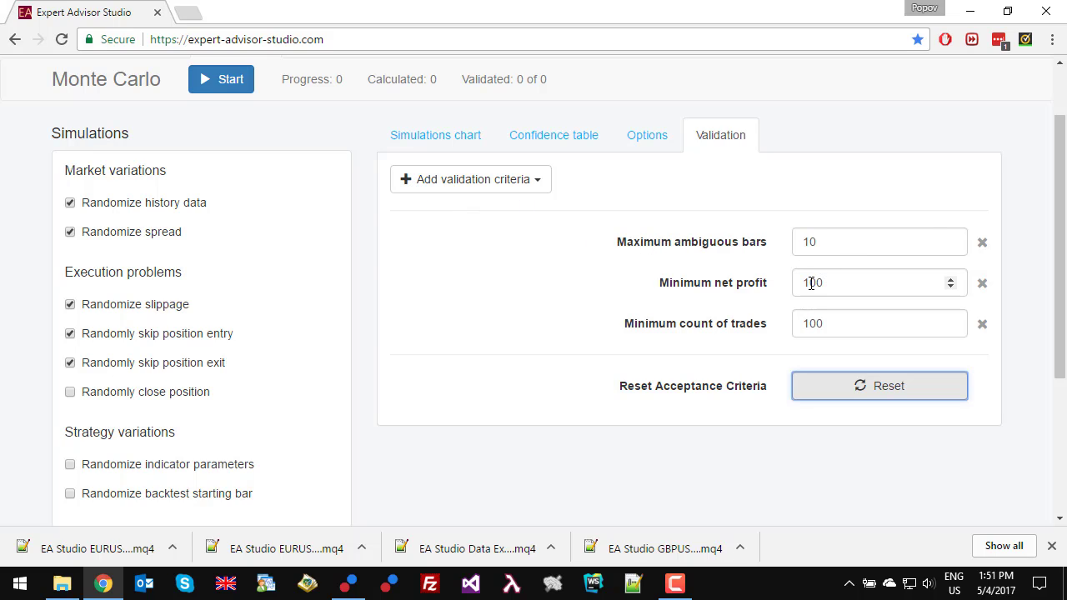
pyautogui.doubleClick(829, 288)
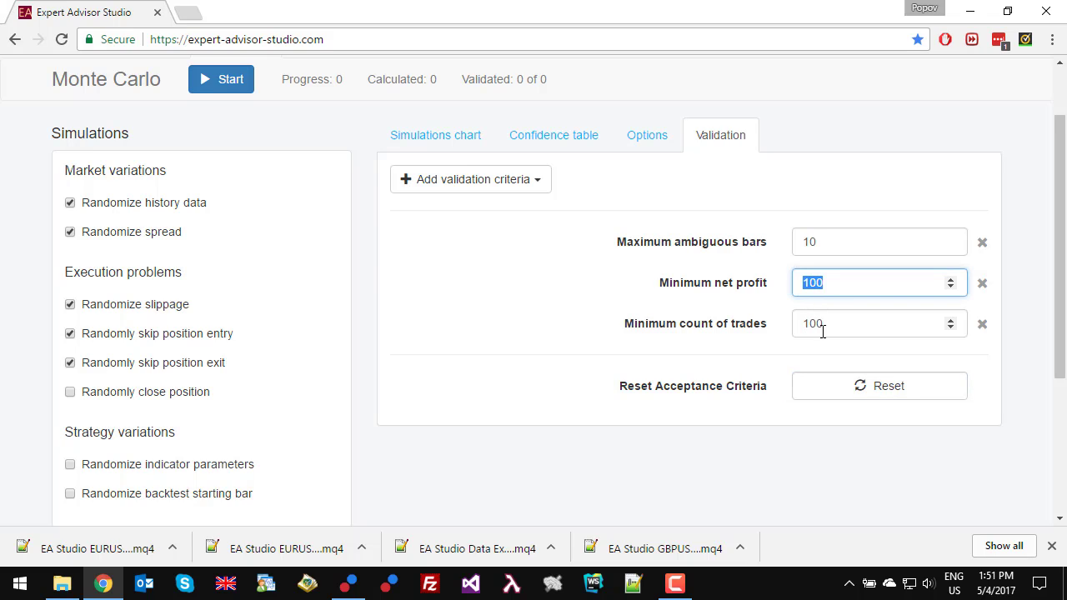
pyautogui.doubleClick(805, 323)
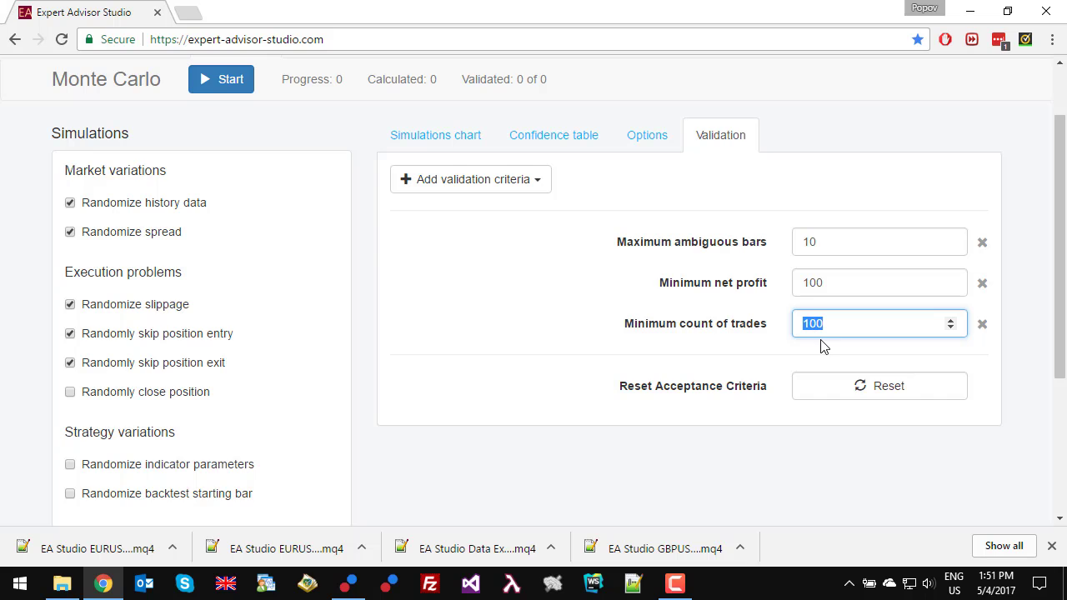
pyautogui.scroll(1, 824, 345)
# Remove all strategies from the collection and start the Reactor again.
pyautogui.click(229, 76)
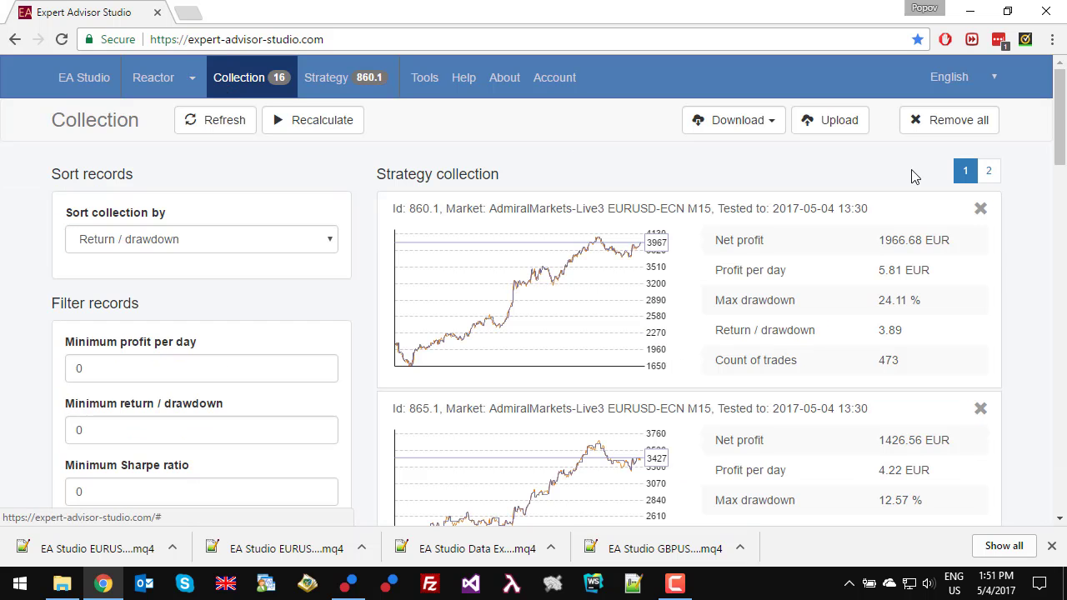
pyautogui.click(916, 131)
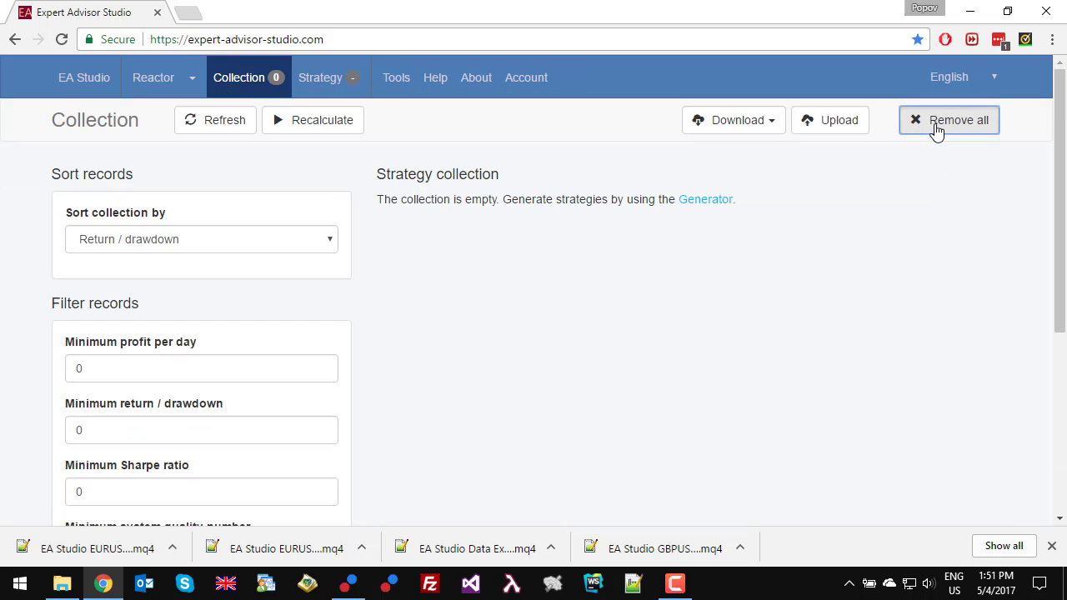
pyautogui.click(144, 81)
pyautogui.click(219, 120)
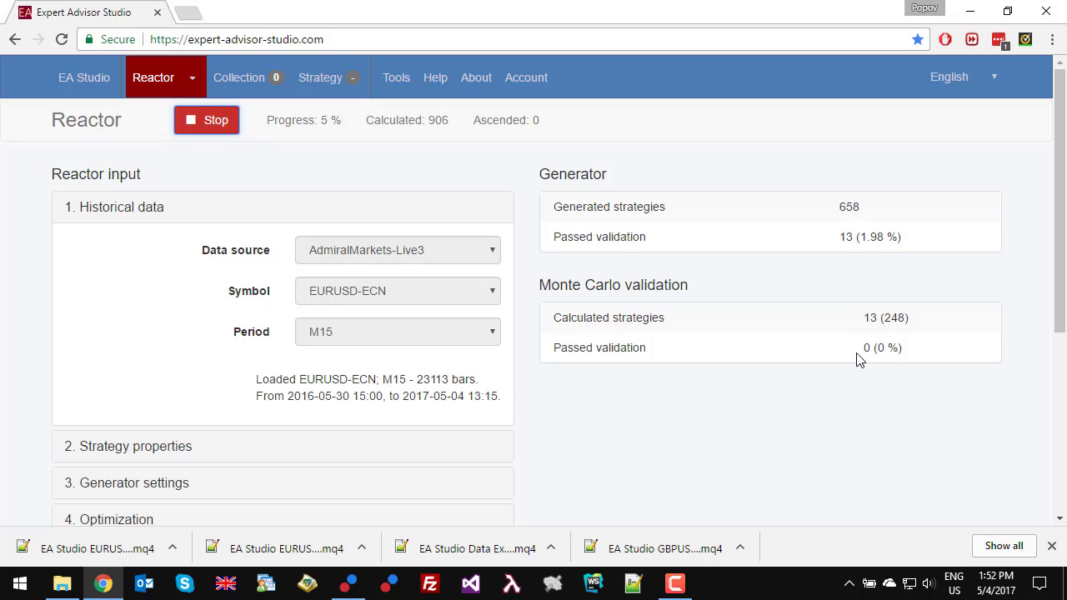
# Compare the general Acceptance Criteria with the Monte Carlo validation criteria, check the collection, and return to the running Reactor.
pyautogui.click(400, 90)
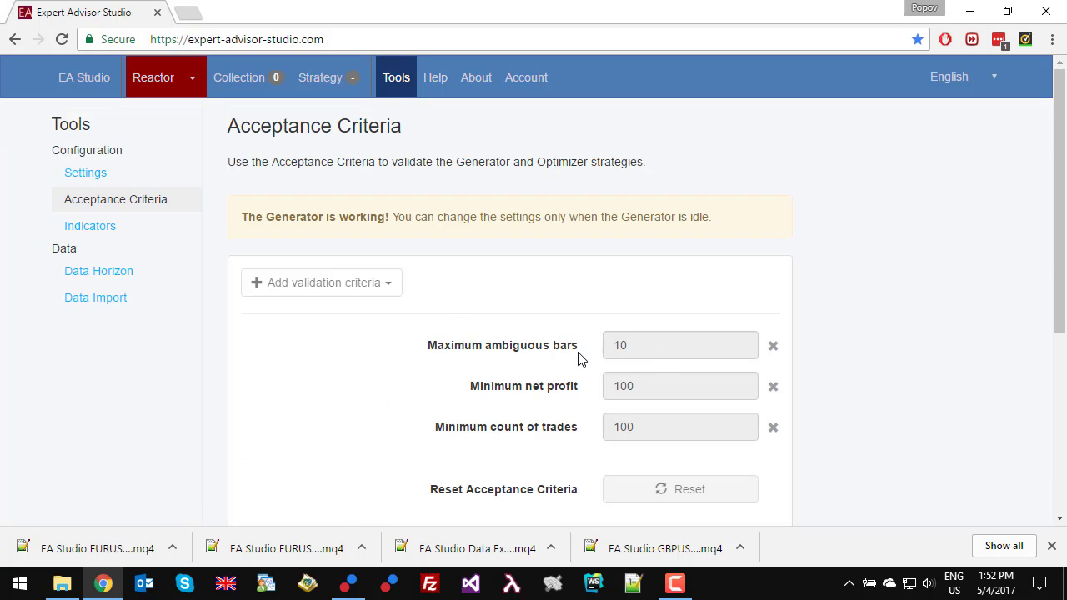
pyautogui.scroll(-1, 388, 356)
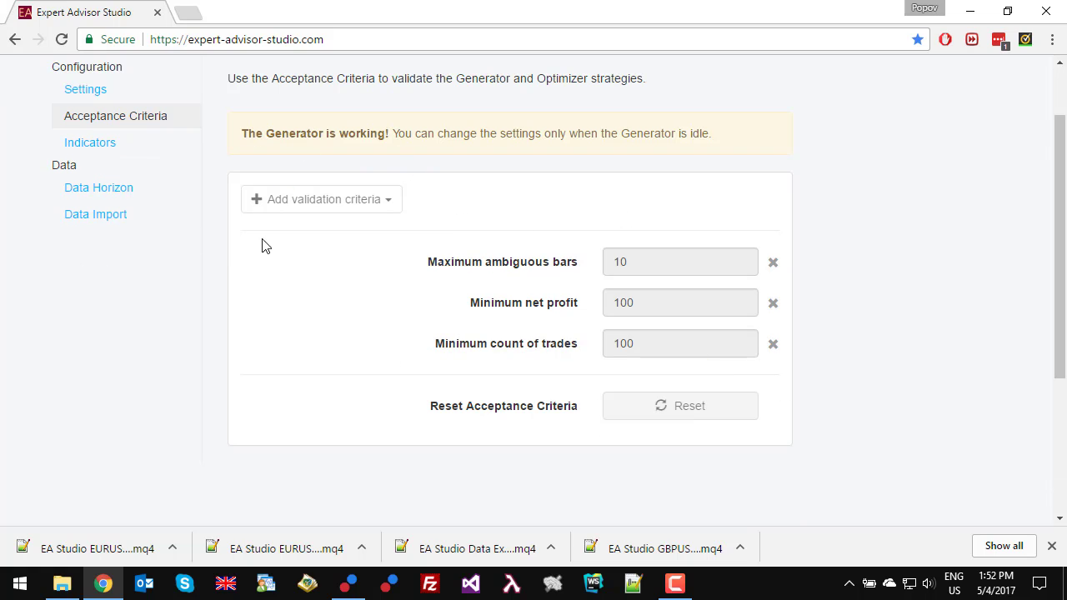
pyautogui.scroll(1, 619, 369)
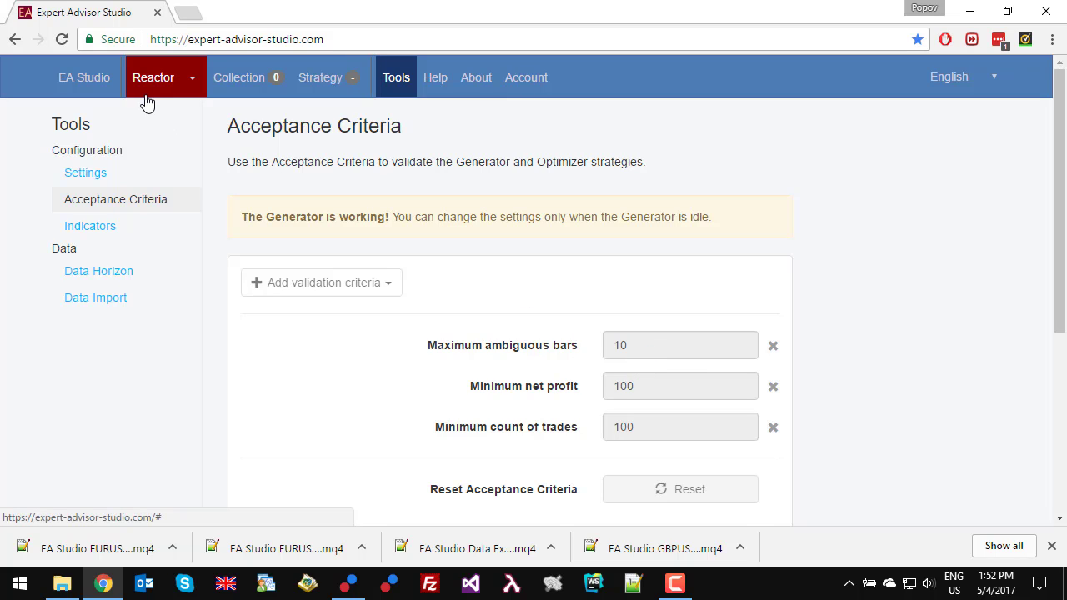
pyautogui.click(319, 83)
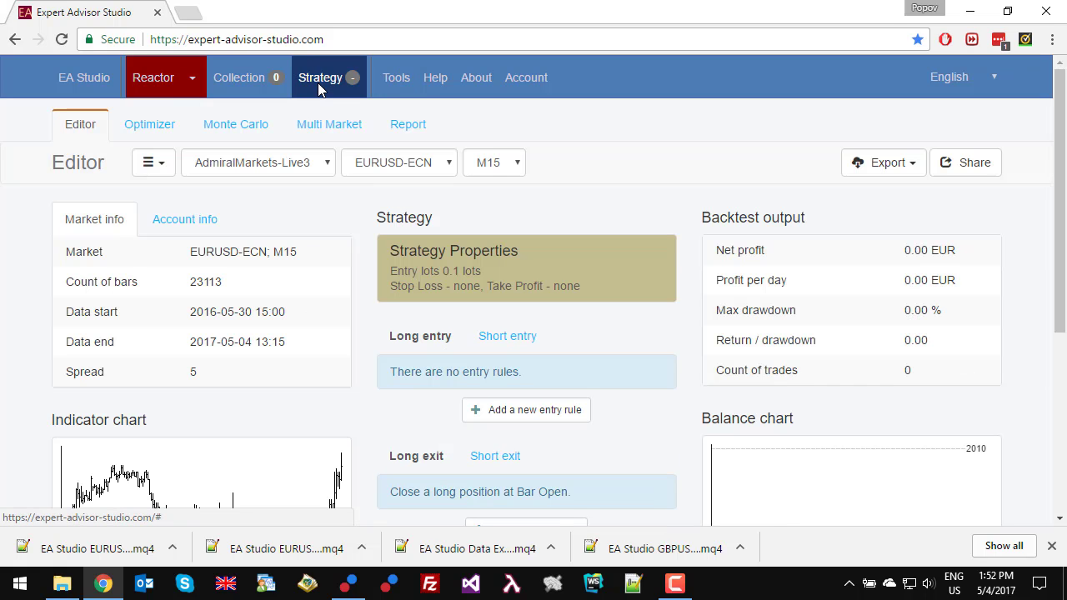
pyautogui.click(242, 128)
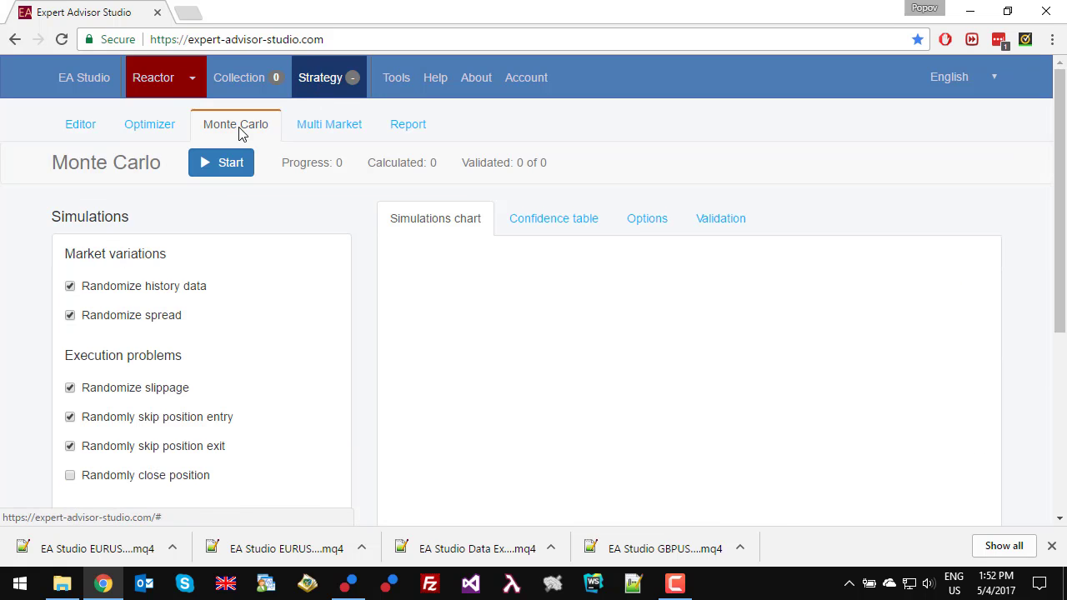
pyautogui.click(712, 219)
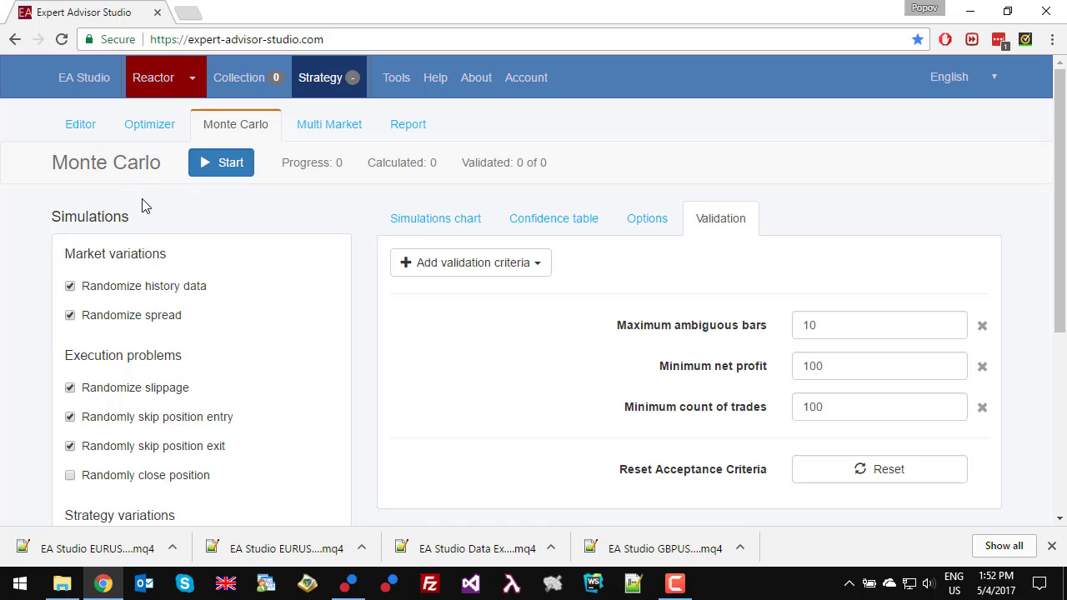
pyautogui.click(241, 83)
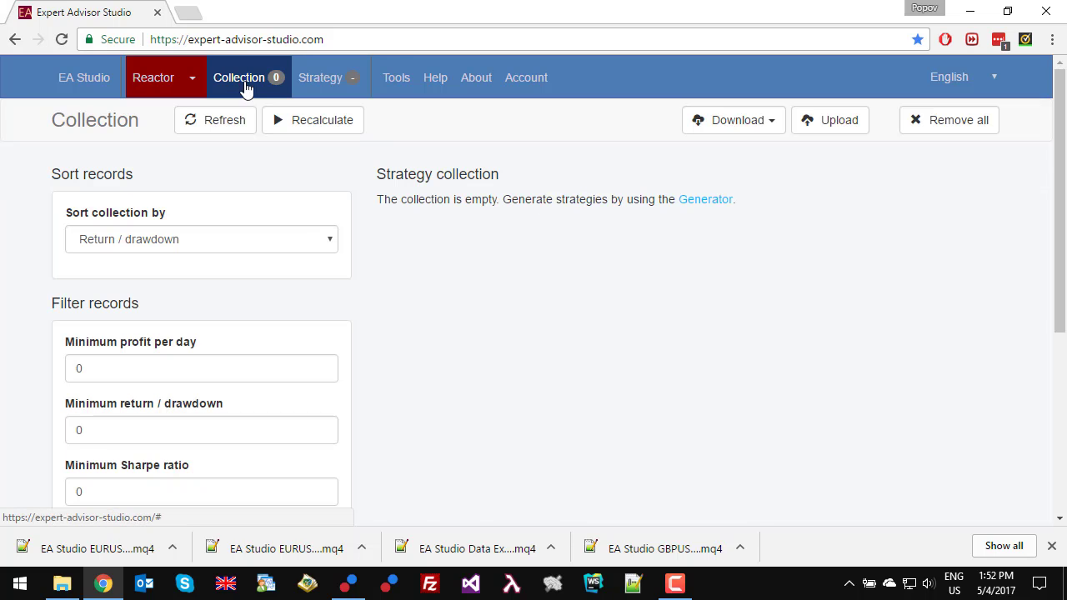
pyautogui.click(153, 84)
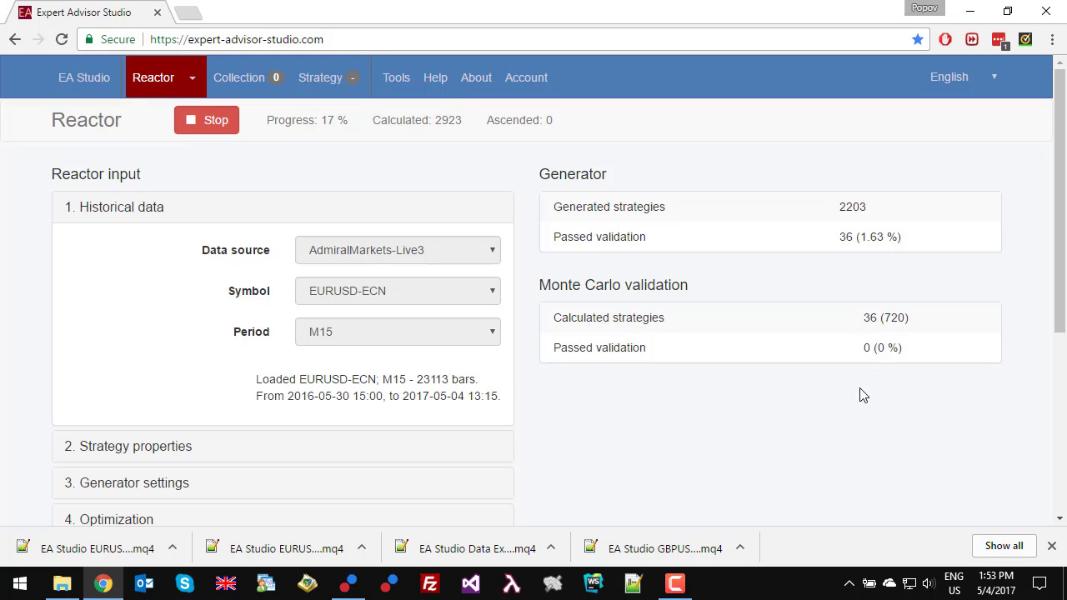
# Return from the collection to the Reactor and stop its run.
pyautogui.click(677, 584)
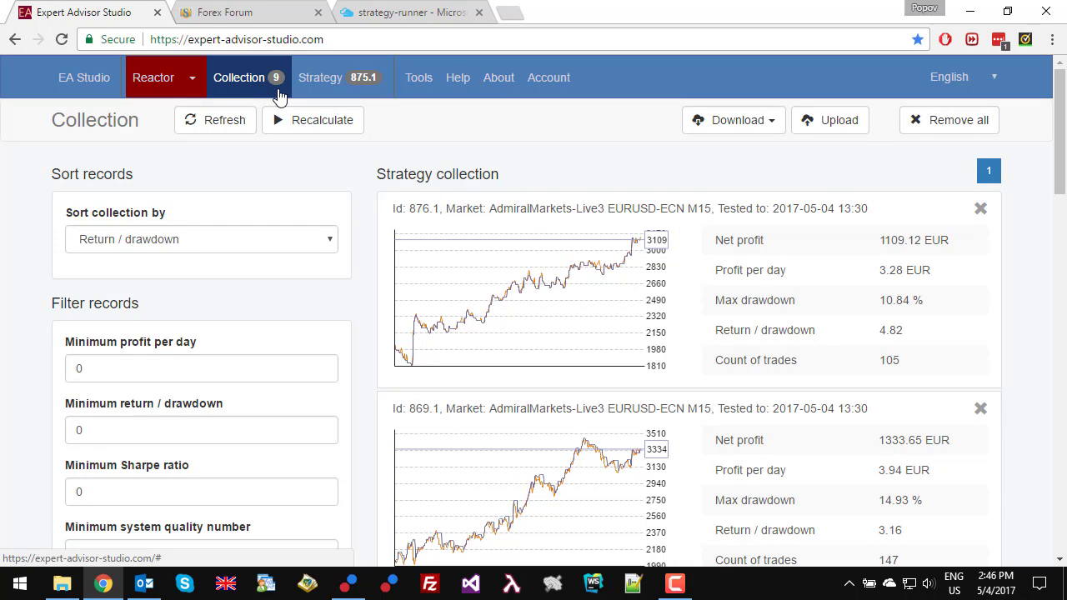
pyautogui.click(143, 77)
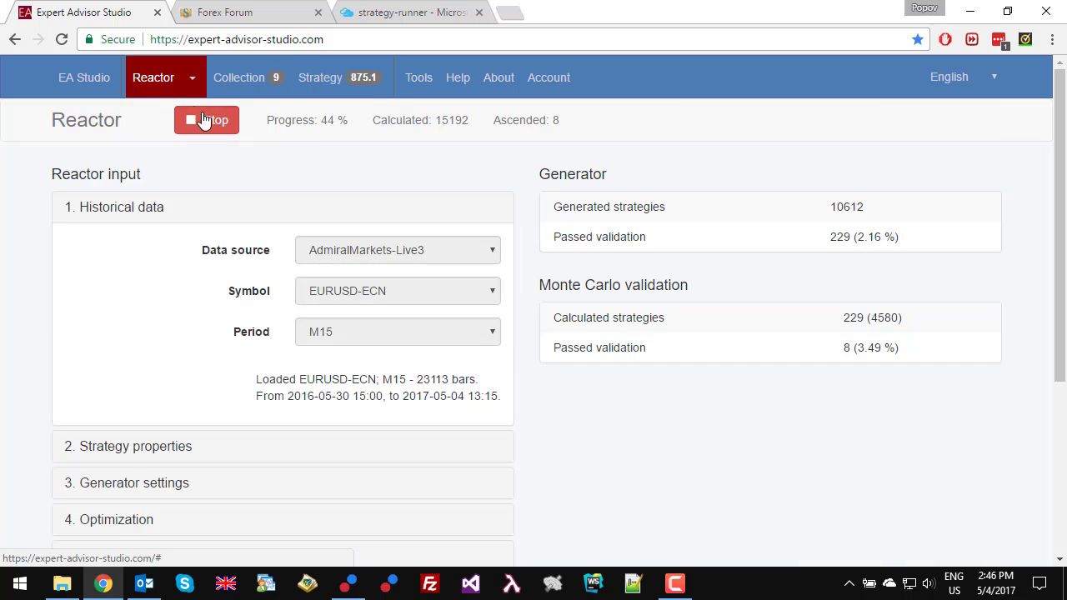
pyautogui.click(218, 127)
# Review the balance charts and statistics of all strategies the Reactor added to the collection.
pyautogui.click(223, 83)
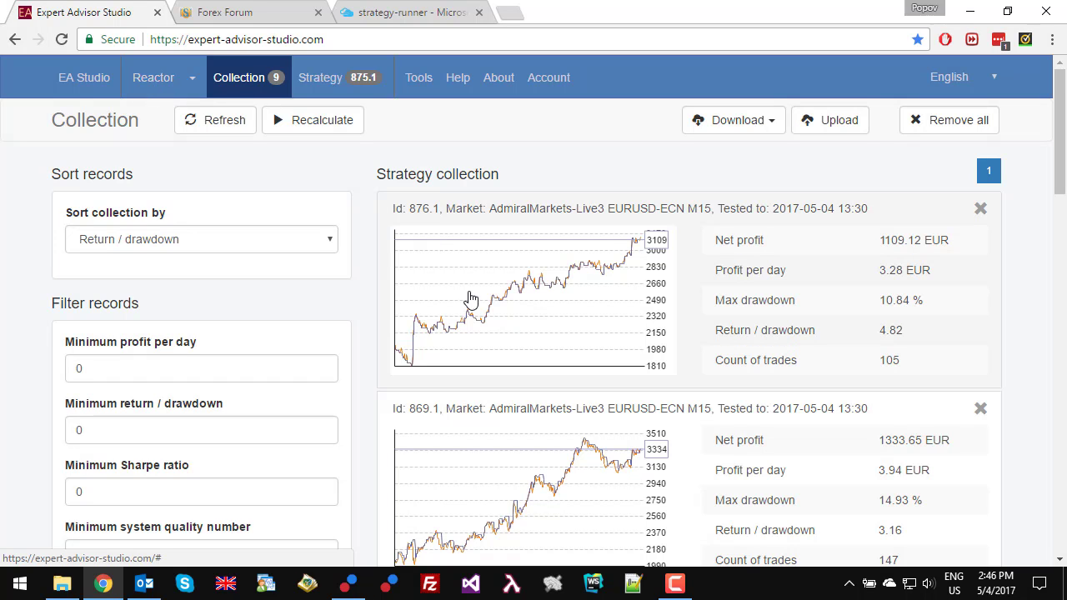
pyautogui.scroll(-5, 509, 358)
pyautogui.scroll(5, 509, 357)
pyautogui.scroll(-10, 510, 357)
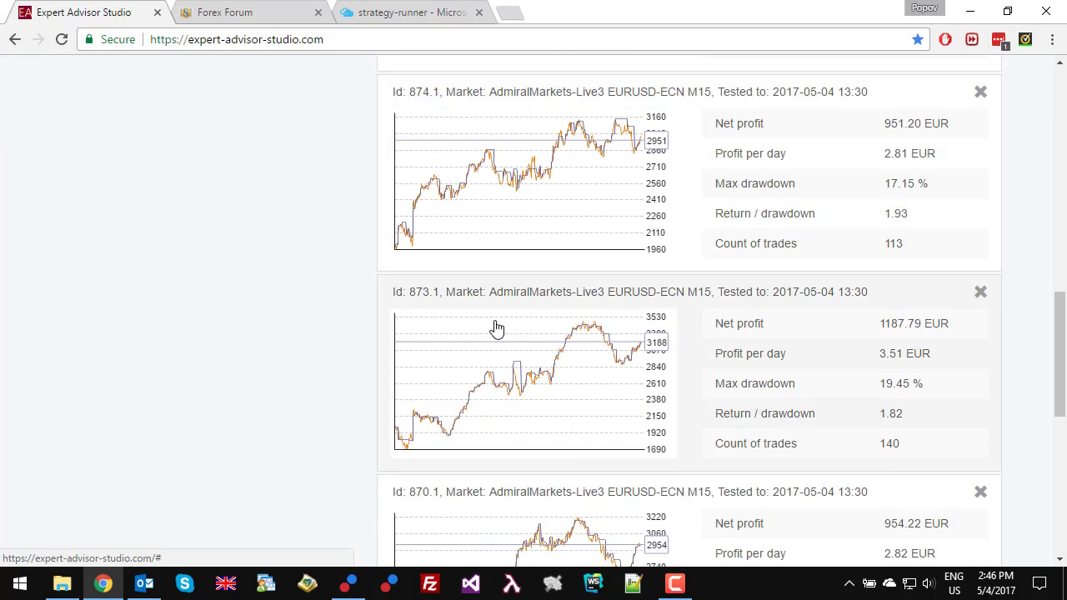
pyautogui.scroll(-7, 497, 327)
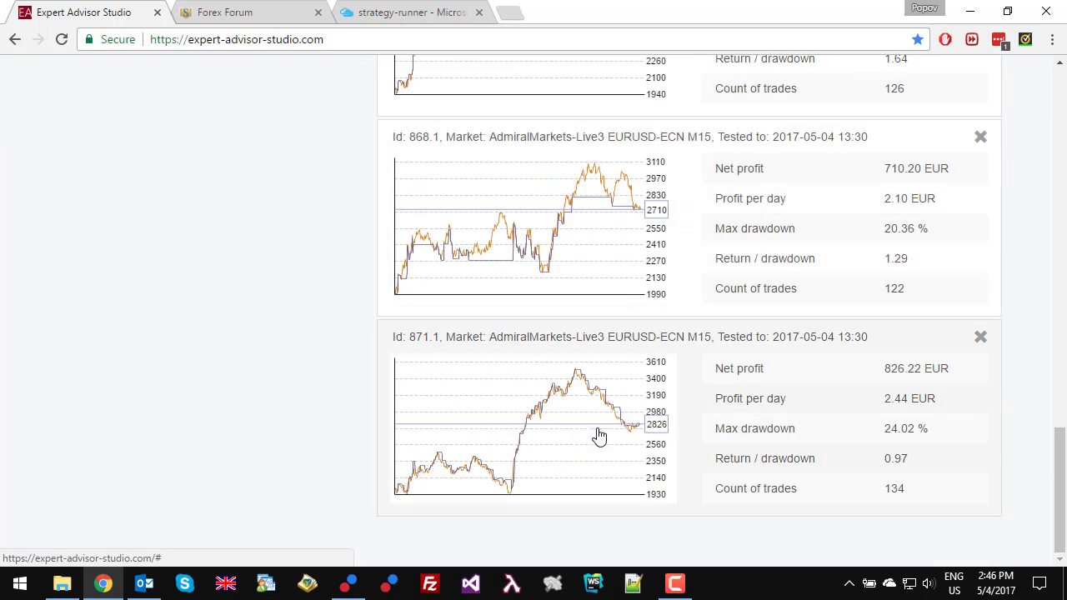
# Remove the four weakest strategies, 871.1, 868.1, 870.1 and 873.1, from the collection and check the remaining ones.
pyautogui.click(982, 339)
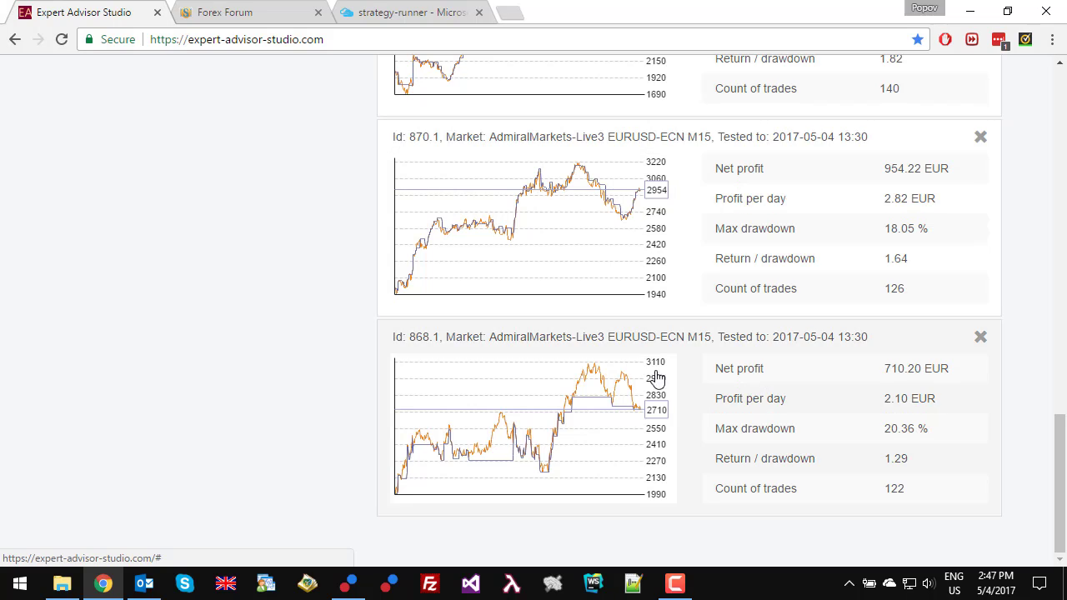
pyautogui.click(981, 340)
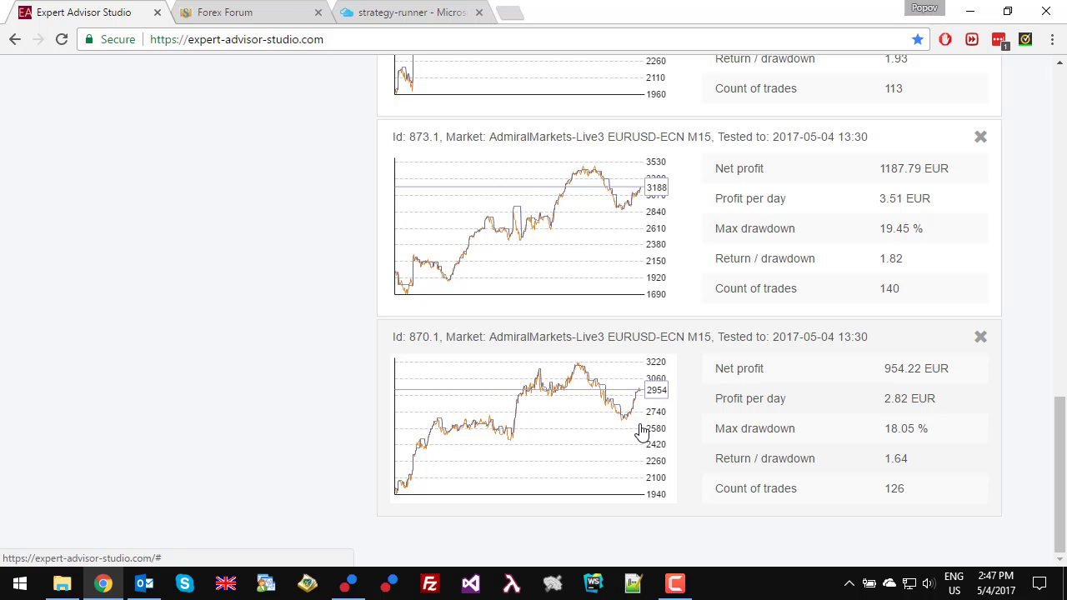
pyautogui.click(981, 340)
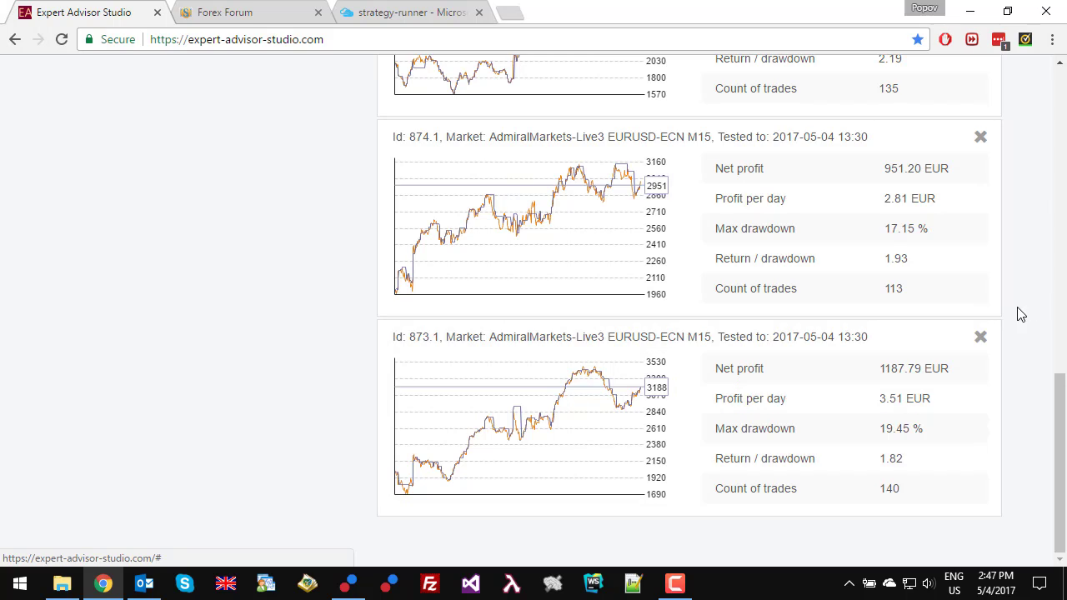
pyautogui.click(981, 338)
pyautogui.scroll(8, 983, 339)
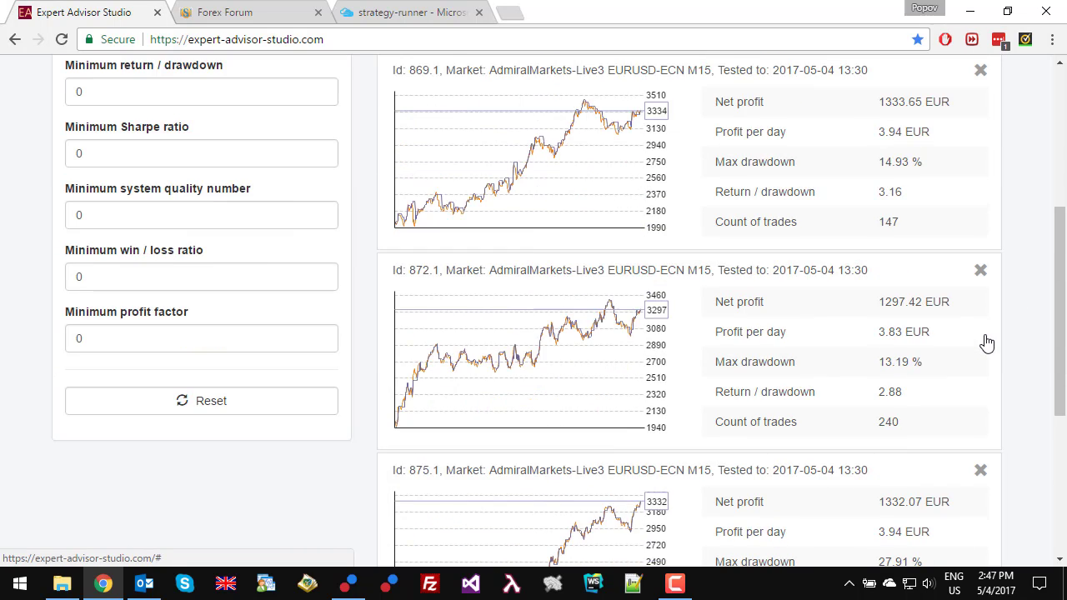
pyautogui.scroll(-3, 981, 339)
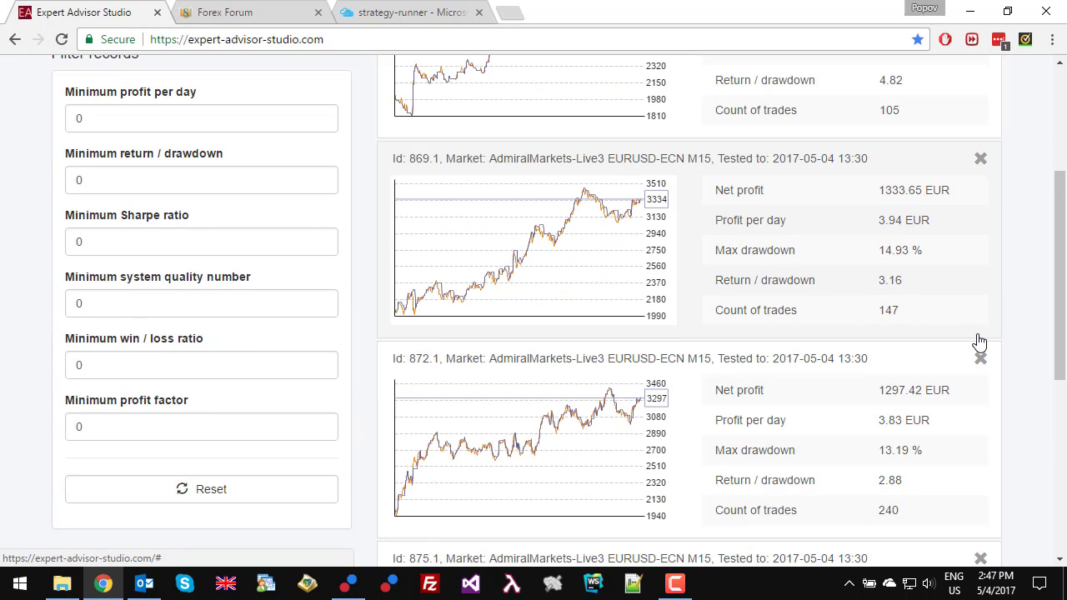
pyautogui.scroll(3, 979, 342)
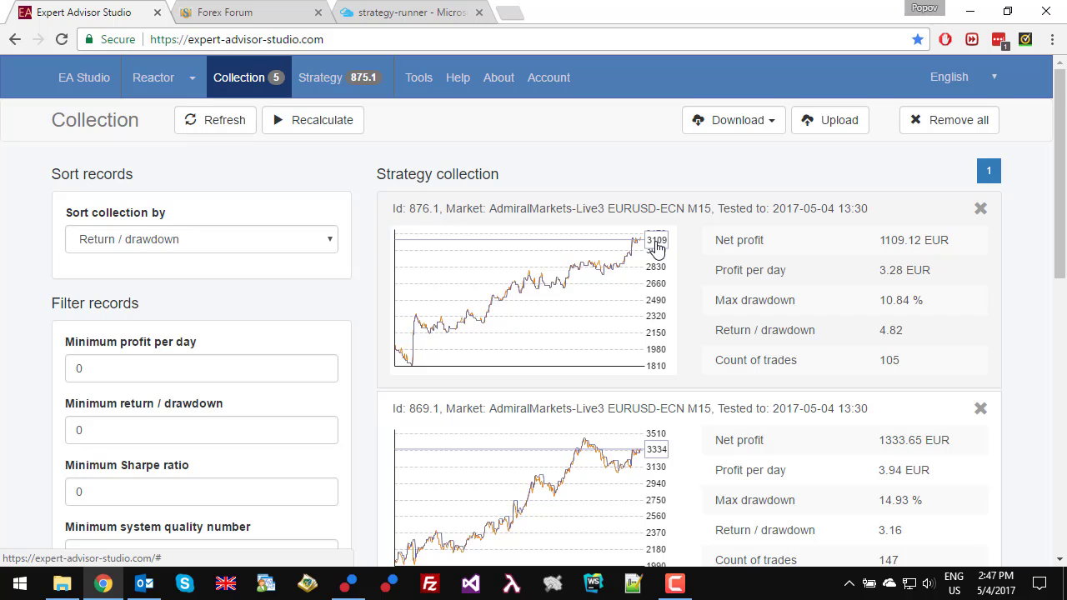
# Open strategy 876.1 from the collection, run its Monte Carlo test and inspect the simulations chart.
pyautogui.click(567, 307)
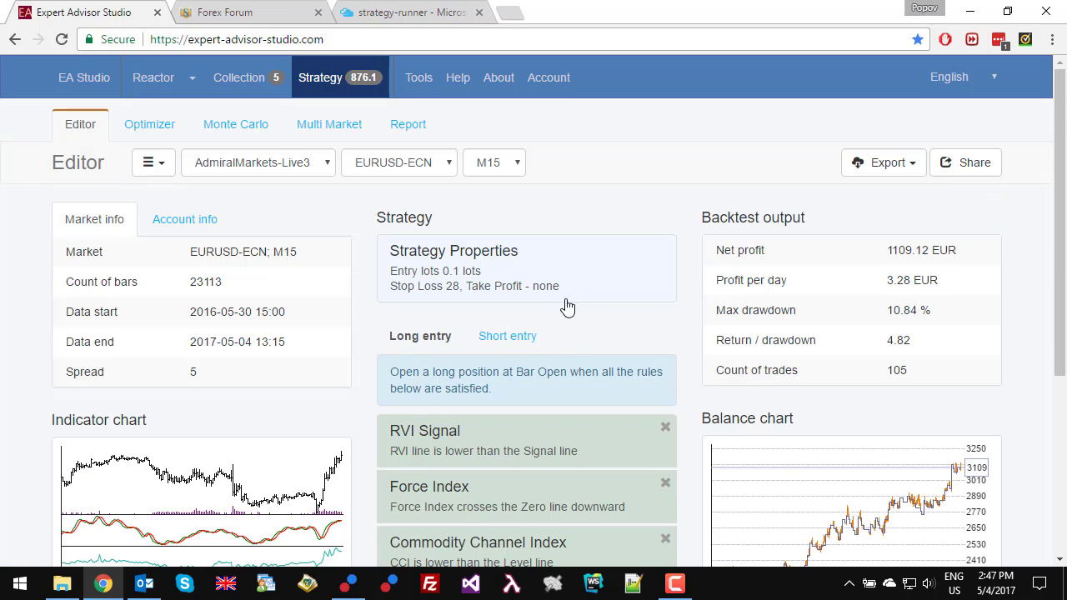
pyautogui.scroll(-1, 575, 302)
pyautogui.scroll(1, 575, 300)
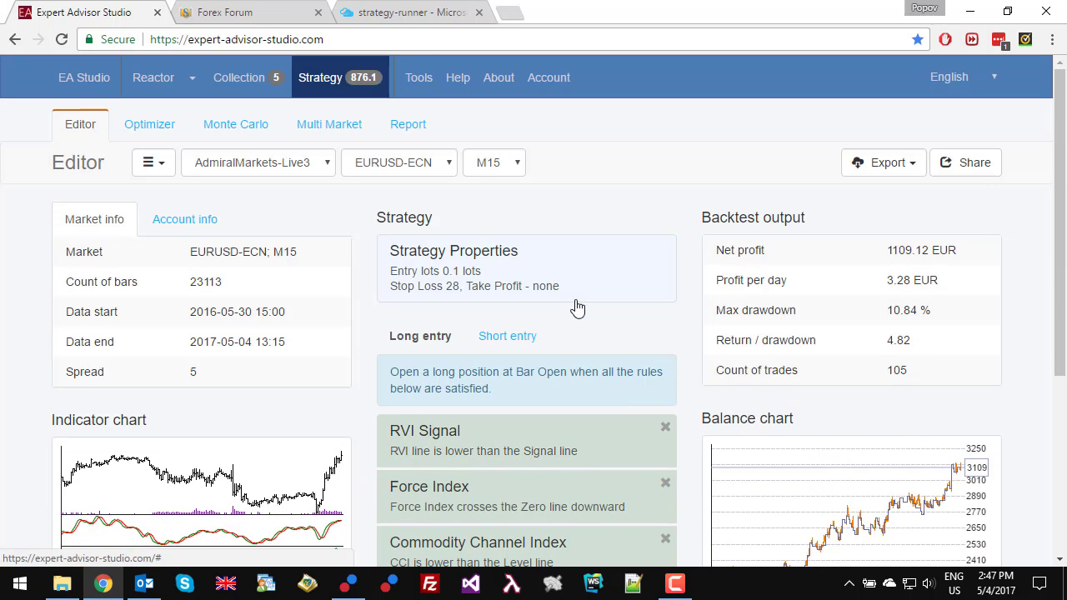
pyautogui.click(250, 127)
pyautogui.click(231, 165)
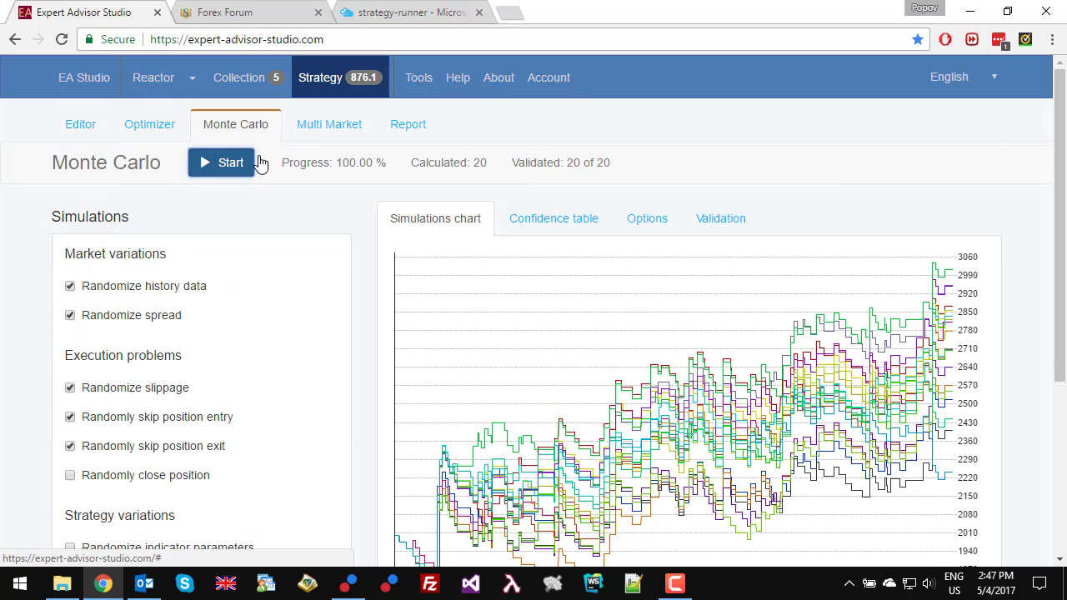
pyautogui.scroll(-2, 467, 251)
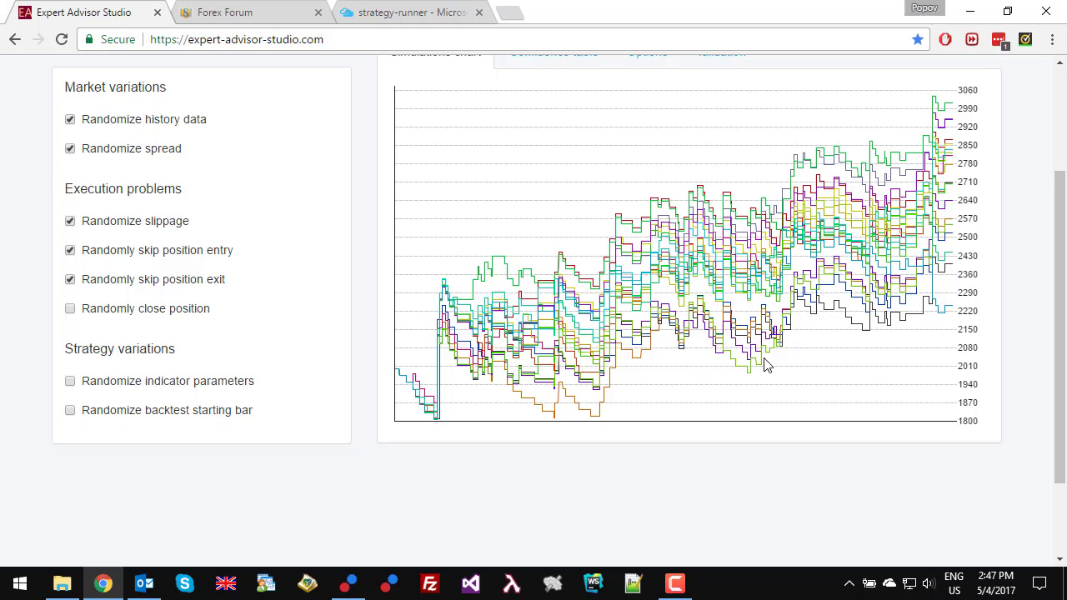
pyautogui.scroll(2, 950, 313)
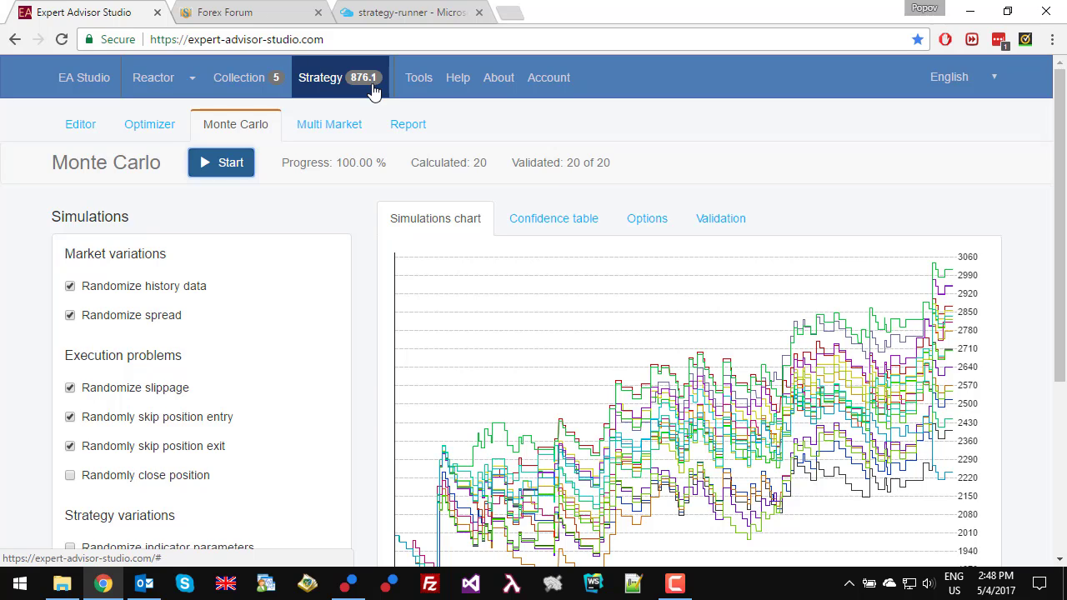
# Run the Optimizer on strategy 876.1 with the preset parameter ranges, following the backtest output and balance chart.
pyautogui.click(151, 128)
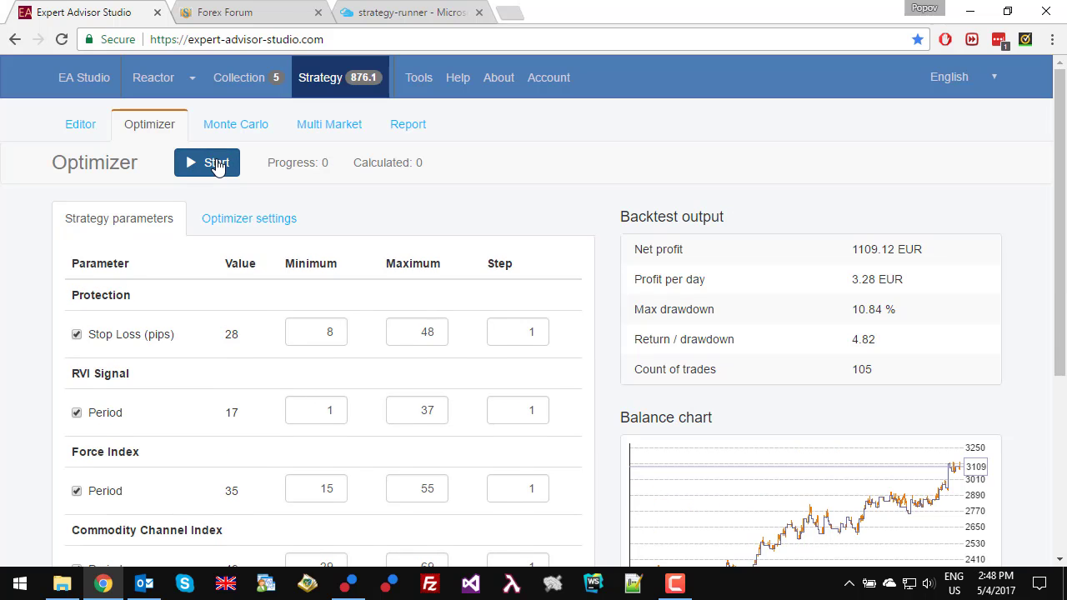
pyautogui.click(216, 165)
pyautogui.scroll(-2, 586, 241)
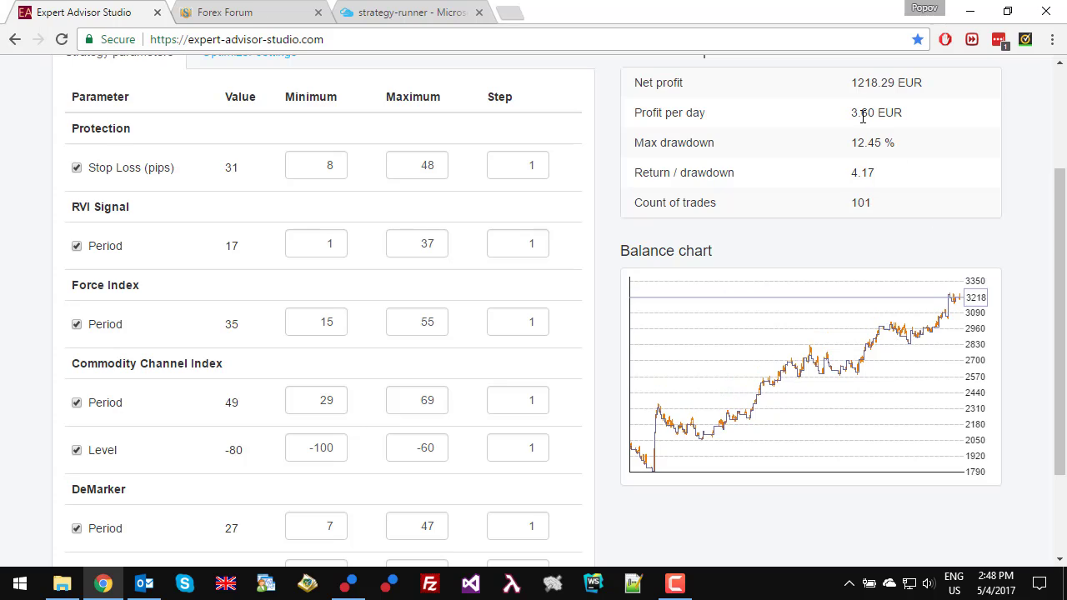
pyautogui.scroll(1, 894, 165)
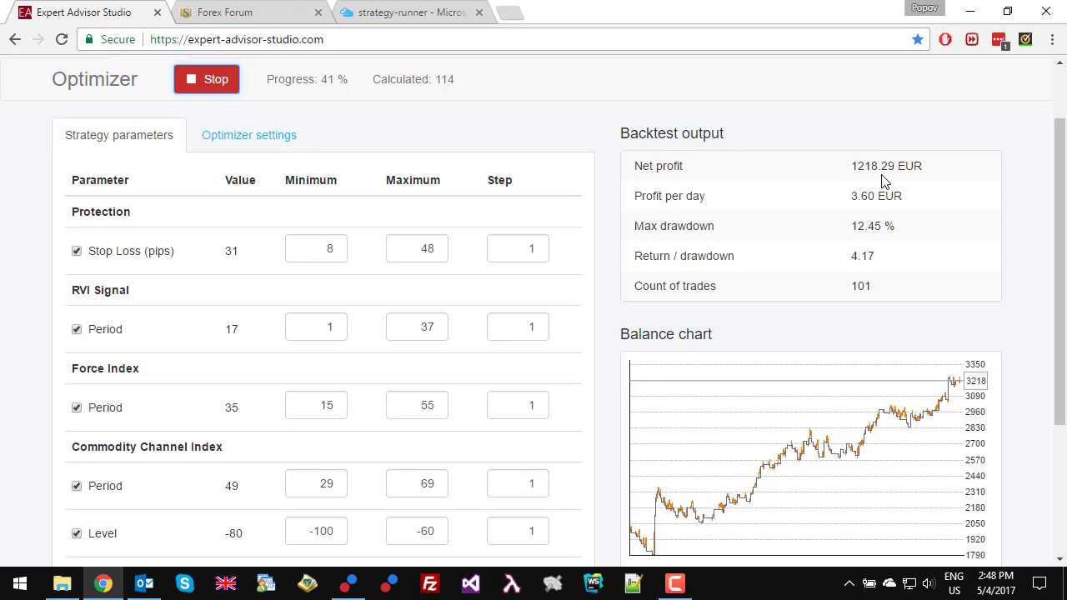
pyautogui.scroll(1, 879, 188)
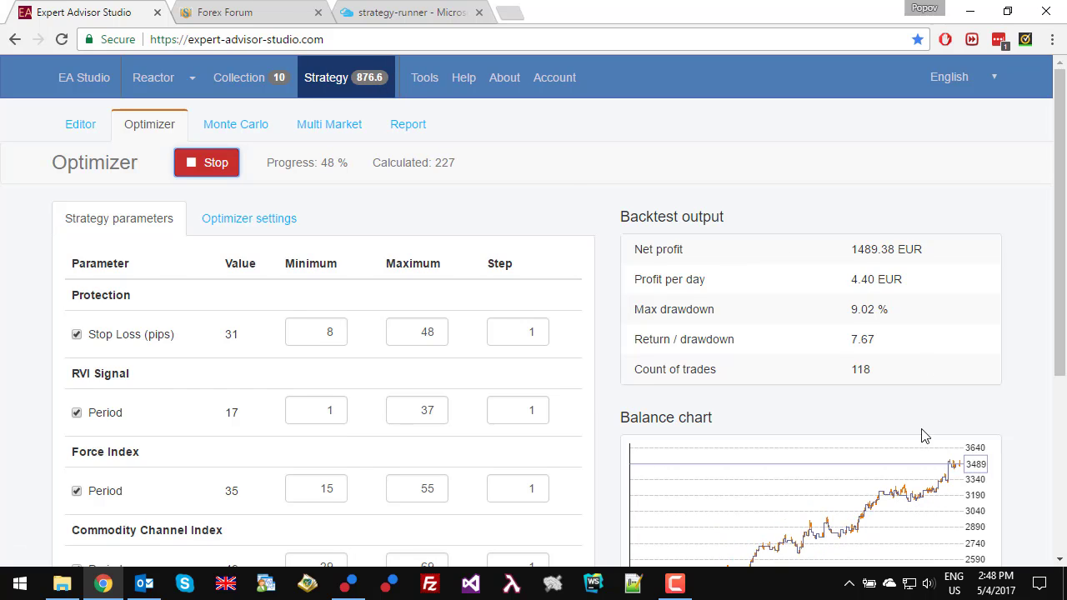
pyautogui.scroll(-2, 923, 435)
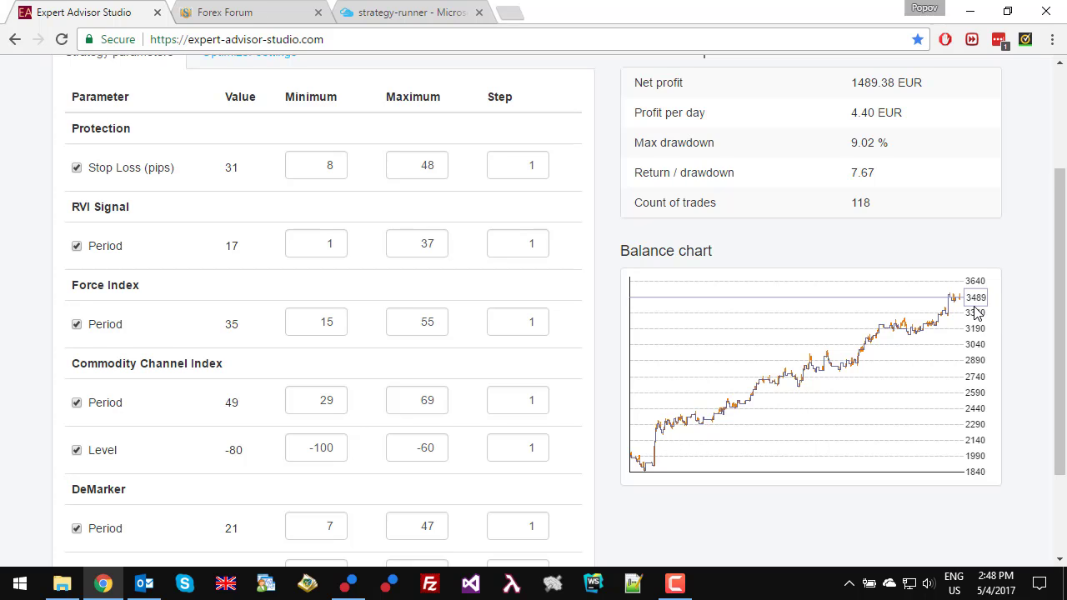
pyautogui.scroll(2, 979, 314)
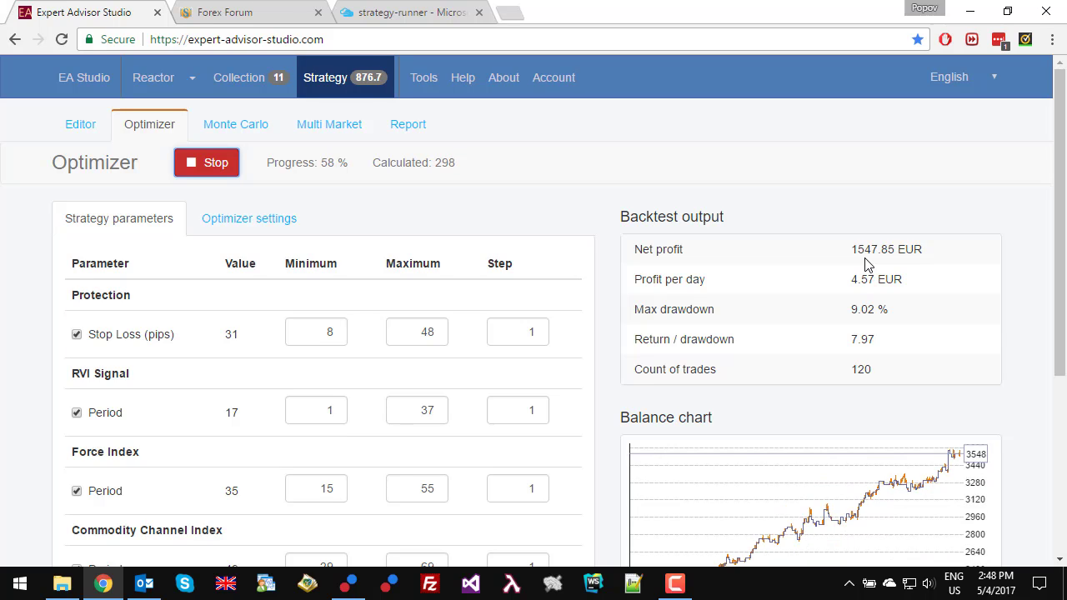
pyautogui.scroll(-2, 867, 264)
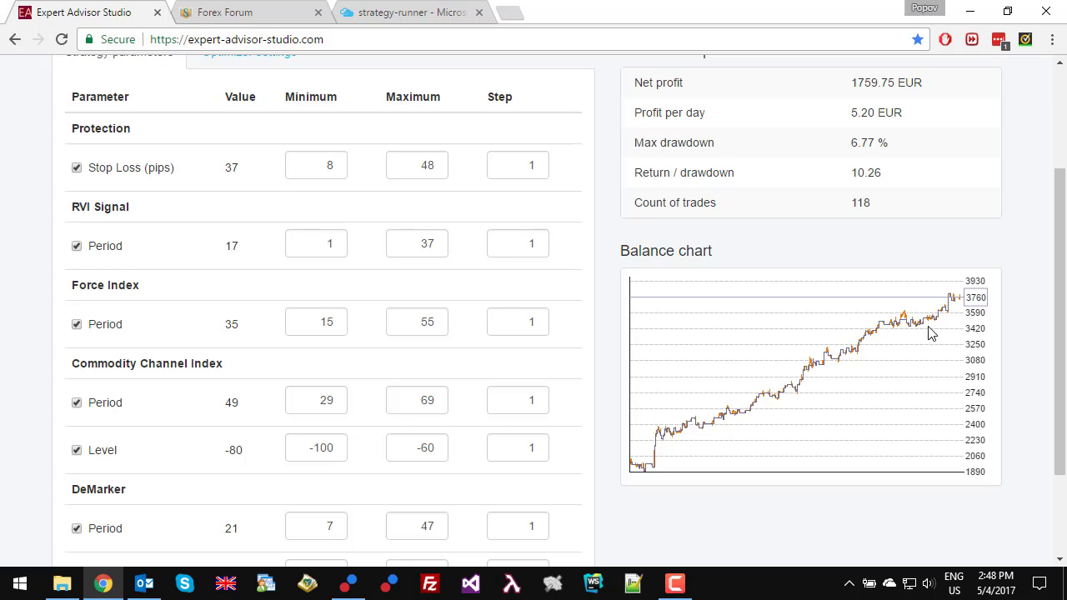
pyautogui.scroll(2, 932, 331)
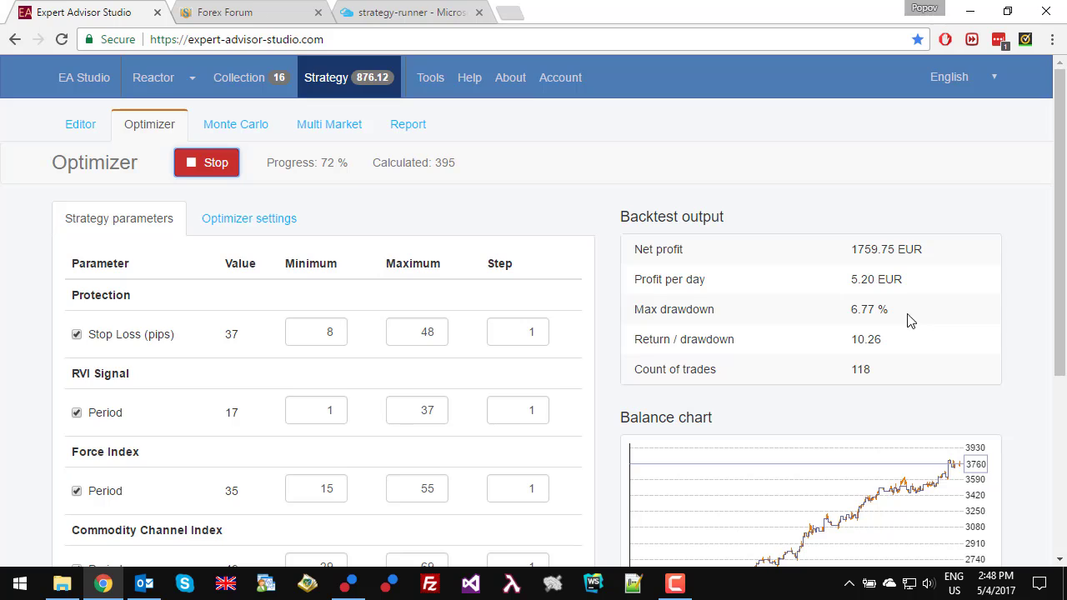
pyautogui.click(200, 166)
pyautogui.scroll(-2, 593, 242)
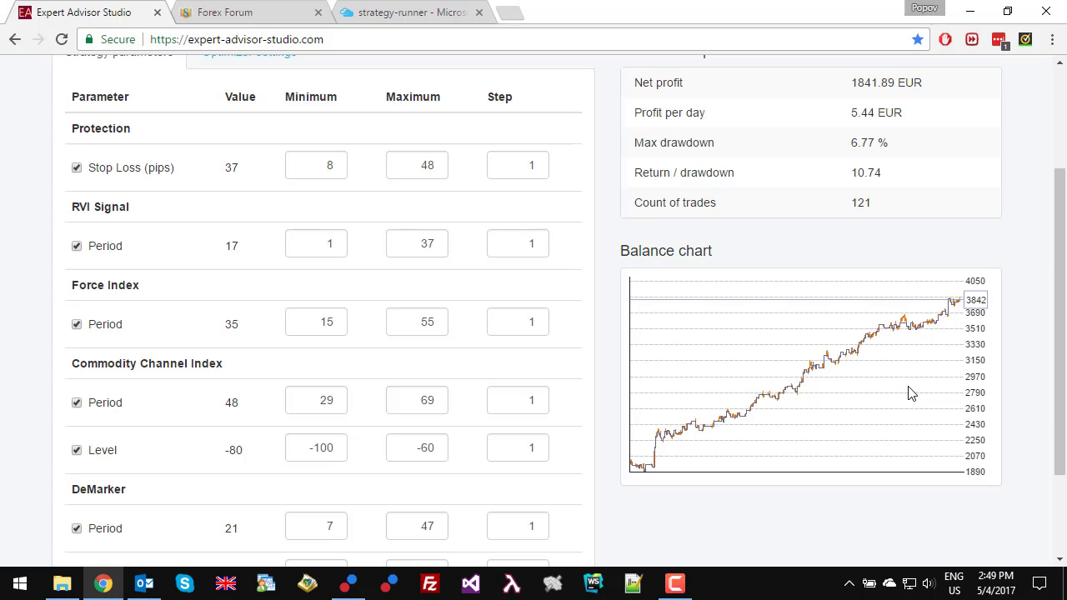
pyautogui.scroll(2, 871, 375)
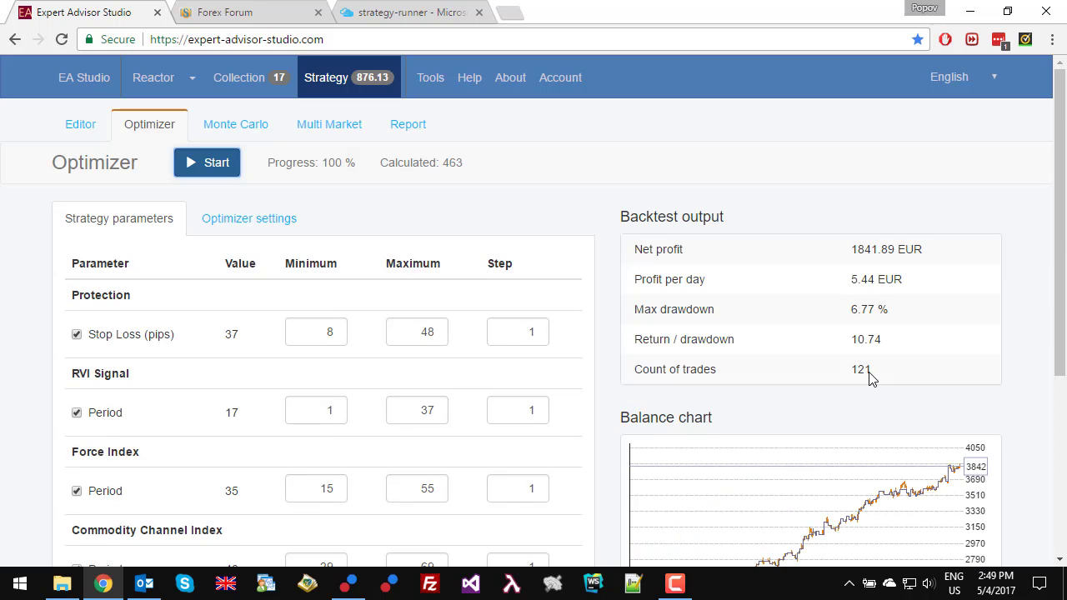
# Run the Monte Carlo test on the optimized strategy and examine the spread of the simulated balance curves.
pyautogui.click(243, 132)
pyautogui.click(220, 164)
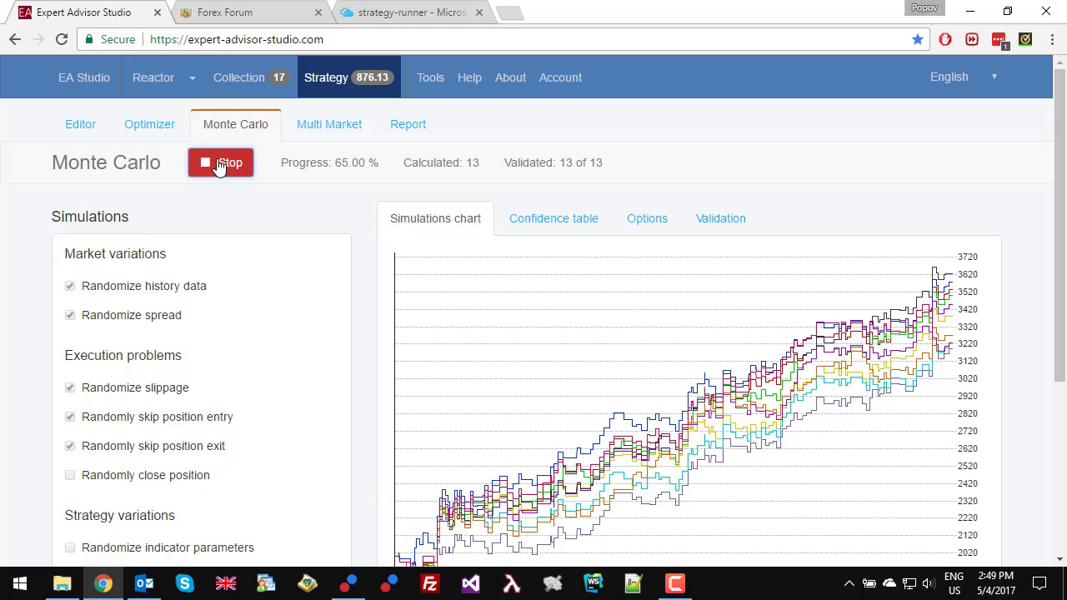
pyautogui.scroll(-2, 220, 166)
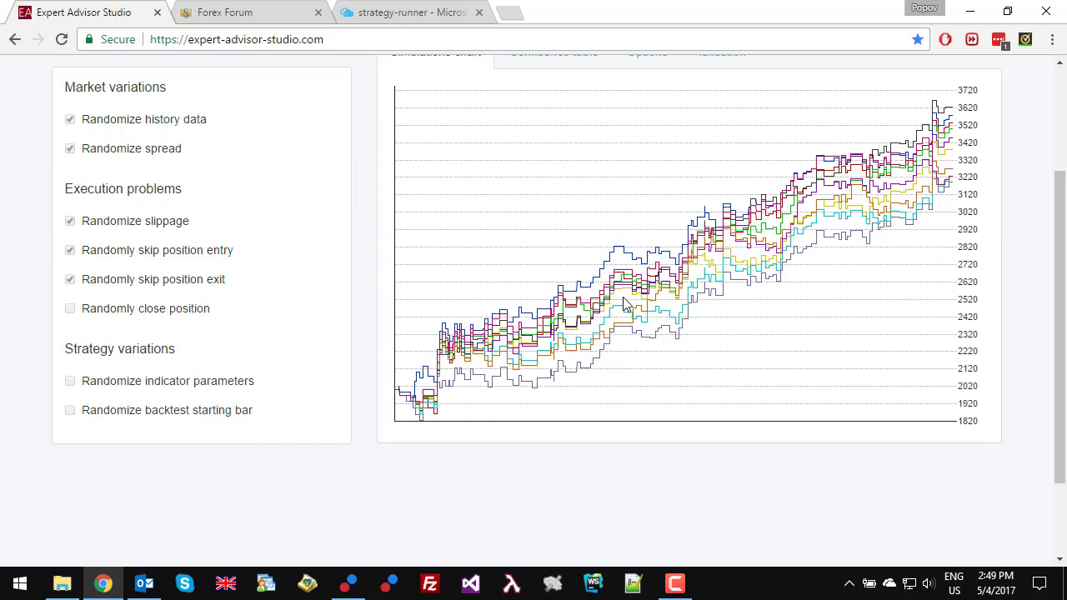
pyautogui.scroll(2, 746, 360)
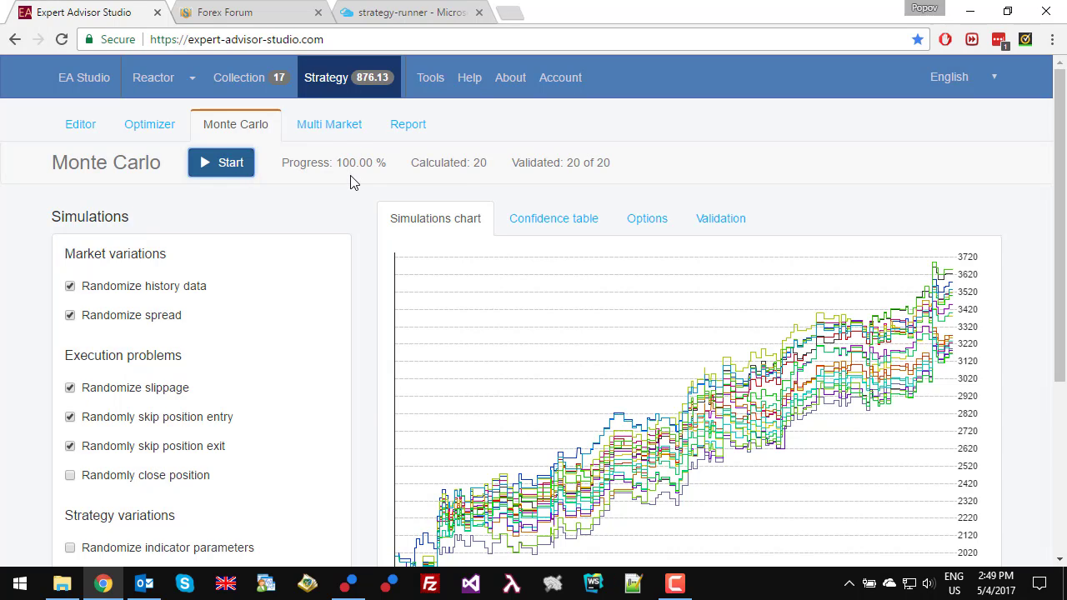
pyautogui.scroll(-2, 762, 365)
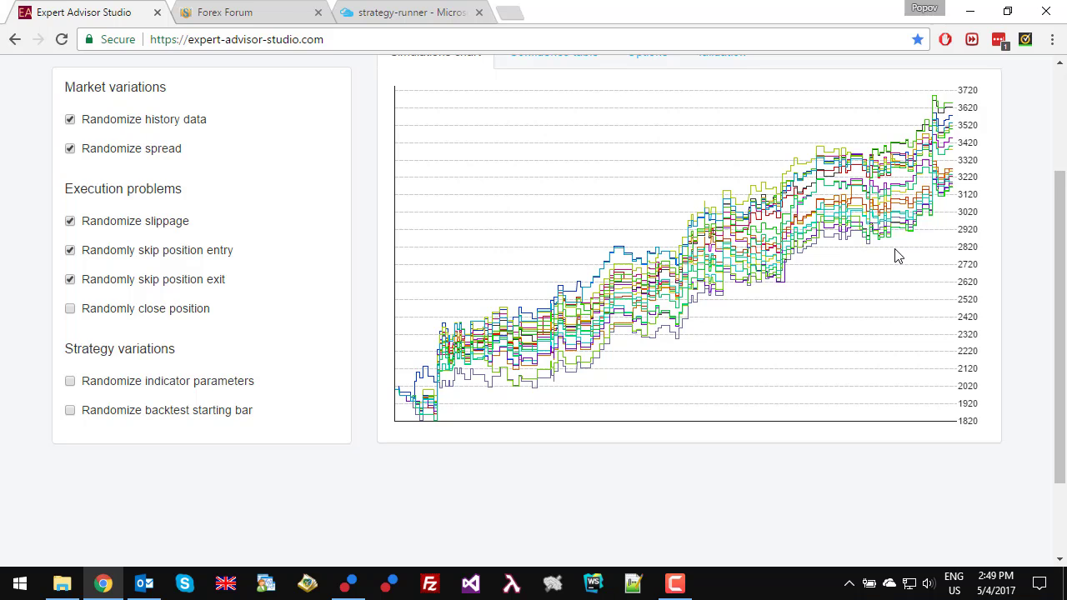
# Add randomized indicator parameters to the Monte Carlo simulations and rerun the test.
pyautogui.scroll(1, 234, 181)
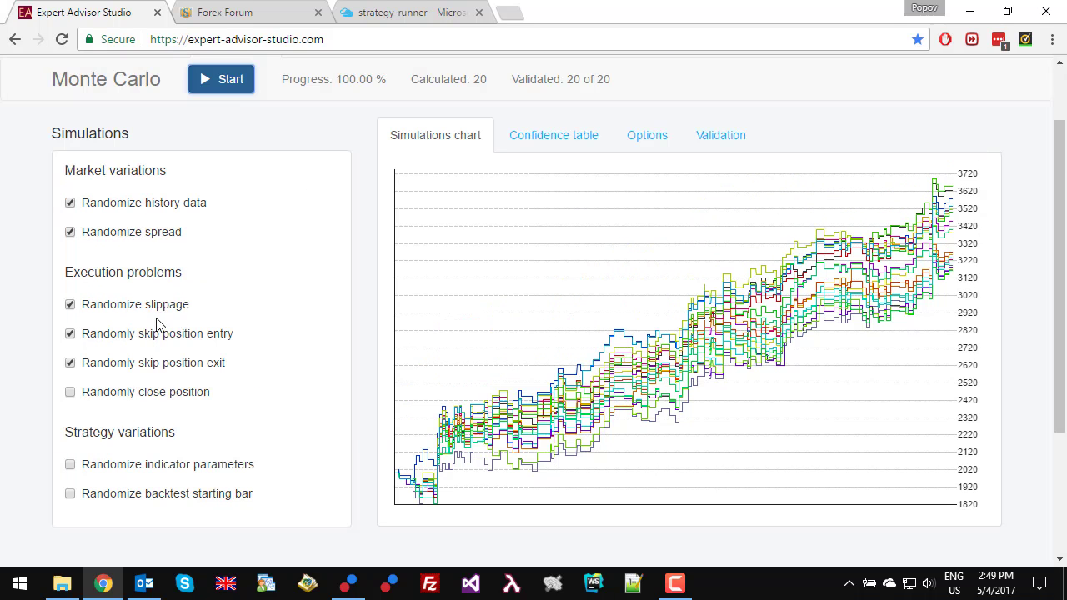
pyautogui.click(109, 471)
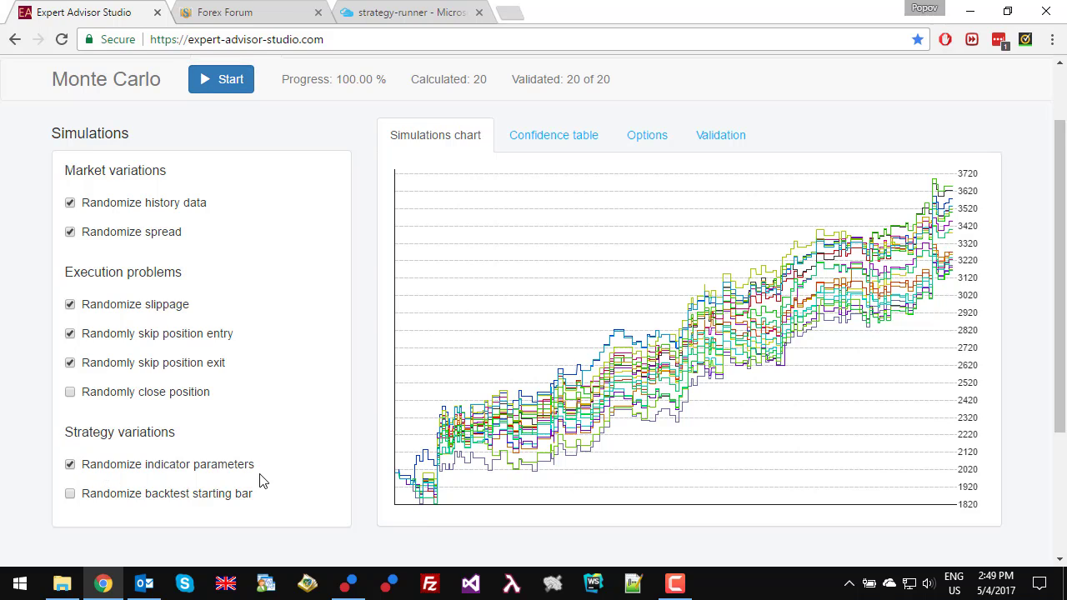
pyautogui.click(231, 88)
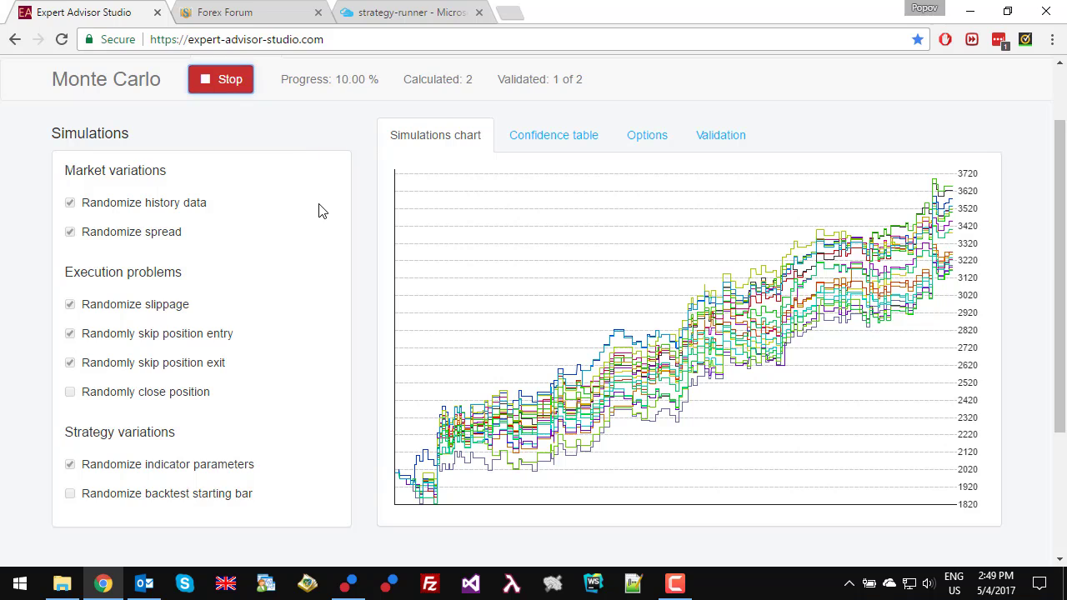
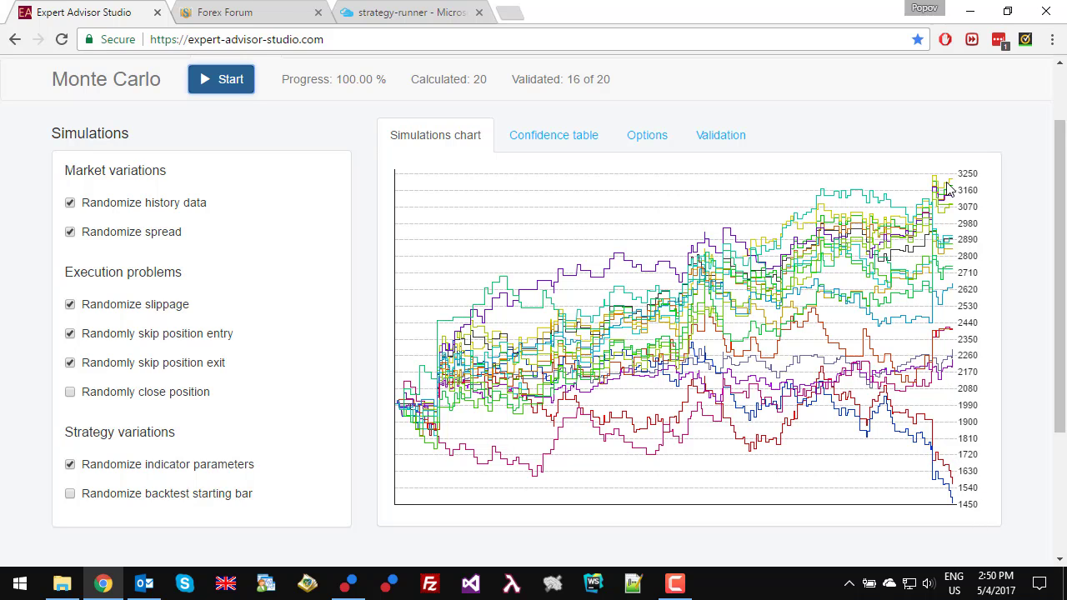
# Export the optimized strategy from the Editor as an MQ4 Expert Advisor.
pyautogui.scroll(1, 892, 360)
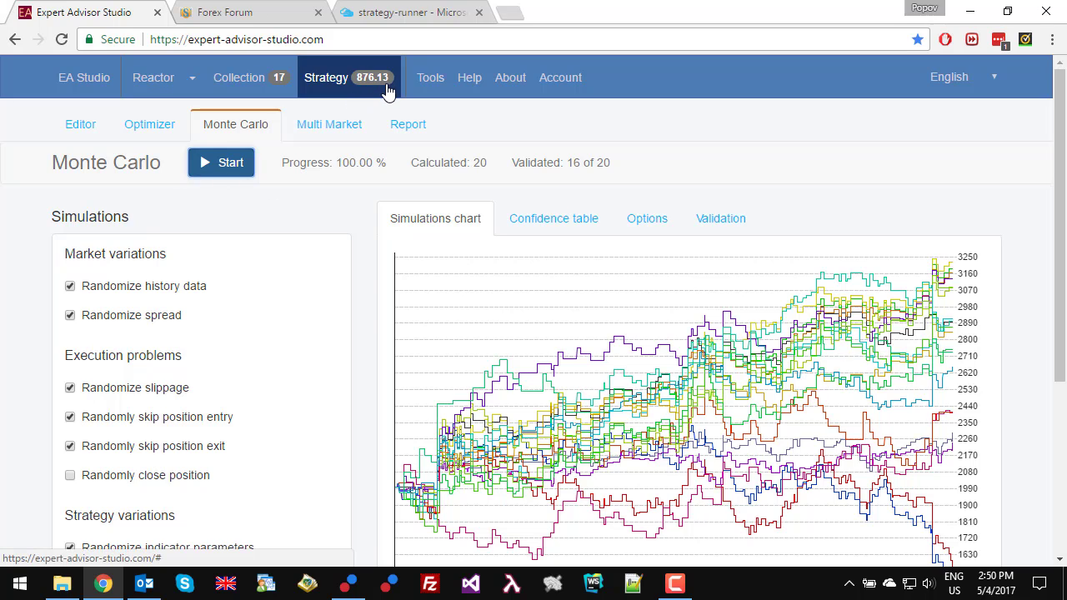
pyautogui.click(68, 130)
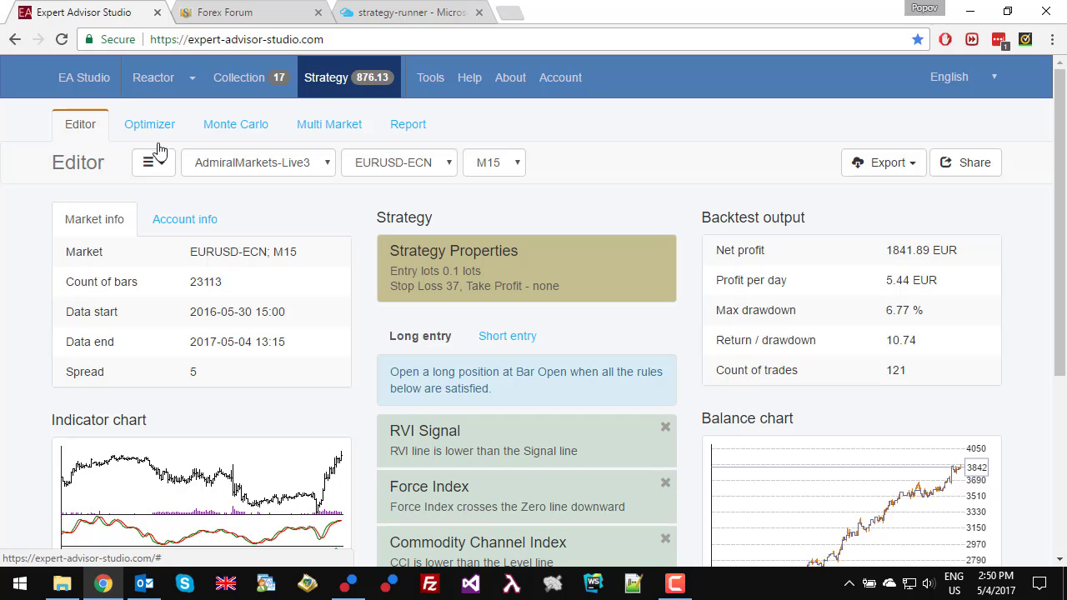
pyautogui.click(884, 163)
pyautogui.click(863, 199)
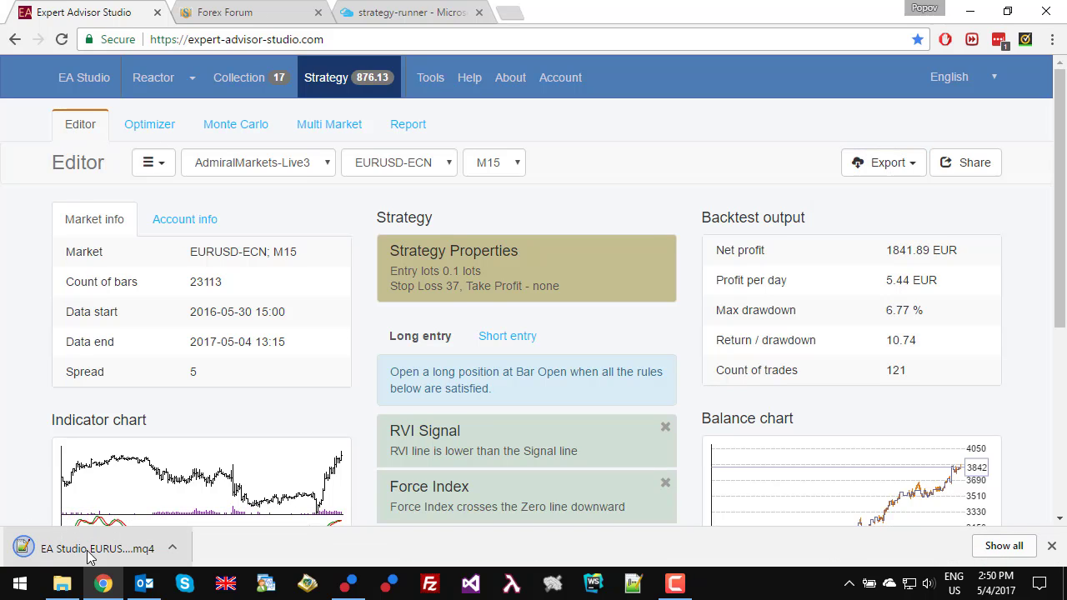
# Copy the downloaded Expert Advisor file into the terminal's MQL4 Experts folder in File Explorer.
pyautogui.click(62, 585)
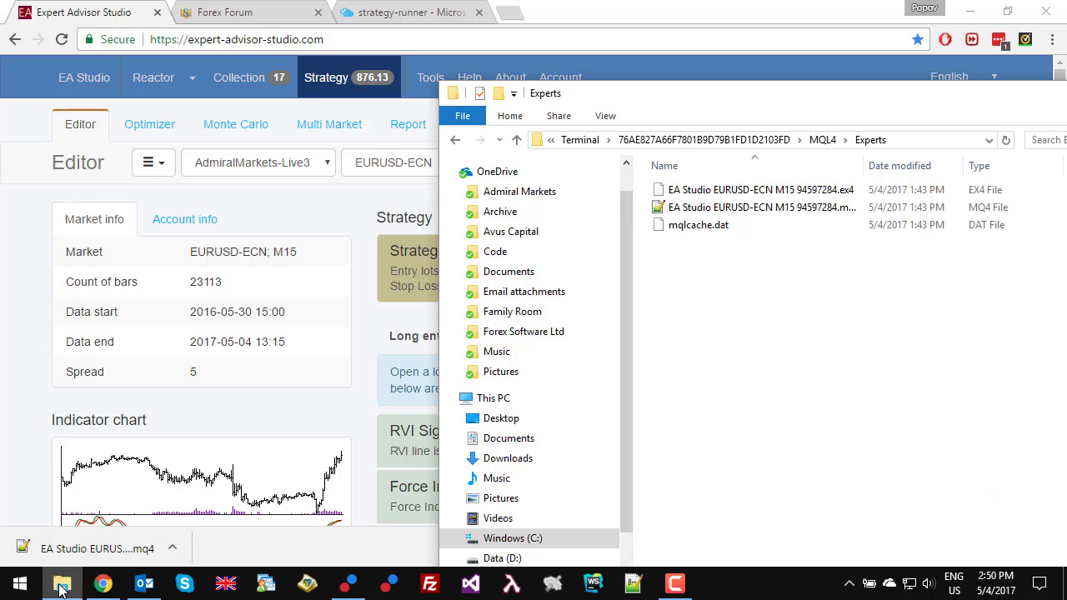
pyautogui.click(60, 584)
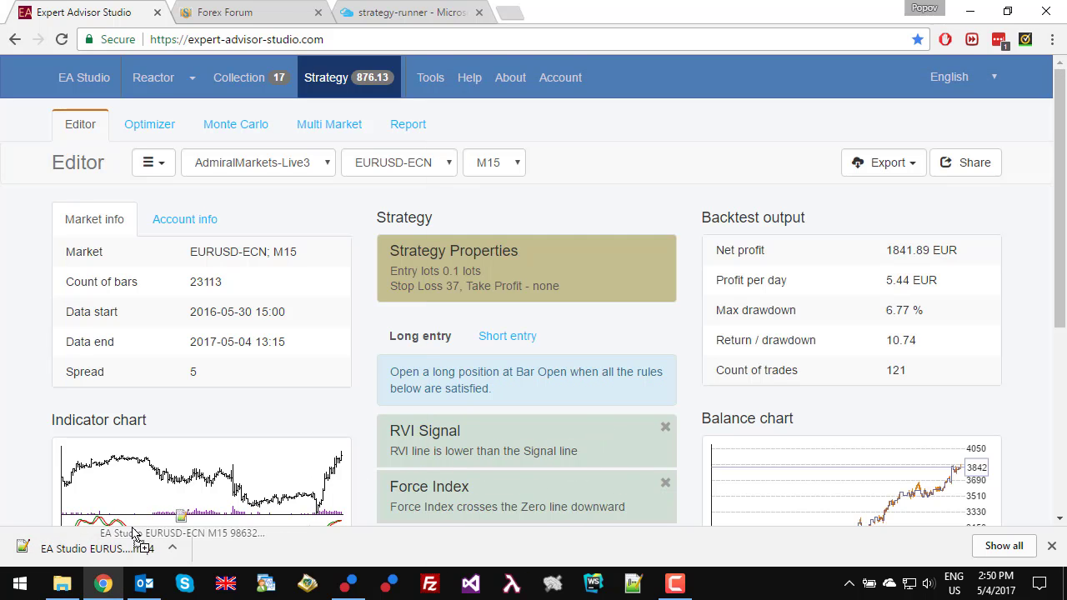
pyautogui.click(56, 584)
pyautogui.moveTo(97, 548); pyautogui.dragTo(855, 350)
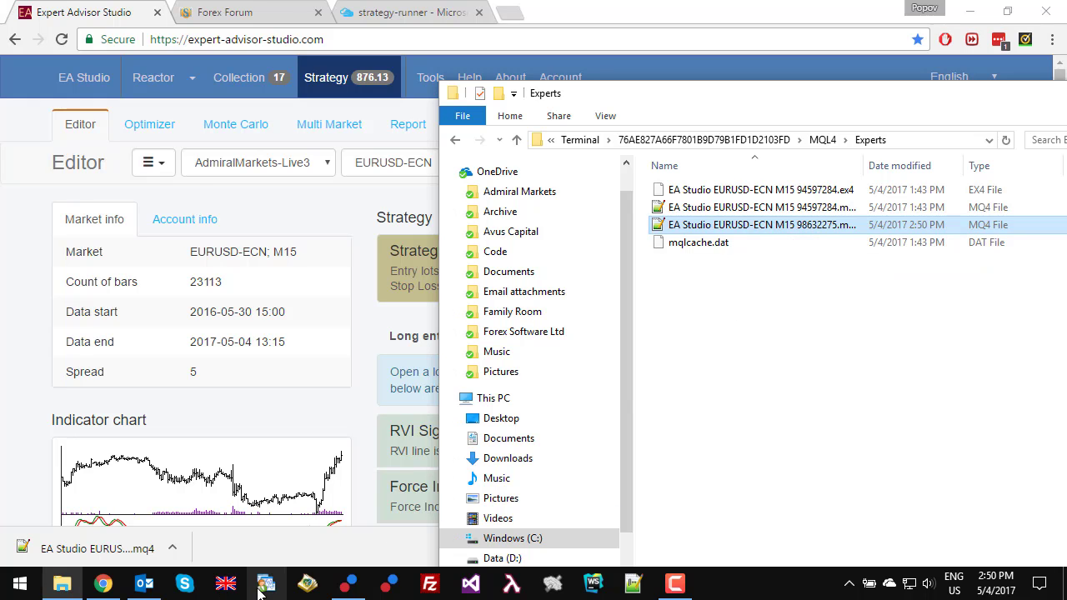
pyautogui.click(349, 584)
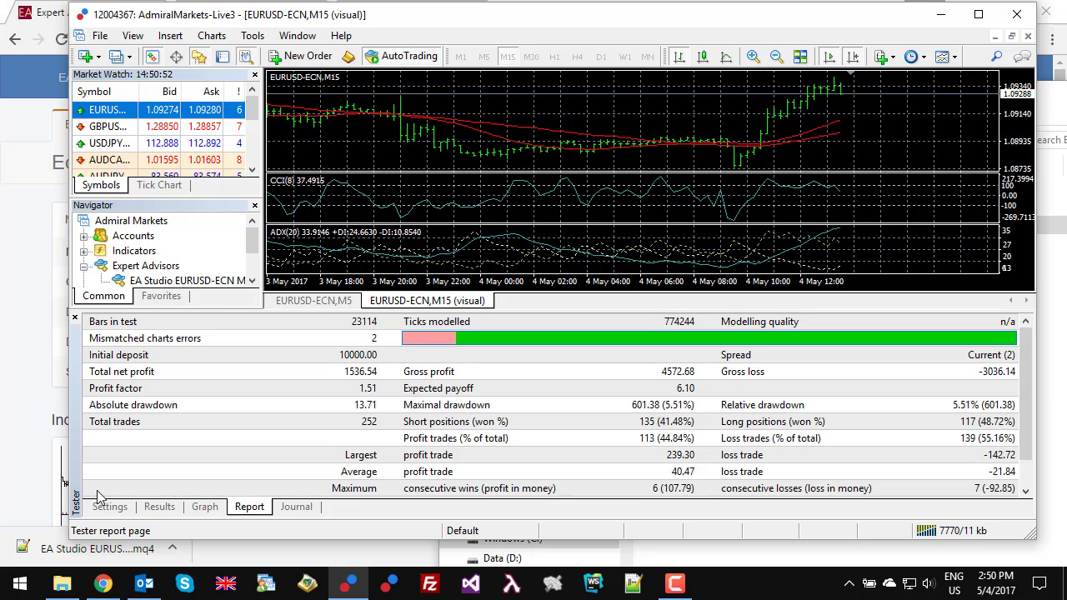
pyautogui.rightClick(121, 273)
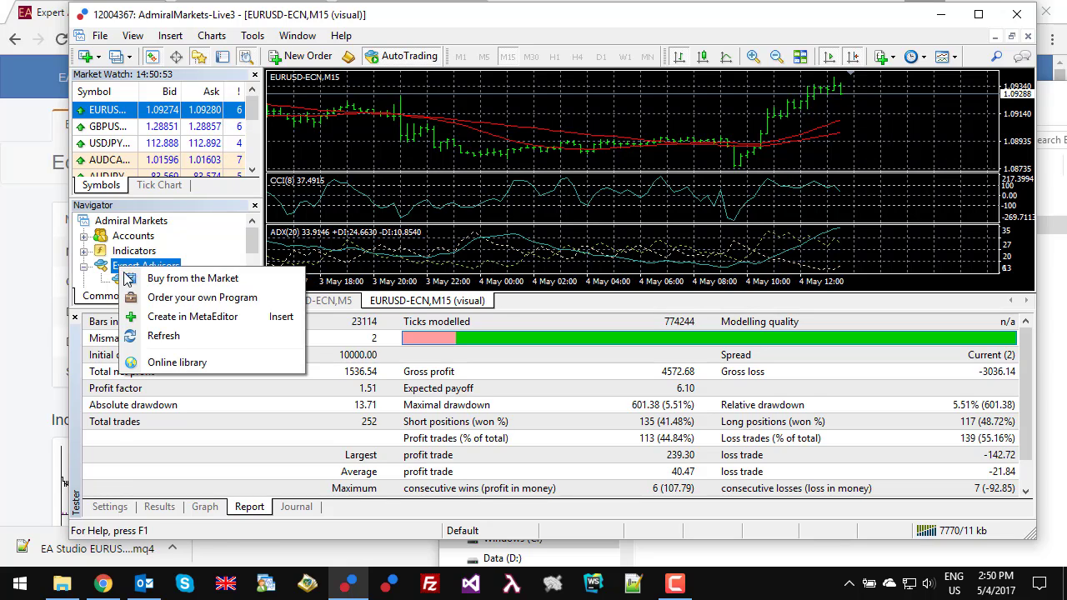
pyautogui.click(162, 333)
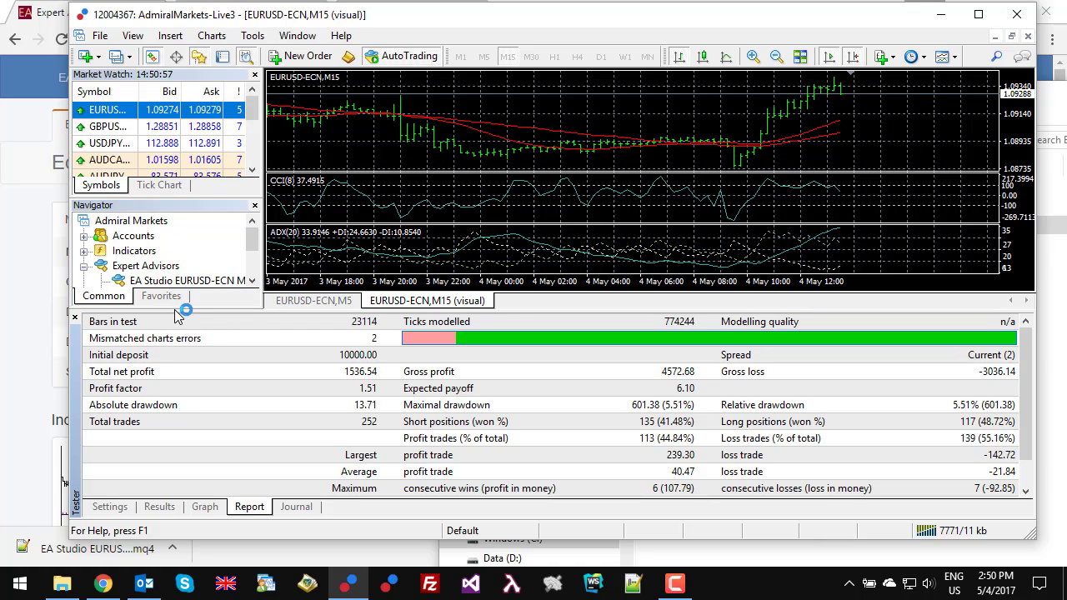
pyautogui.moveTo(176, 308); pyautogui.dragTo(174, 378)
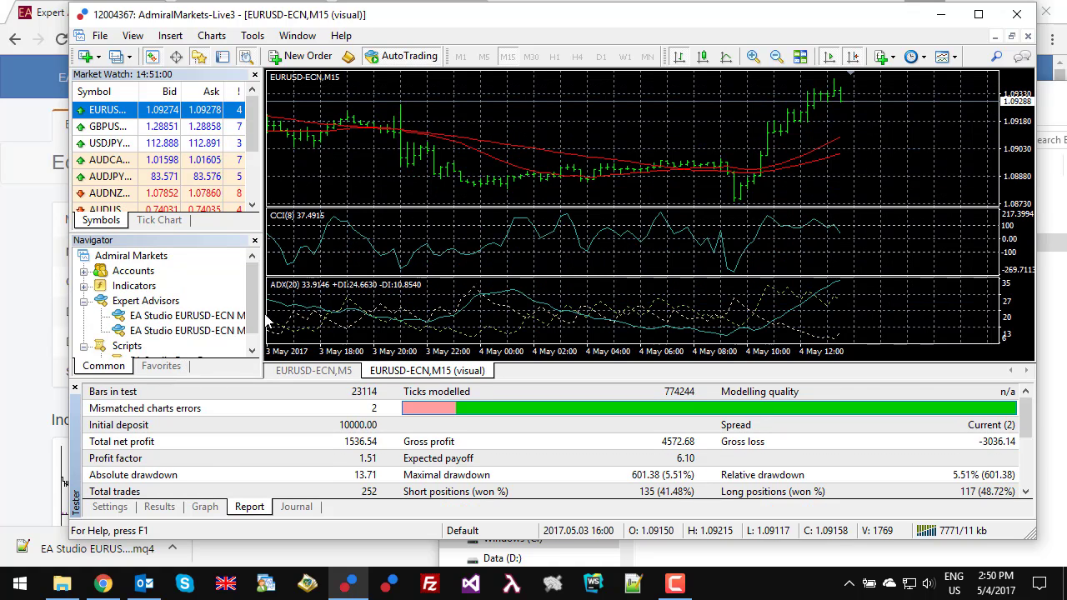
pyautogui.moveTo(259, 310); pyautogui.dragTo(371, 310)
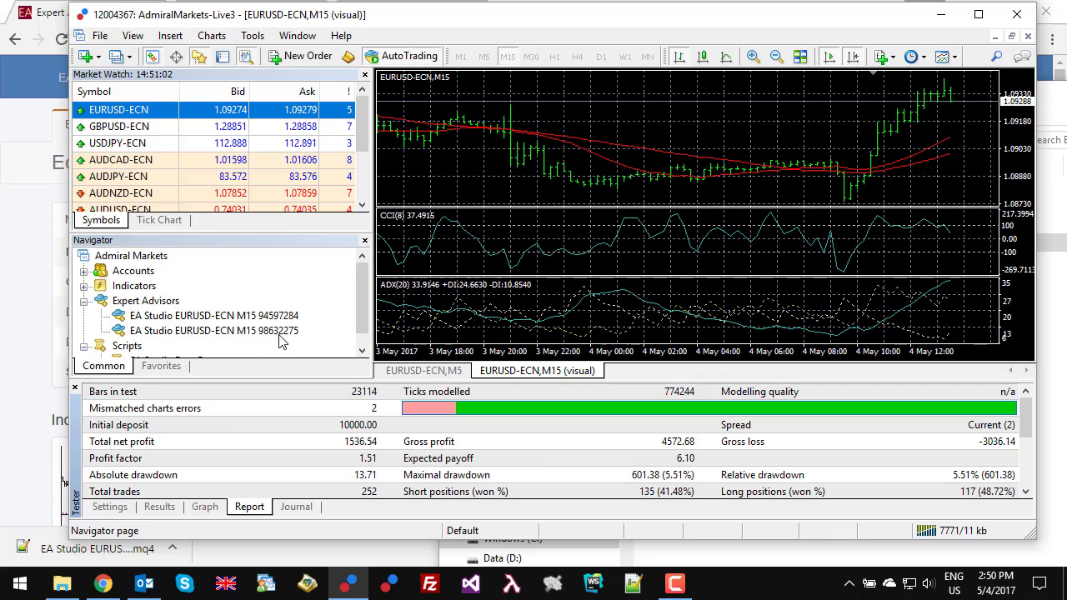
pyautogui.click(281, 333)
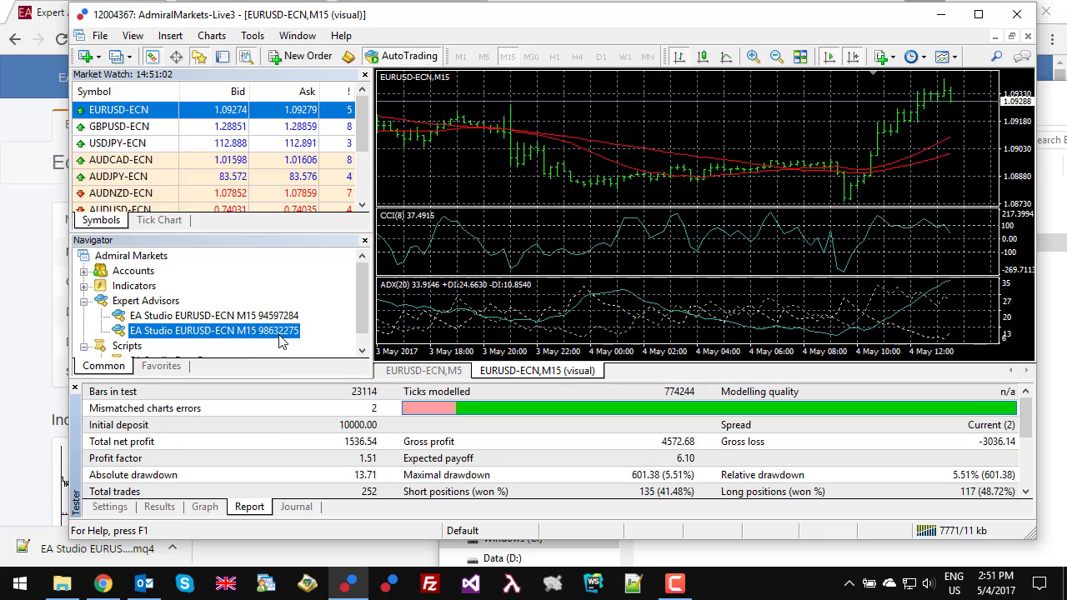
# Backtest EA Studio EURUSD-ECN M15 98632275.ex4 in the Strategy Tester on EURUSD-ECN M15.
pyautogui.click(116, 510)
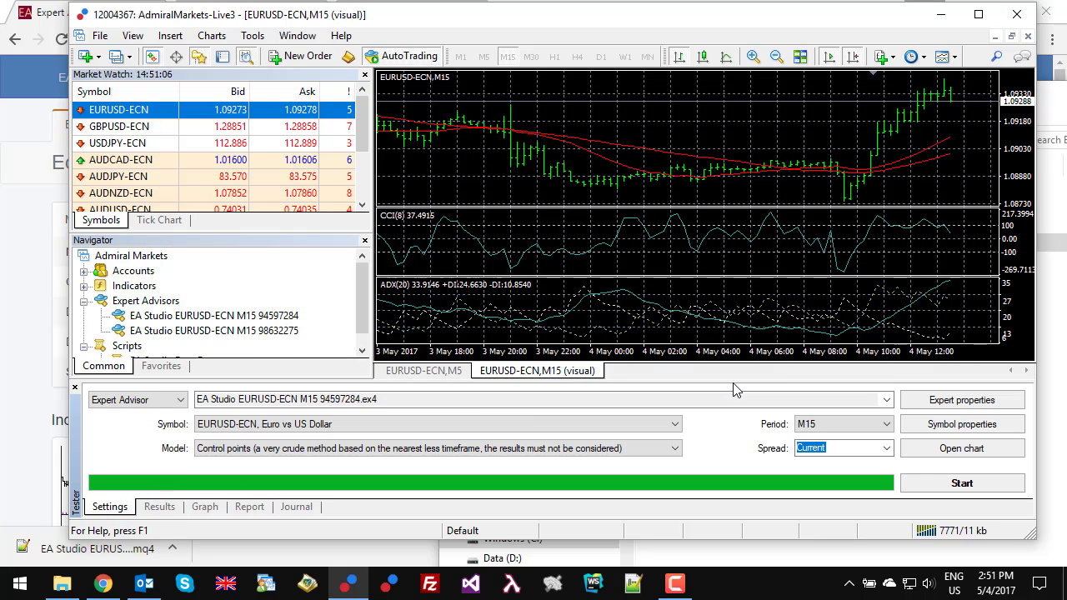
pyautogui.moveTo(733, 382); pyautogui.dragTo(734, 283)
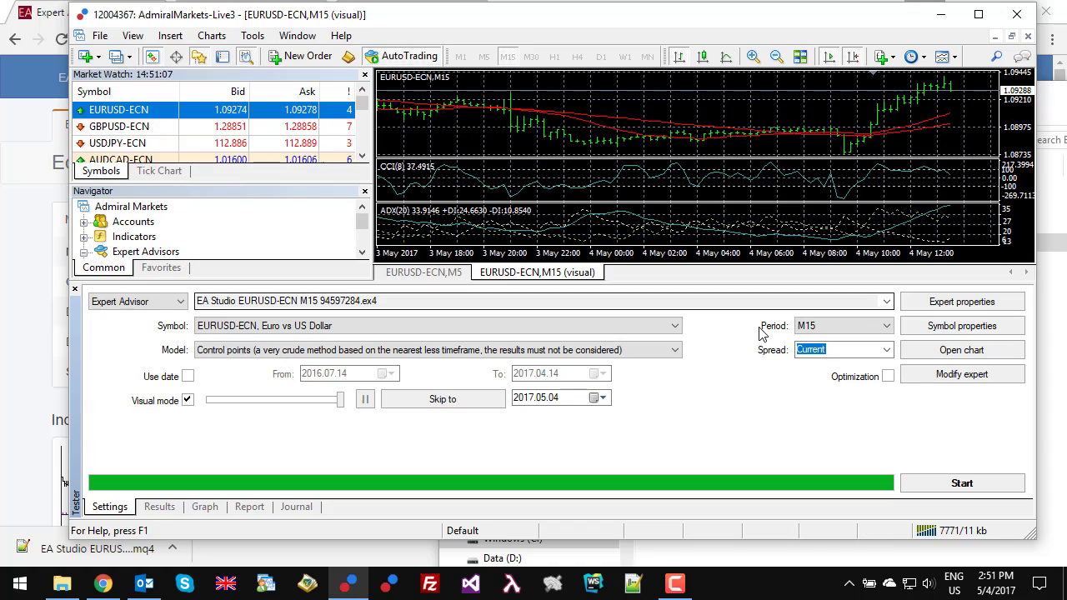
pyautogui.click(888, 301)
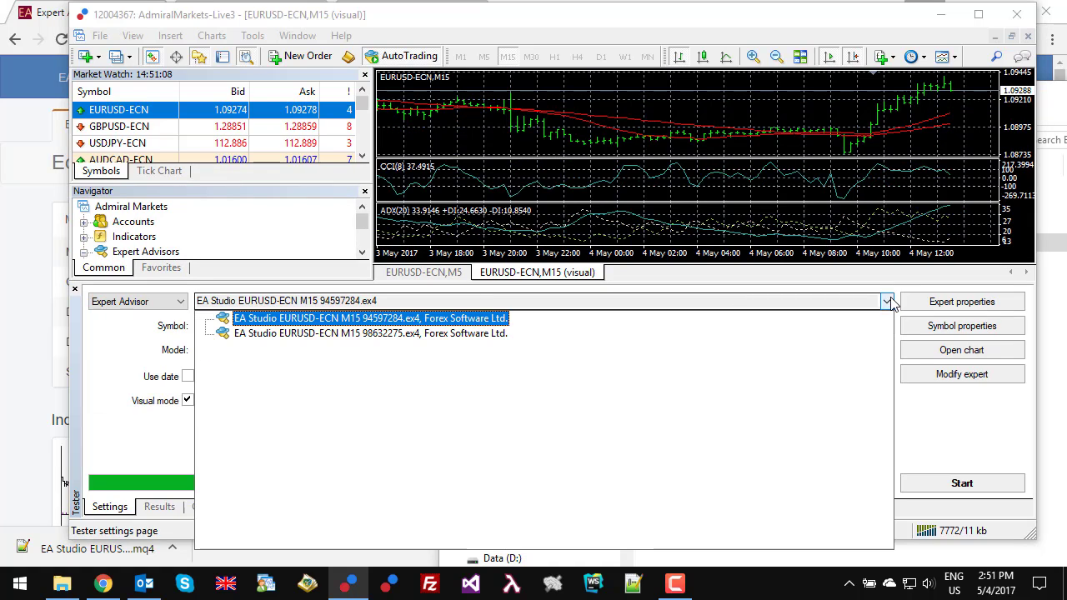
pyautogui.click(388, 334)
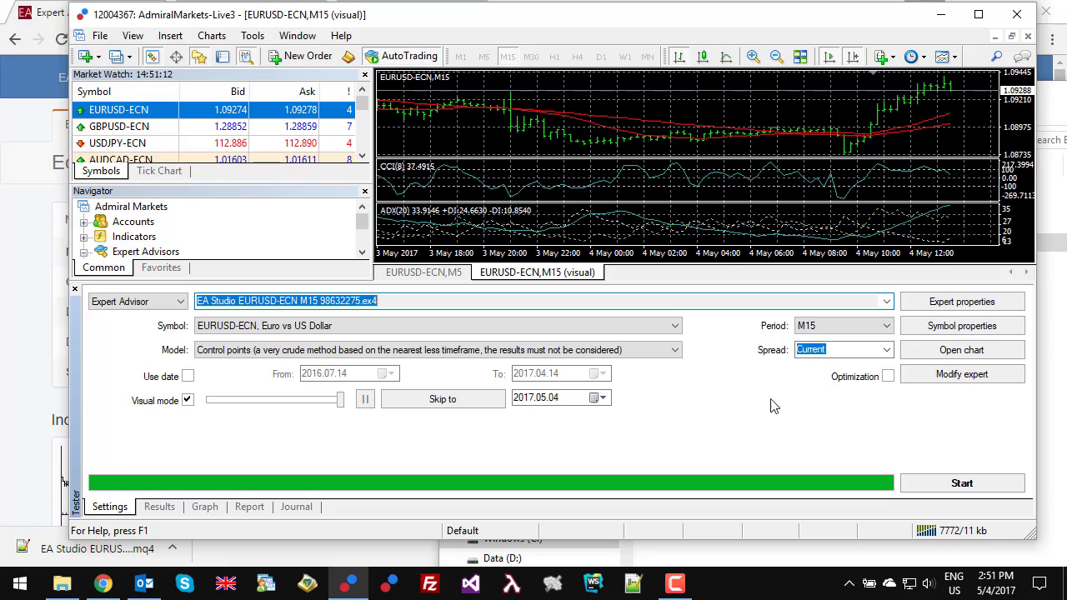
pyautogui.click(934, 481)
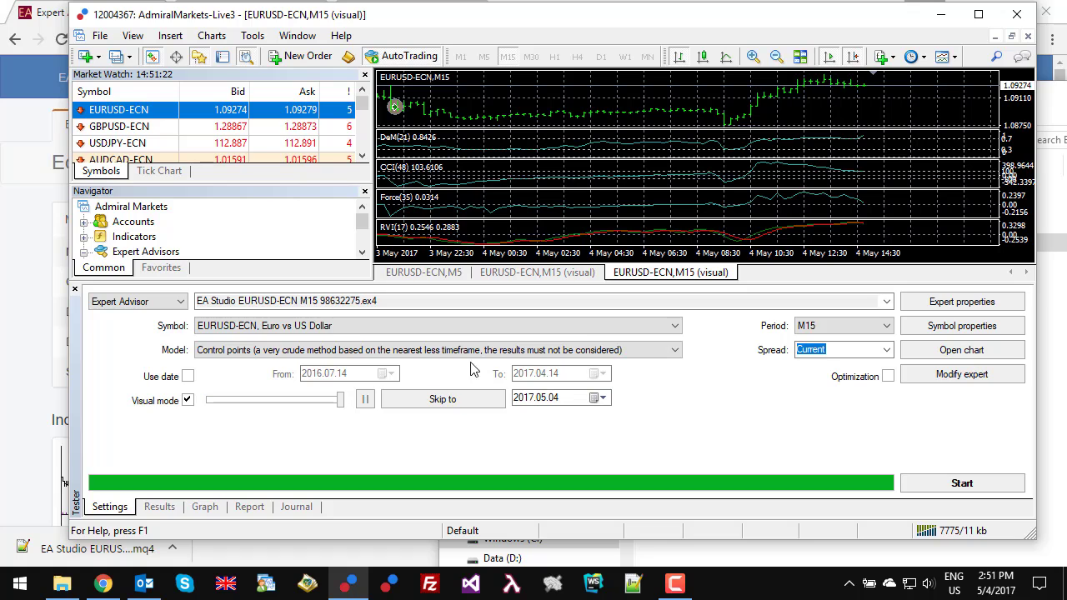
# Review the backtest's trade list and balance graph.
pyautogui.click(156, 509)
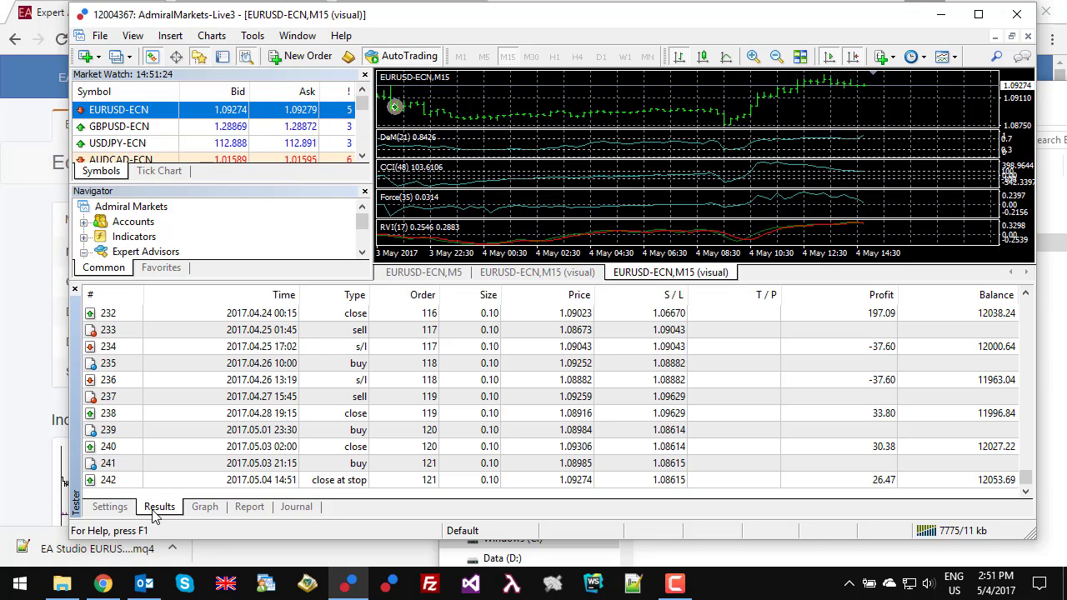
pyautogui.click(206, 508)
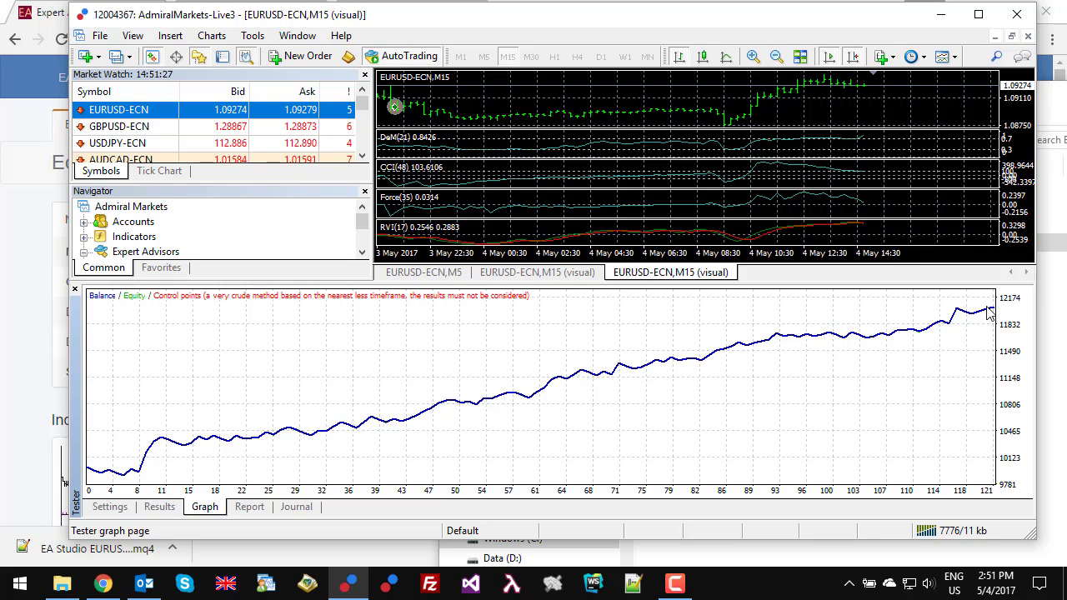
pyautogui.moveTo(990, 314)
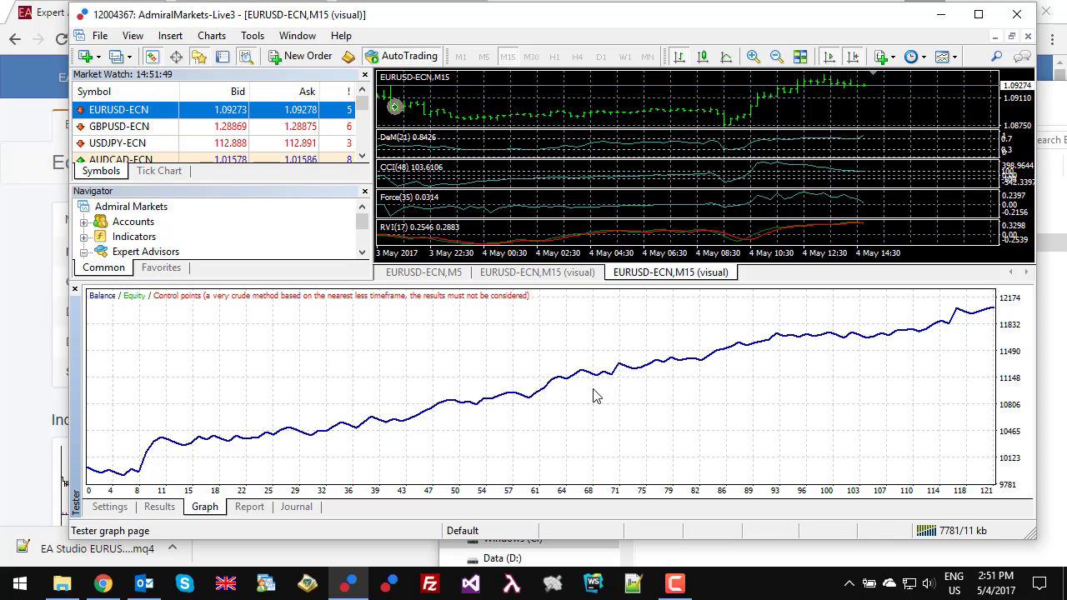
# Close both visual backtest charts and enlarge the area for the remaining price chart and the Navigator.
pyautogui.middleClick(638, 274)
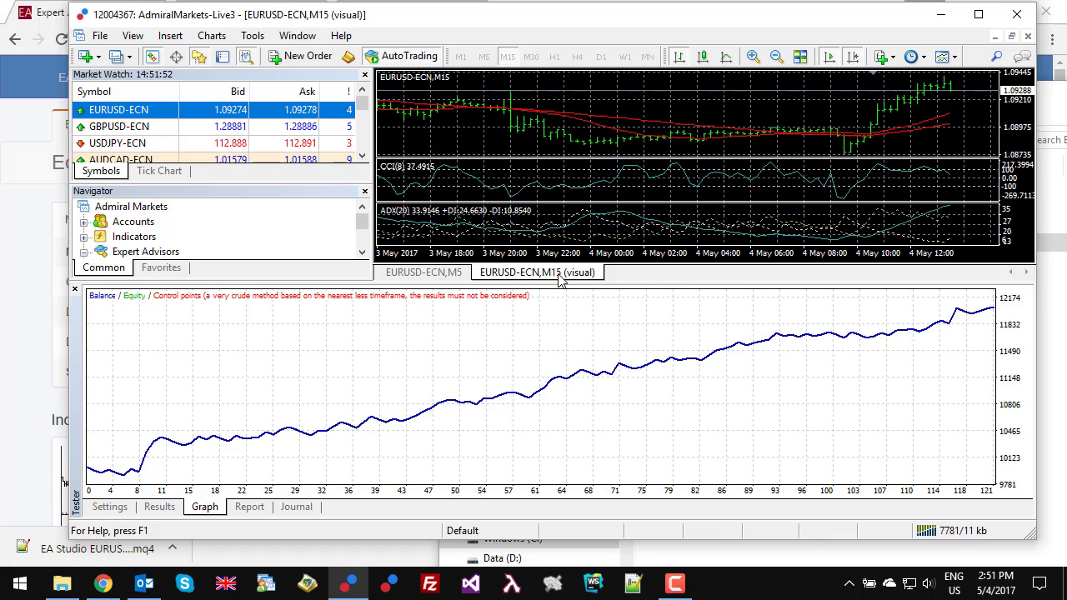
pyautogui.middleClick(559, 275)
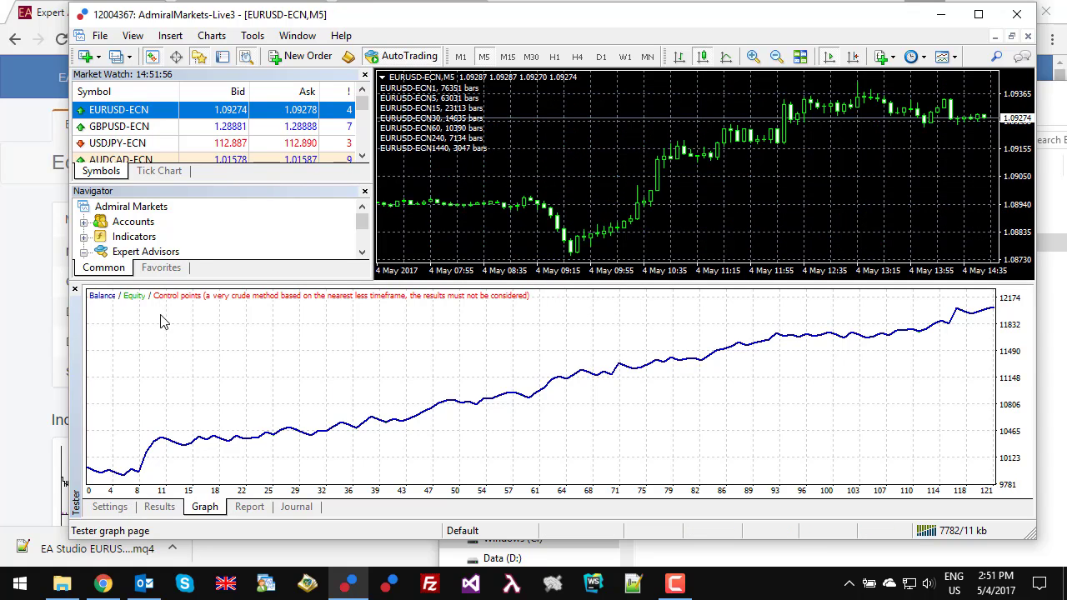
pyautogui.moveTo(199, 286); pyautogui.dragTo(190, 370)
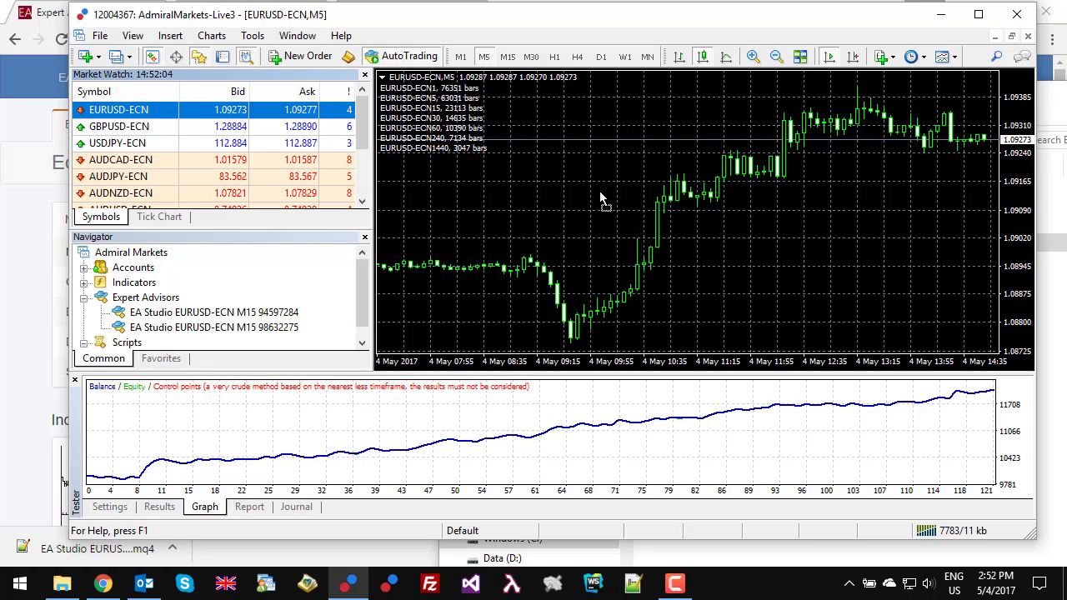
pyautogui.moveTo(600, 197); pyautogui.dragTo(600, 197)
pyautogui.moveTo(417, 91); pyautogui.dragTo(671, 129)
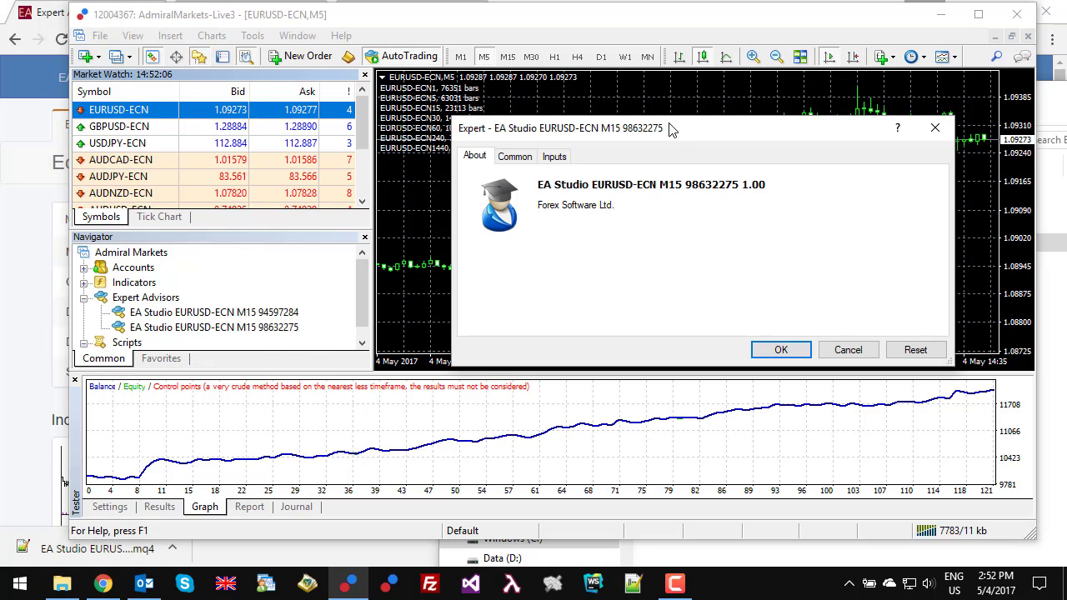
pyautogui.click(515, 157)
pyautogui.click(554, 157)
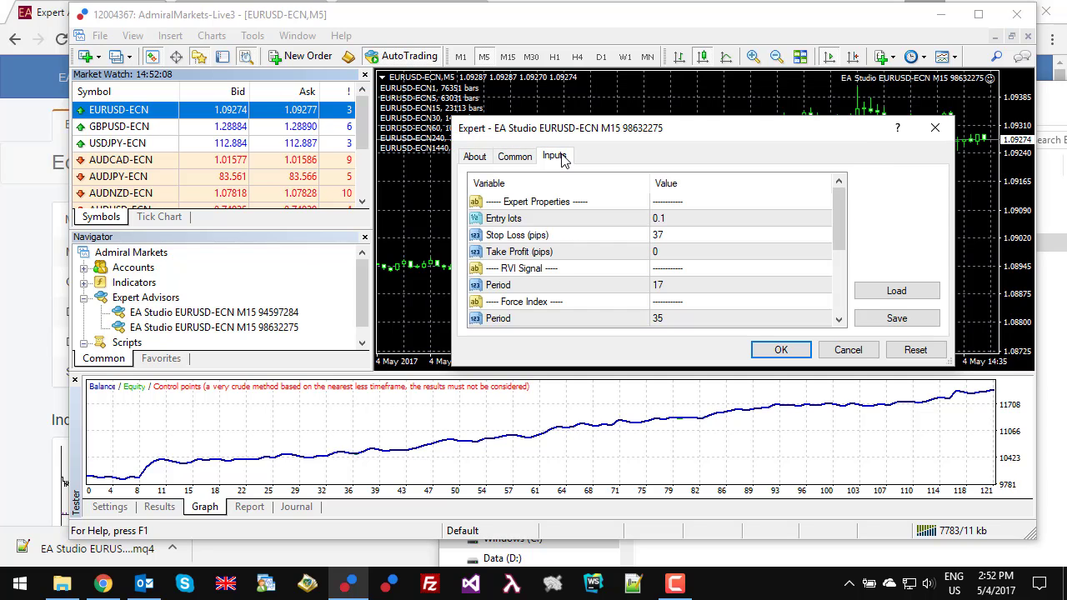
pyautogui.click(474, 157)
pyautogui.click(507, 157)
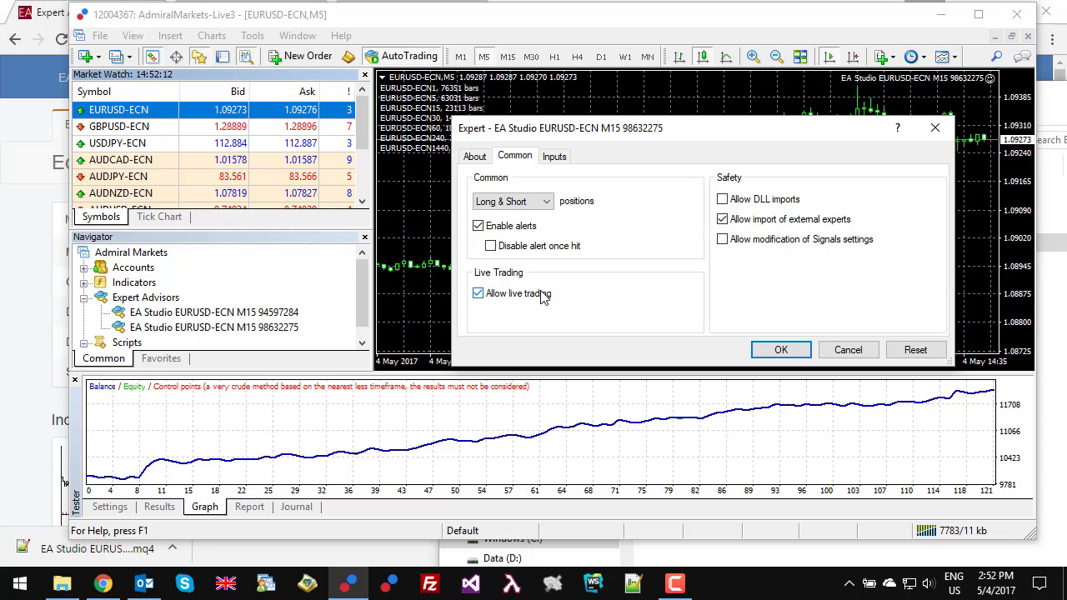
pyautogui.click(554, 158)
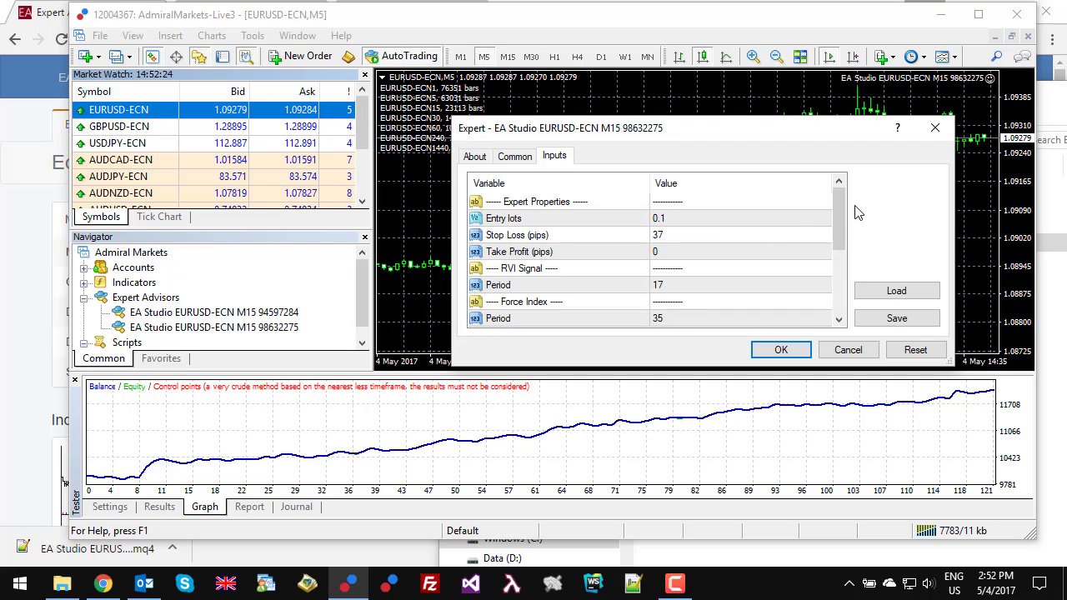
pyautogui.scroll(-3, 840, 221)
pyautogui.scroll(3, 840, 232)
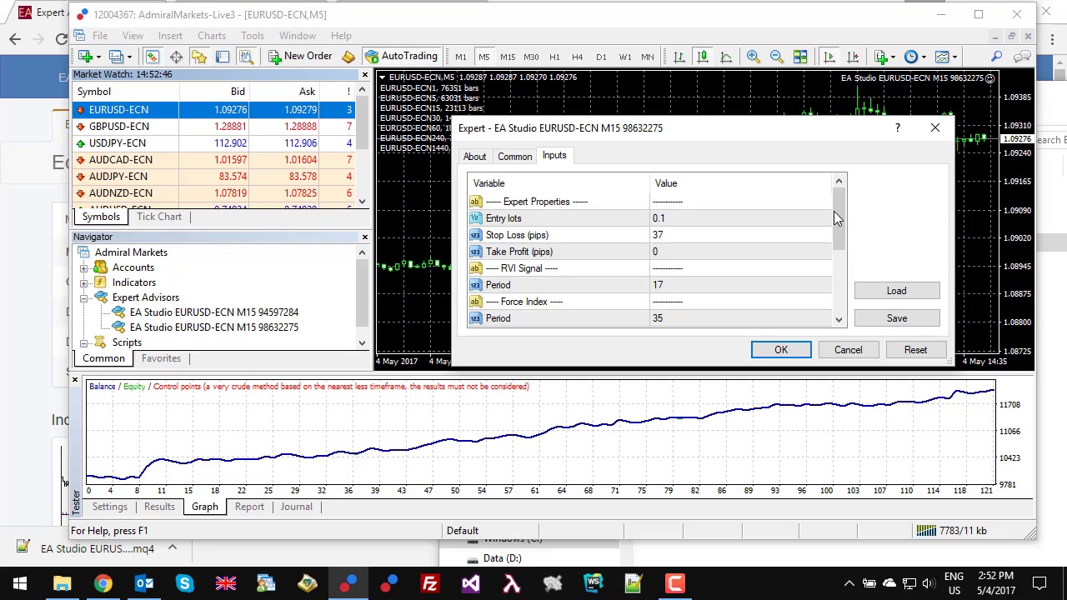
pyautogui.moveTo(837, 217); pyautogui.dragTo(800, 285)
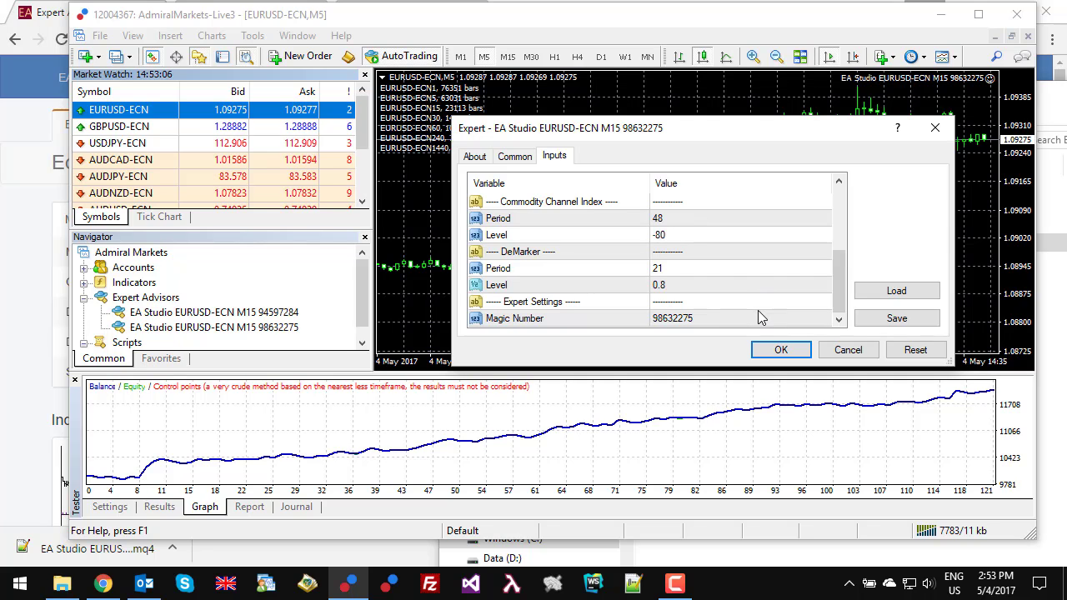
pyautogui.click(781, 351)
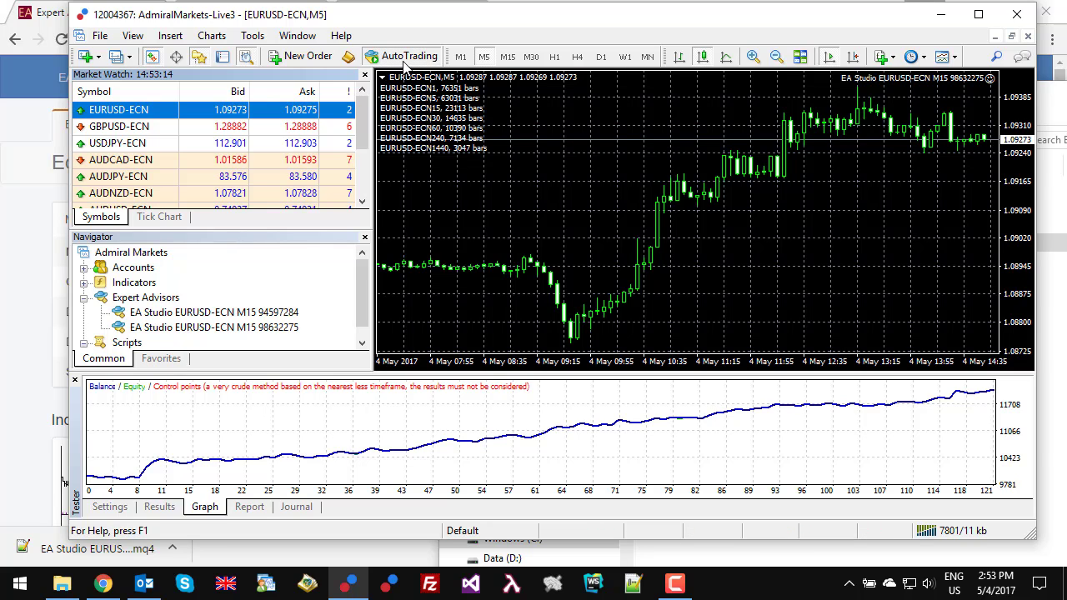
# Remove the attached Expert Advisor from the EURUSD-ECN M5 chart.
pyautogui.rightClick(544, 115)
pyautogui.moveTo(650, 221)
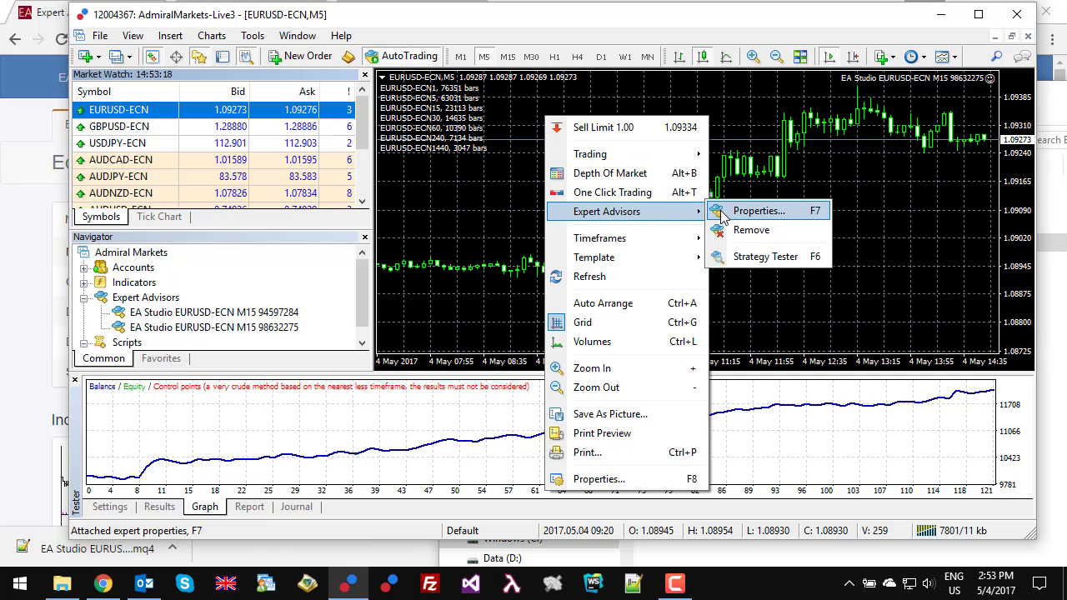
pyautogui.click(746, 230)
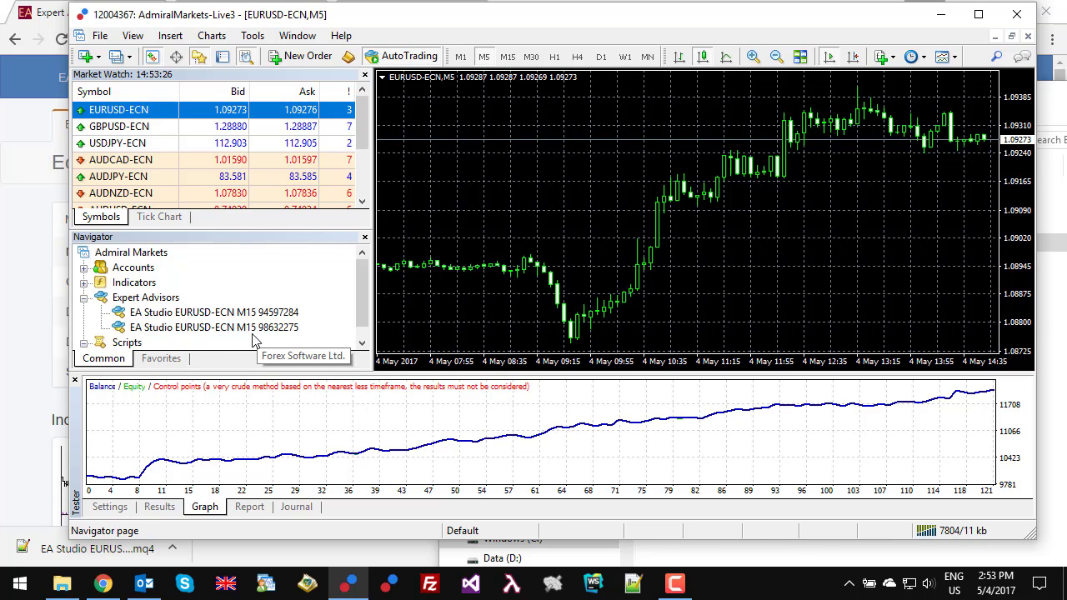
pyautogui.click(507, 56)
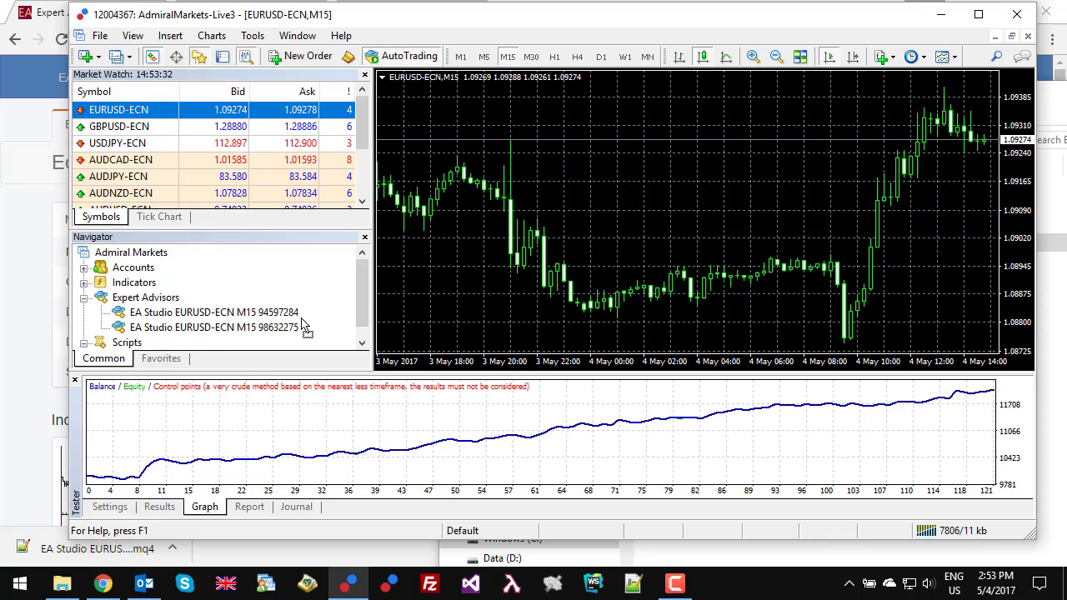
pyautogui.moveTo(600, 198); pyautogui.dragTo(602, 200)
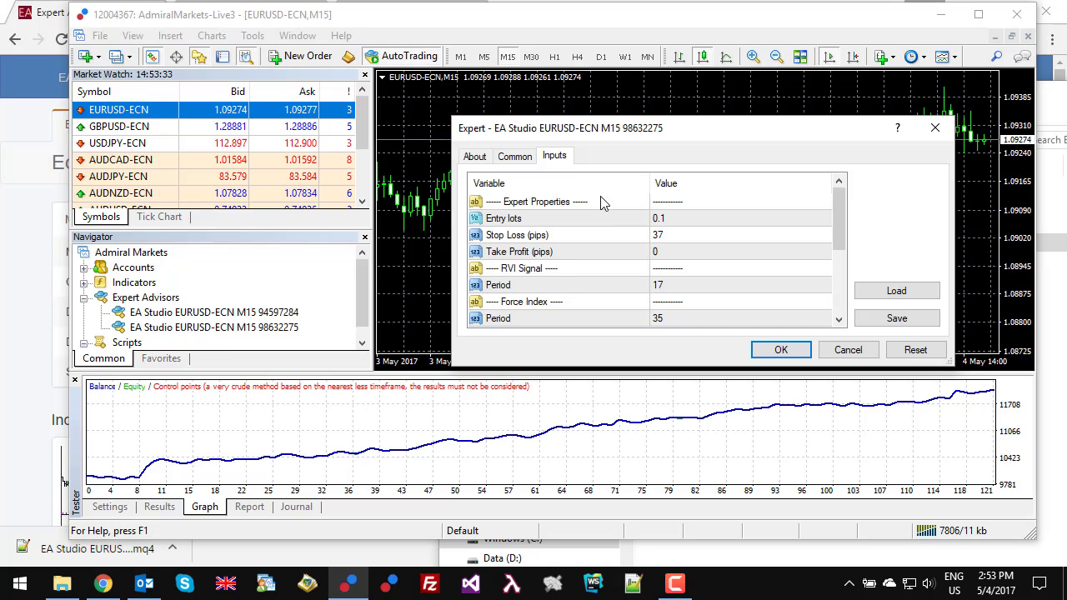
pyautogui.click(780, 350)
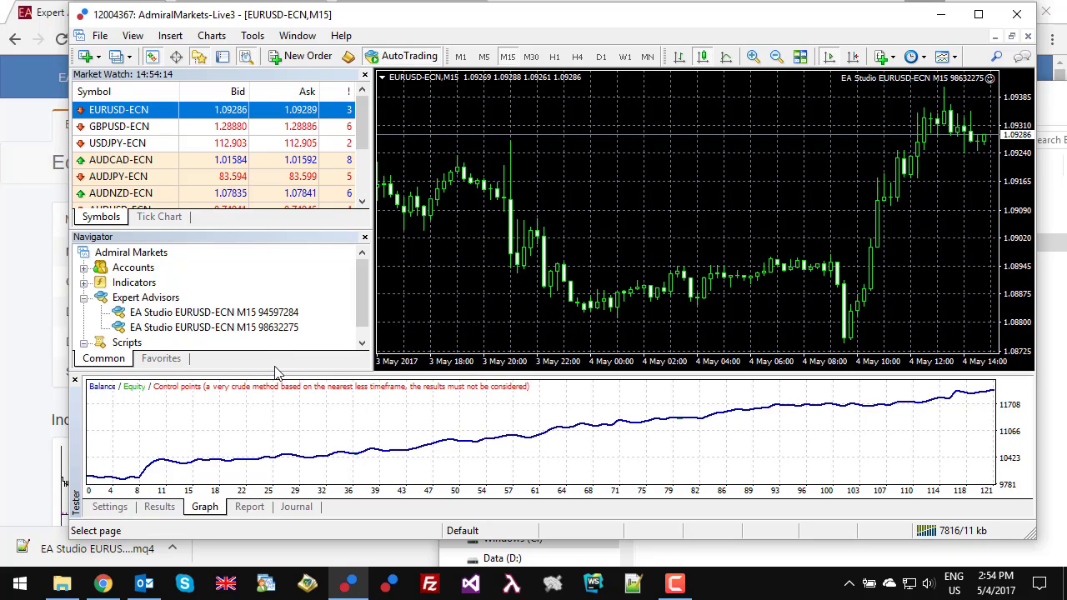
pyautogui.click(225, 315)
pyautogui.rightClick(226, 317)
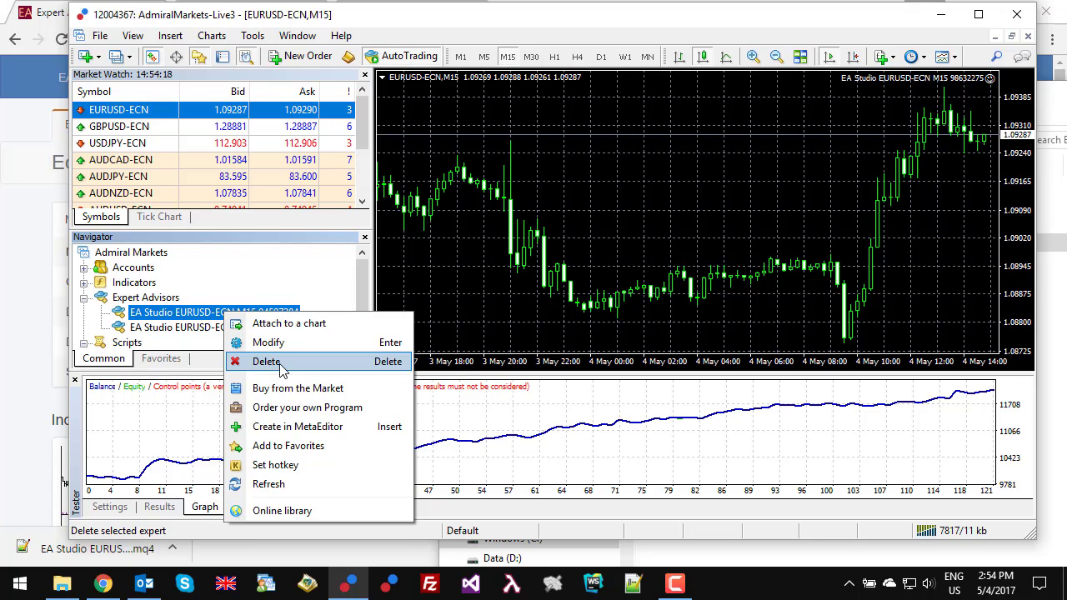
pyautogui.click(267, 362)
pyautogui.click(604, 321)
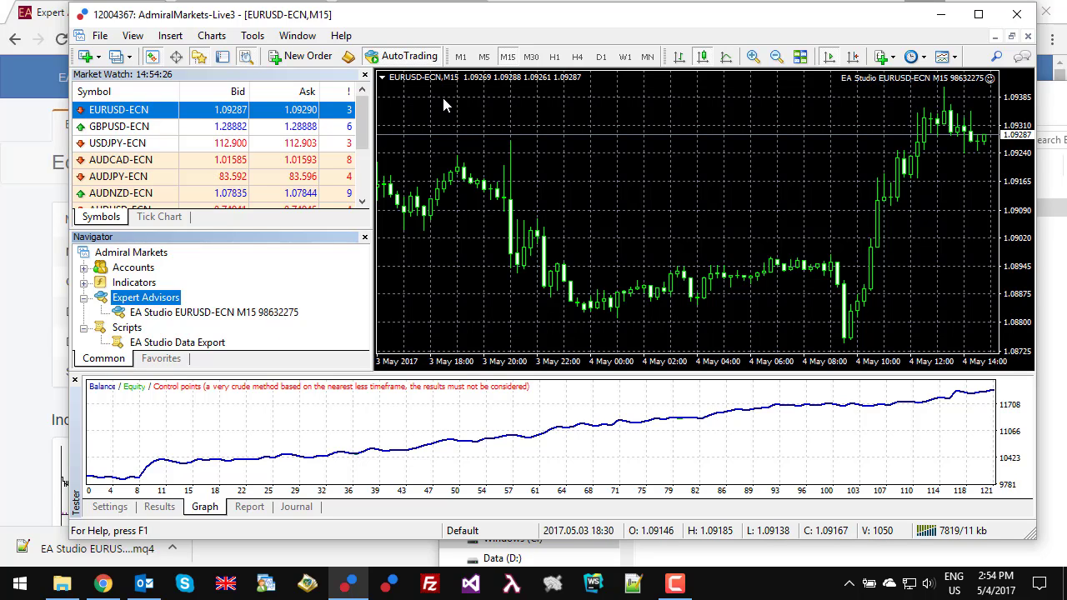
# Open a second EURUSD-ECN chart, set it to M15, and return to the chart running the Expert Advisor.
pyautogui.rightClick(160, 111)
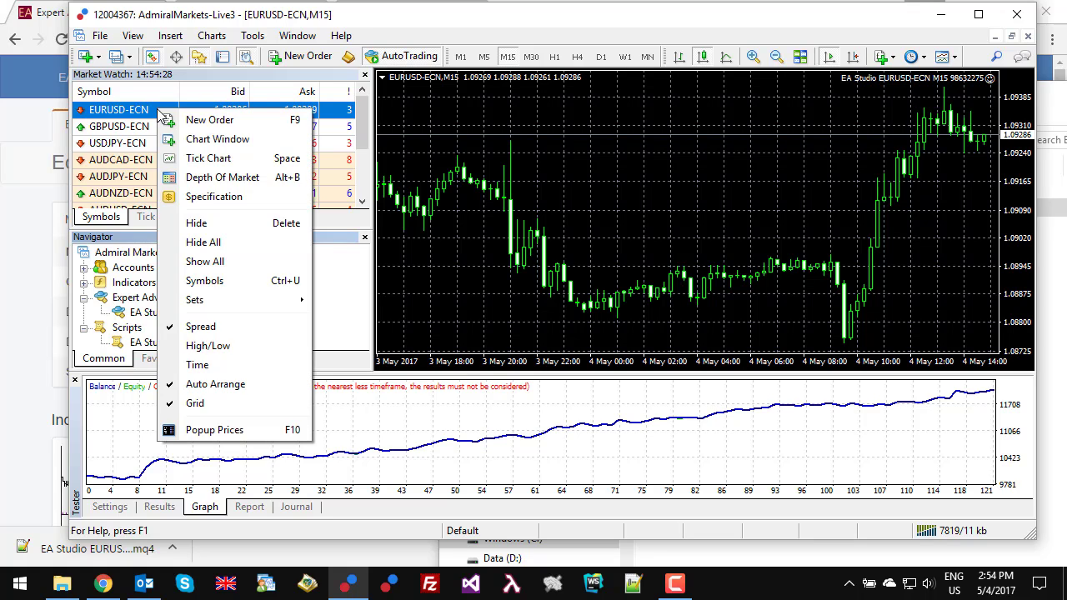
pyautogui.click(234, 147)
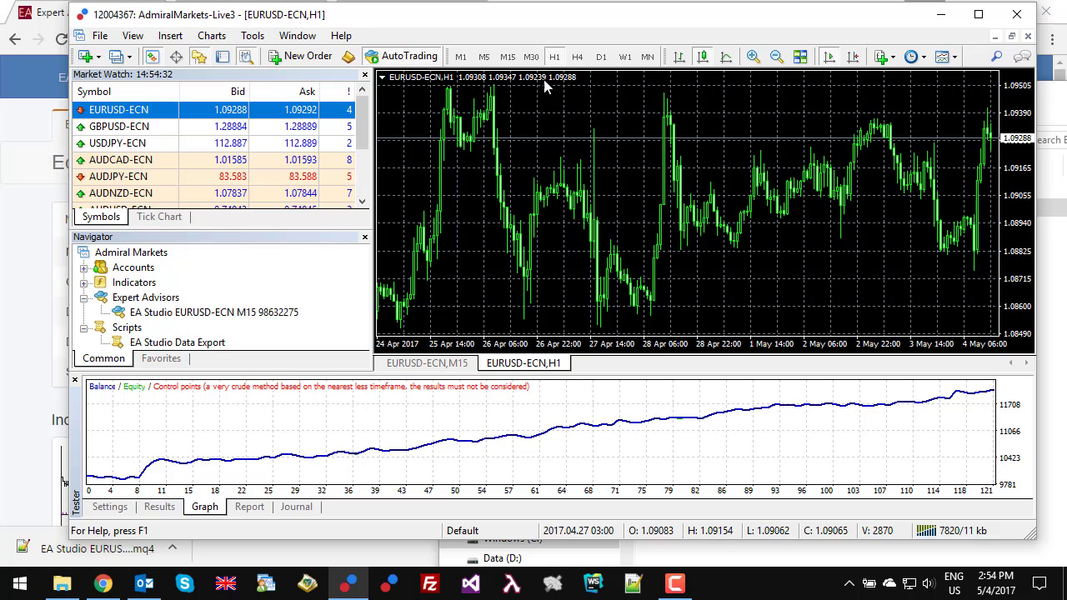
pyautogui.click(507, 56)
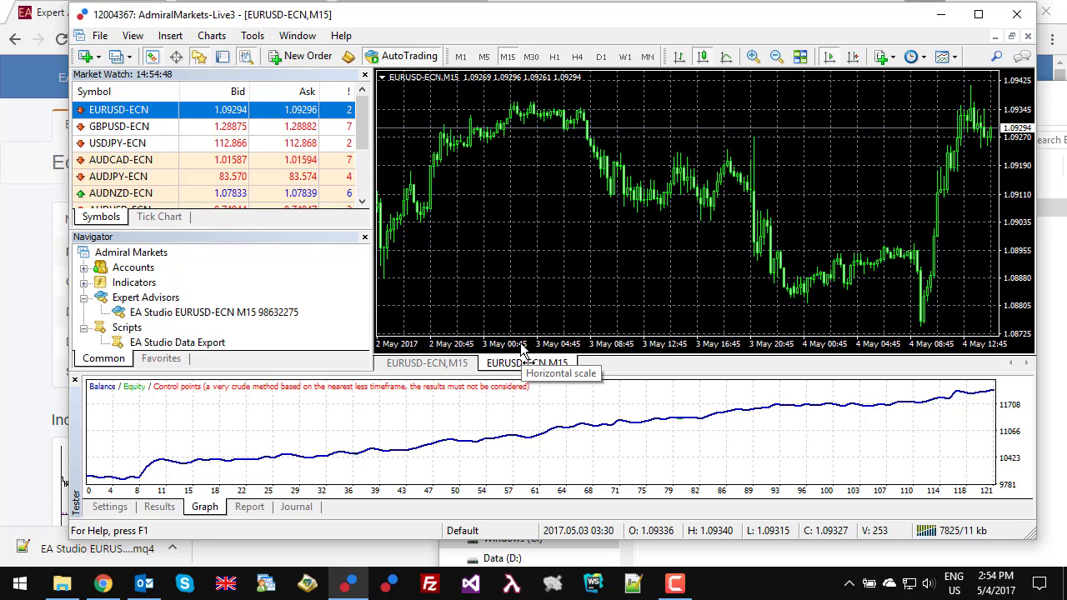
pyautogui.click(434, 367)
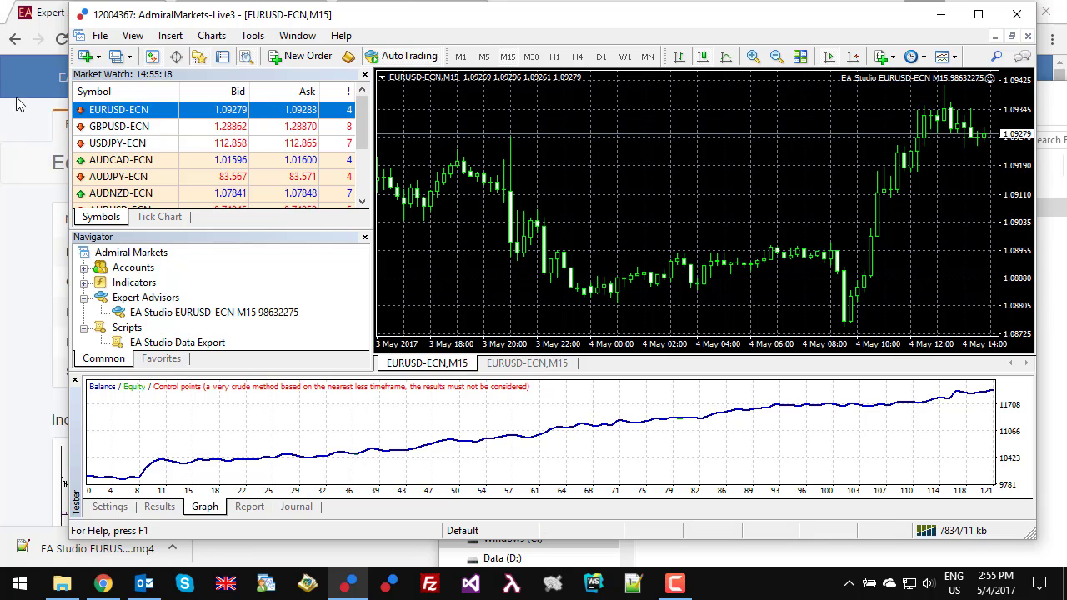
# Switch to Expert Advisor Studio to review the strategy's market info and backtest output, and return to the MetaTrader 4 terminal.
pyautogui.click(21, 133)
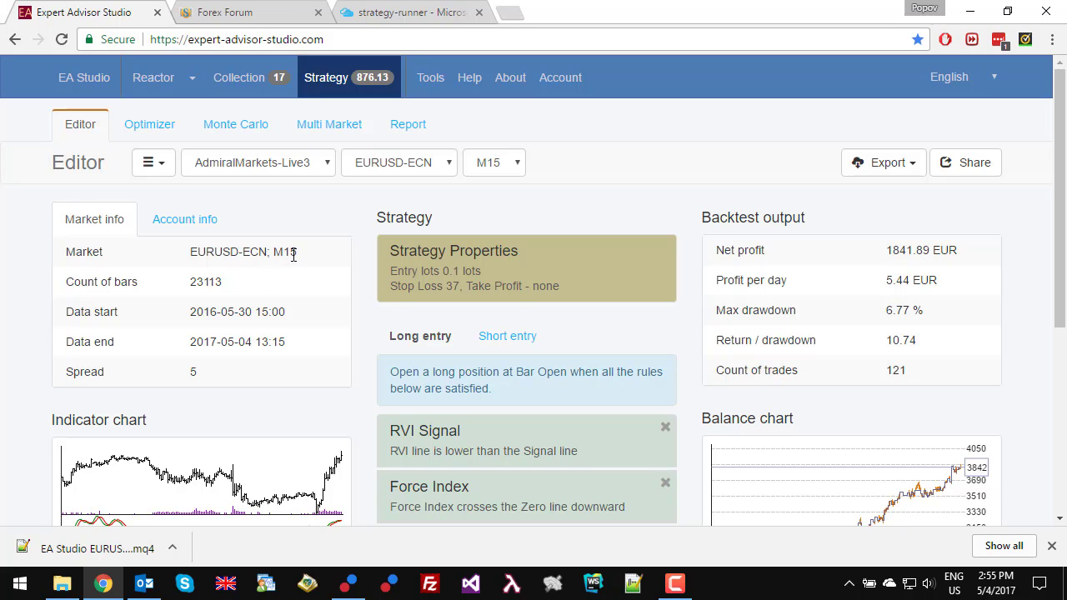
pyautogui.click(297, 265)
pyautogui.click(351, 588)
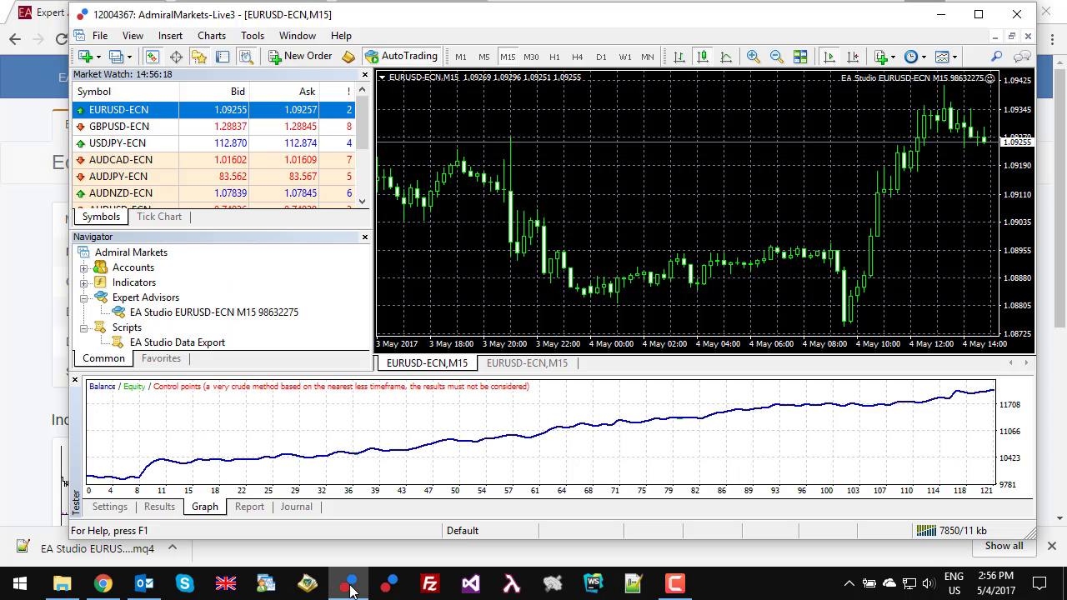
pyautogui.click(351, 588)
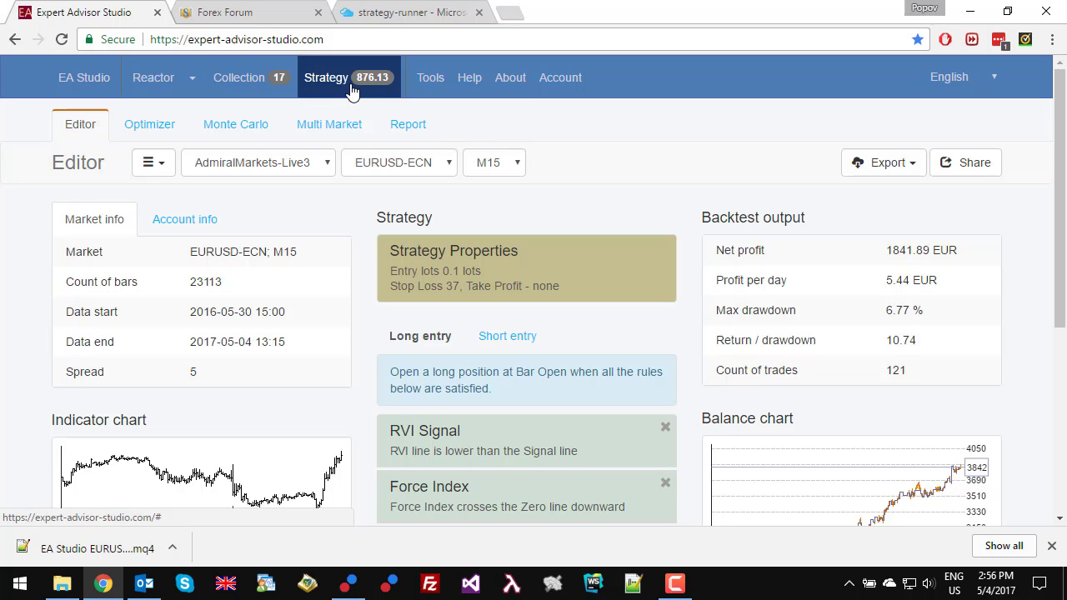
pyautogui.click(348, 584)
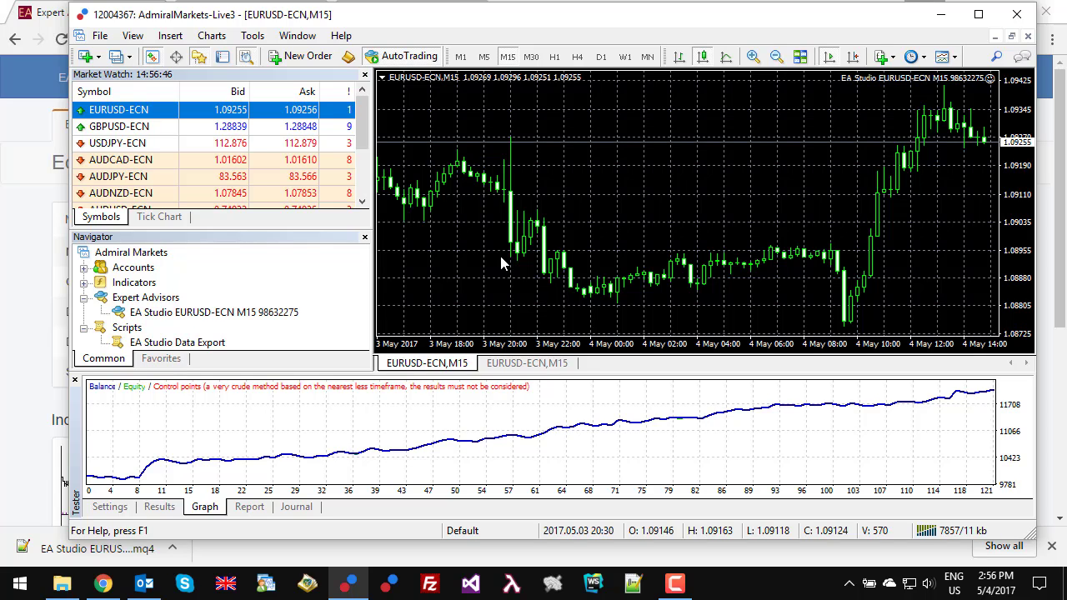
# Switch to MetaTrader 5, cancel the account opening after the AdmiralUK-MT5 server selection, and return to the MetaTrader 4 terminal.
pyautogui.click(392, 586)
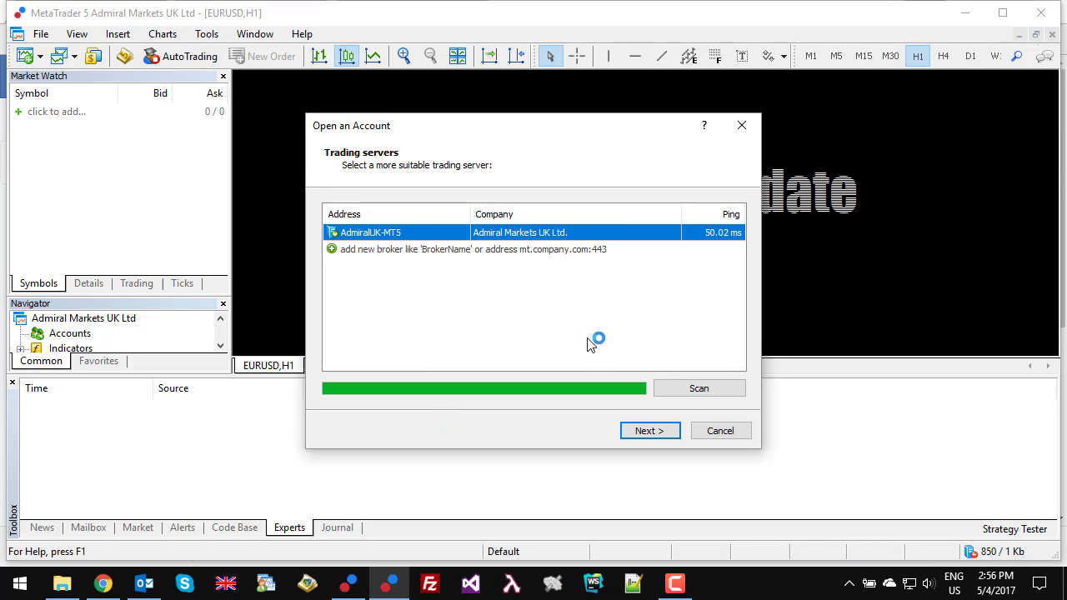
pyautogui.click(654, 432)
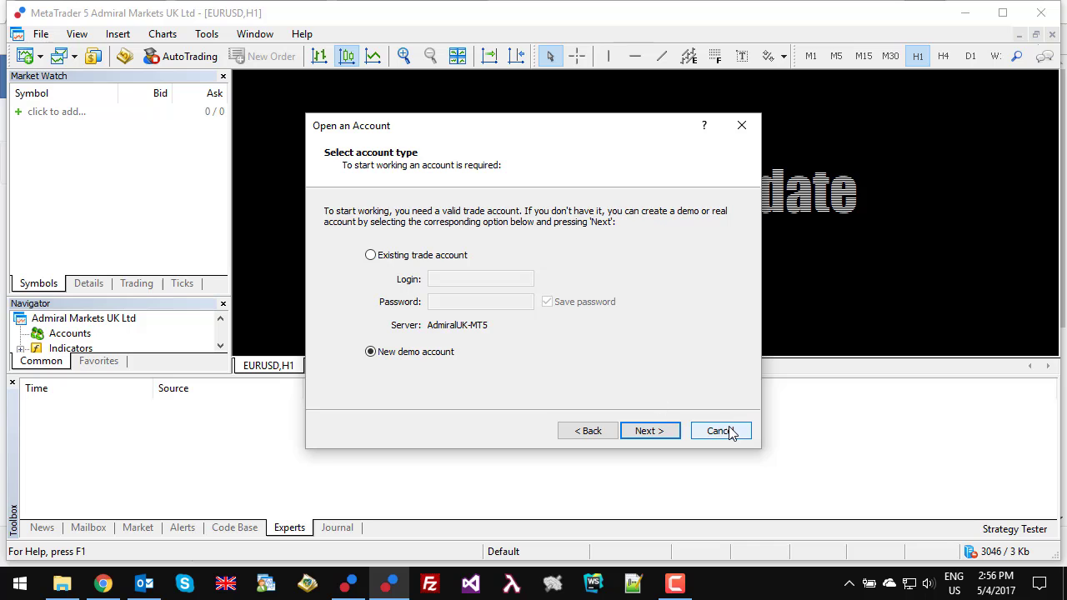
pyautogui.click(730, 431)
pyautogui.click(966, 13)
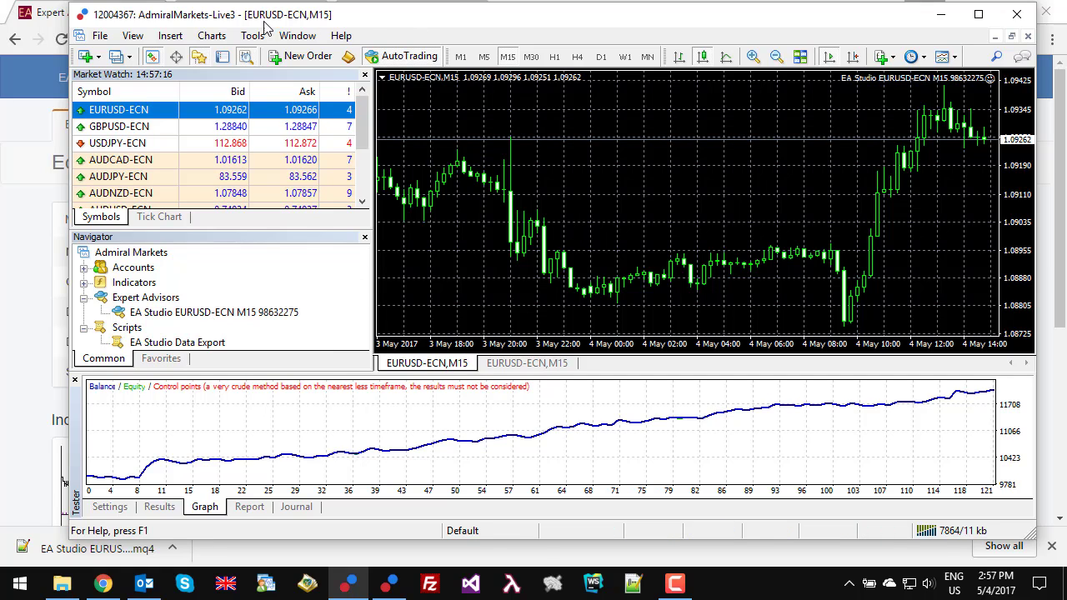
pyautogui.moveTo(452, 18); pyautogui.dragTo(455, 26)
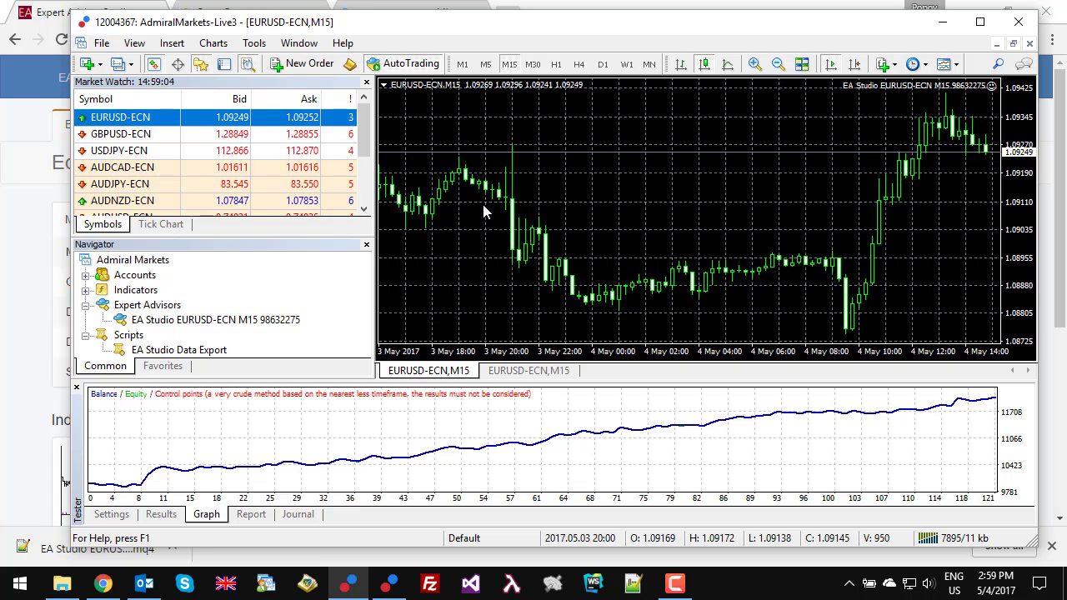
pyautogui.moveTo(815, 423)
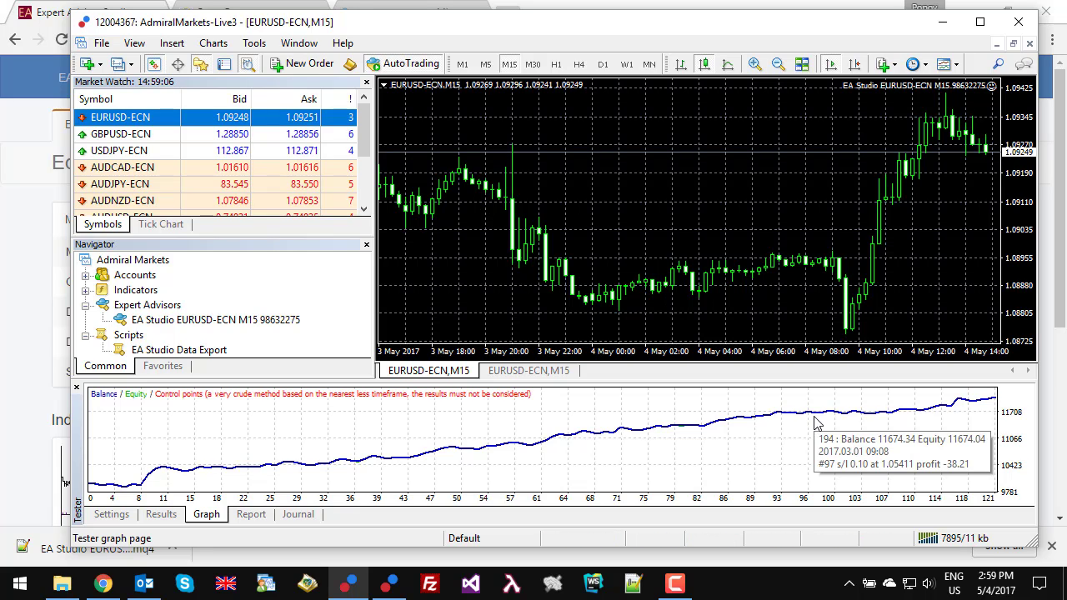